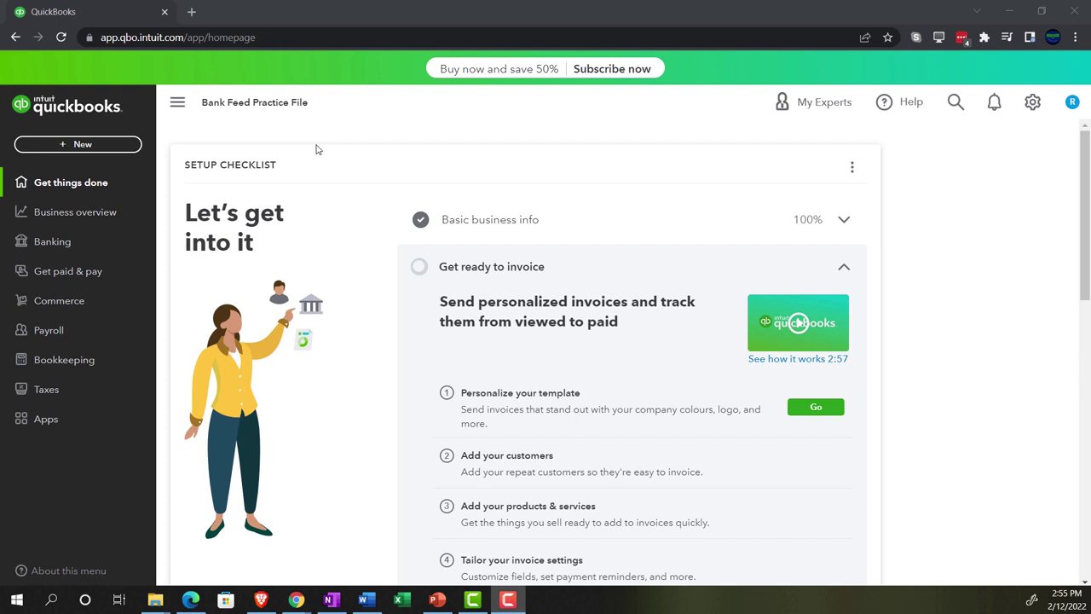
# - Enlarge the page, check the Business/Accountant view option in the company settings, and compare with the sample company in Microsoft Edge
pyautogui.hotkey('ctrl', '+')
pyautogui.hotkey('ctrl', '+')
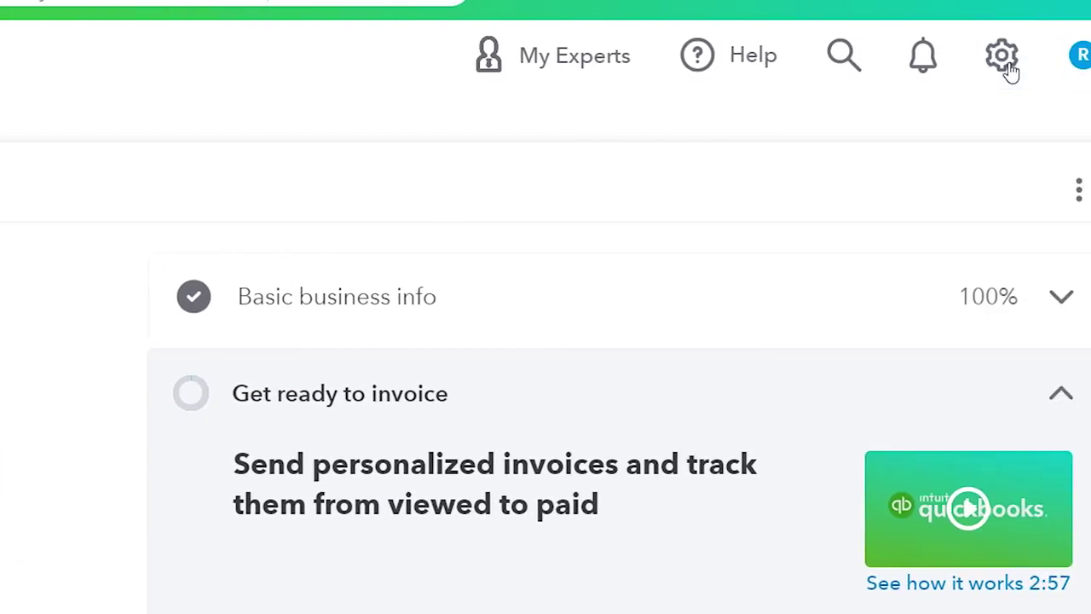
pyautogui.click(1001, 54)
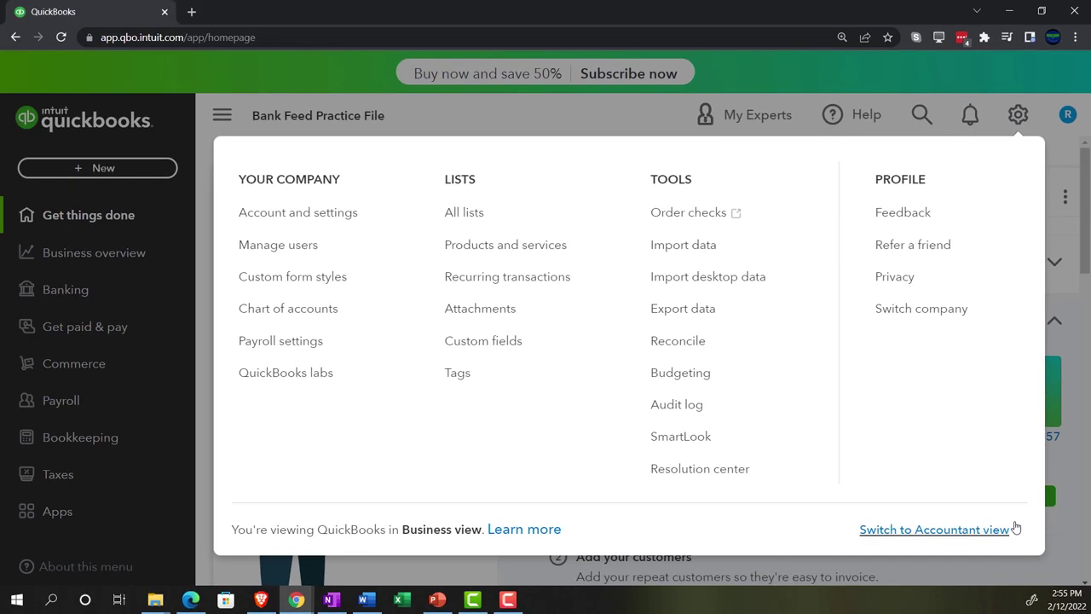
pyautogui.click(197, 602)
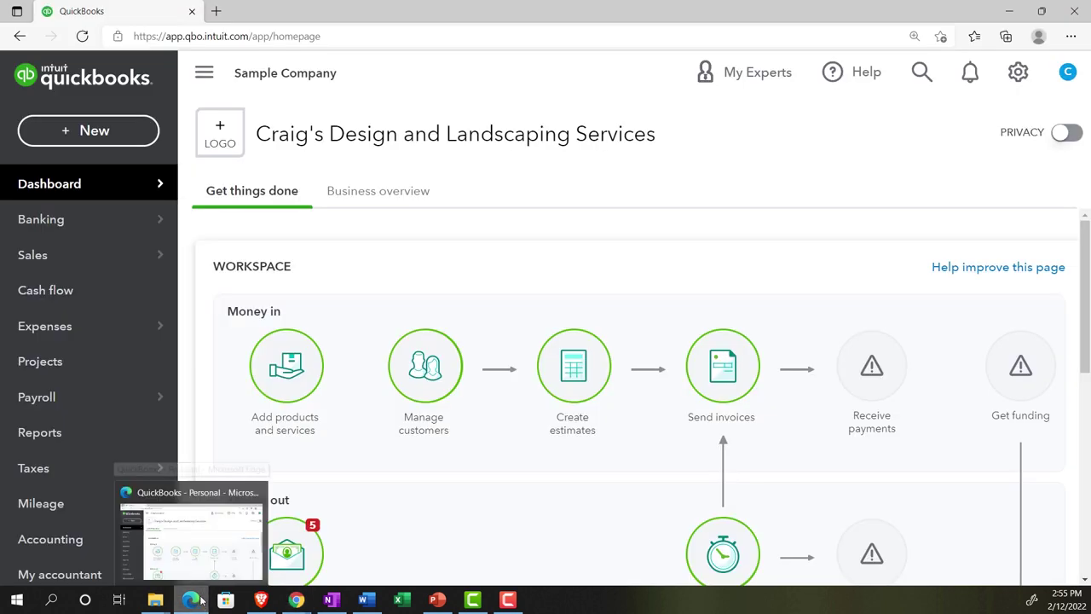
pyautogui.click(200, 601)
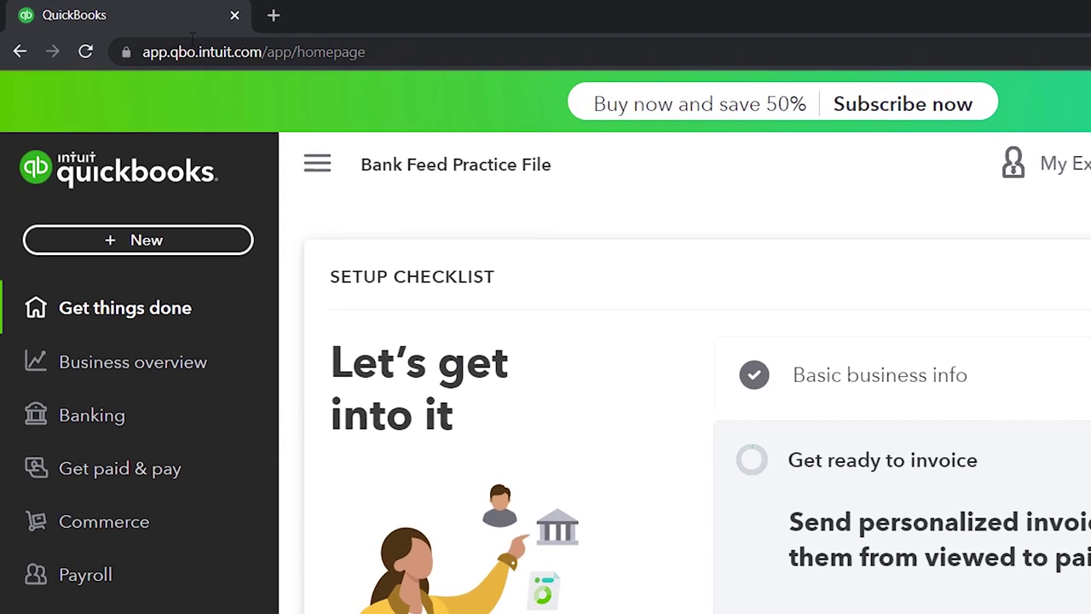
# - Duplicate the Bank Feed Practice File browser tab three times
pyautogui.rightClick(122, 13)
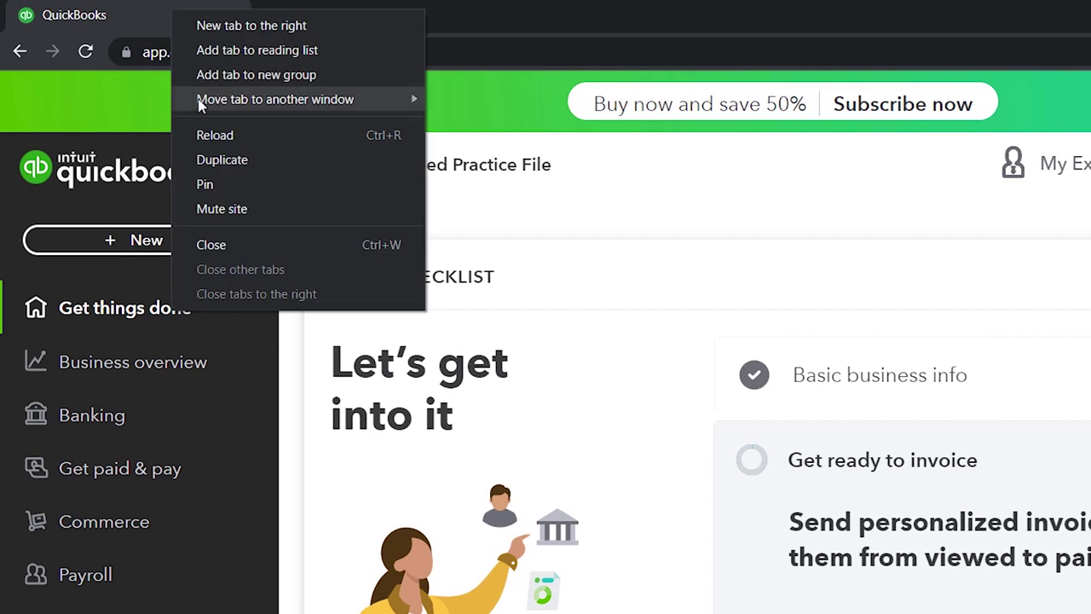
pyautogui.click(220, 160)
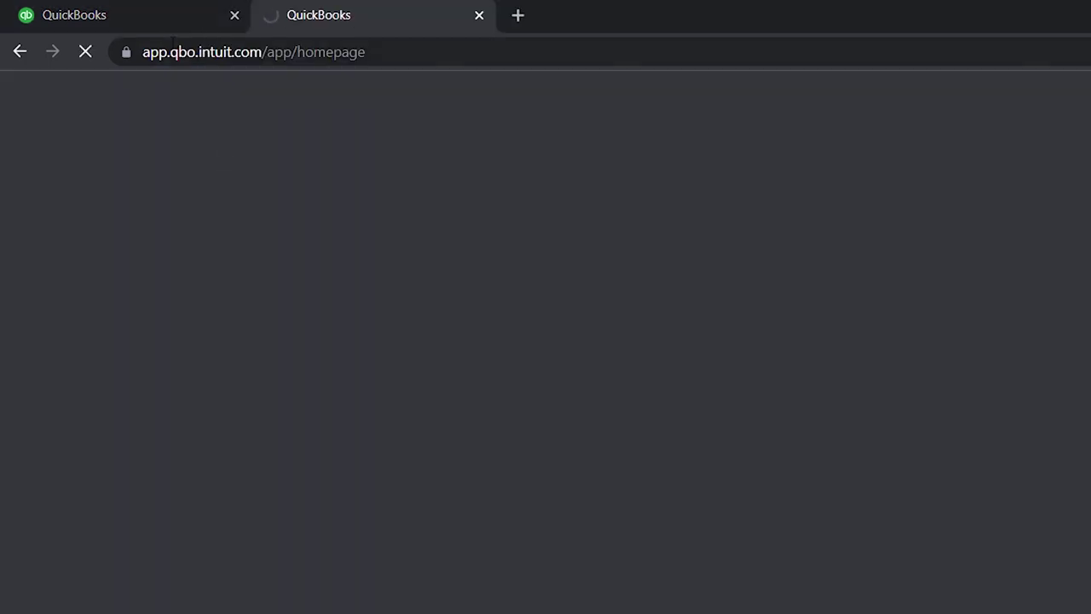
pyautogui.click(149, 12)
pyautogui.rightClick(149, 12)
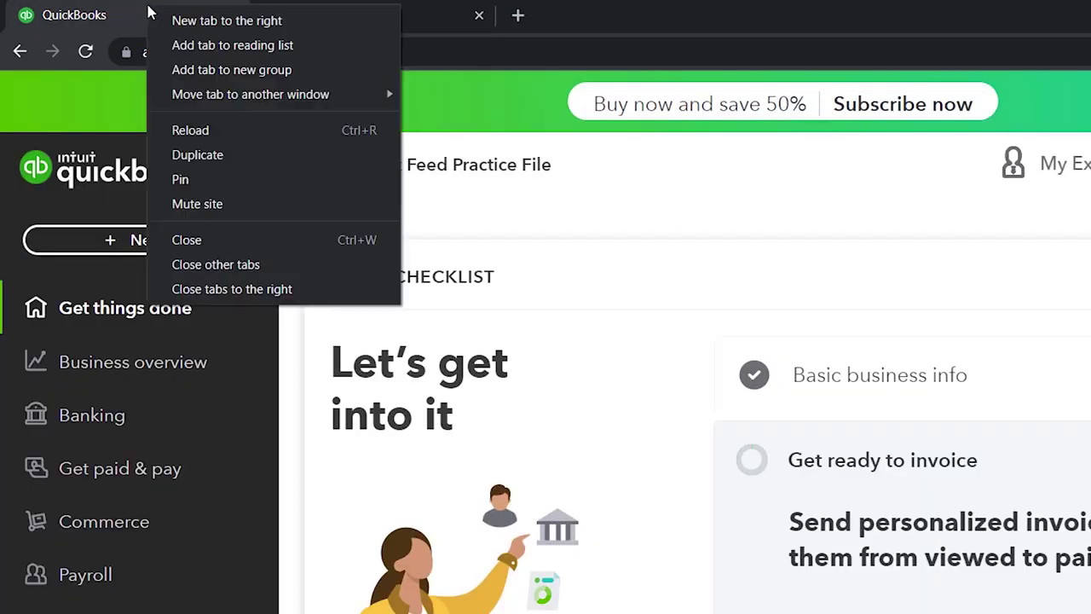
pyautogui.click(202, 159)
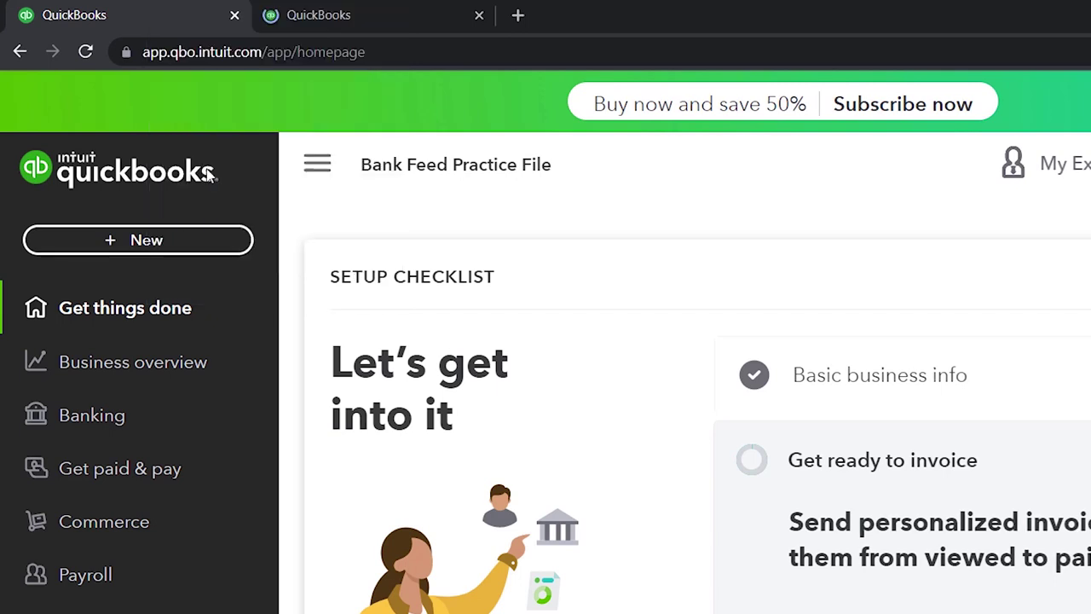
pyautogui.click(161, 15)
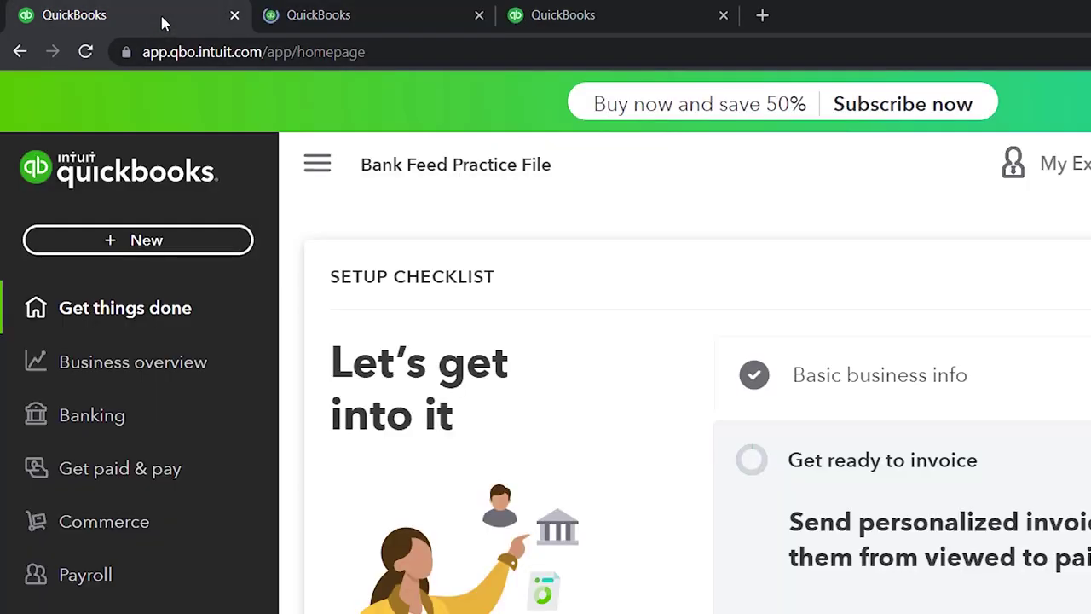
pyautogui.rightClick(164, 23)
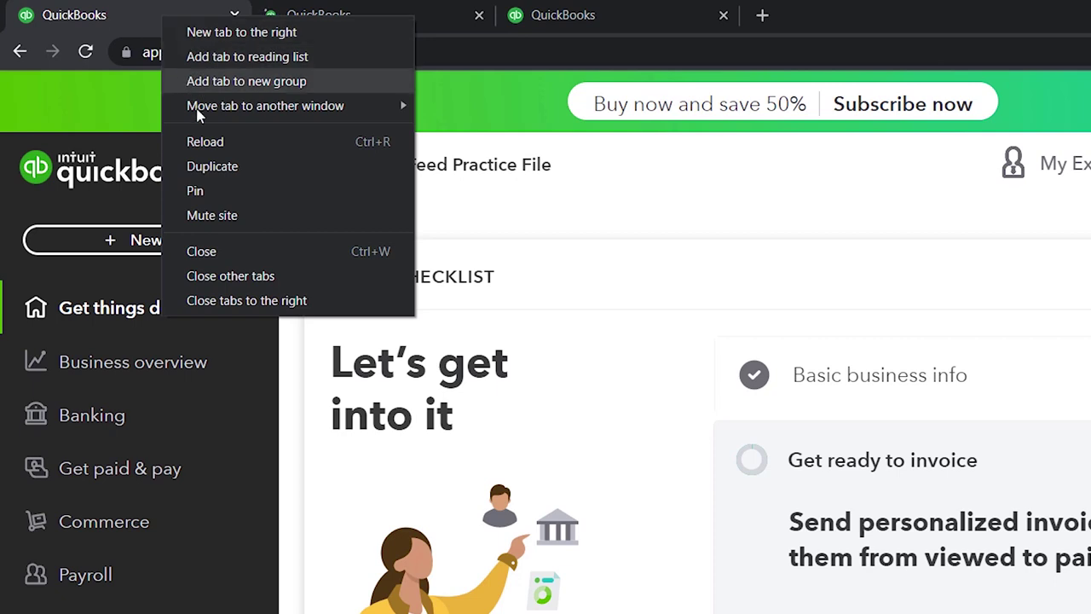
pyautogui.click(201, 167)
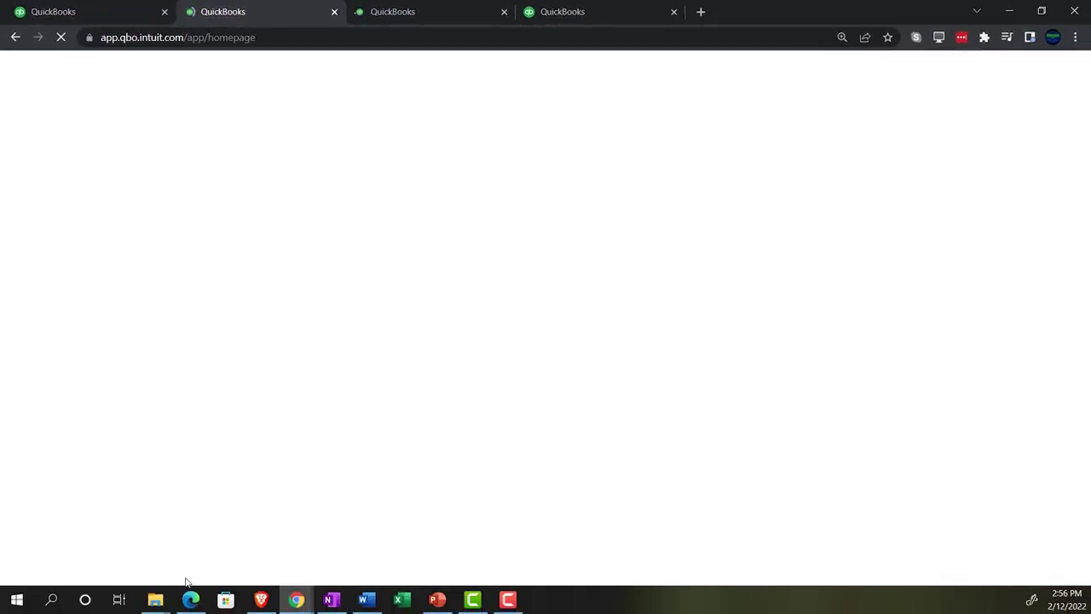
pyautogui.click(191, 599)
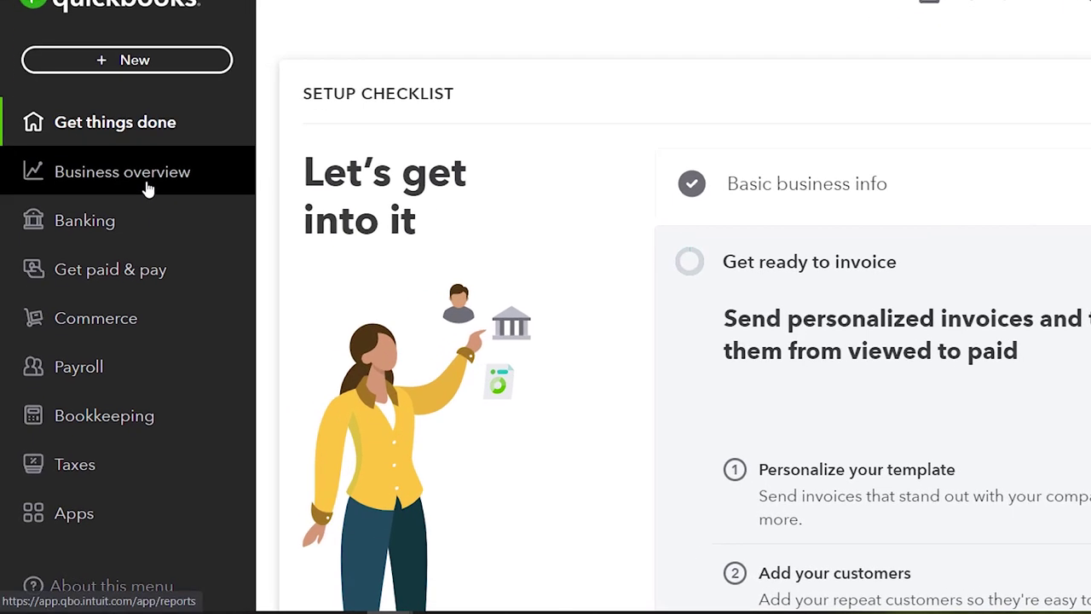
# - In the second browser tab, open the Balance Sheet from the favorite reports with the side navigation collapsed
pyautogui.click(148, 188)
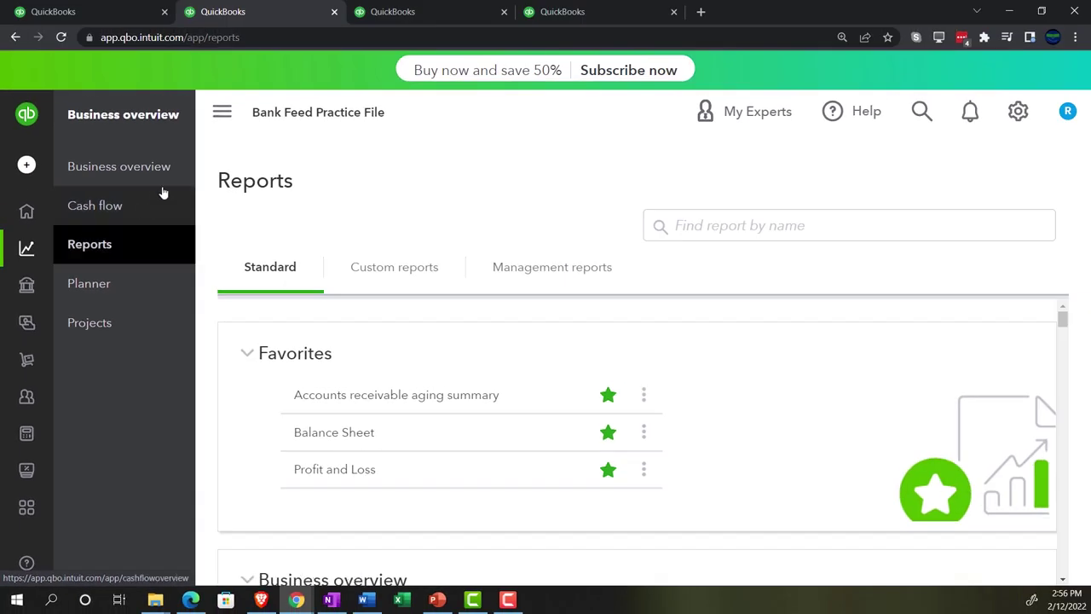
pyautogui.click(215, 119)
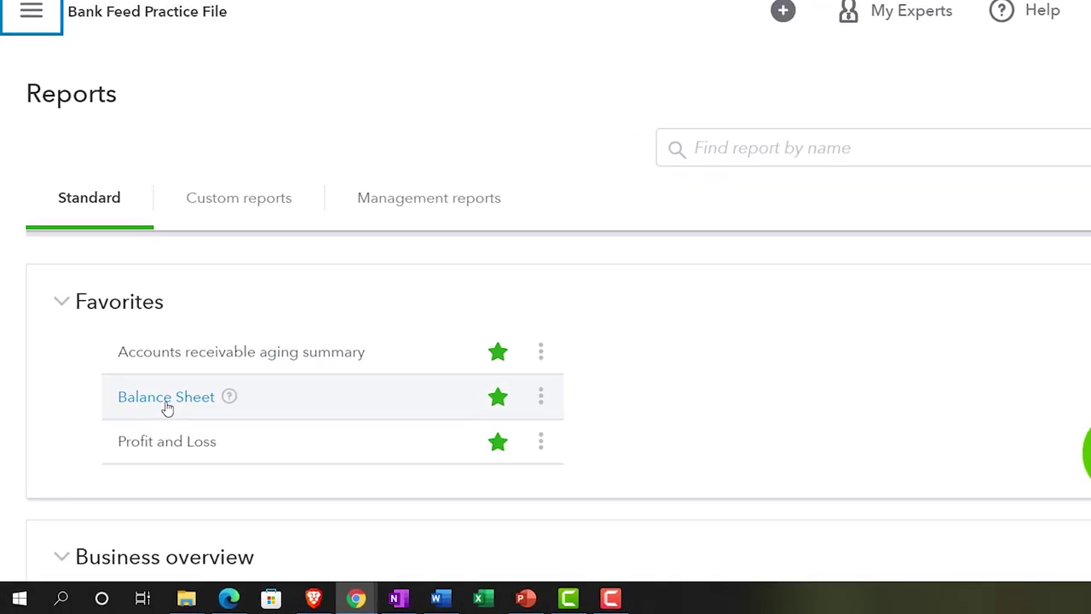
pyautogui.click(196, 362)
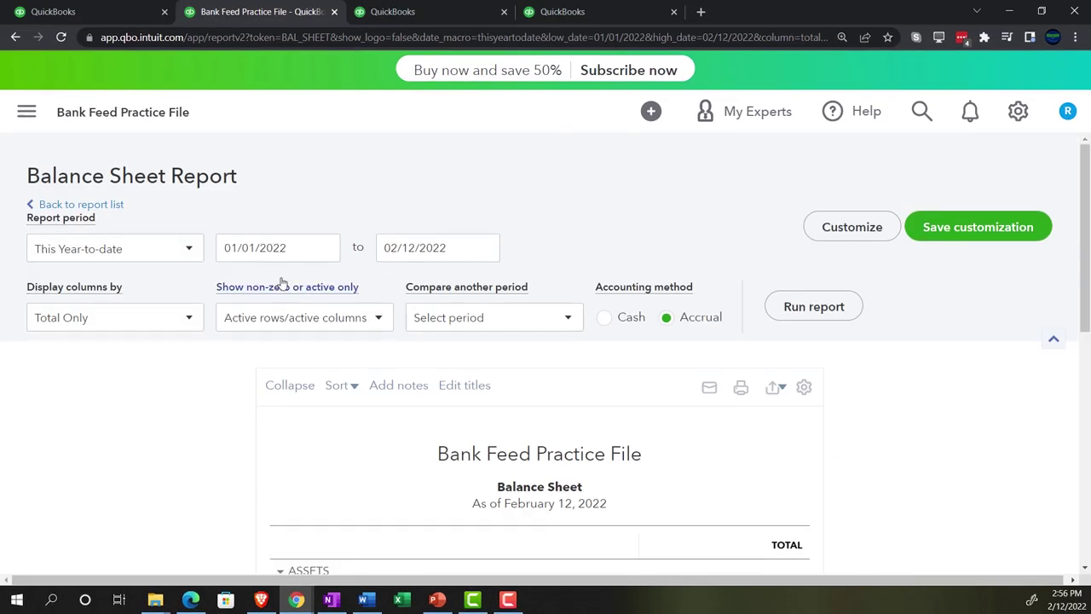
# - Set the Balance Sheet report period to 01/01/2021 through 12/31/2021 and run the report
pyautogui.tripleClick(263, 246)
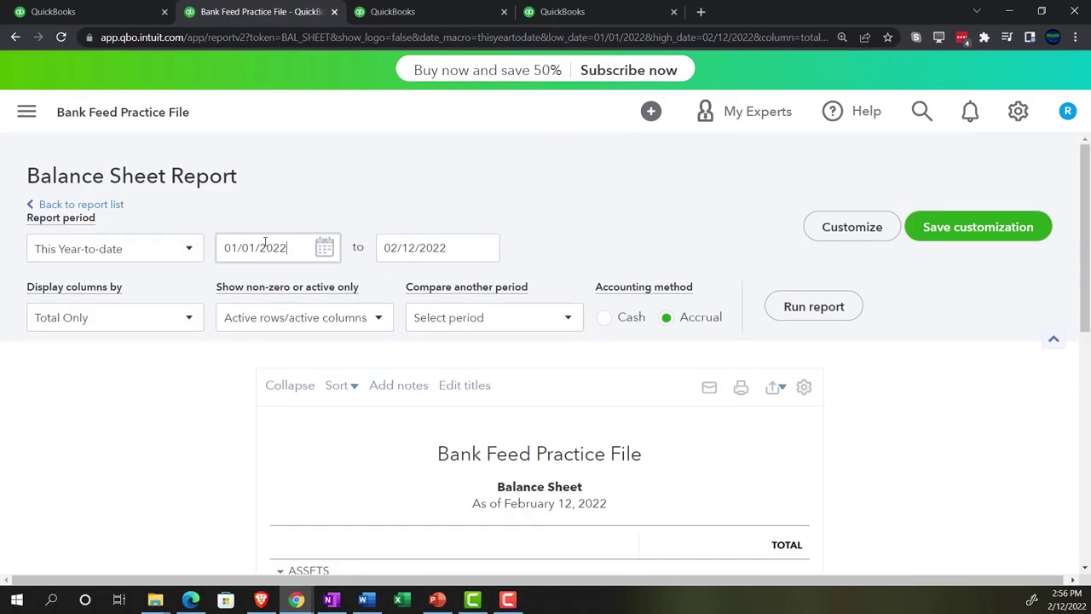
pyautogui.write('0')
pyautogui.write('1/01/2021')
pyautogui.press('Tab')
pyautogui.write('12/31/2021')
pyautogui.press('Tab')
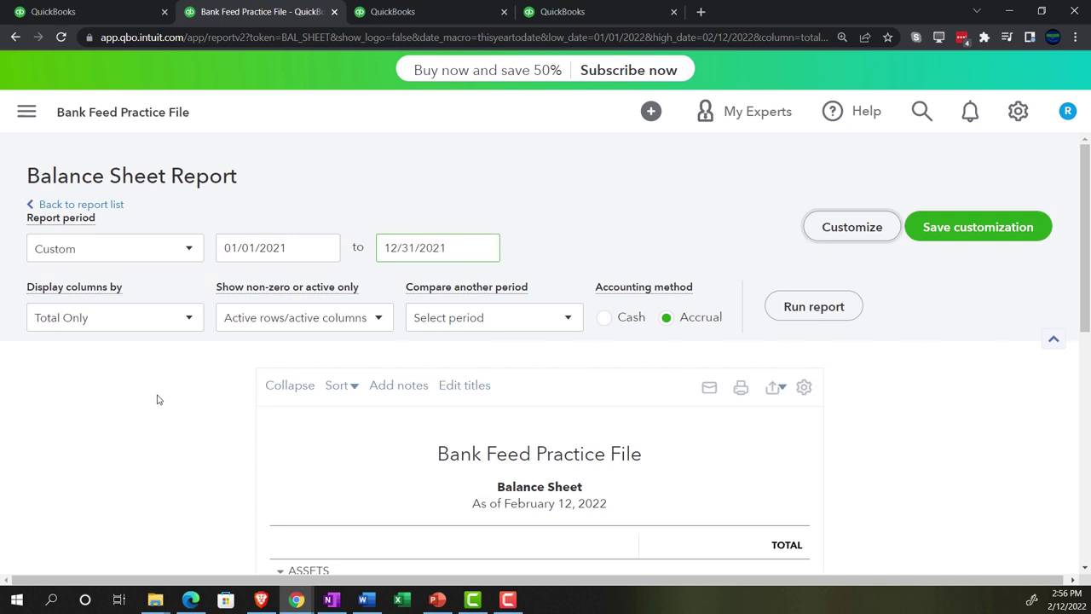
pyautogui.click(778, 305)
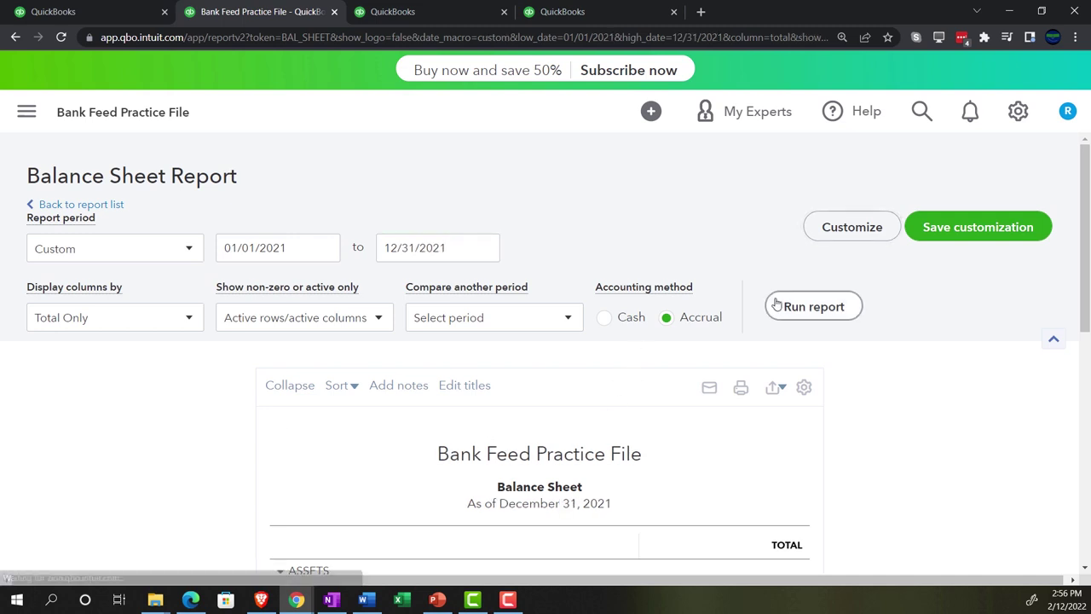
pyautogui.scroll(-3, 776, 304)
# - In the third browser tab, open the Profit and Loss from the favorite reports with the side navigation collapsed
pyautogui.click(515, 21)
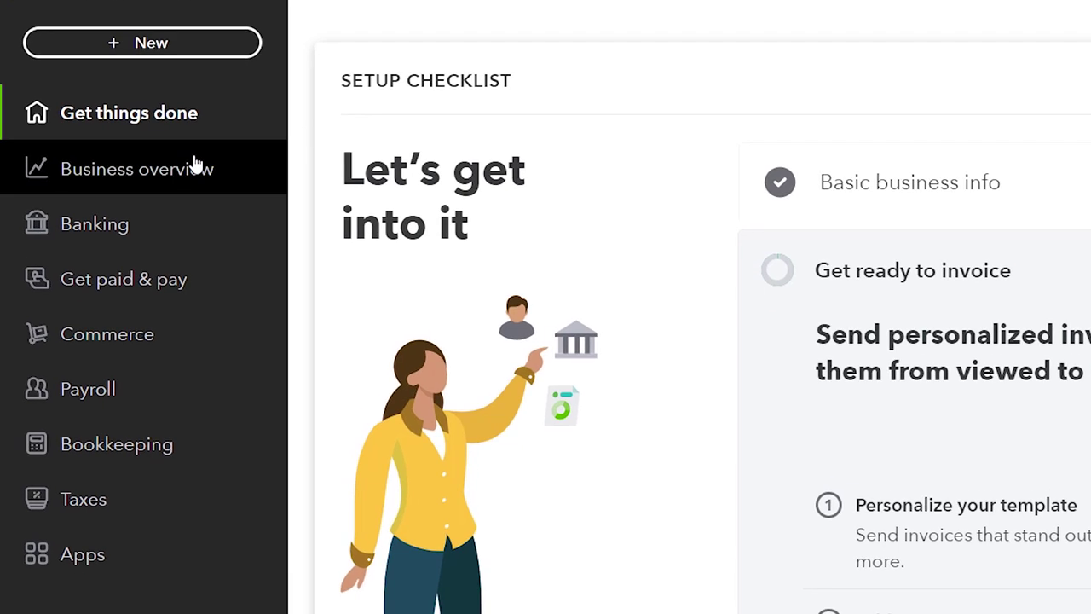
pyautogui.click(194, 164)
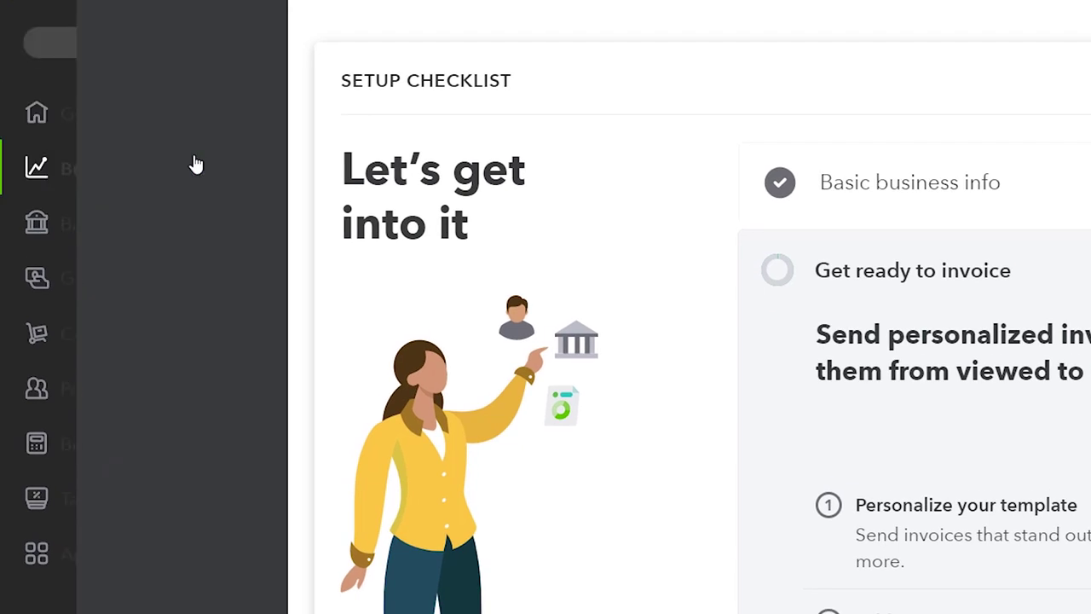
pyautogui.click(186, 157)
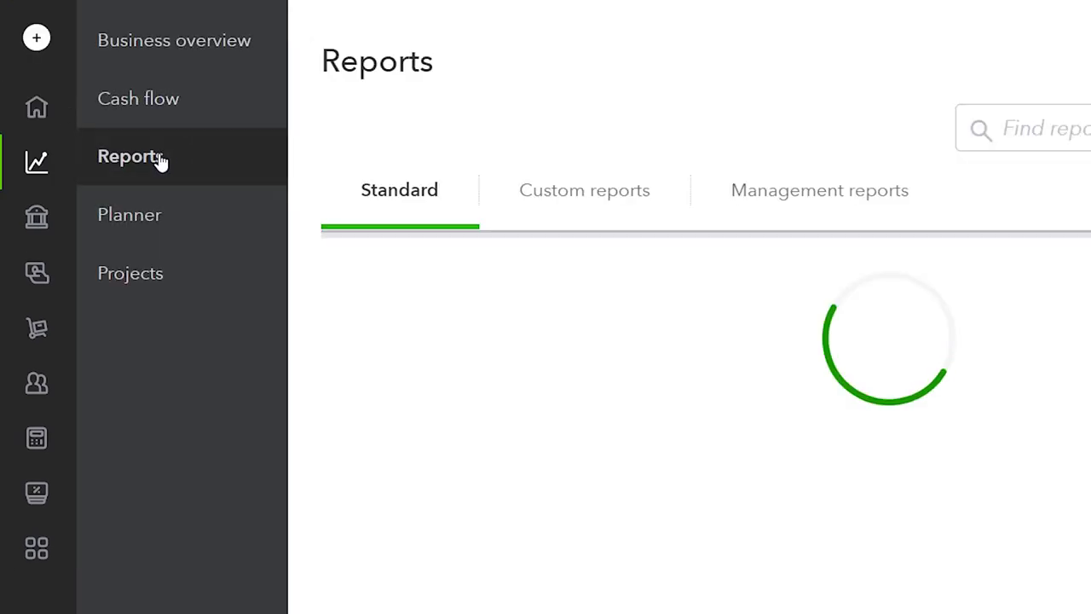
pyautogui.click(335, 104)
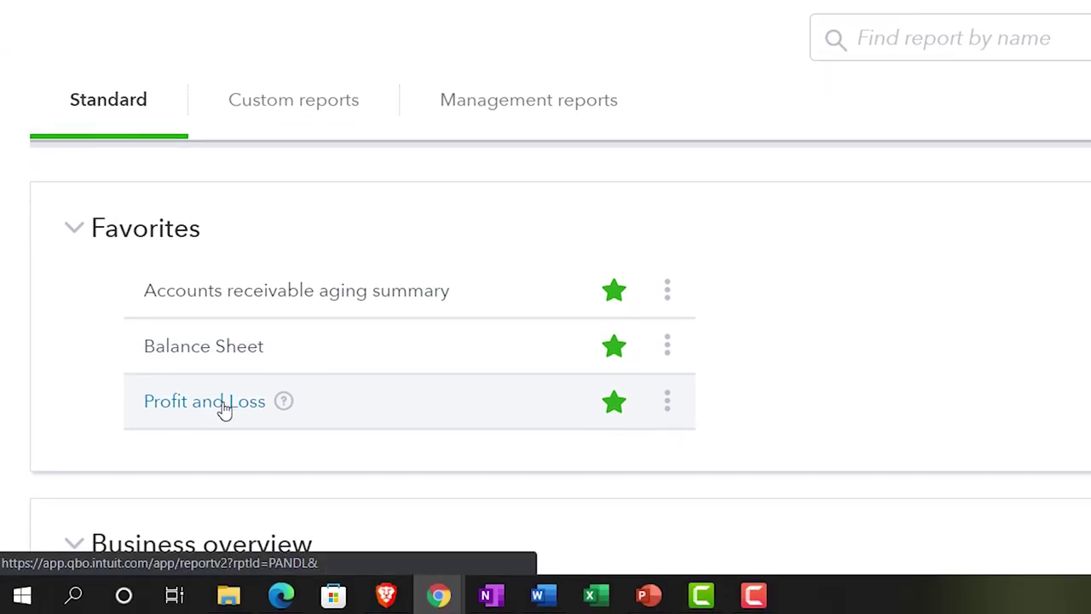
pyautogui.click(224, 410)
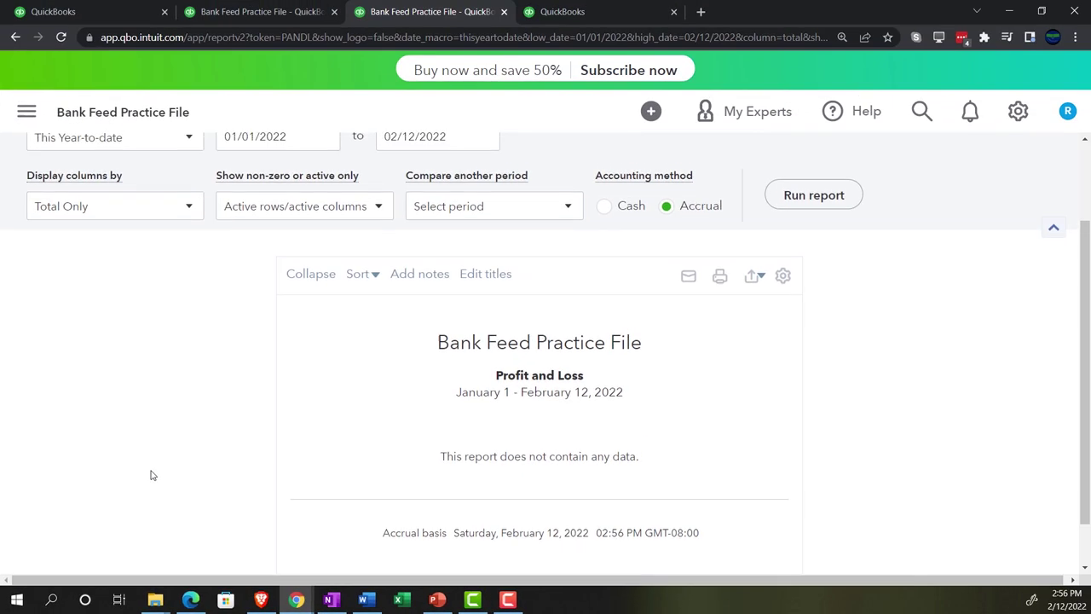
# - Set the Profit and Loss report period to 01/01/2021 through 12/31/2021 and run the report
pyautogui.click(288, 250)
pyautogui.doubleClick(289, 250)
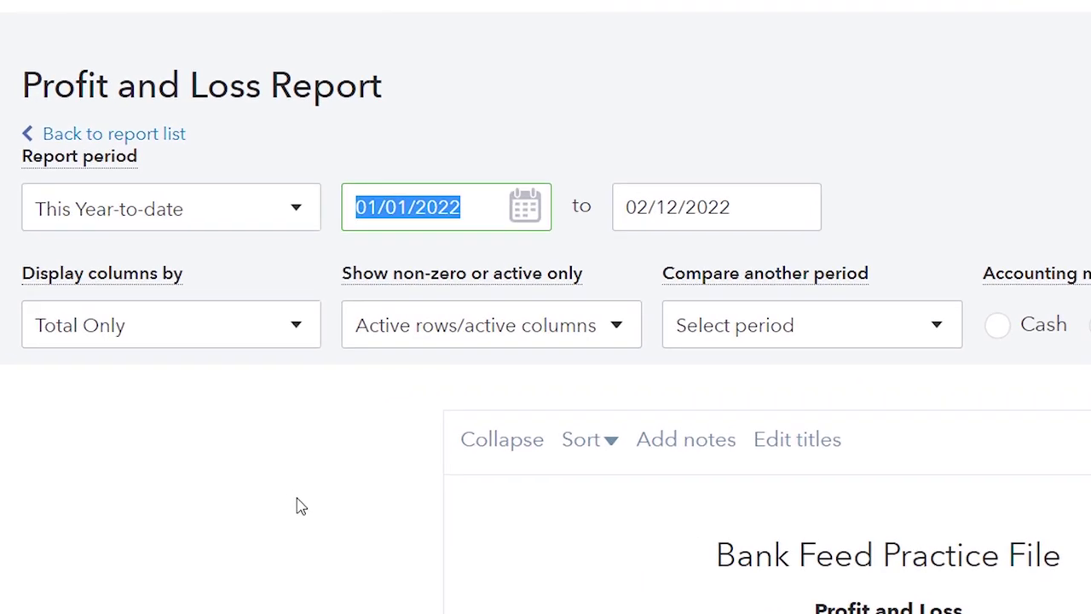
pyautogui.write('01012021')
pyautogui.press('Tab')
pyautogui.write('12/31/2021')
pyautogui.press('Tab')
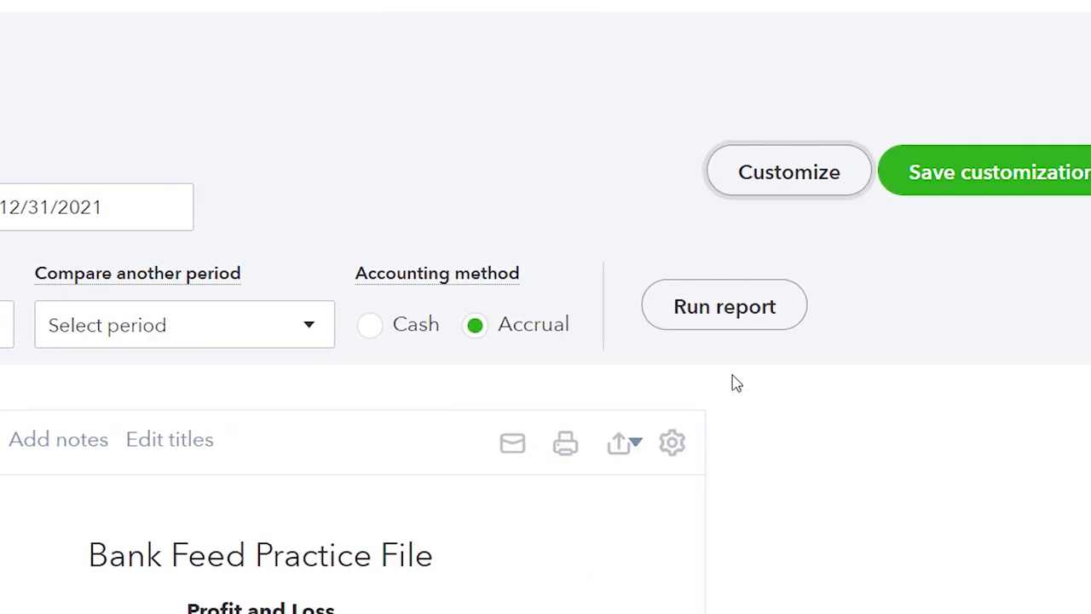
pyautogui.click(733, 314)
pyautogui.scroll(-3, 767, 359)
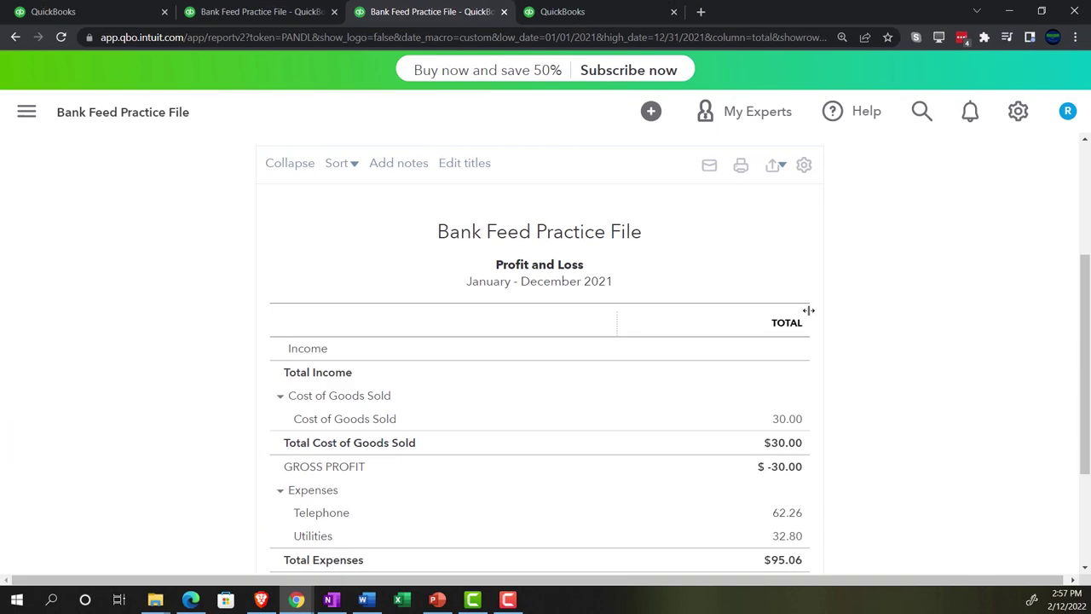
# - In the fourth browser tab, collapse the side navigation on the reports page, then find "Trial" and open the Trial Balance report
pyautogui.click(591, 13)
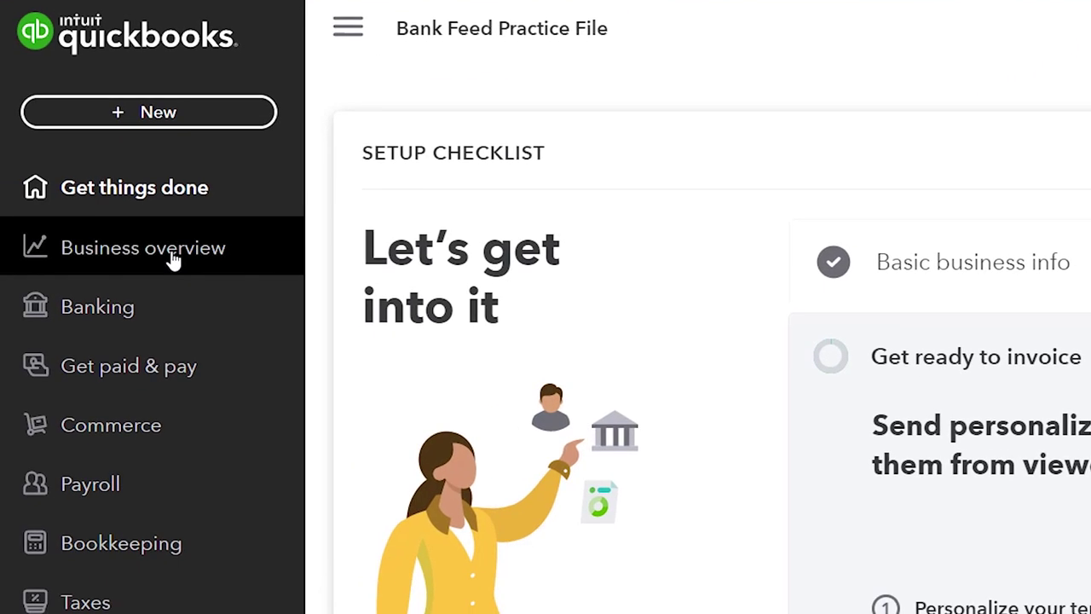
pyautogui.moveTo(173, 260)
pyautogui.click(171, 256)
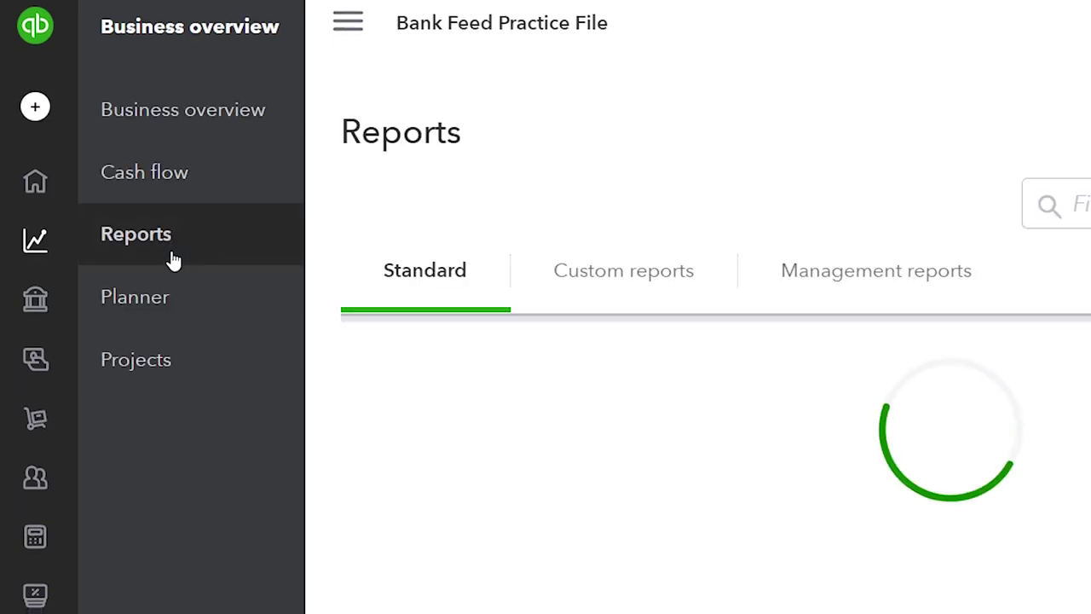
pyautogui.click(225, 109)
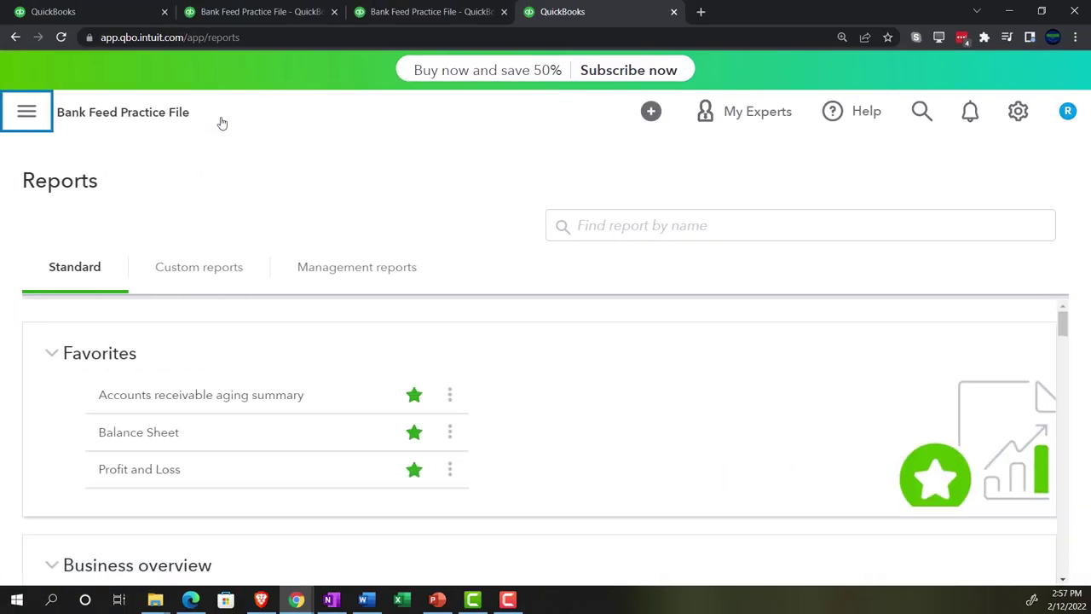
pyautogui.click(675, 223)
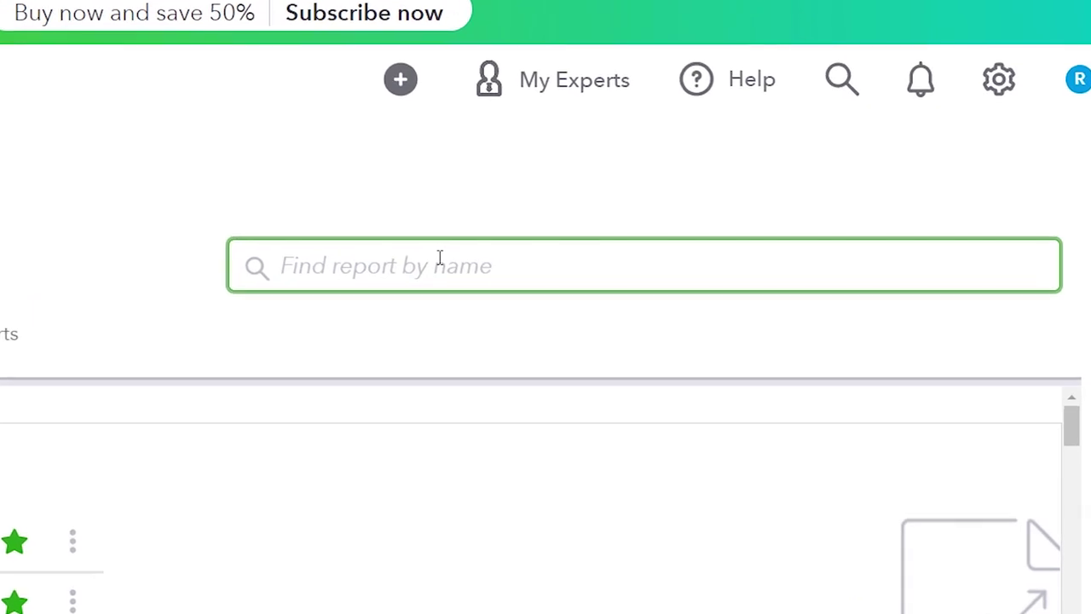
pyautogui.write('Trial')
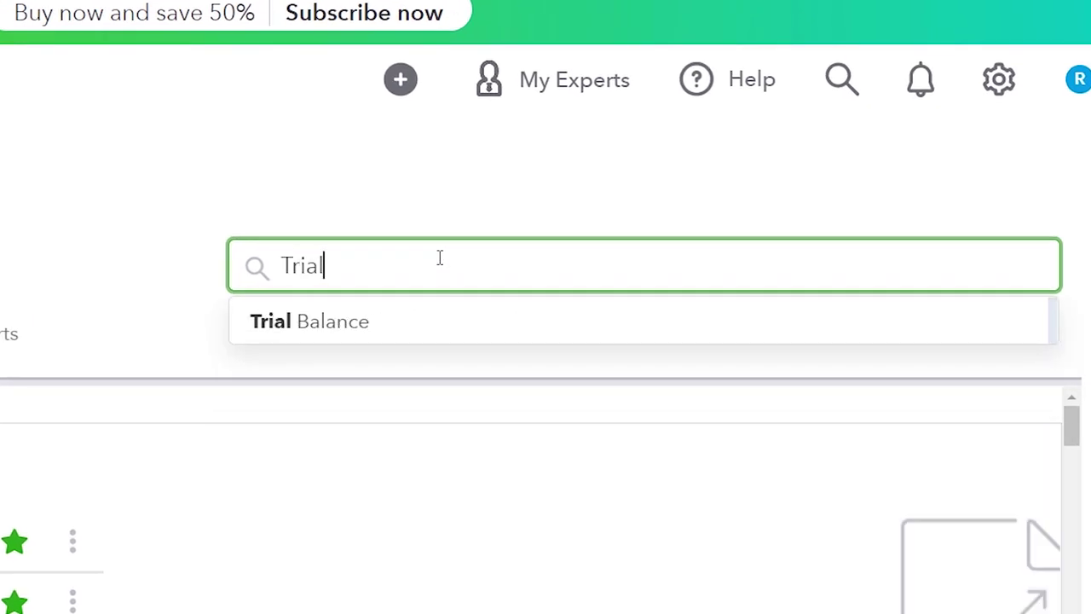
pyautogui.press('Down')
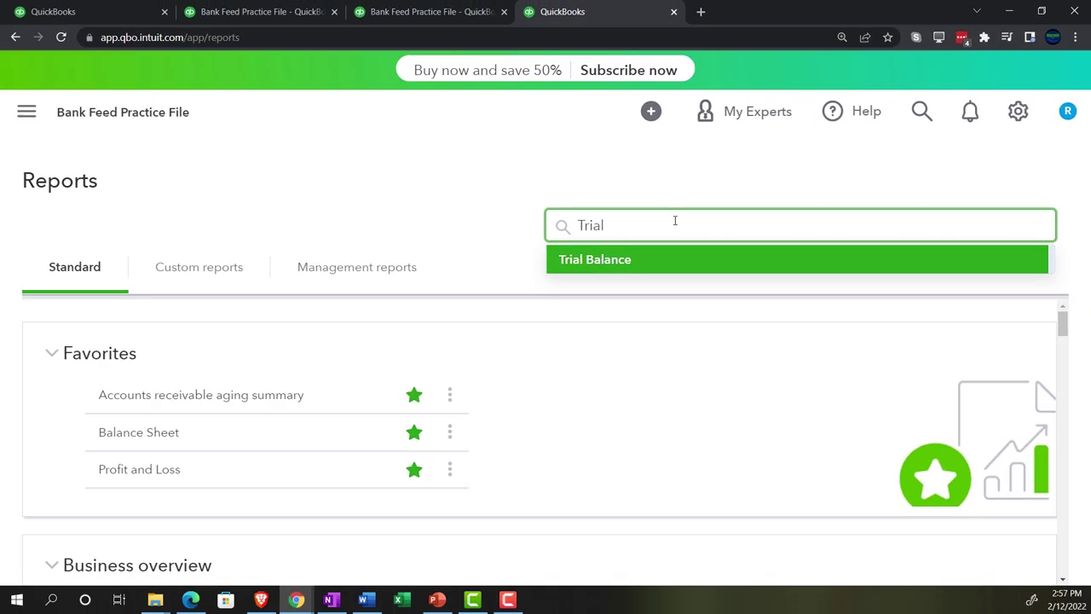
pyautogui.press('Return')
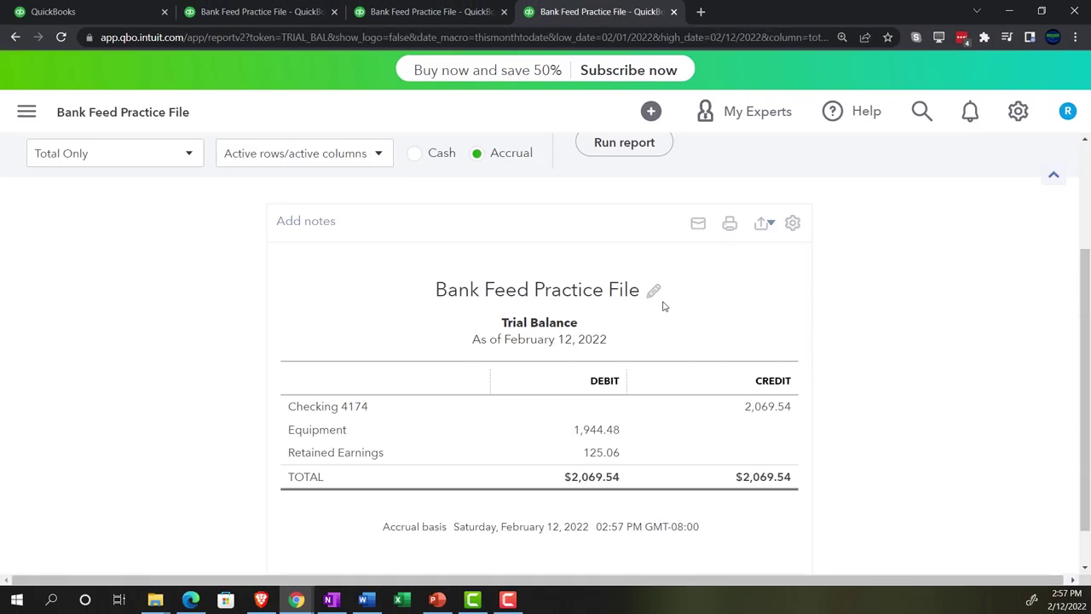
# - Set the Trial Balance report period to 01/01/2021 through 12/31/2021, run the report and view the enlarged result
pyautogui.scroll(3, 219, 335)
pyautogui.click(317, 246)
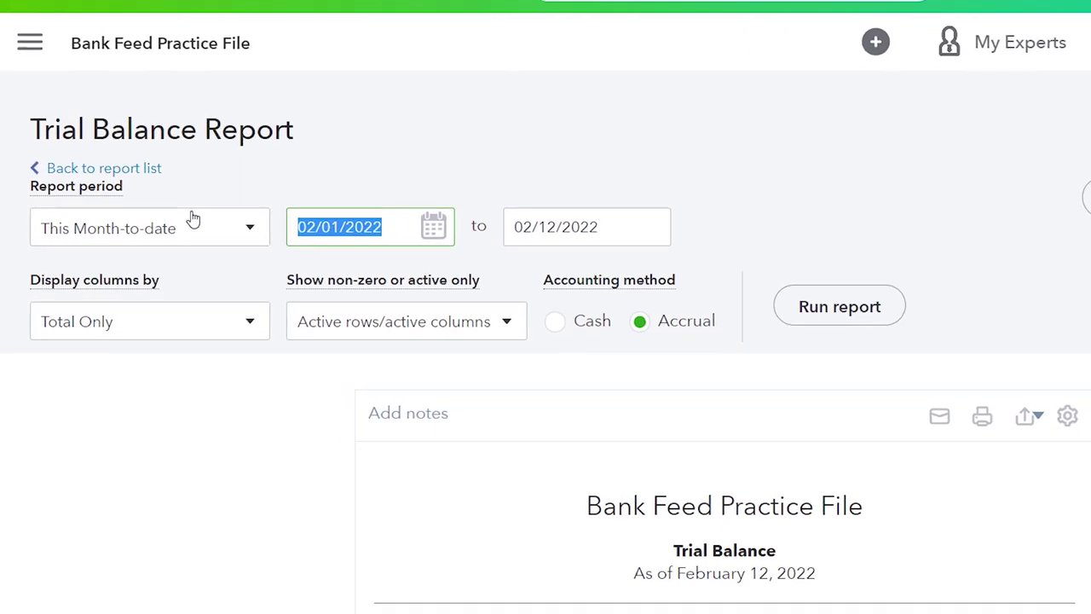
pyautogui.write('01012021')
pyautogui.press('Tab')
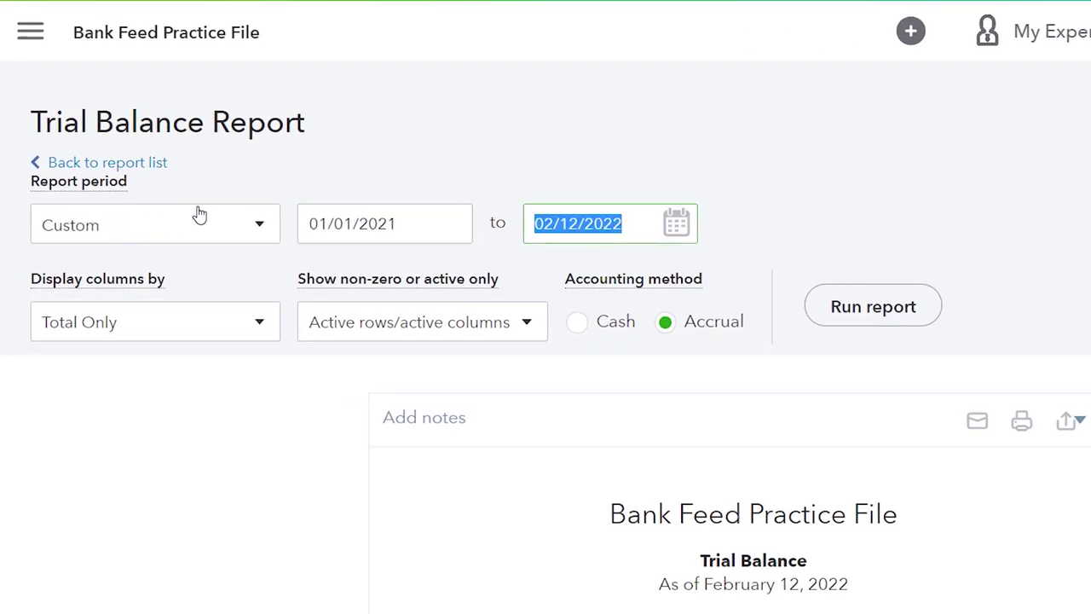
pyautogui.write('123121')
pyautogui.hotkey('shift', 'Tab')
pyautogui.click(886, 306)
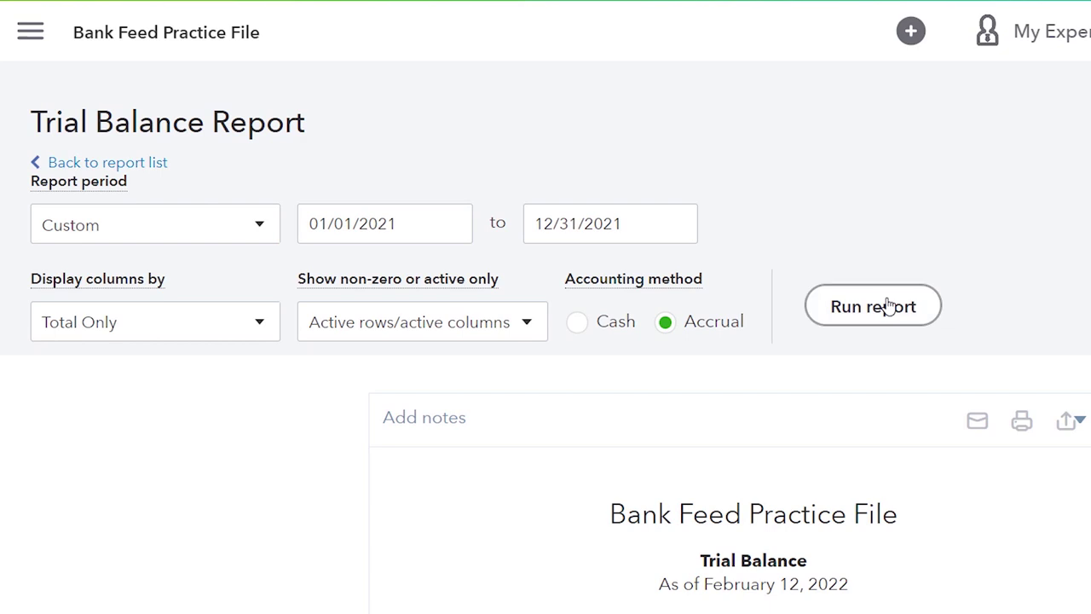
pyautogui.scroll(-3, 887, 305)
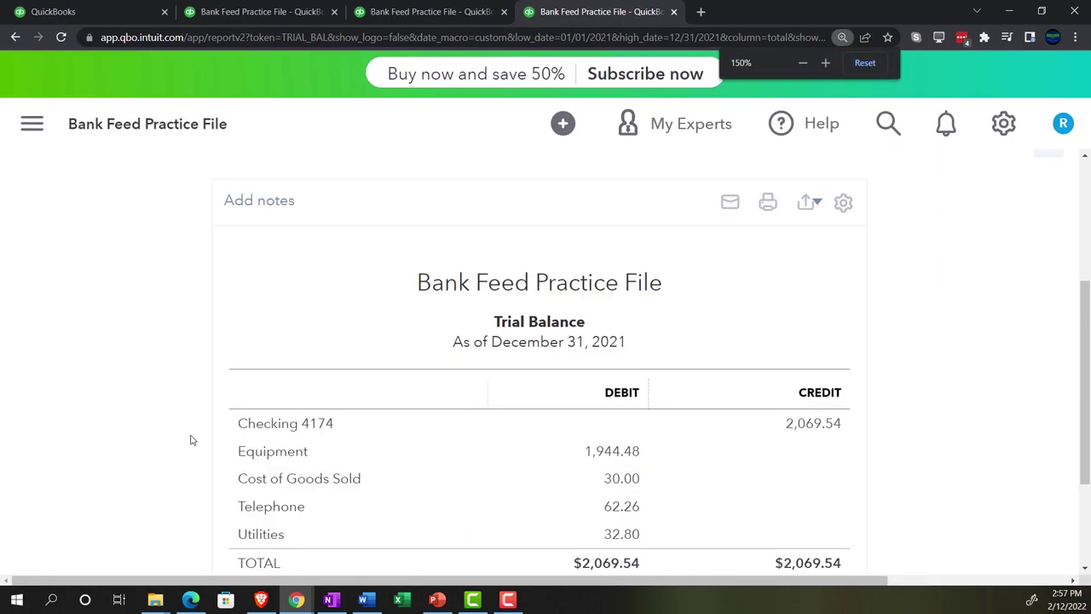
pyautogui.hotkey('ctrl', '+')
pyautogui.scroll(-2, 149, 433)
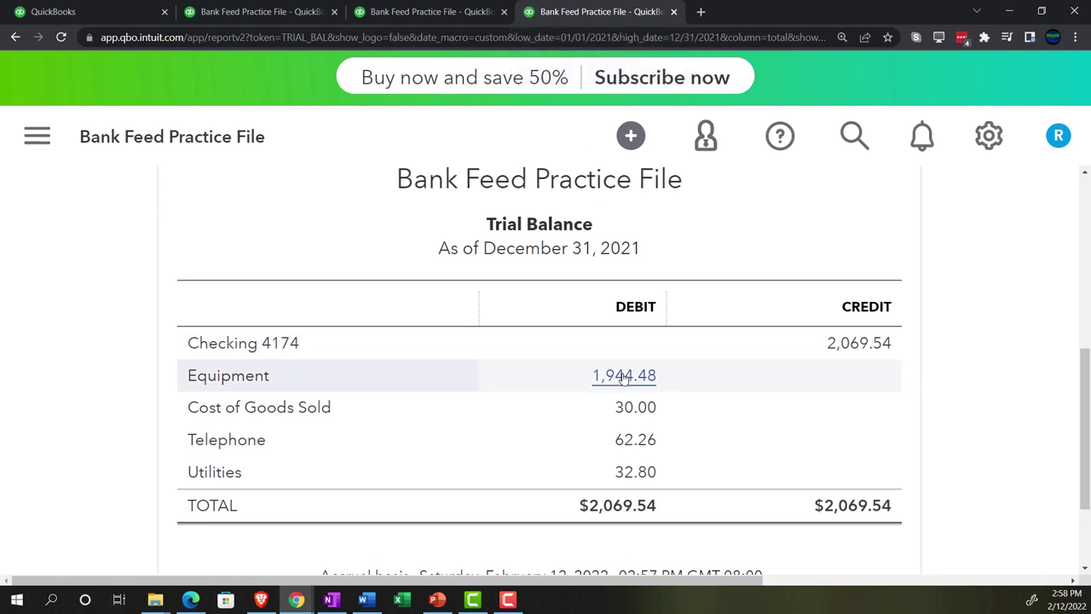
# - In the first browser tab, open the bank Transactions page from the Bookkeeping section
pyautogui.click(94, 10)
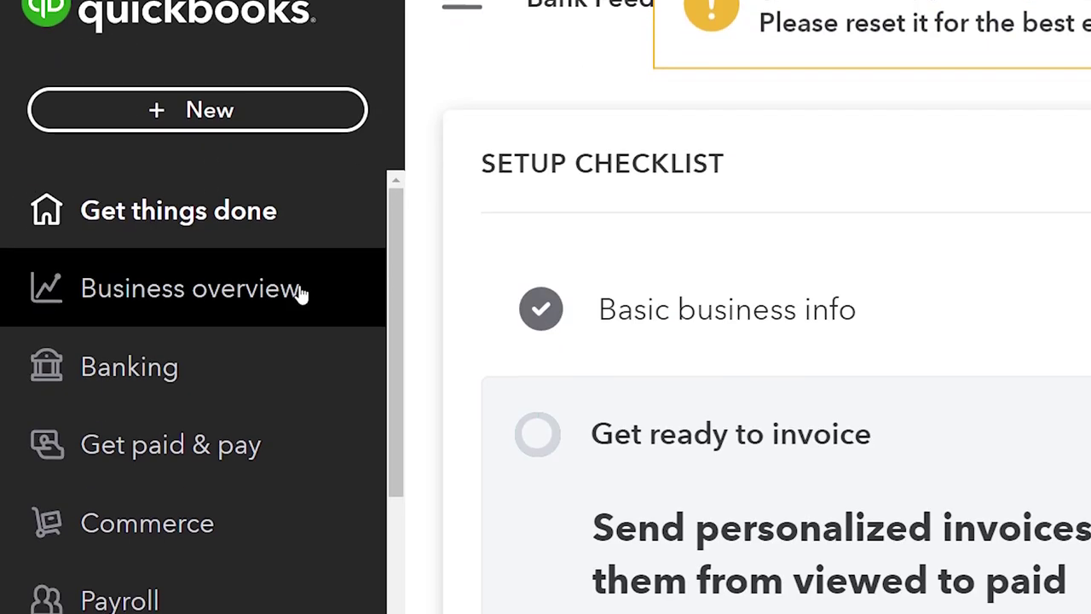
pyautogui.hotkey('ctrl', '0')
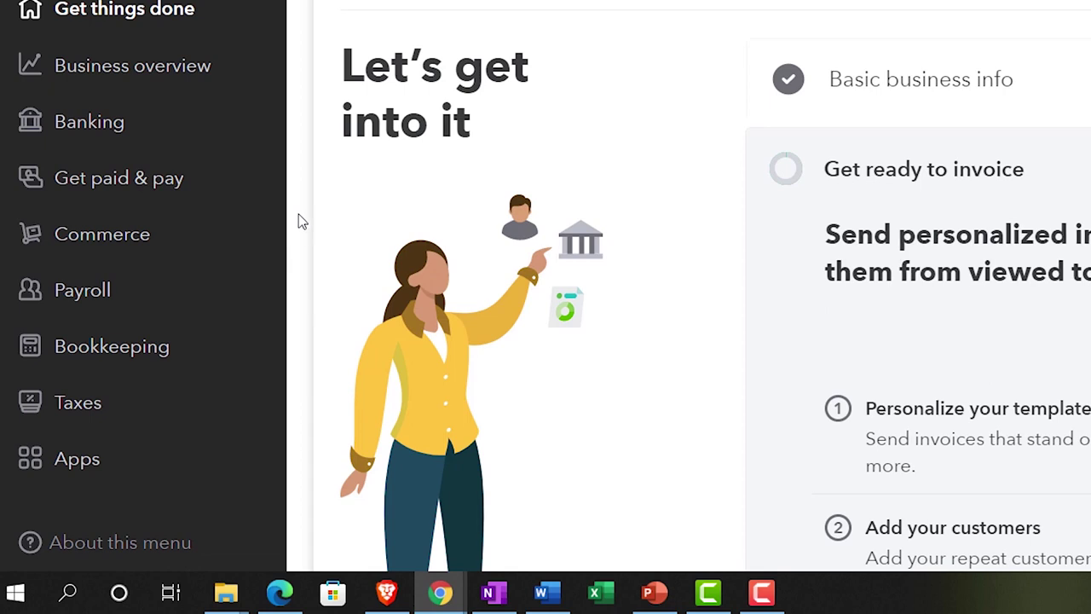
pyautogui.click(169, 364)
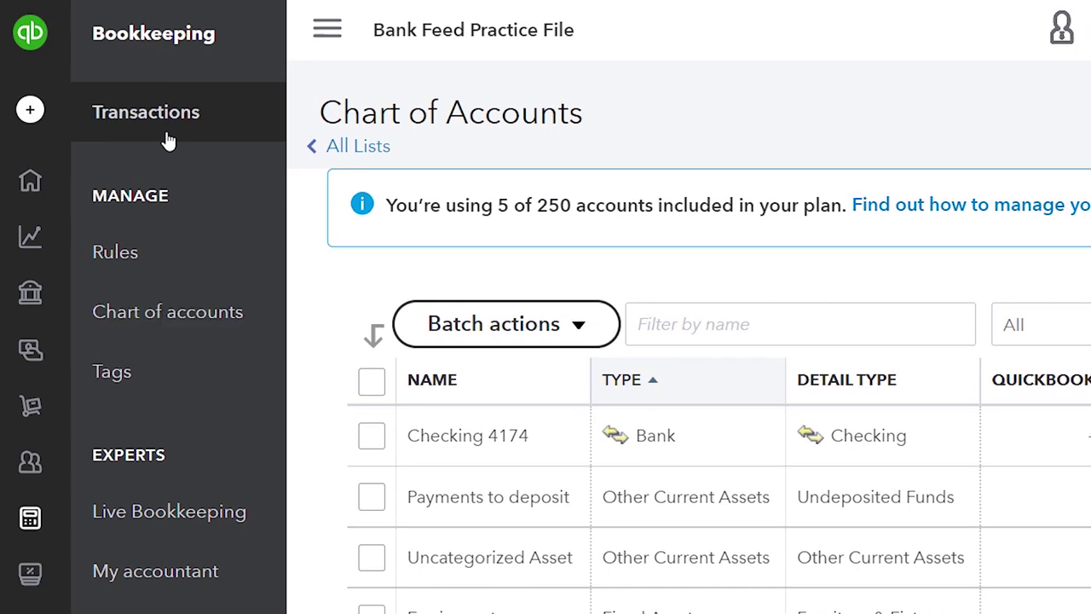
pyautogui.click(168, 141)
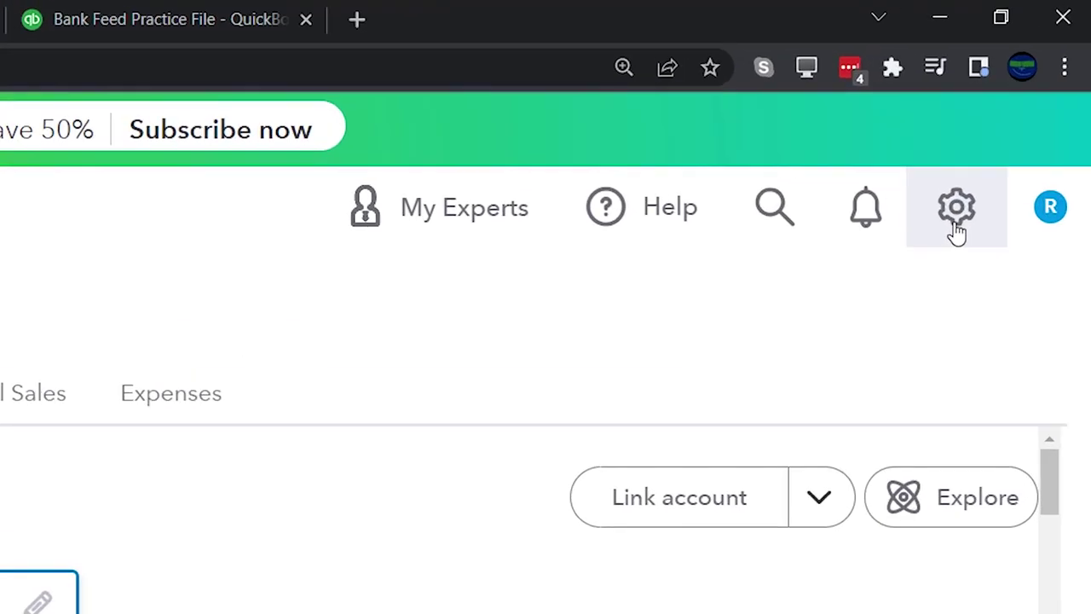
# - Switch the company file to Accountant view and collapse the side navigation on the Banking page
pyautogui.click(1018, 119)
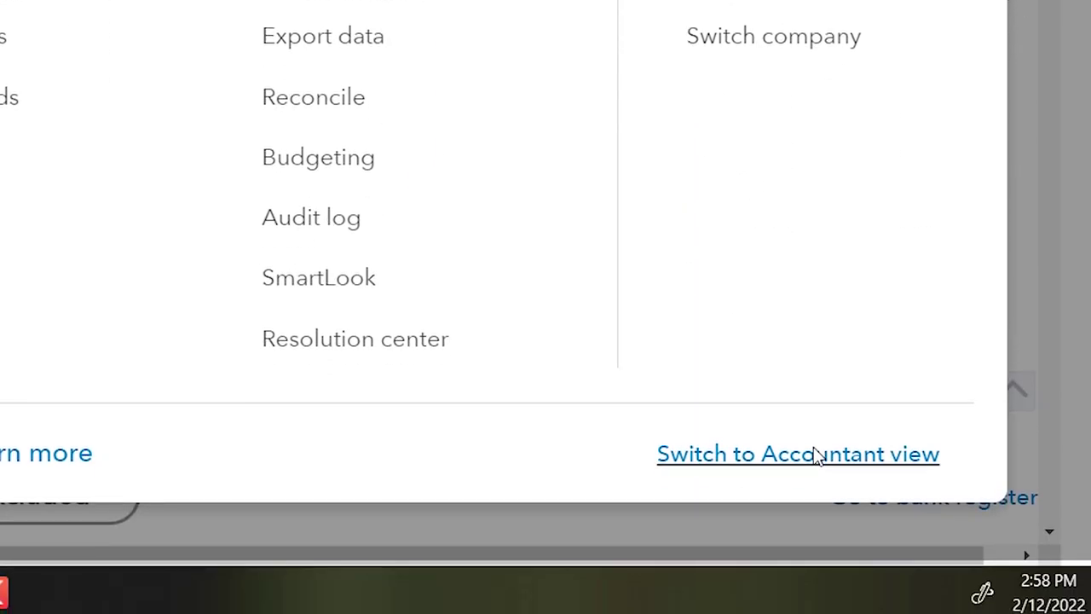
pyautogui.click(816, 456)
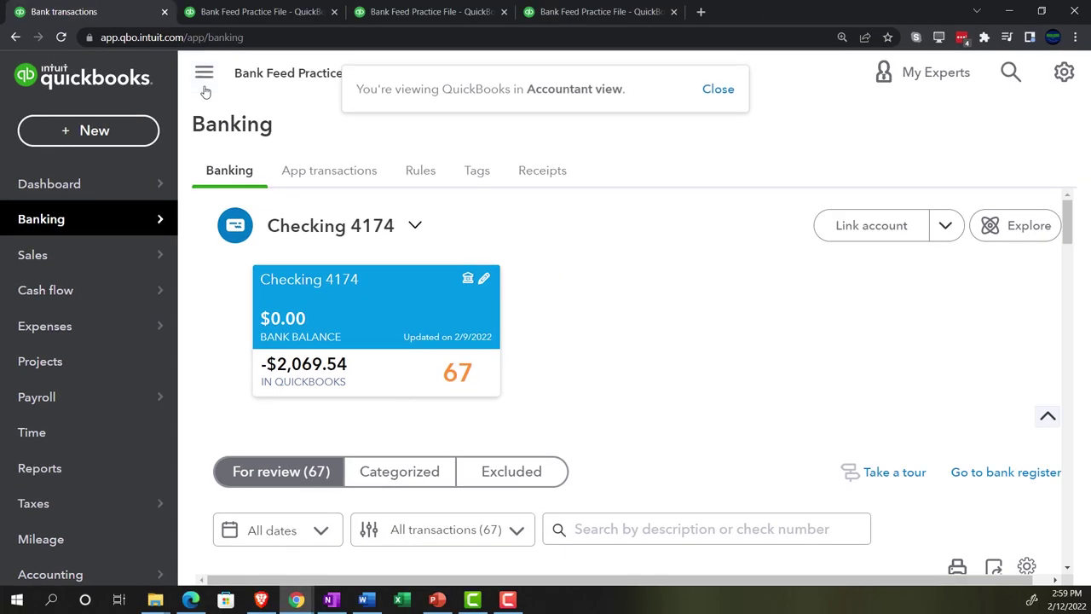
pyautogui.click(203, 73)
pyautogui.scroll(-2, 499, 285)
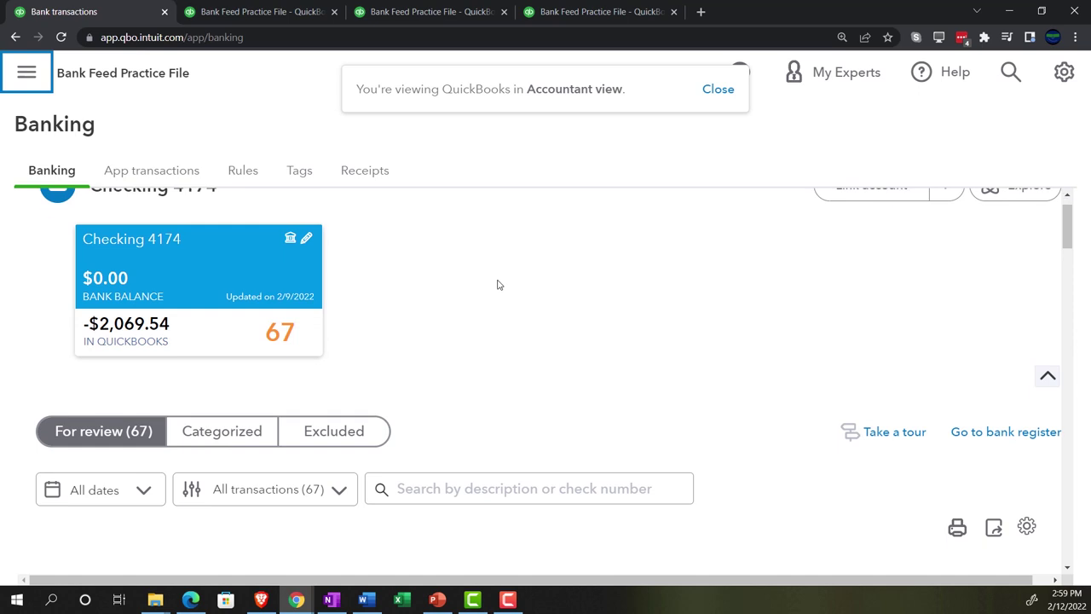
pyautogui.scroll(-3, 499, 285)
pyautogui.click(498, 288)
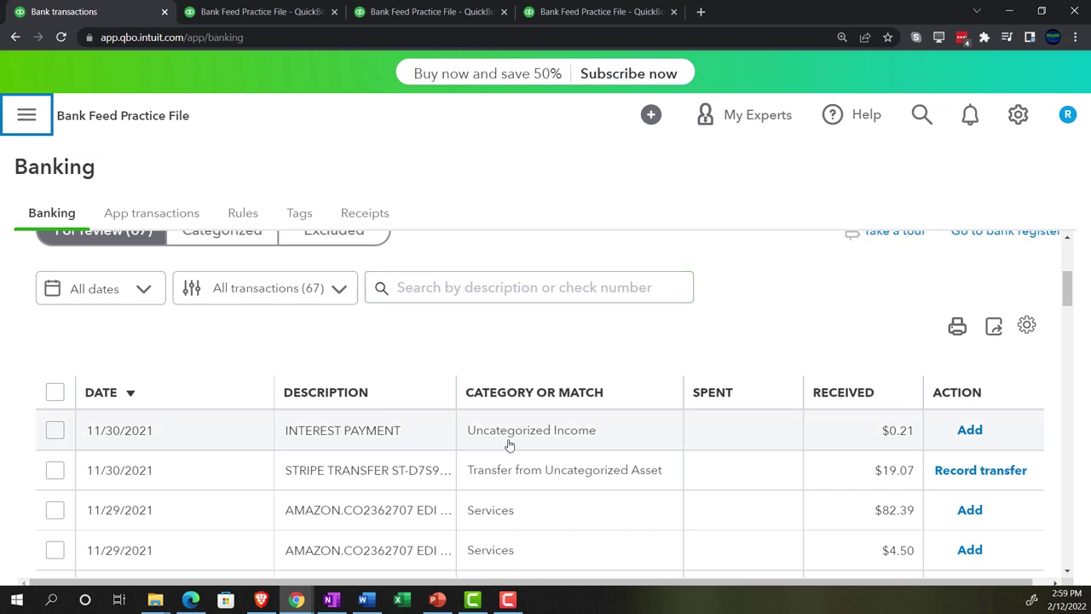
# - Look at the desktop home page flowchart in OneNote and return to the bank transactions for review
pyautogui.click(333, 600)
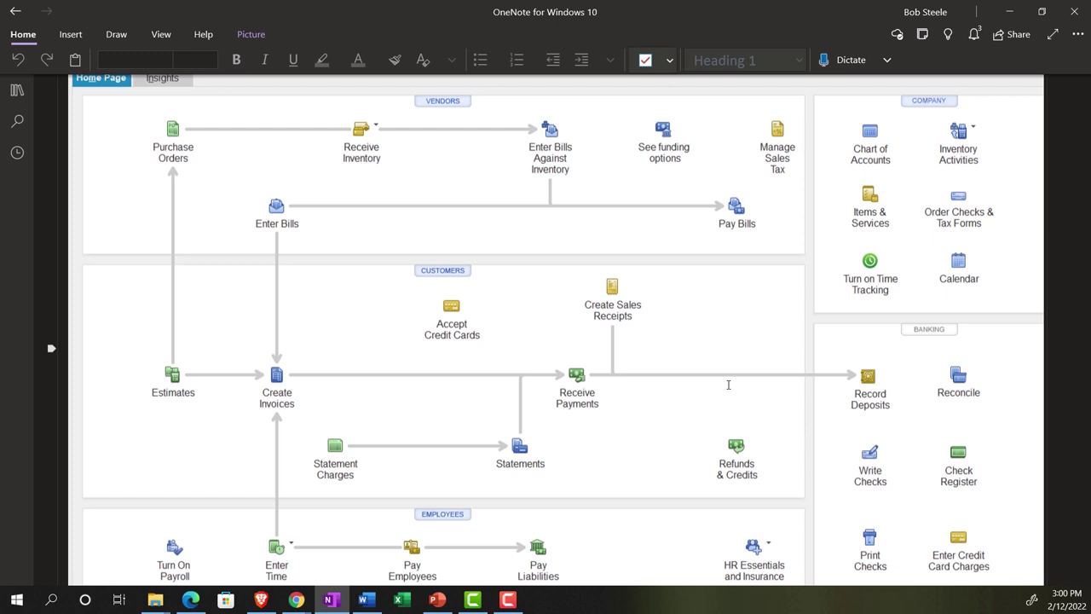
pyautogui.click(333, 601)
pyautogui.scroll(-3, 313, 453)
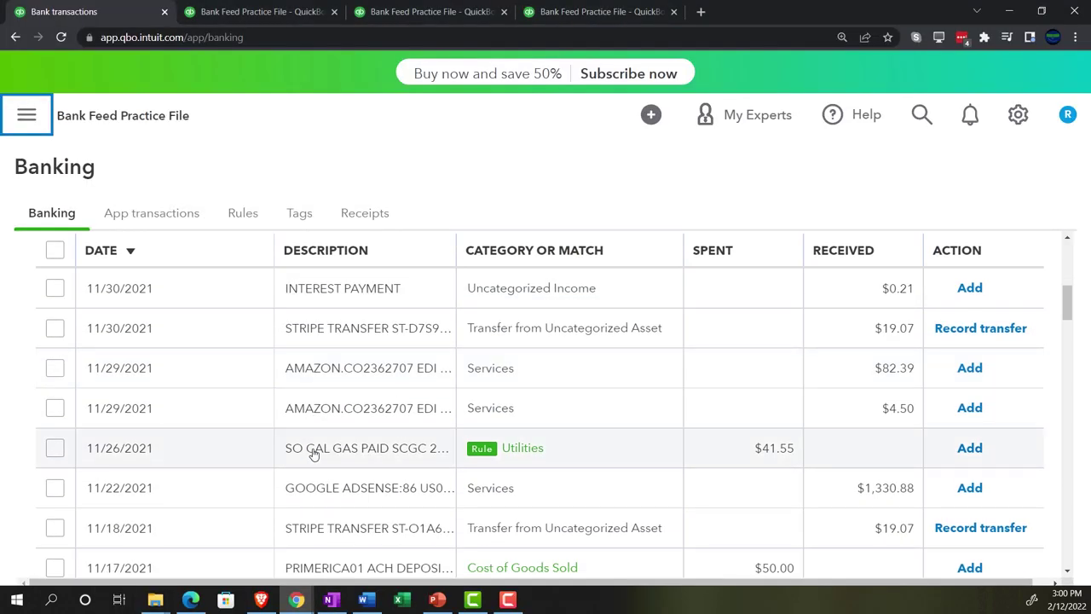
# - Expand the $50.00 PRIMERICA transaction dated 11/17/2021 and look through its category choices
pyautogui.scroll(-2, 313, 453)
pyautogui.click(313, 453)
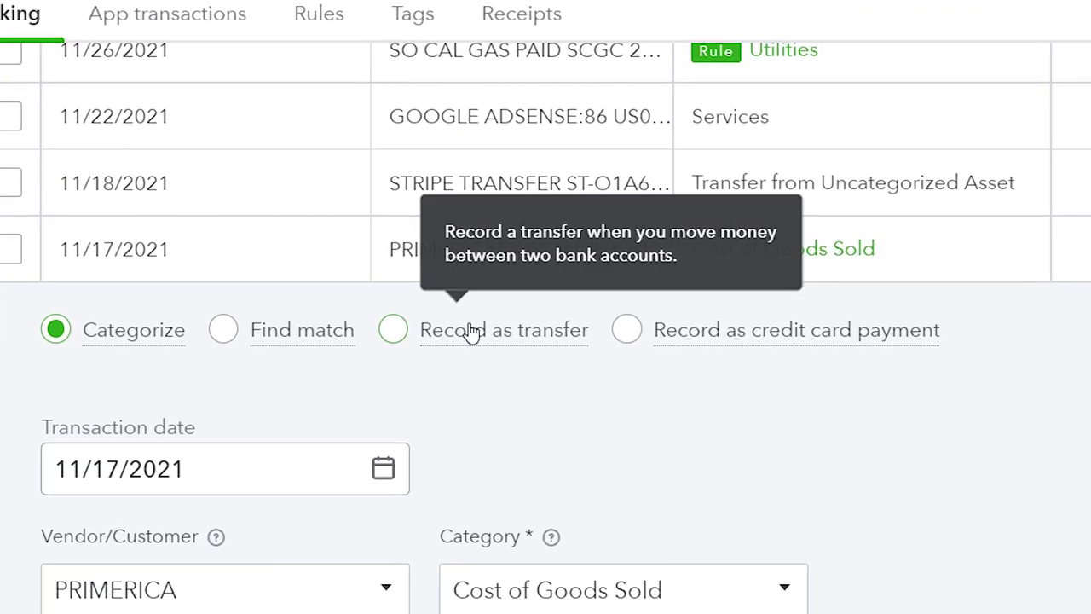
pyautogui.scroll(-3, 340, 406)
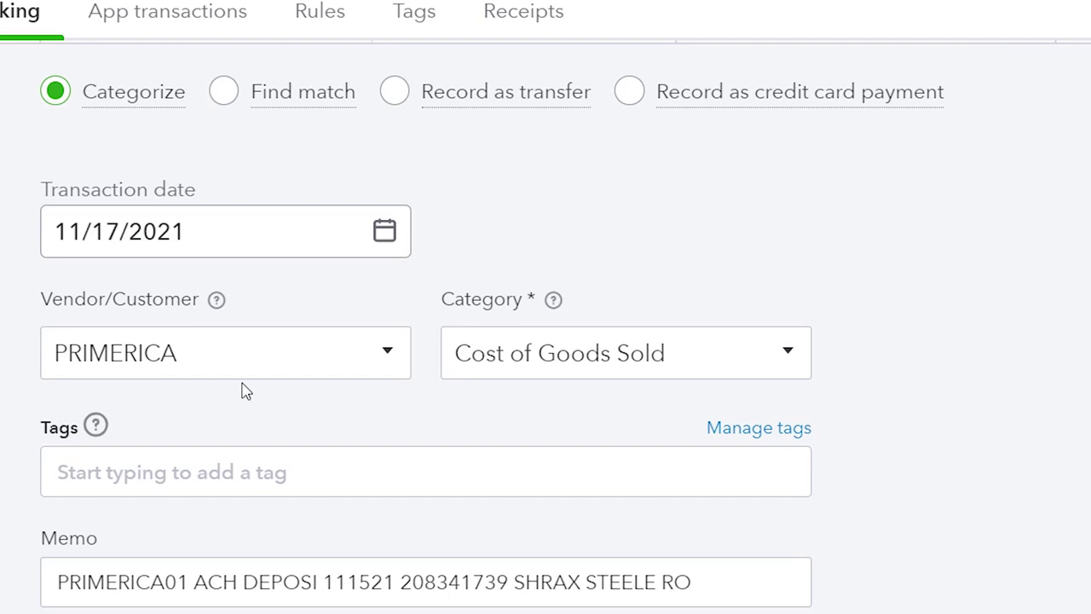
pyautogui.scroll(-2, 282, 375)
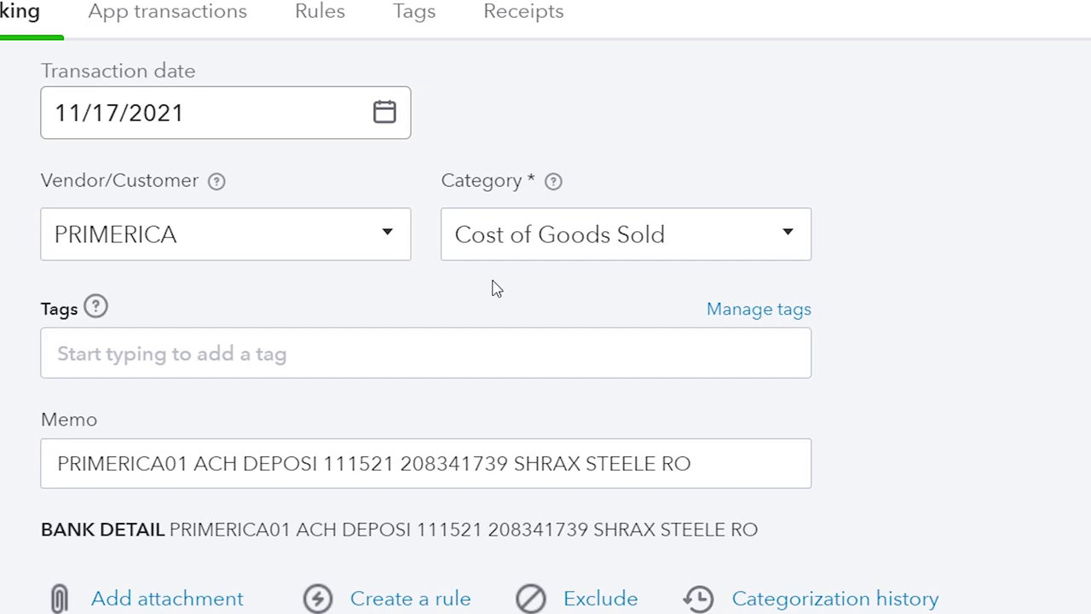
pyautogui.click(790, 245)
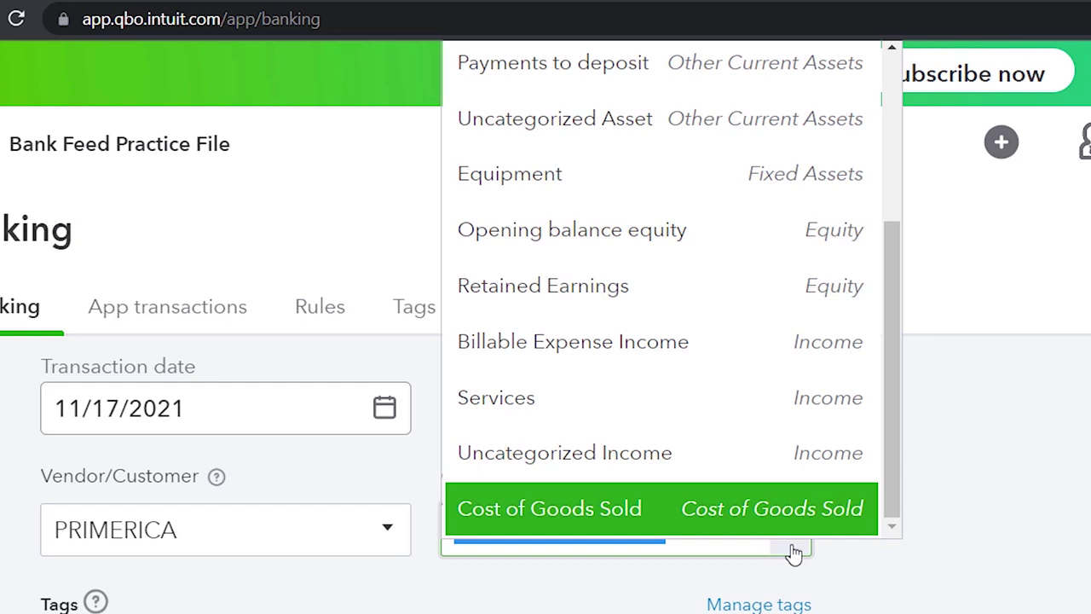
pyautogui.click(891, 590)
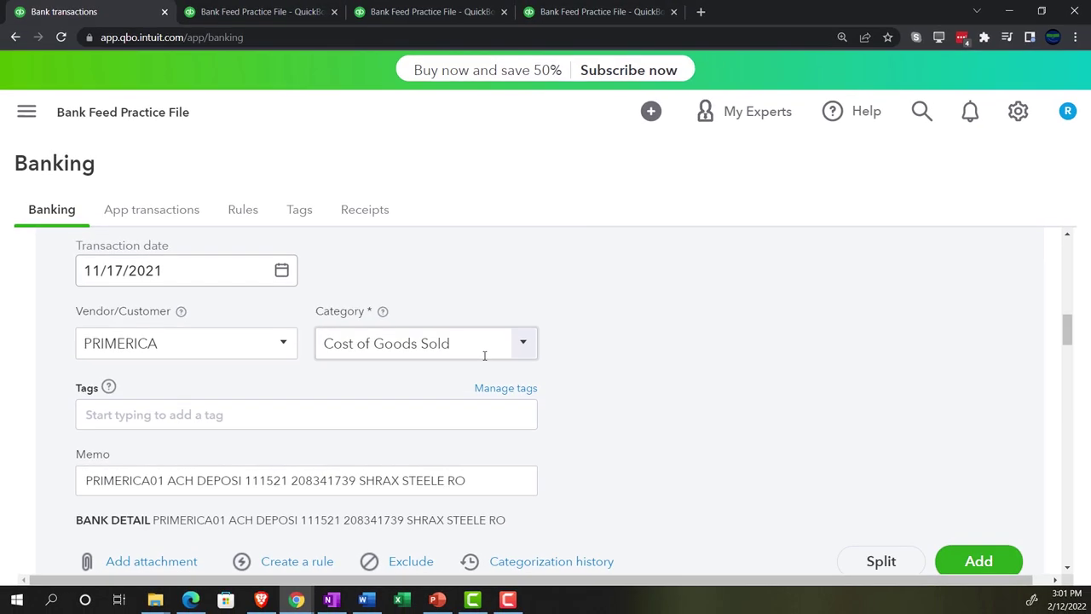
# - Start adding a new account from the category choices of the 11/17/2021 PRIMERICA transaction
pyautogui.click(528, 354)
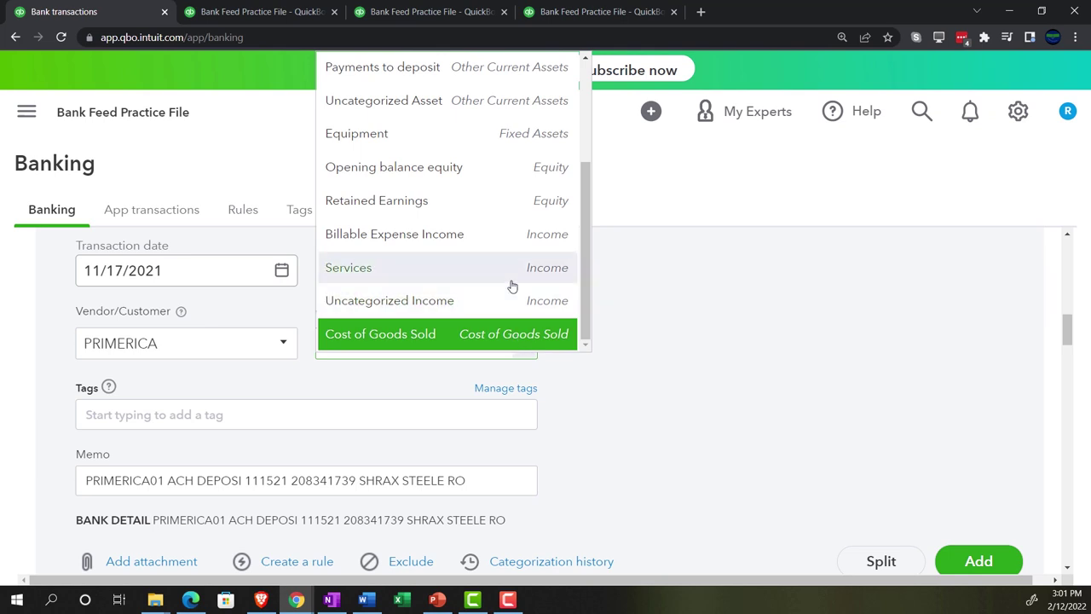
pyautogui.scroll(3, 512, 287)
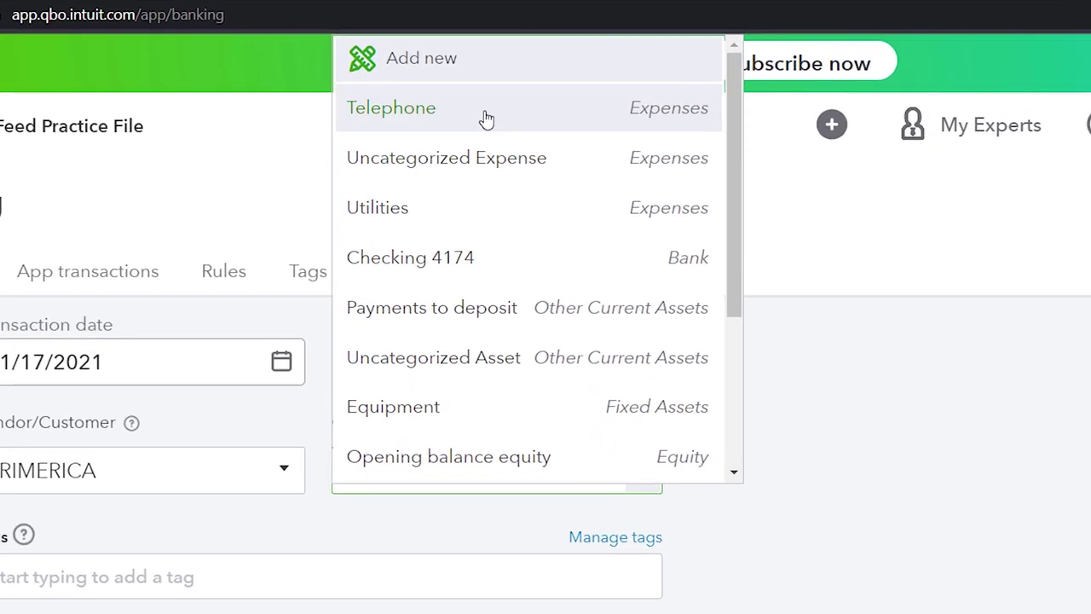
pyautogui.click(446, 76)
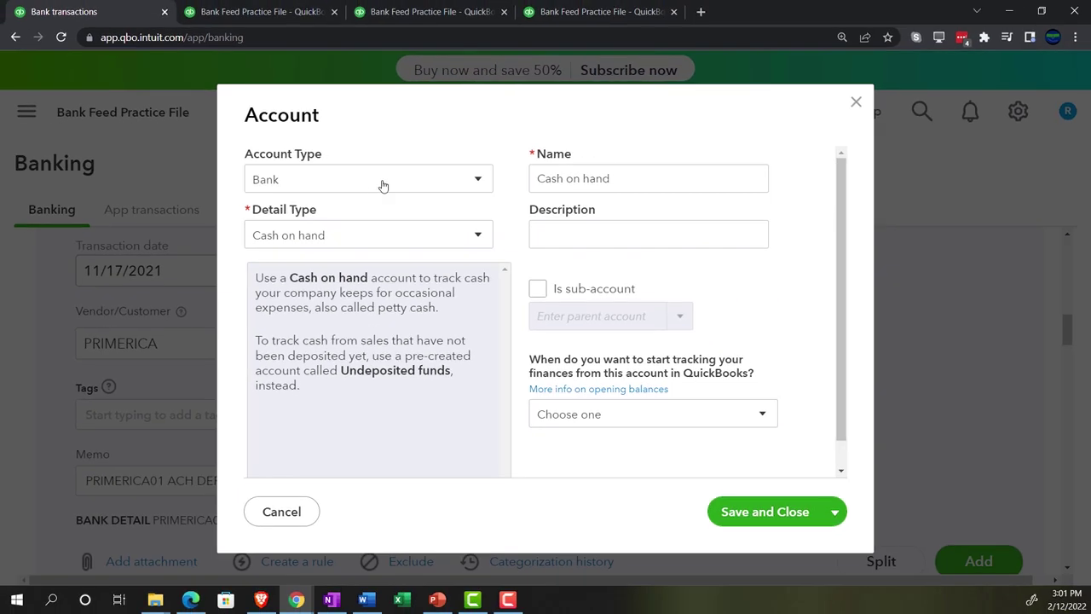
# - Set the new account's type to Other Assets and its detail type to Other Long-term Assets
pyautogui.click(382, 181)
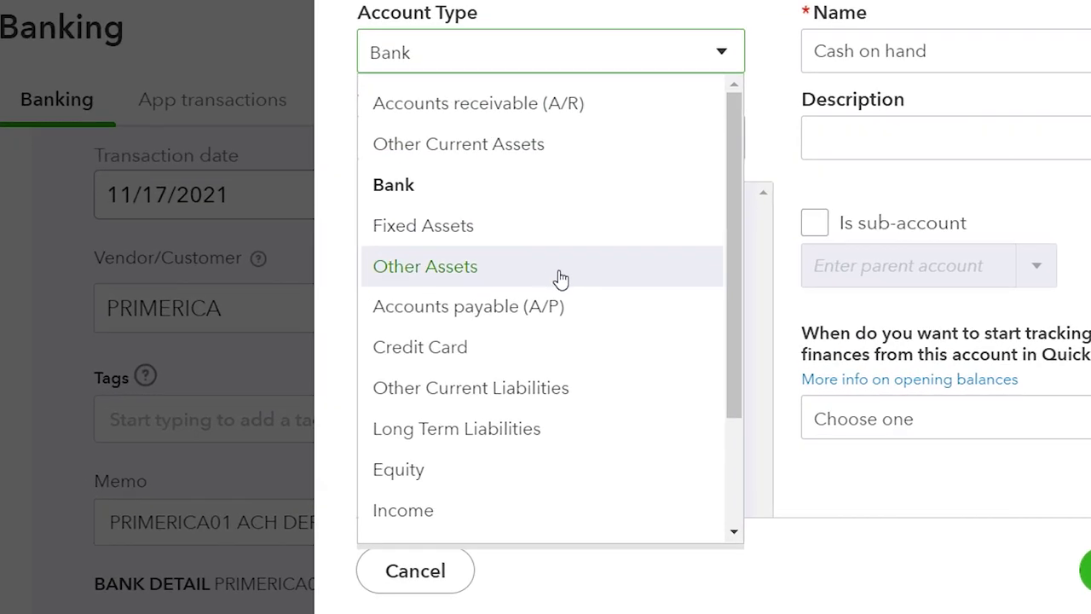
pyautogui.click(561, 278)
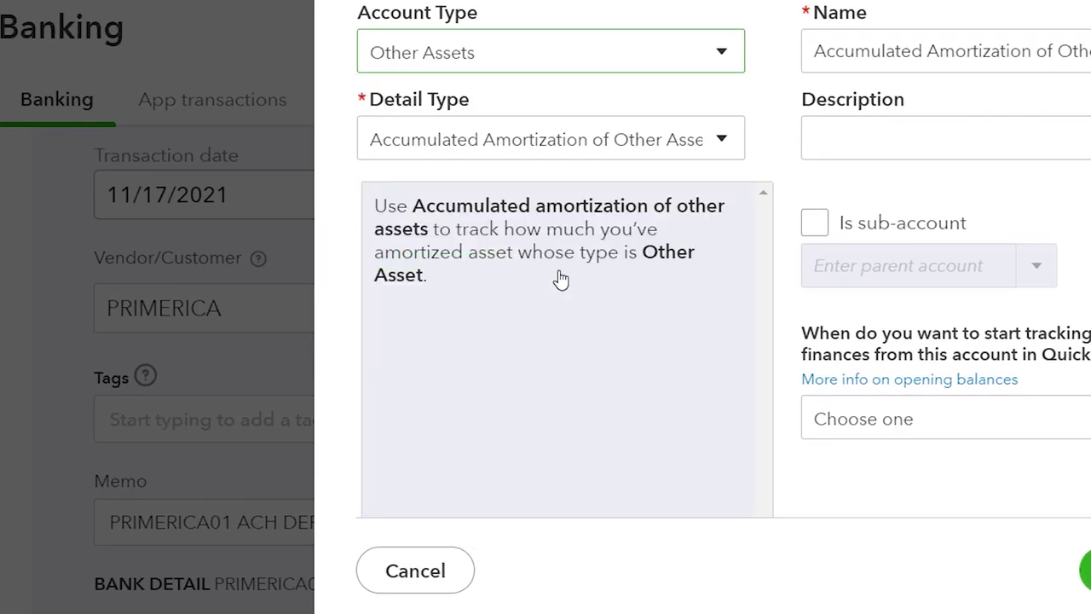
pyautogui.click(580, 140)
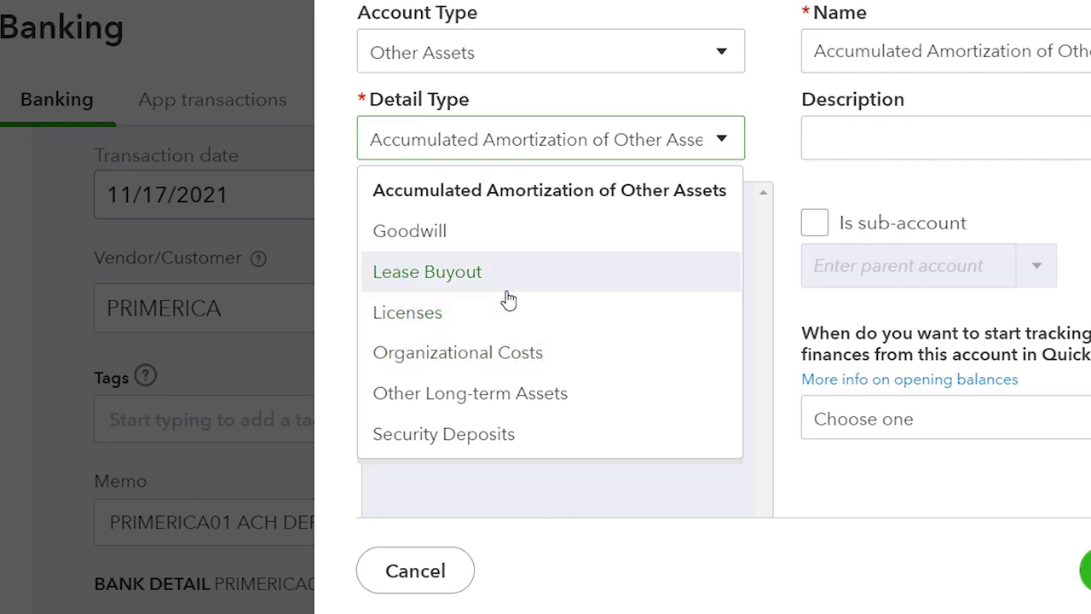
pyautogui.click(558, 398)
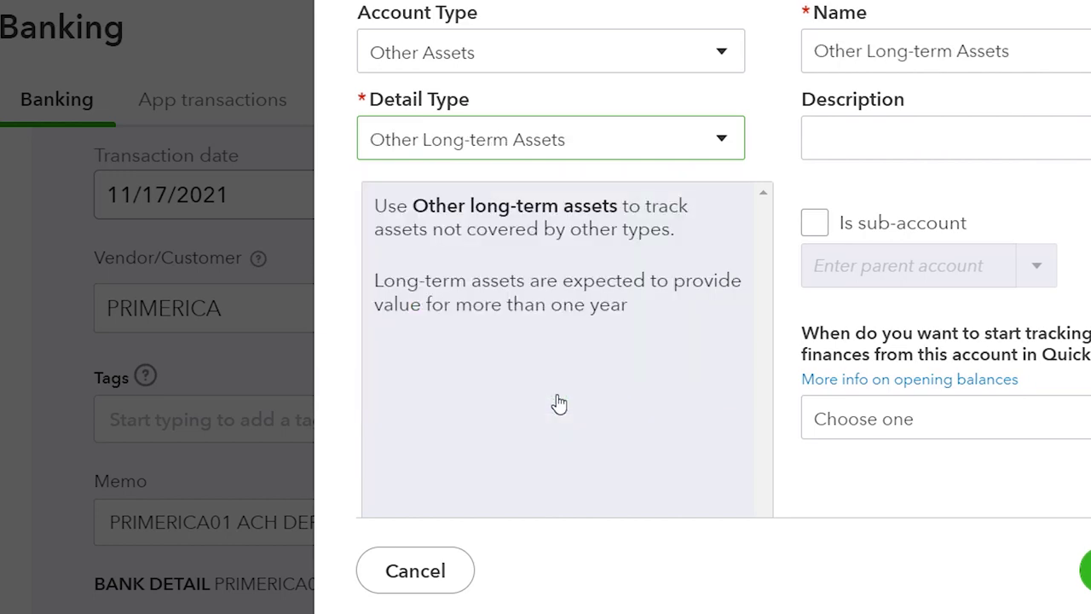
# - Set the new account's type to Other Current Assets and detail type to Inventory, keep the name Inventory, and save it
pyautogui.click(703, 57)
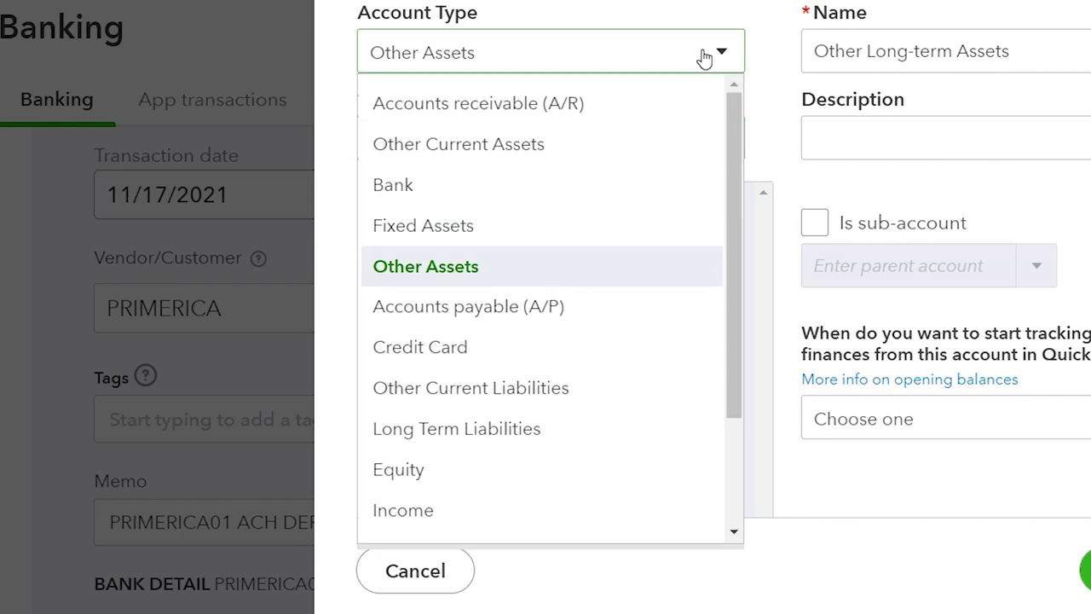
pyautogui.click(597, 152)
pyautogui.click(595, 160)
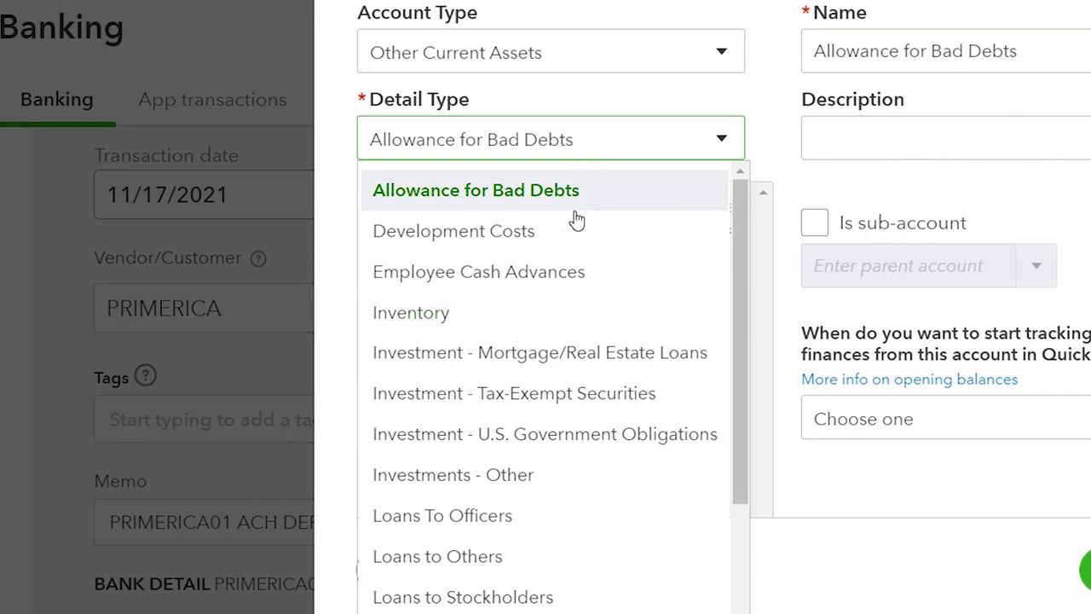
pyautogui.click(492, 313)
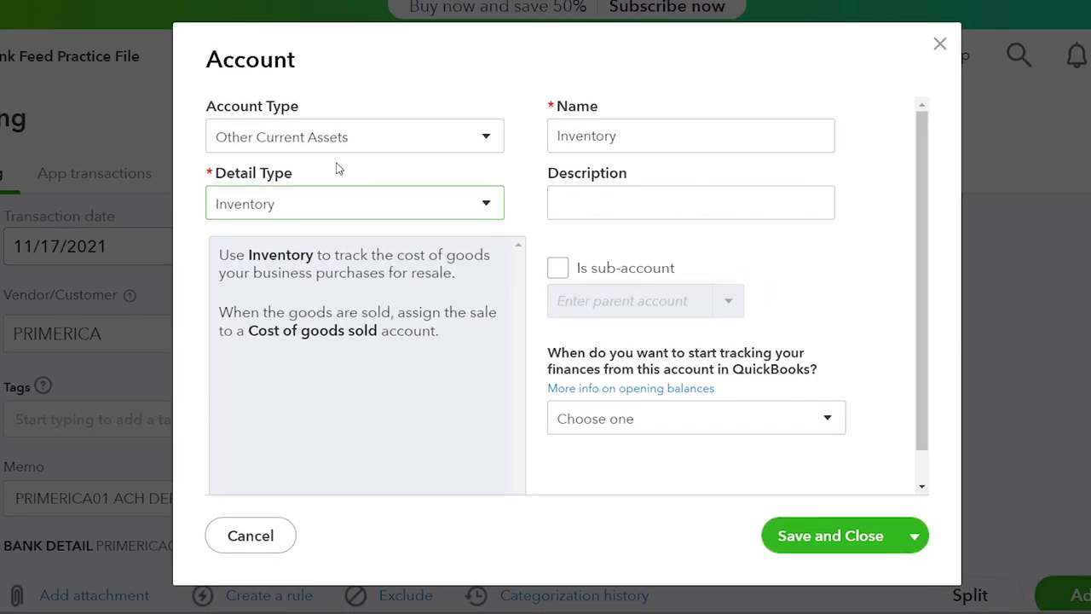
pyautogui.click(642, 139)
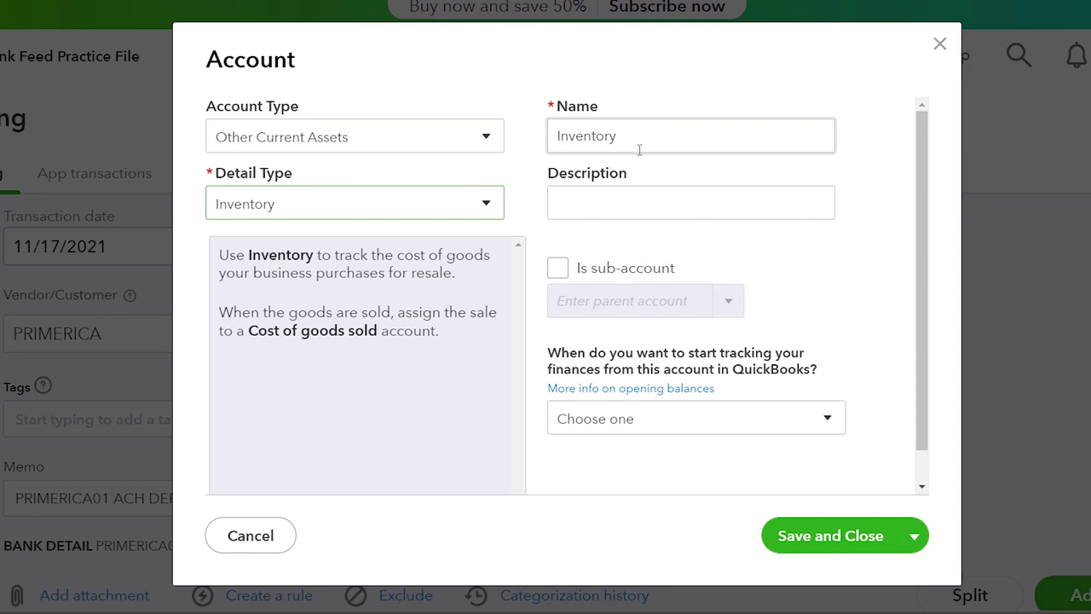
pyautogui.click(807, 548)
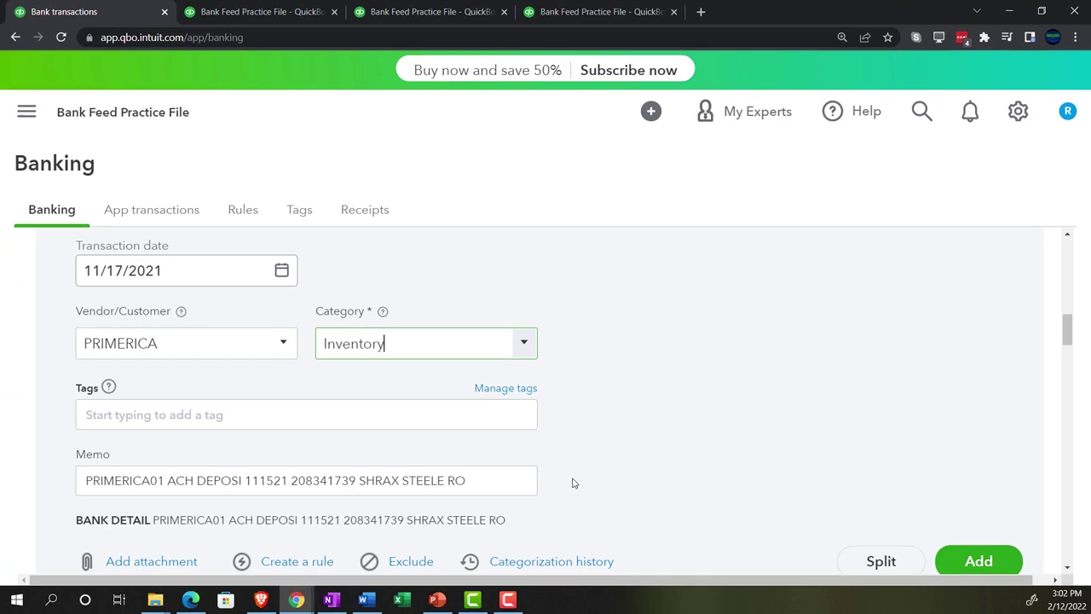
# - Add the $50.00 PRIMERICA transaction under the Inventory category and switch to the Balance Sheet browser tab
pyautogui.scroll(-1, 567, 466)
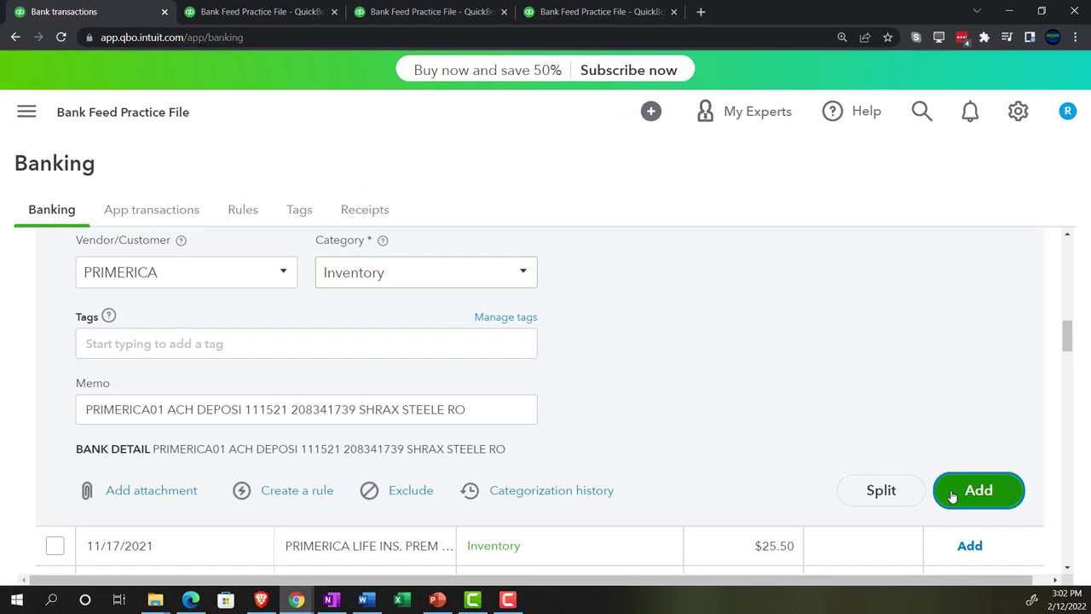
pyautogui.click(821, 381)
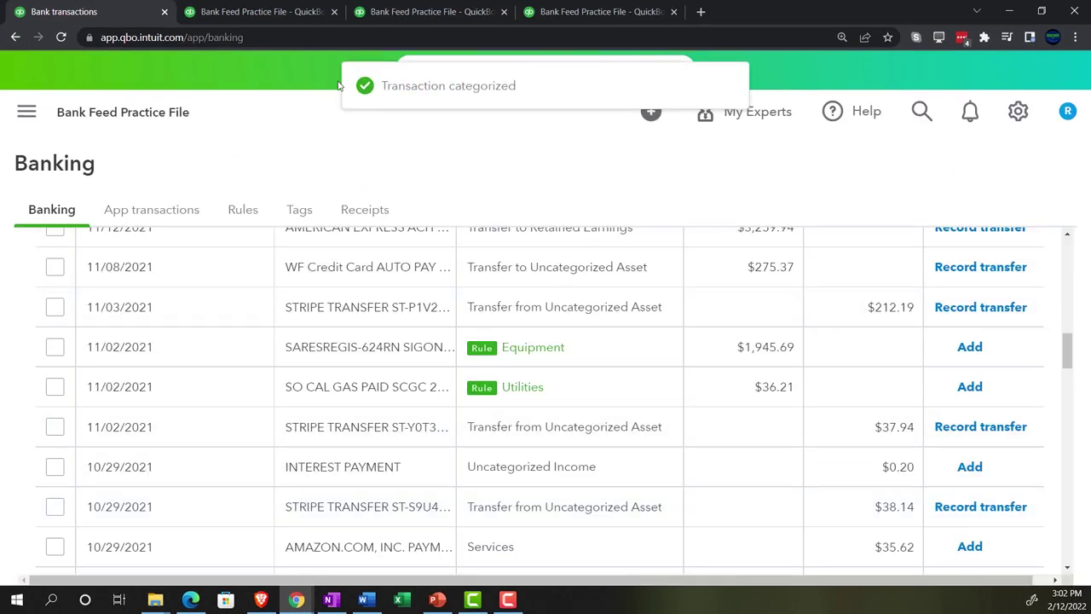
pyautogui.click(271, 7)
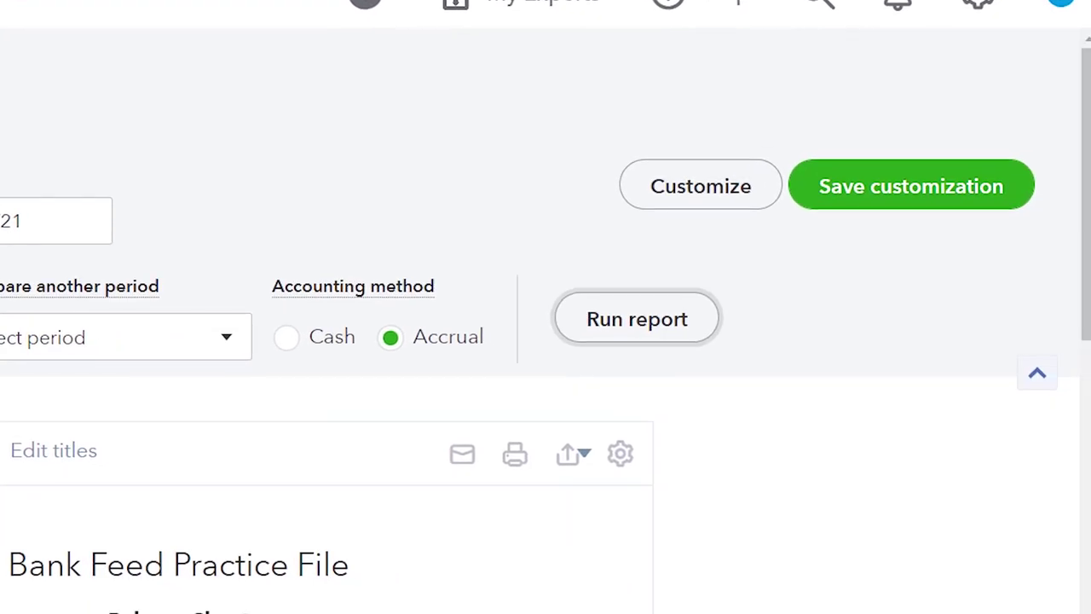
# - Open the transaction detail behind the Checking 4174 amount on the 2021 Balance Sheet
pyautogui.scroll(-5, 545, 341)
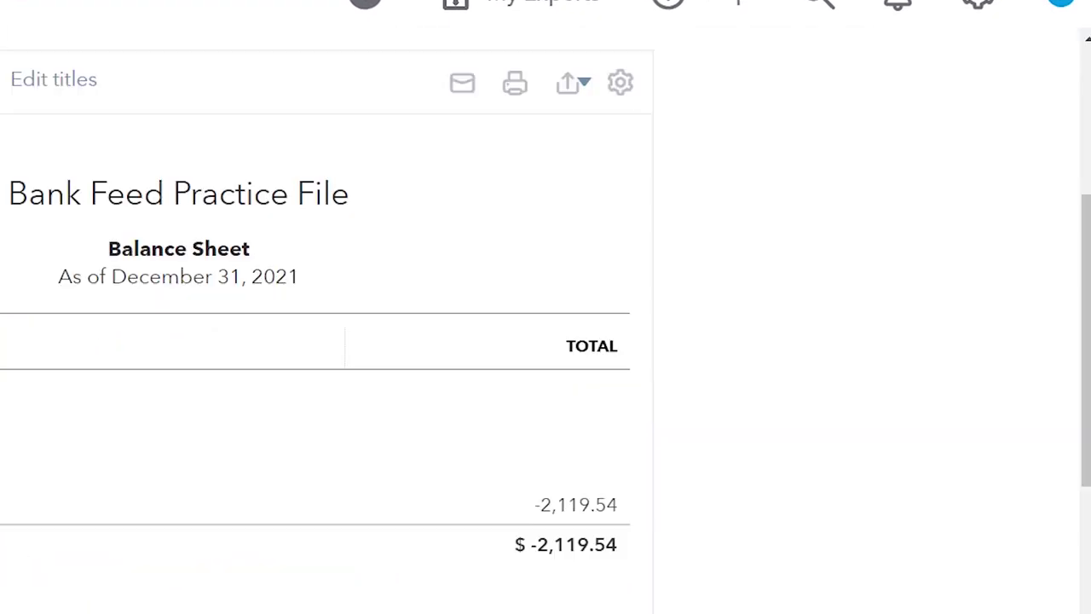
pyautogui.hotkey('ctrl', '+')
pyautogui.scroll(-2, 208, 419)
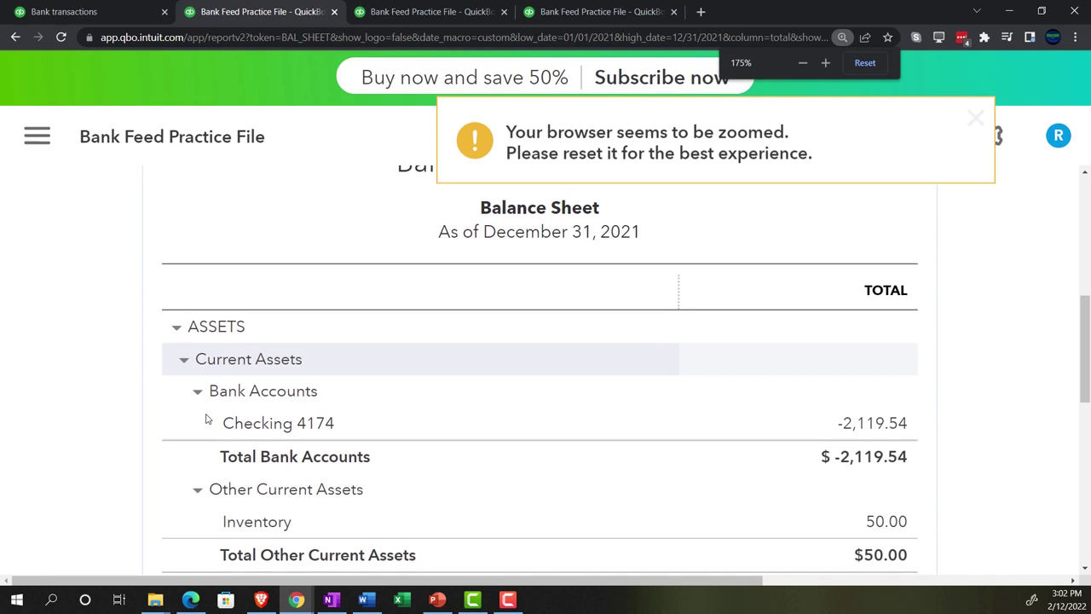
pyautogui.click(843, 423)
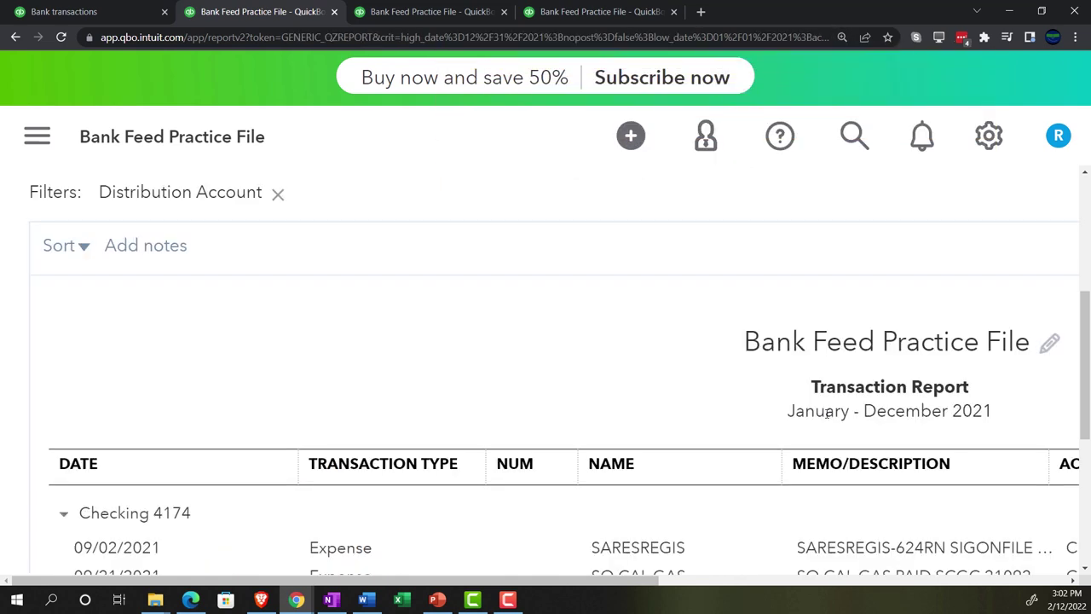
# - Open the expense split to Inventory from the Checking 4174 transaction report, review its lines and close it
pyautogui.hotkey('ctrl', '-')
pyautogui.hotkey('ctrl', '-')
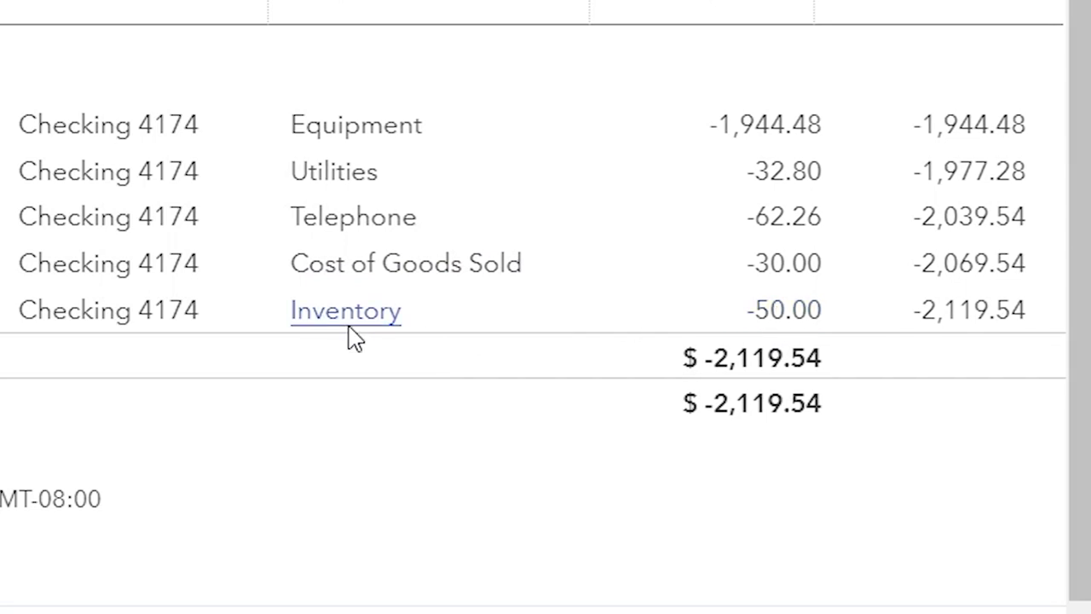
pyautogui.click(1, 329)
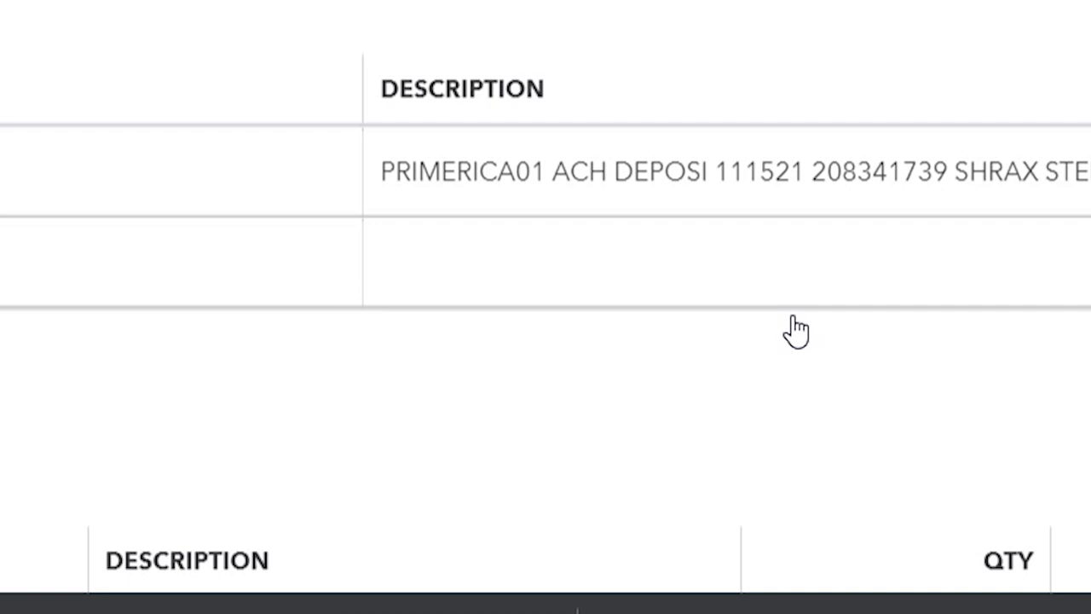
pyautogui.scroll(-1, 564, 441)
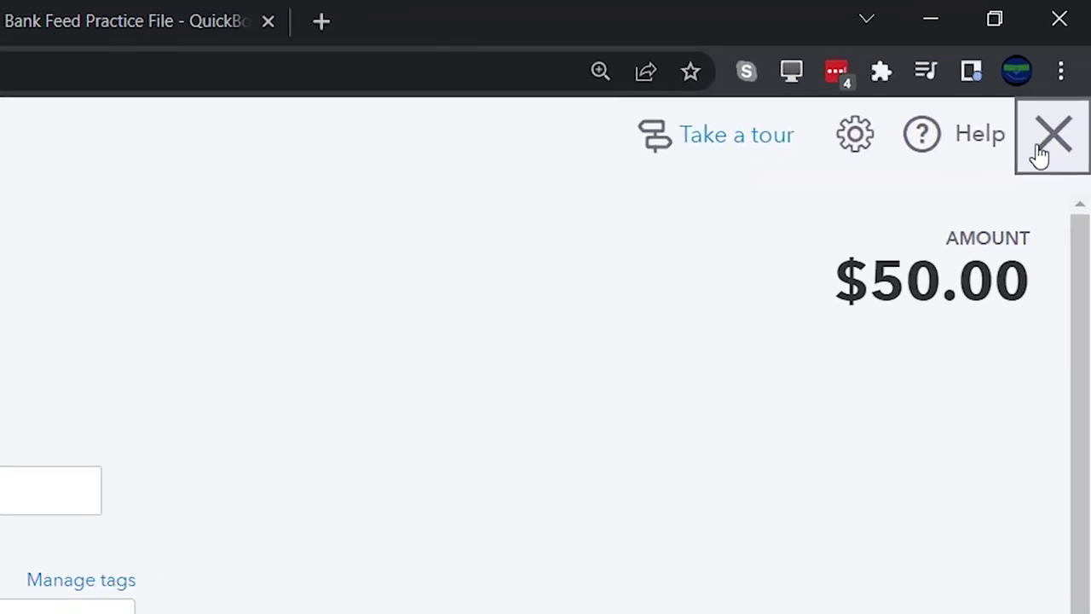
pyautogui.click(1061, 88)
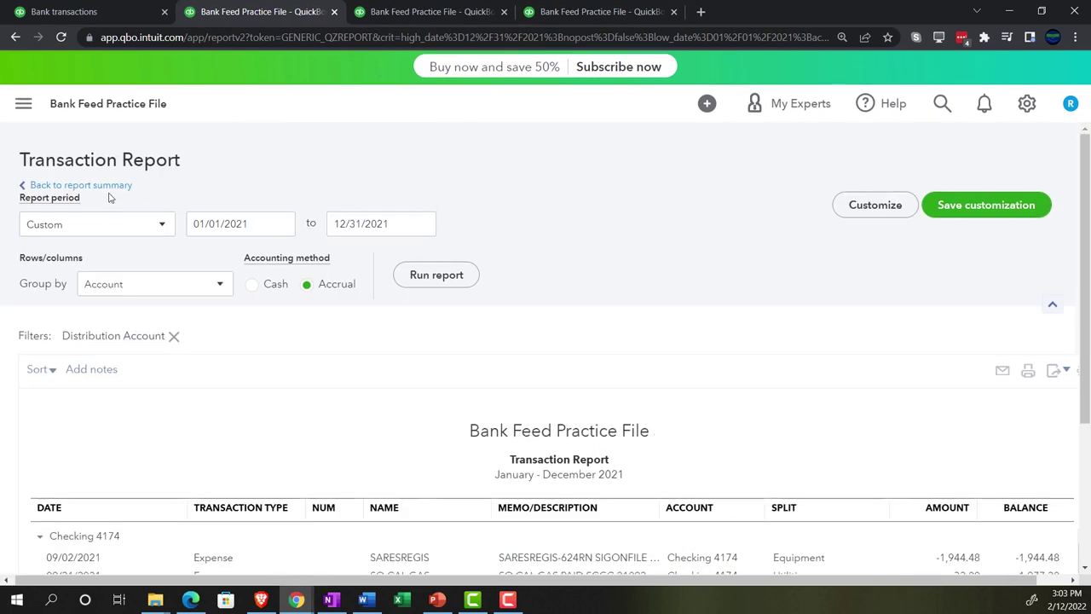
# - Return to the Balance Sheet summary and open the transaction detail behind the Inventory amount
pyautogui.click(102, 186)
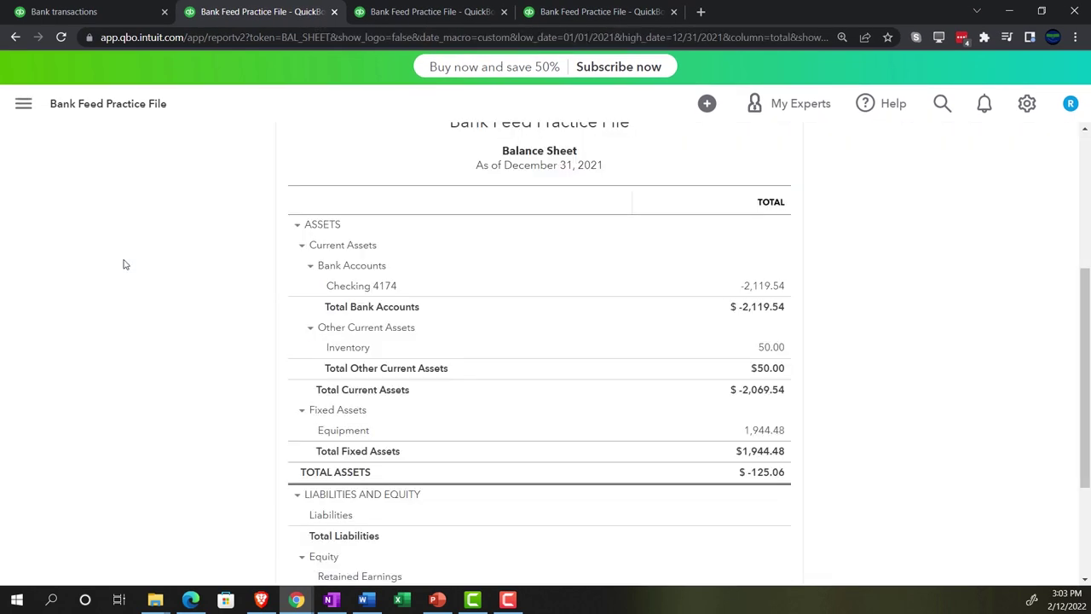
pyautogui.hotkey('ctrl', '+')
pyautogui.hotkey('ctrl', '+')
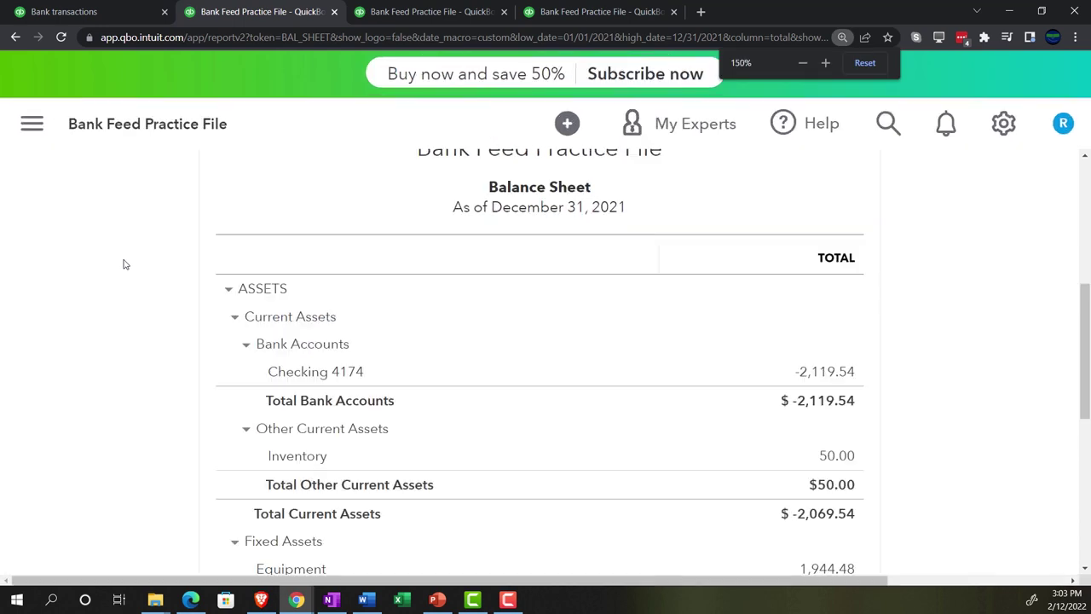
pyautogui.scroll(-2, 128, 270)
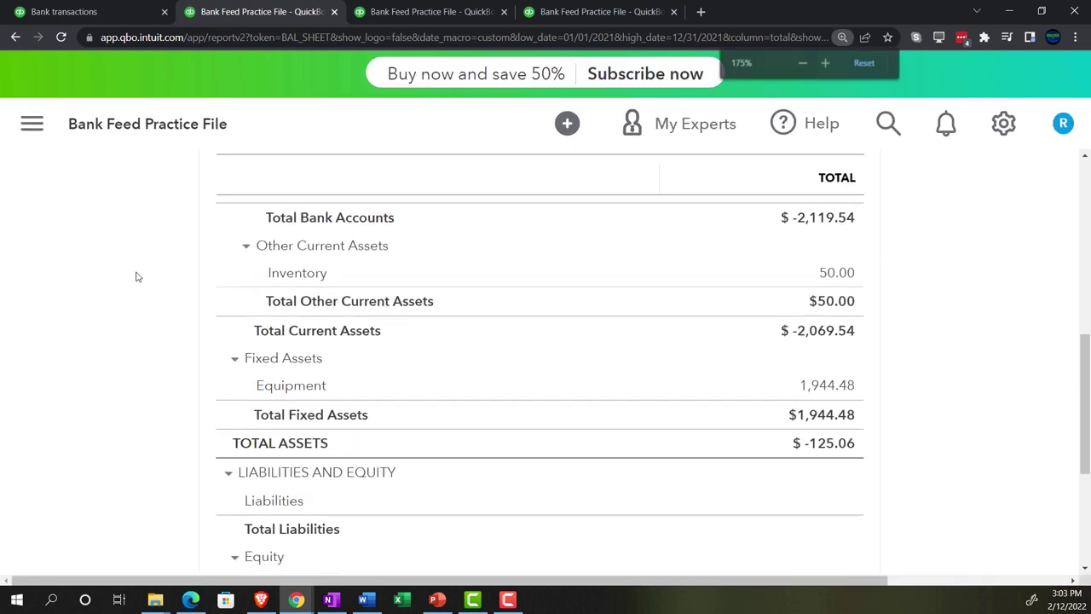
pyautogui.hotkey('ctrl', '+')
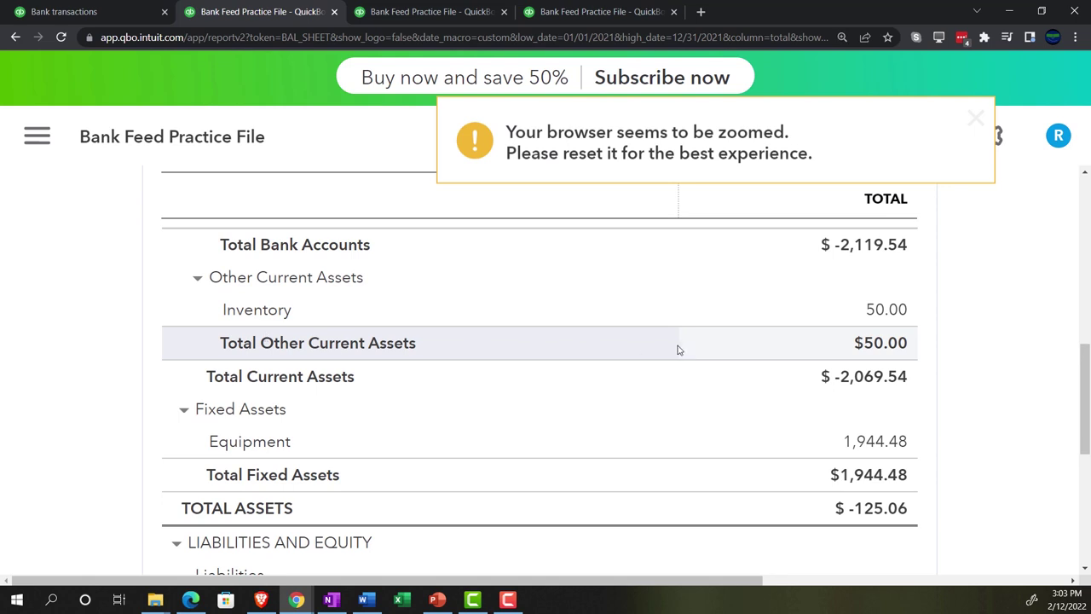
pyautogui.click(877, 313)
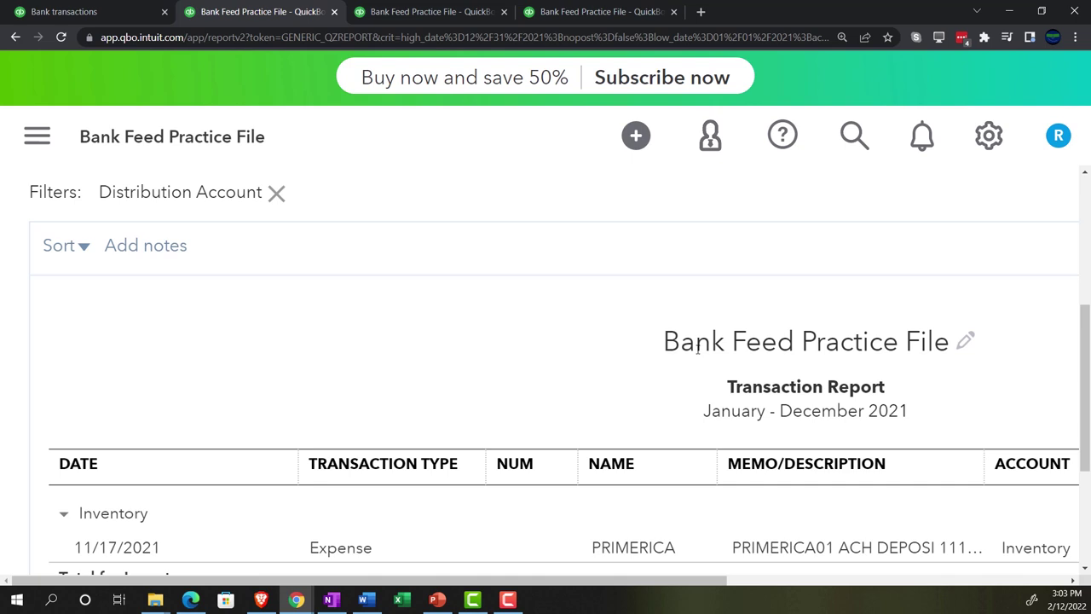
# - Review the Inventory transaction report, then return to the Balance Sheet and examine its asset, liability and equity sections
pyautogui.hotkey('ctrl', '-')
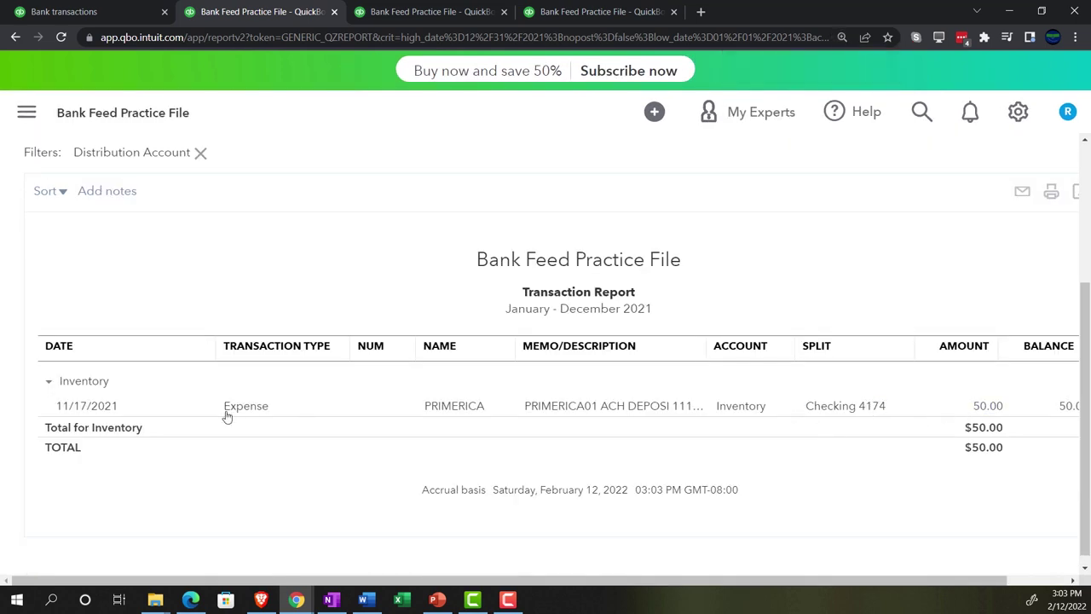
pyautogui.scroll(3, 136, 423)
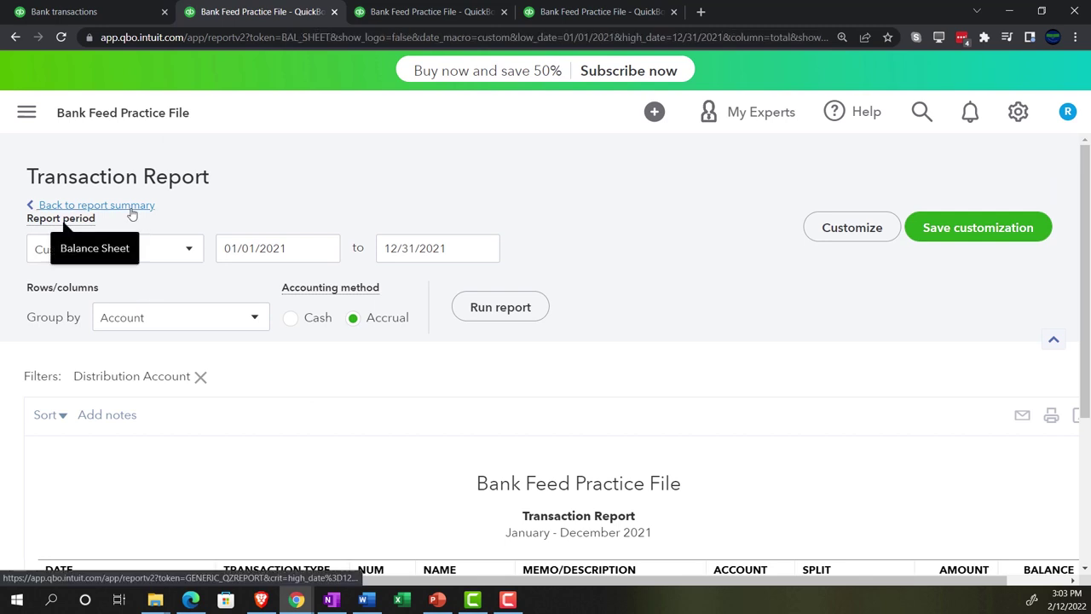
pyautogui.click(133, 206)
pyautogui.scroll(-5, 136, 375)
pyautogui.hotkey('ctrl', '+')
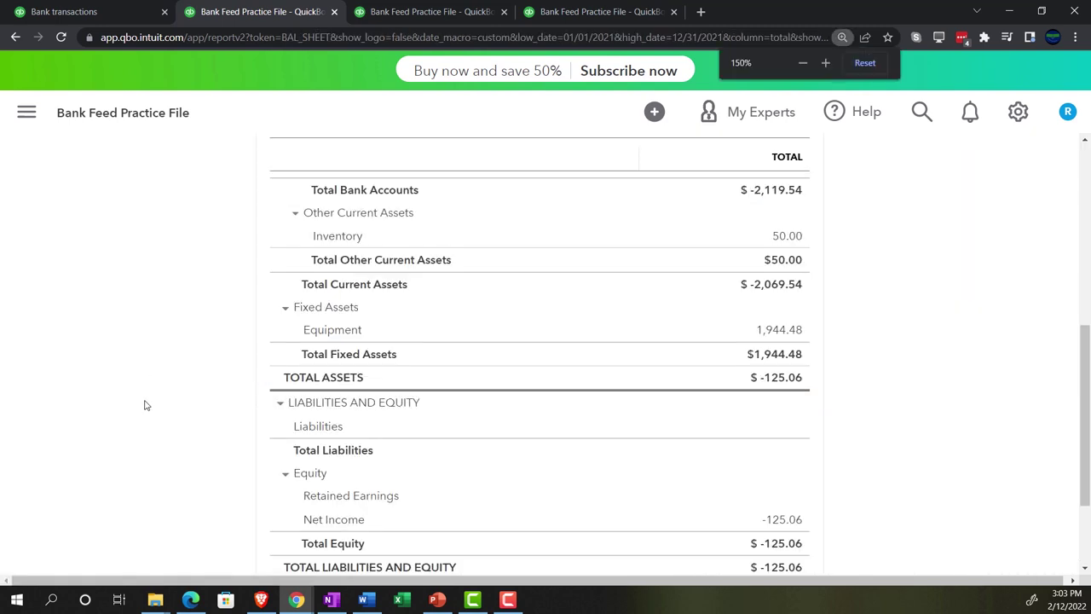
pyautogui.hotkey('ctrl', '+')
pyautogui.scroll(-1, 136, 408)
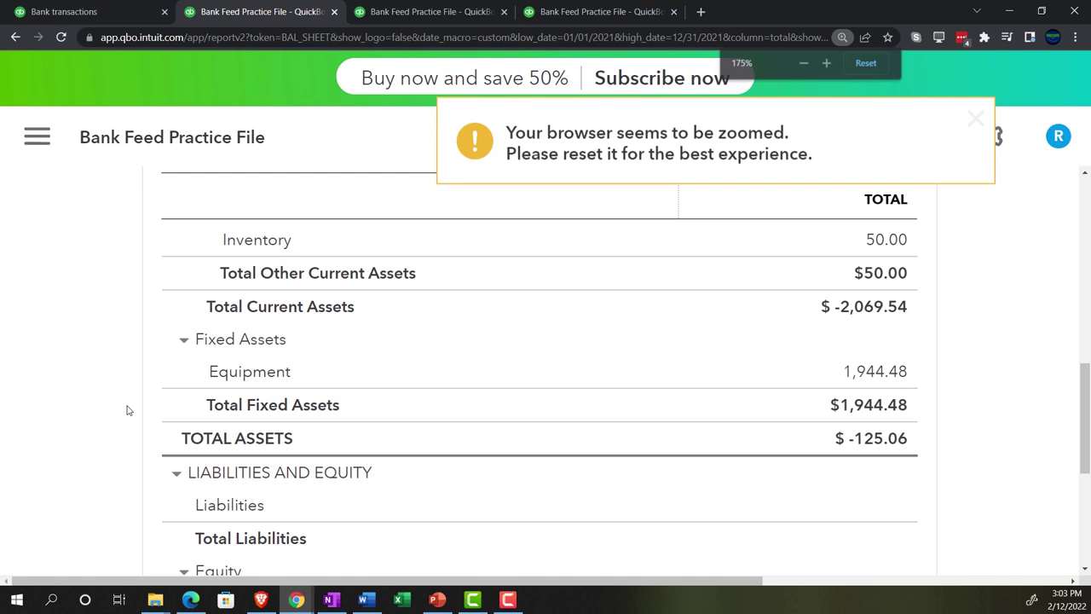
pyautogui.scroll(1, 126, 409)
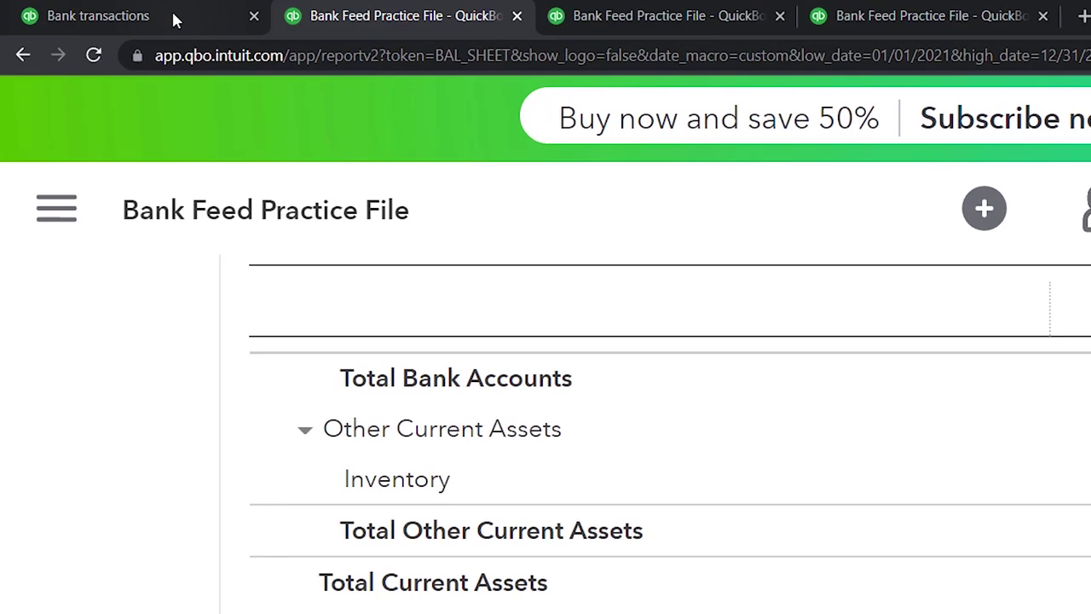
# - Switch to the Bank transactions browser tab and duplicate it
pyautogui.click(106, 11)
pyautogui.rightClick(207, 18)
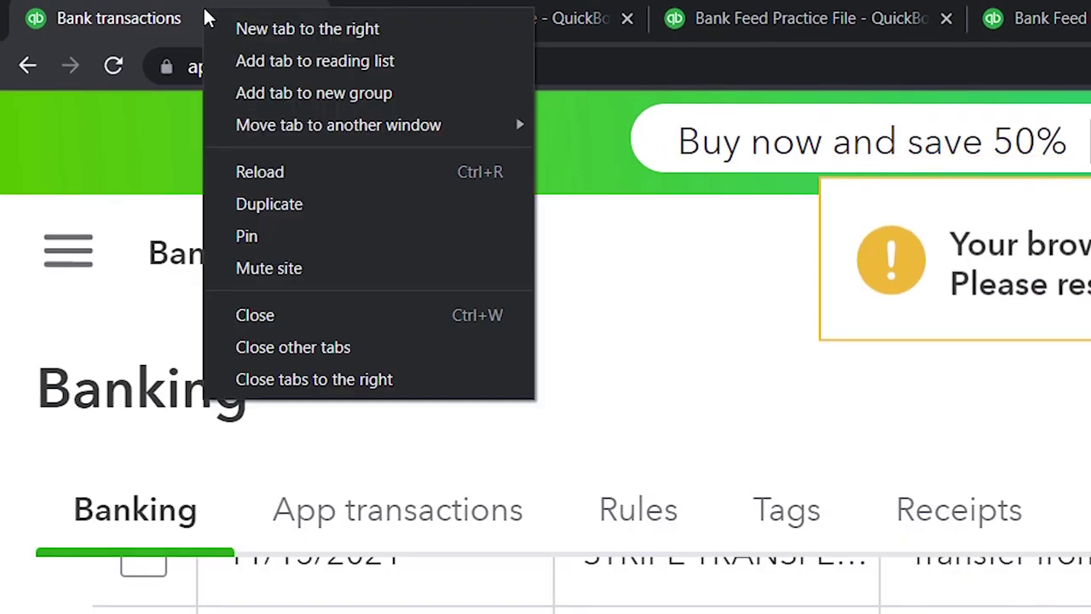
pyautogui.click(242, 206)
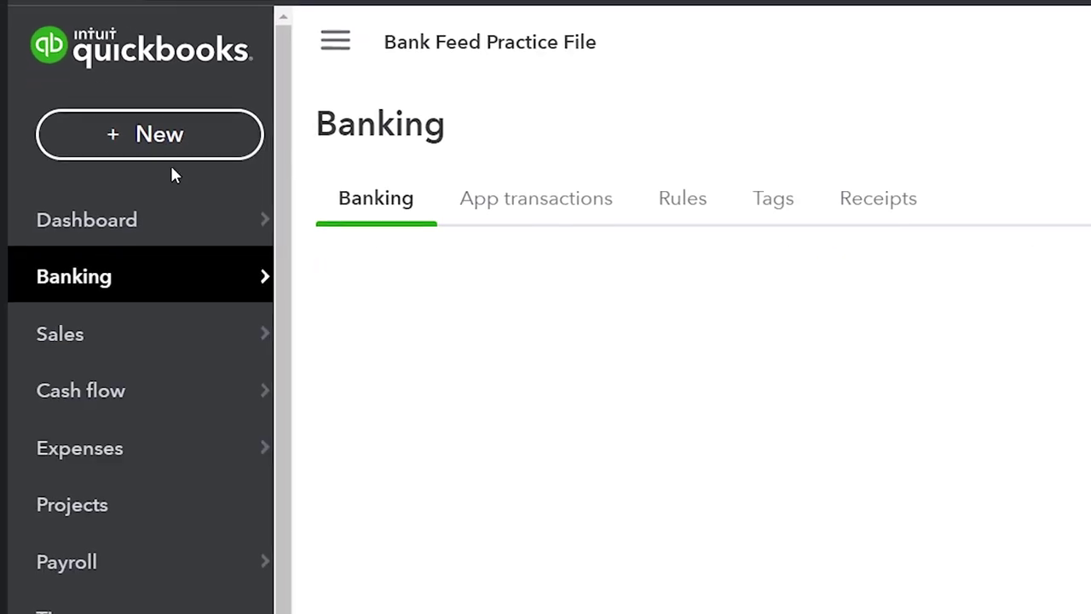
# - View the list of new transaction forms, close it, and open the Chart of Accounts in the duplicated browser tab
pyautogui.click(139, 138)
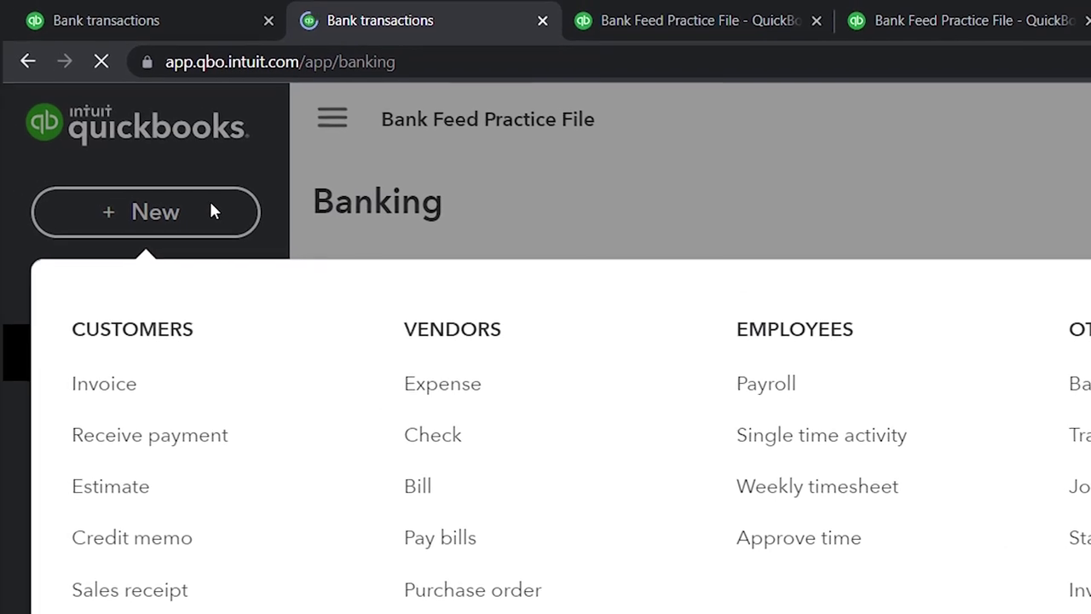
pyautogui.click(120, 176)
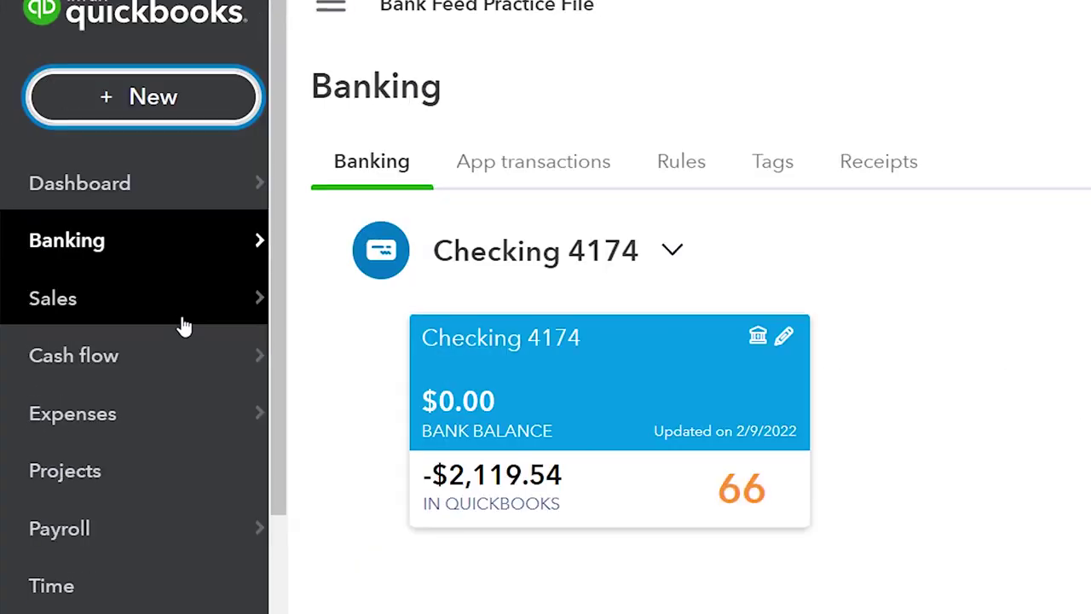
pyautogui.scroll(-2, 171, 341)
pyautogui.scroll(-1, 147, 243)
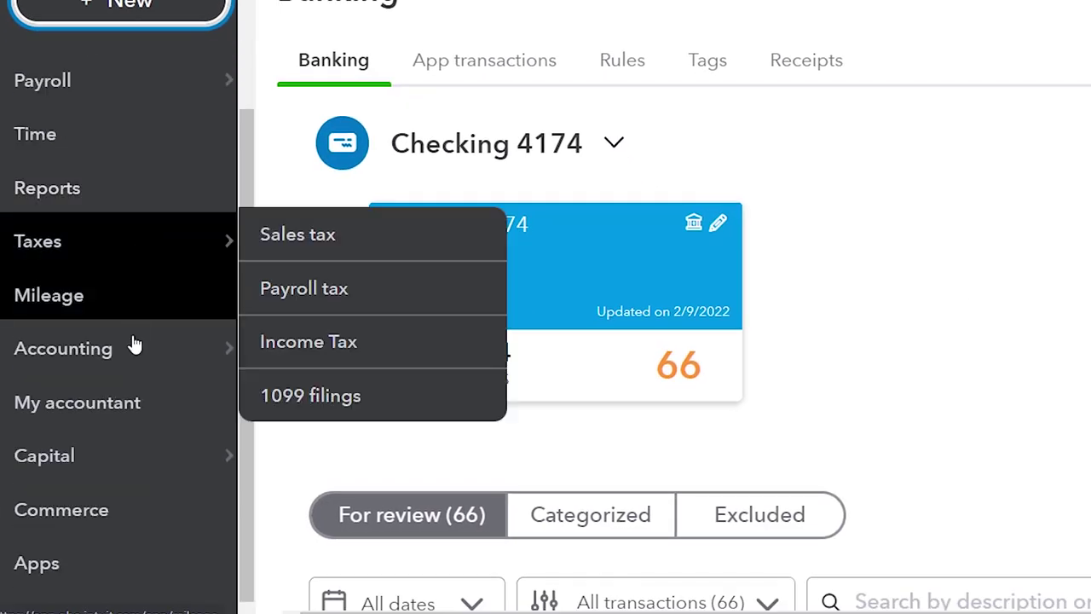
pyautogui.moveTo(115, 365)
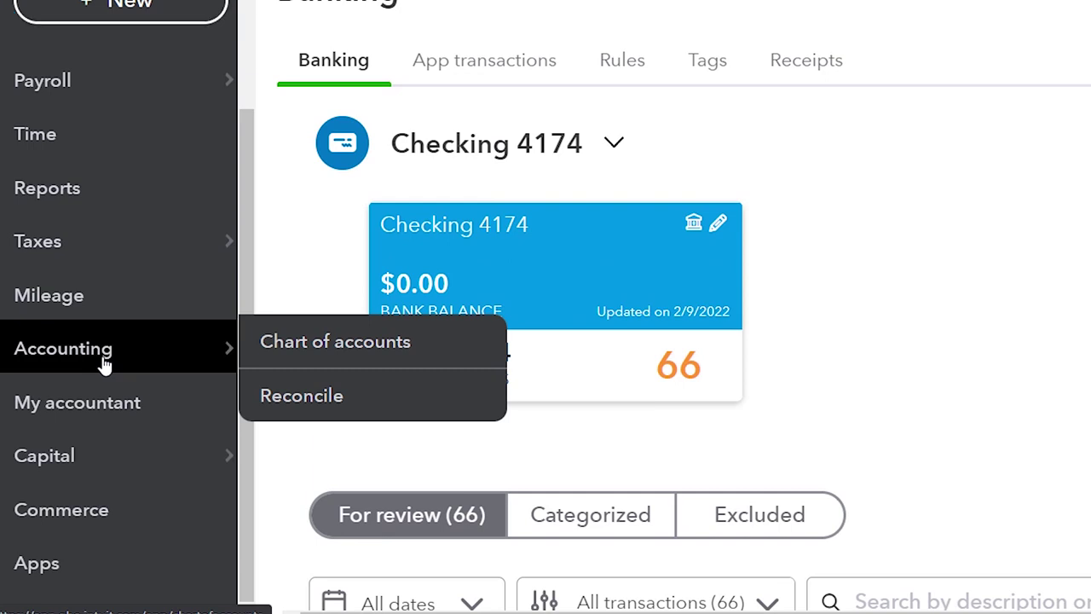
pyautogui.click(104, 365)
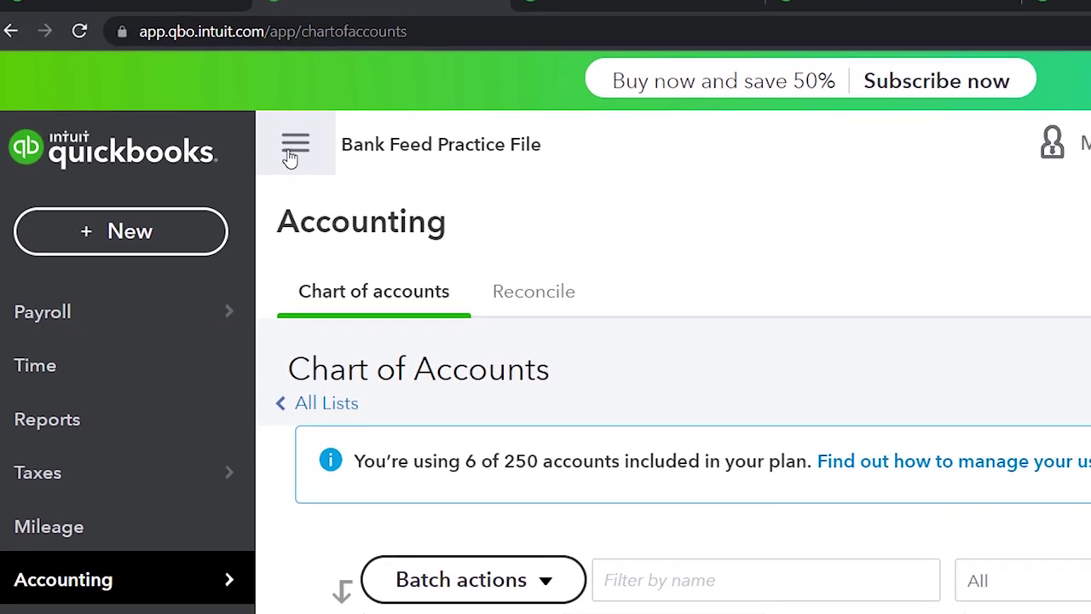
# - Collapse the side navigation, open the Inventory account's register and dismiss the Register basics tip
pyautogui.click(293, 151)
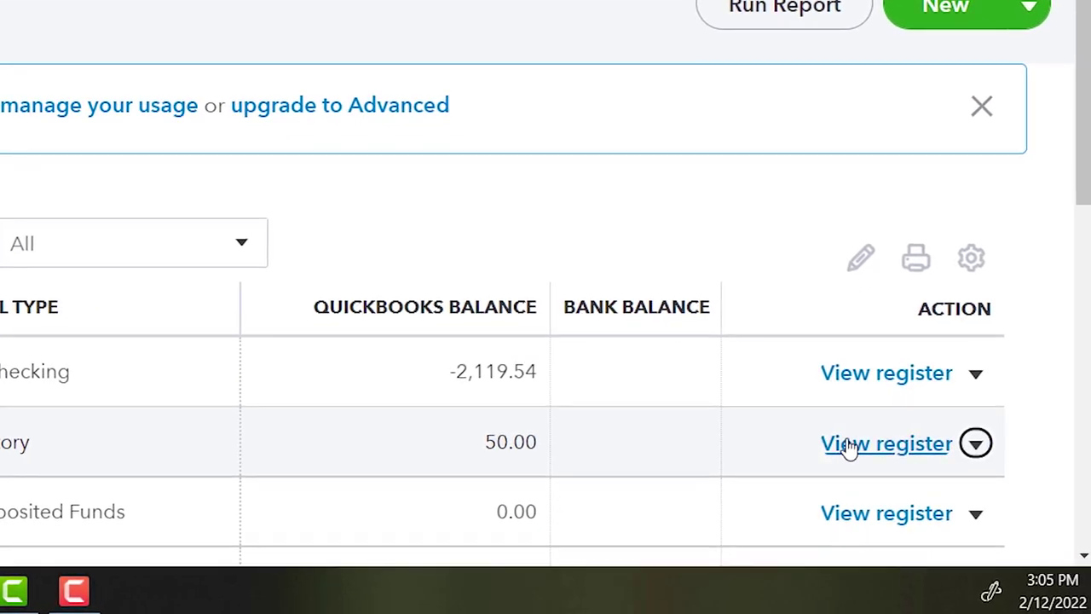
pyautogui.click(849, 450)
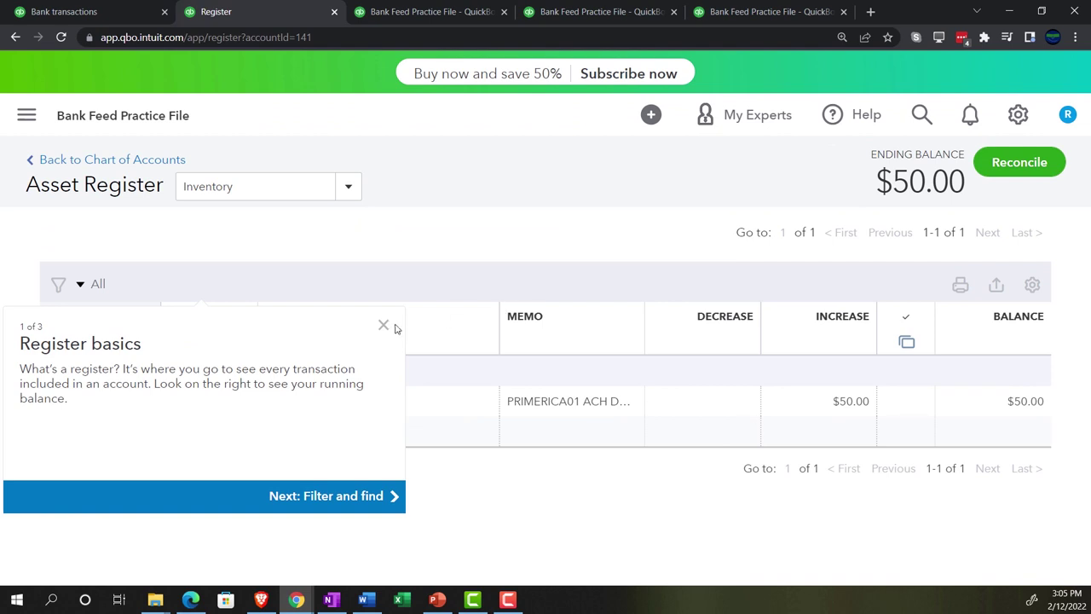
pyautogui.click(384, 325)
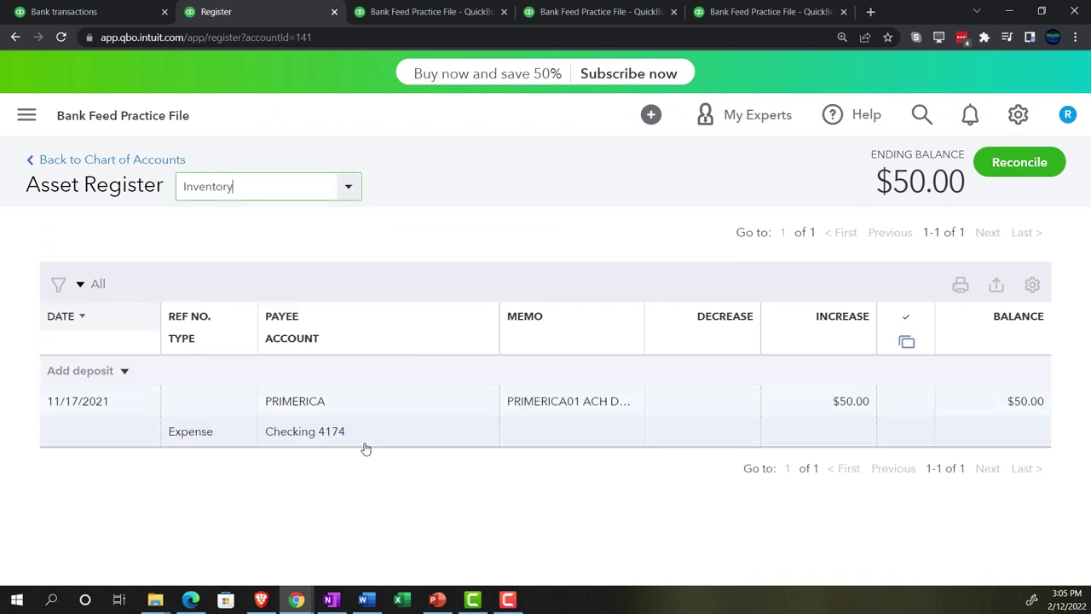
# - Start a journal entry in the Inventory register, then return to the Chart of Accounts without saving it
pyautogui.click(131, 374)
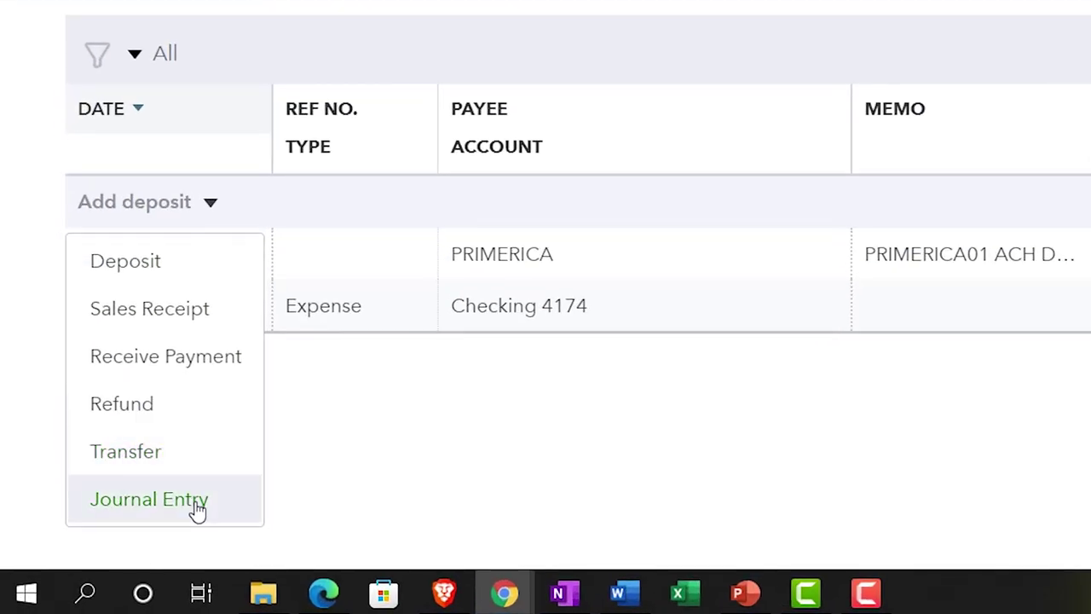
pyautogui.click(197, 503)
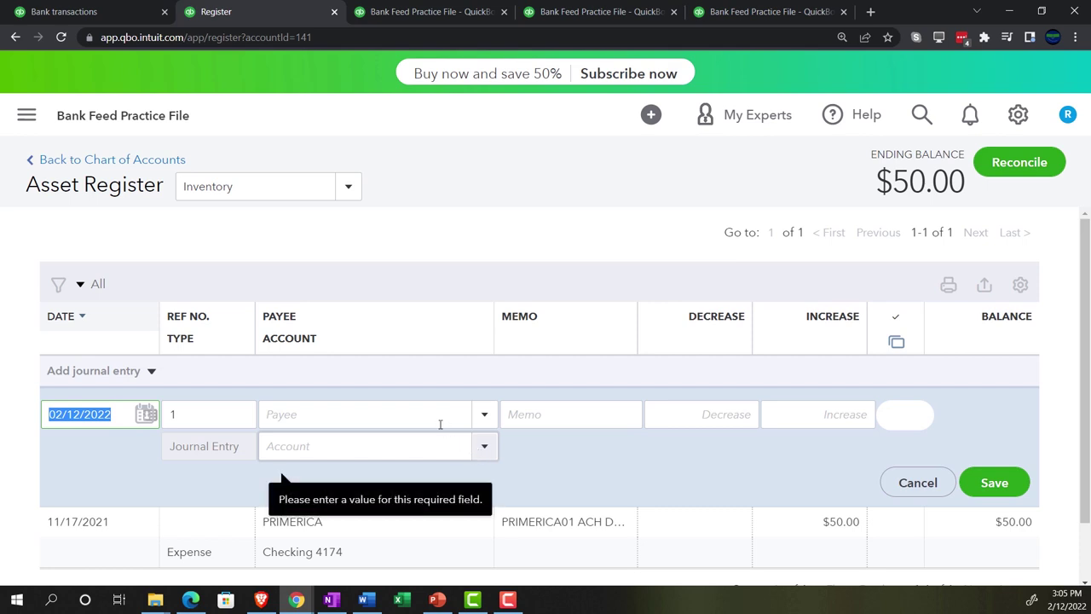
pyautogui.click(124, 161)
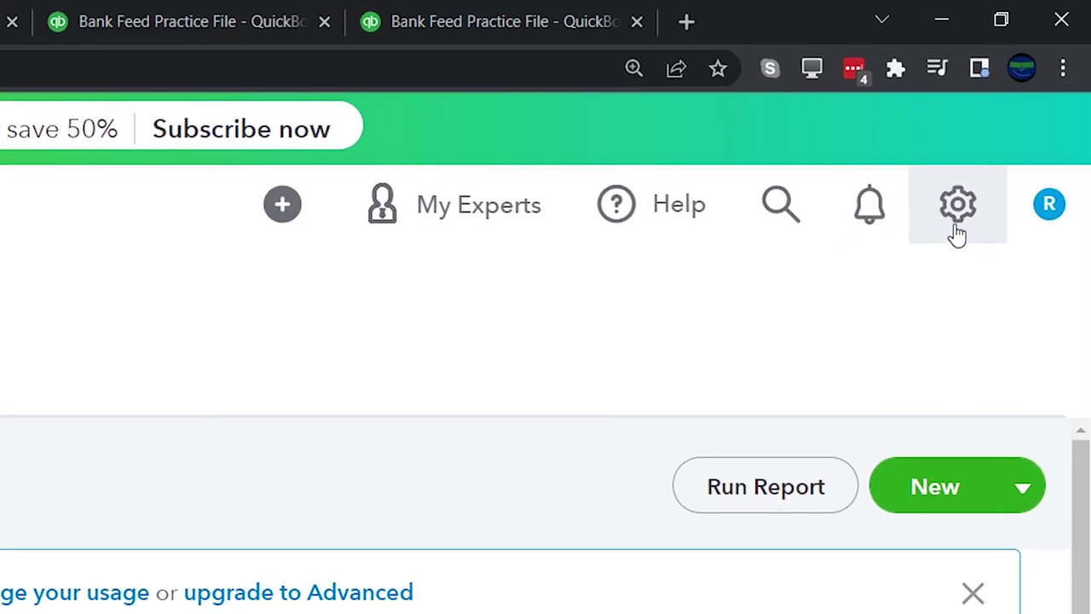
# - Open the Sales page of Account and settings, review the inventory tracking options under Products and services, and close the settings
pyautogui.click(957, 229)
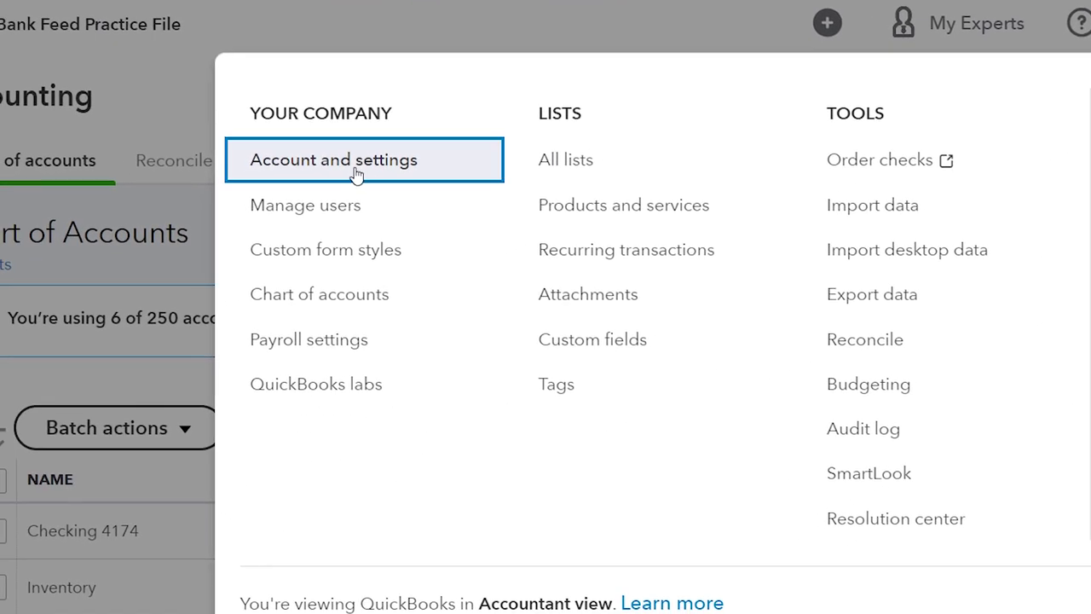
pyautogui.click(356, 174)
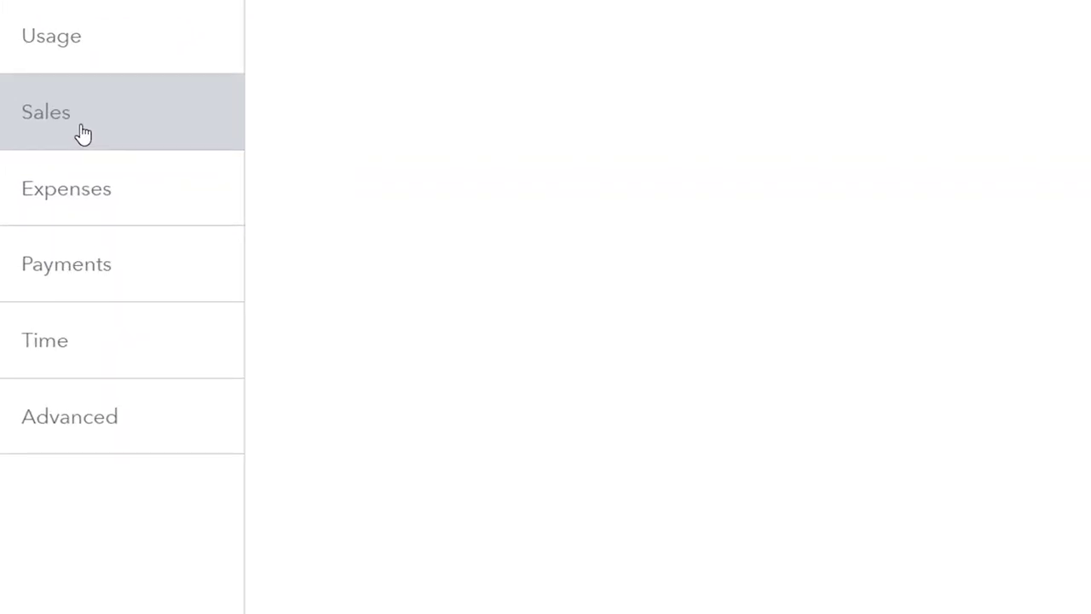
pyautogui.click(83, 134)
pyautogui.click(75, 195)
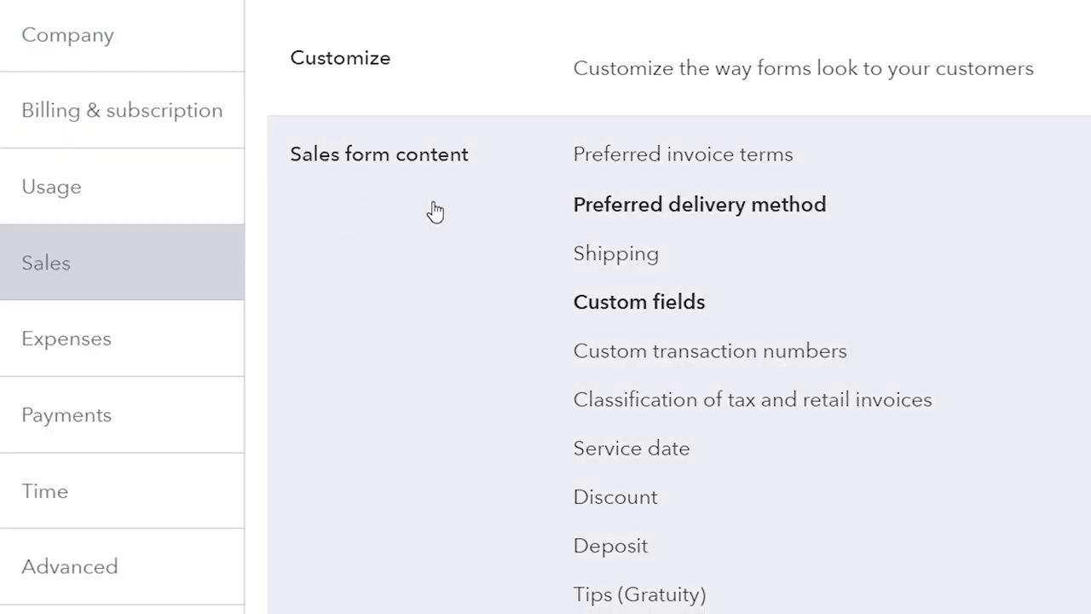
pyautogui.scroll(-5, 430, 358)
pyautogui.scroll(-2, 452, 397)
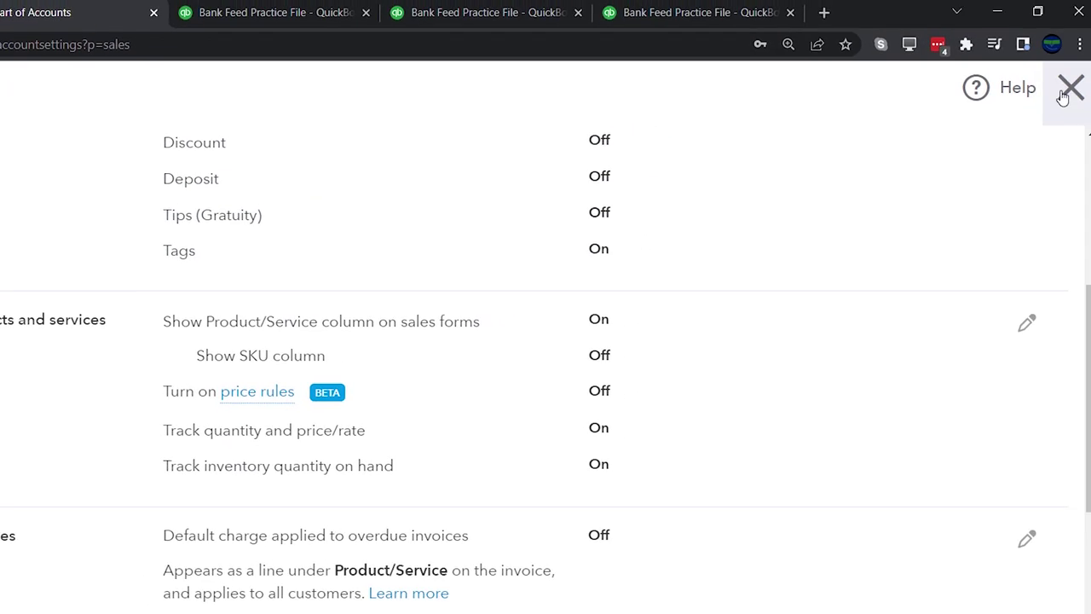
pyautogui.click(1070, 89)
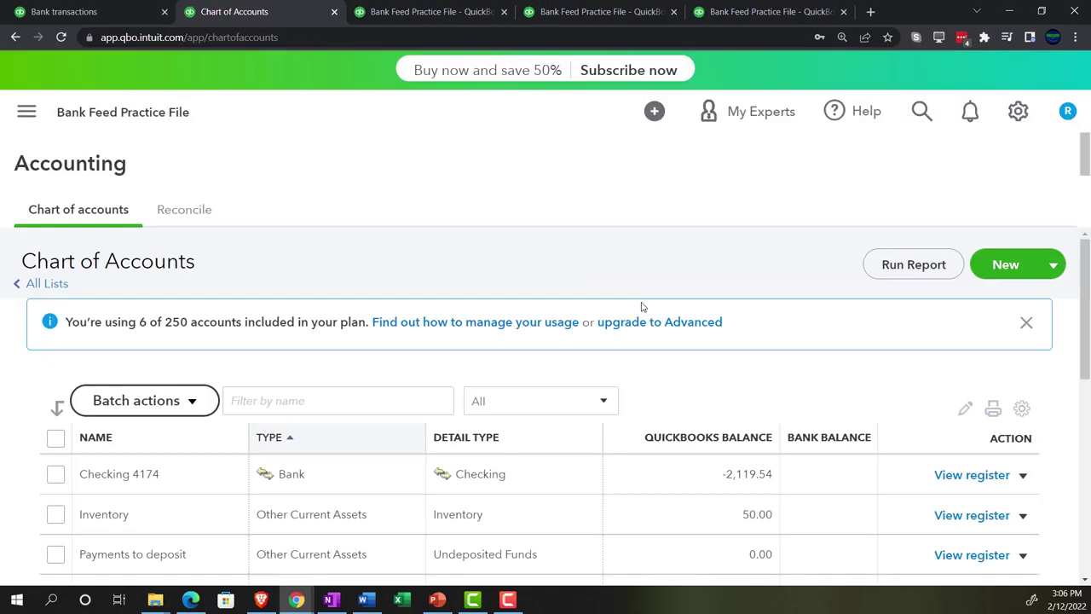
# - Review the vendor, category and memo details of the expanded 10/18/2021 PRIMERICA bank transaction, then return to the Chart of Accounts
pyautogui.hotkey('ctrl', 'shift', 'Tab')
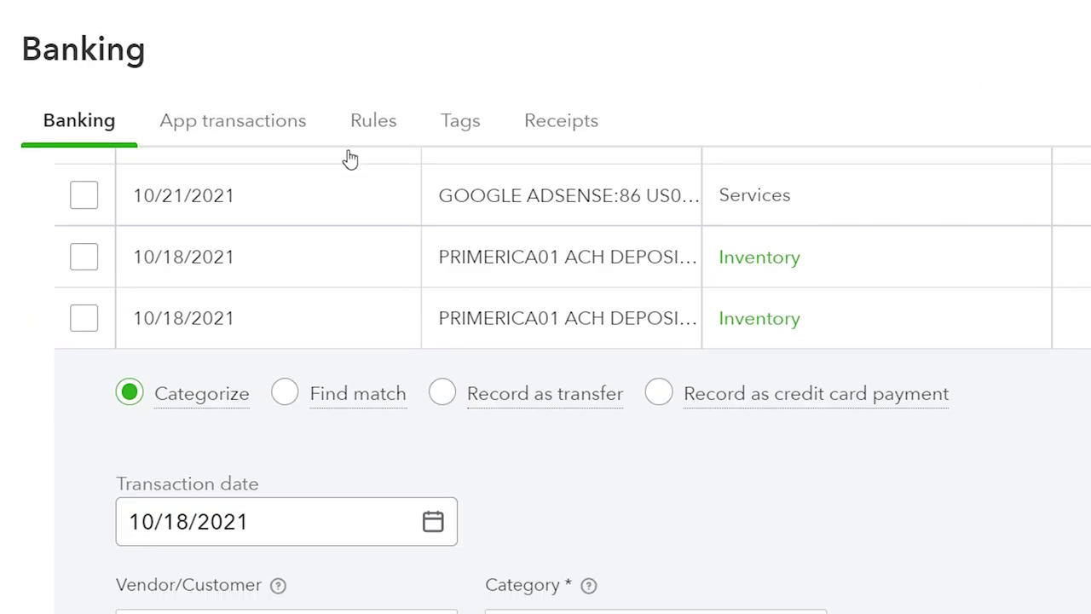
pyautogui.scroll(-4, 350, 160)
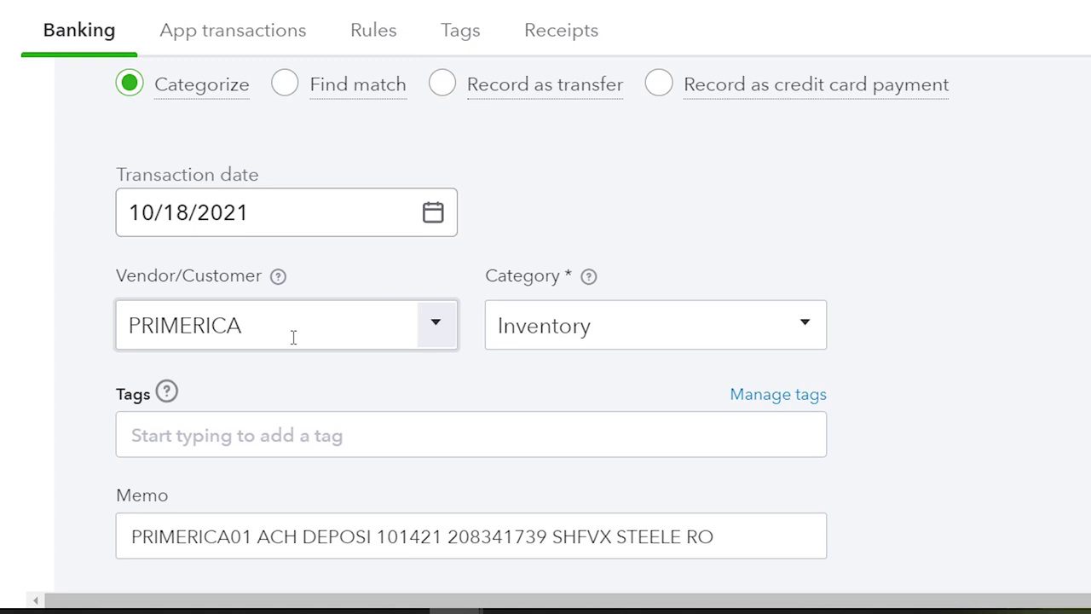
pyautogui.scroll(-1, 292, 337)
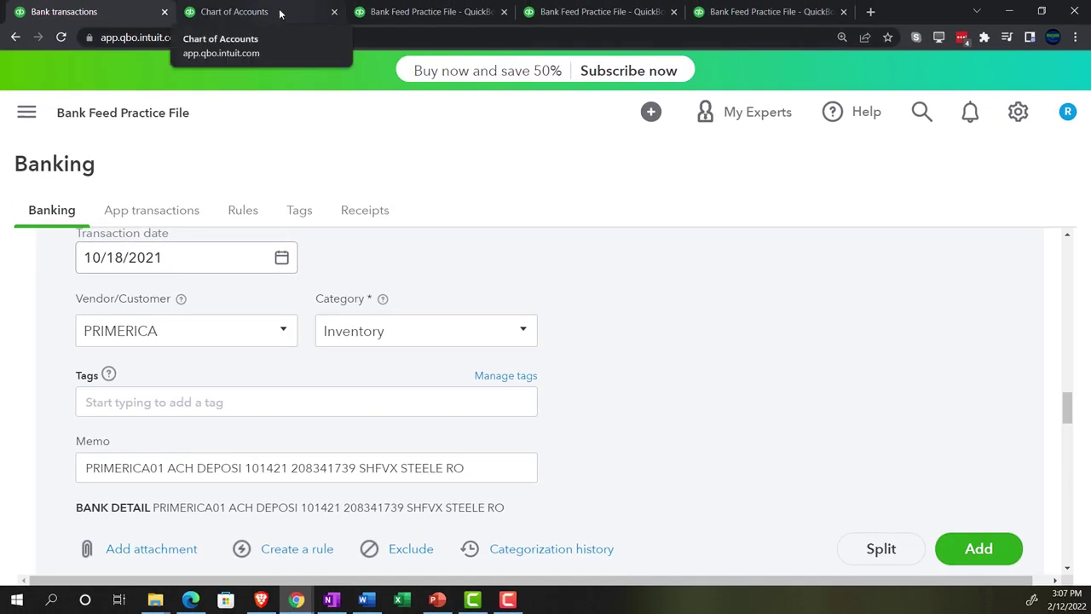
pyautogui.click(280, 13)
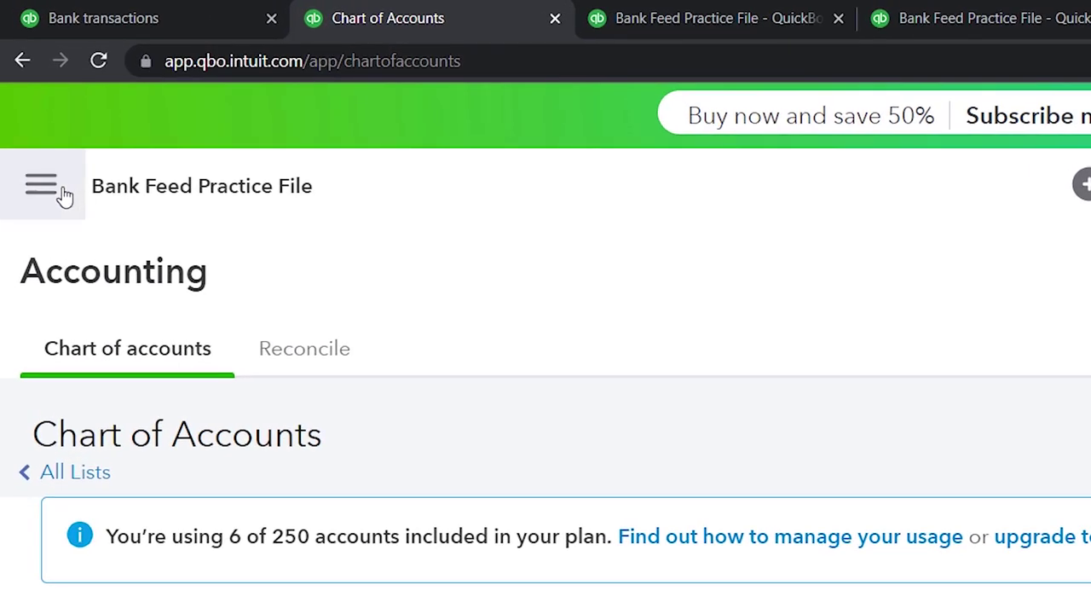
# - Open the Products and services page of the Sales section through the side navigation, and collapse the navigation again
pyautogui.click(36, 115)
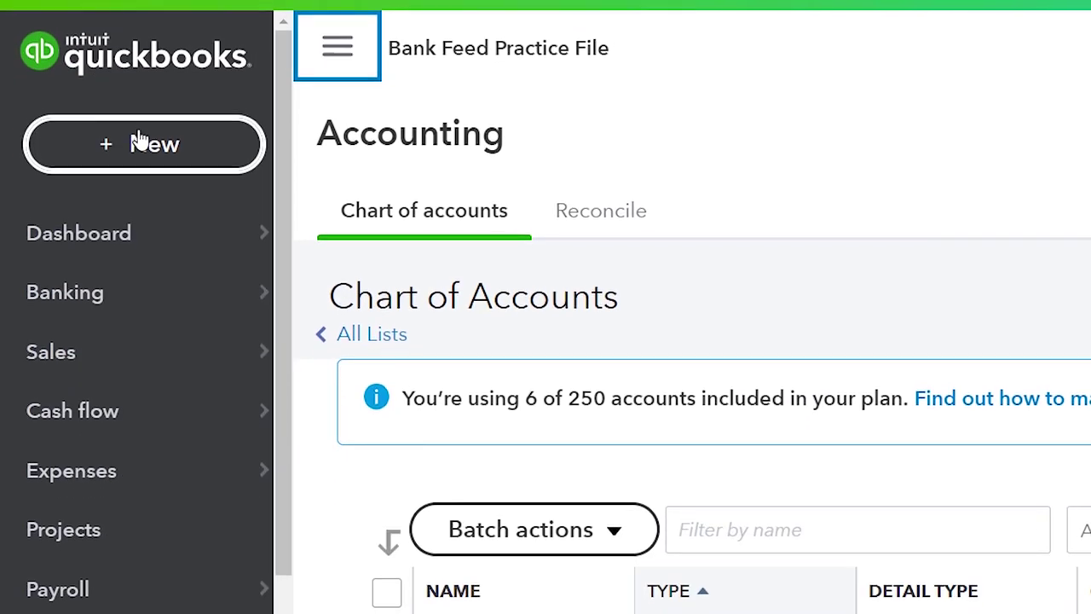
pyautogui.click(53, 281)
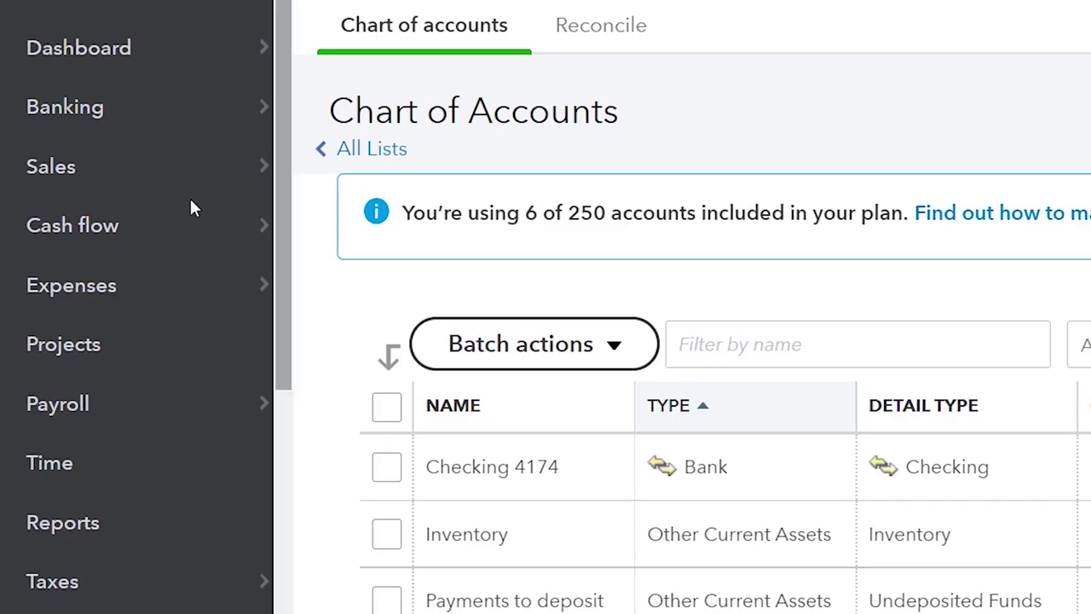
pyautogui.moveTo(146, 271)
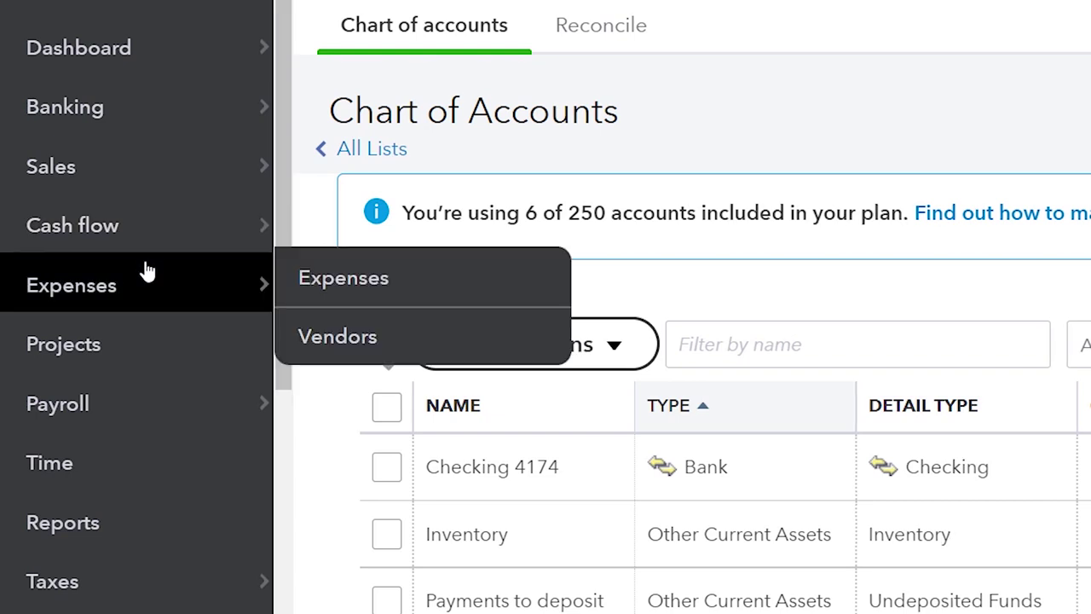
pyautogui.click(118, 181)
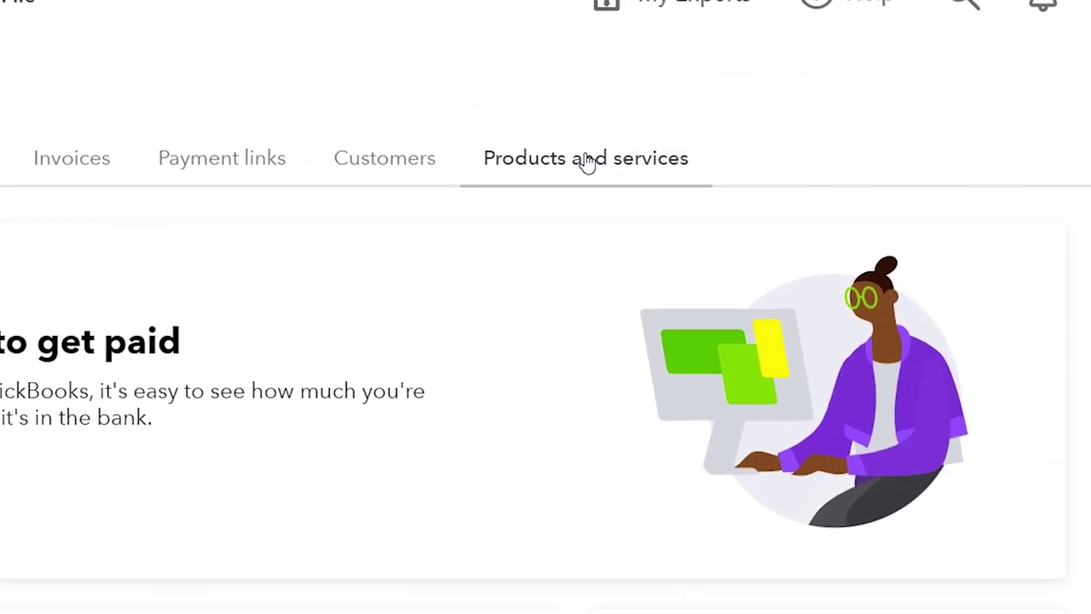
pyautogui.click(587, 164)
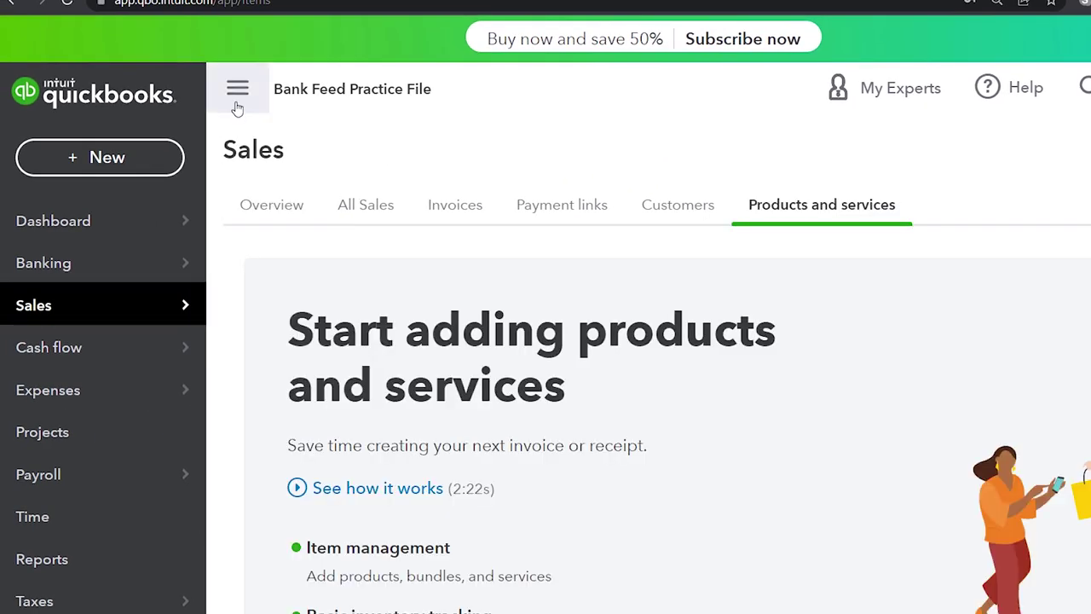
pyautogui.click(237, 102)
# - Start adding a first item in Products and services and view the available item types
pyautogui.scroll(-2, 93, 344)
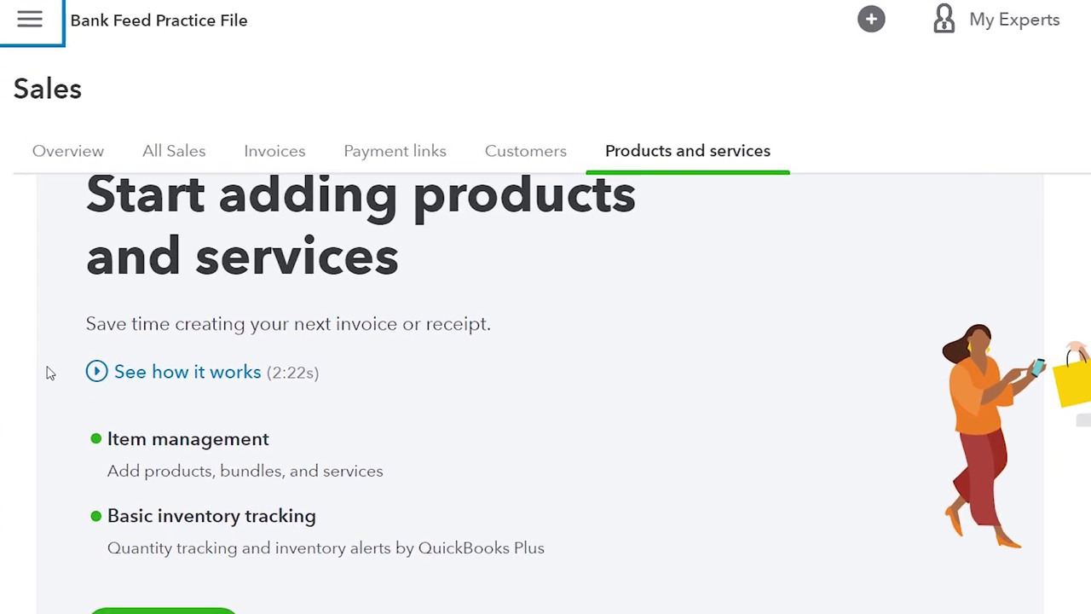
pyautogui.scroll(-1, 49, 373)
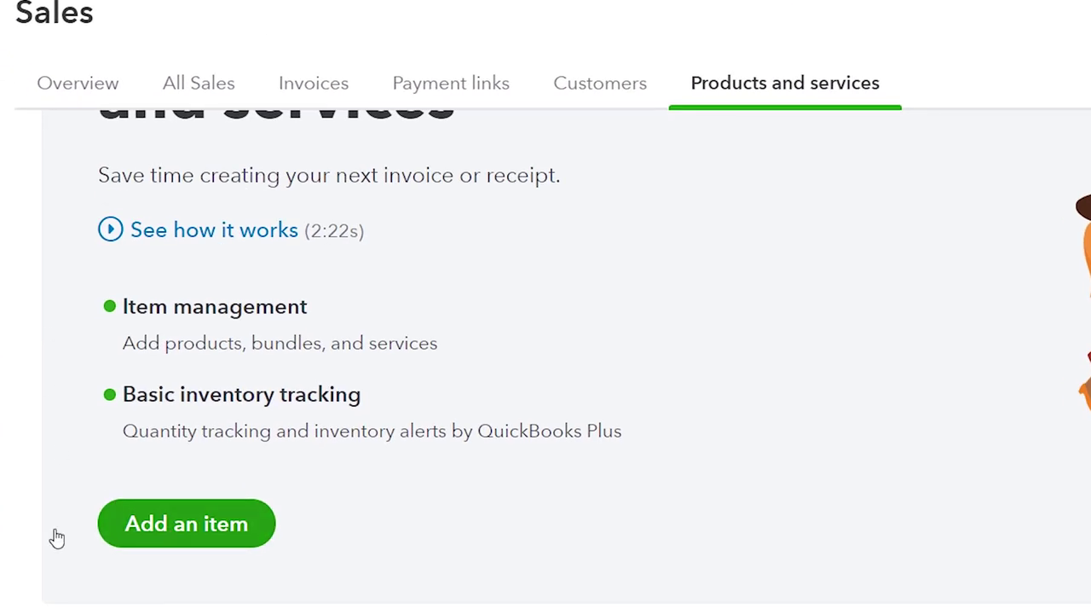
pyautogui.click(198, 532)
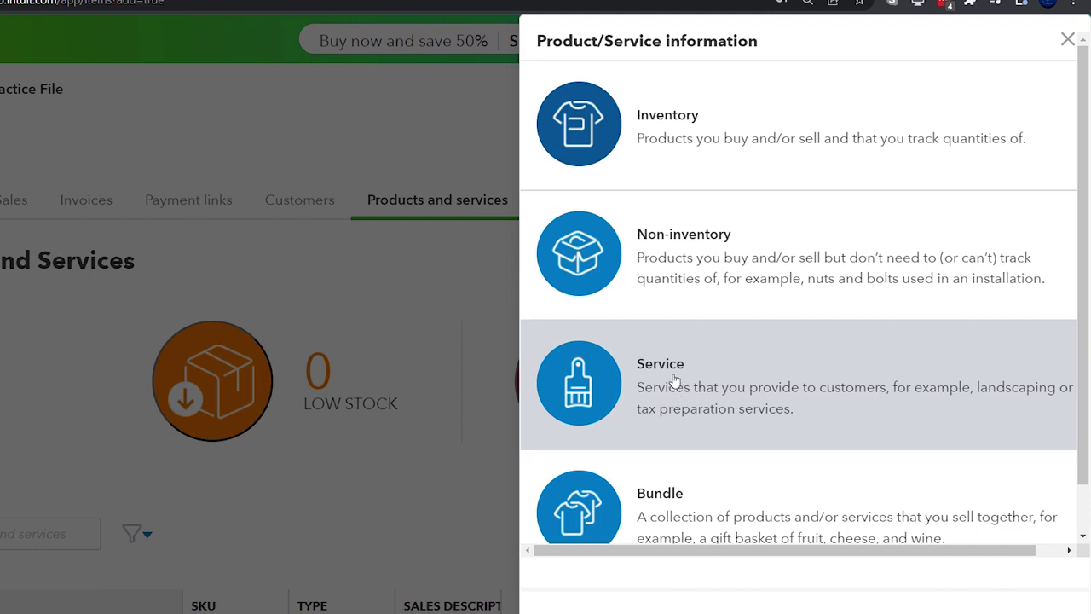
pyautogui.scroll(-1, 674, 381)
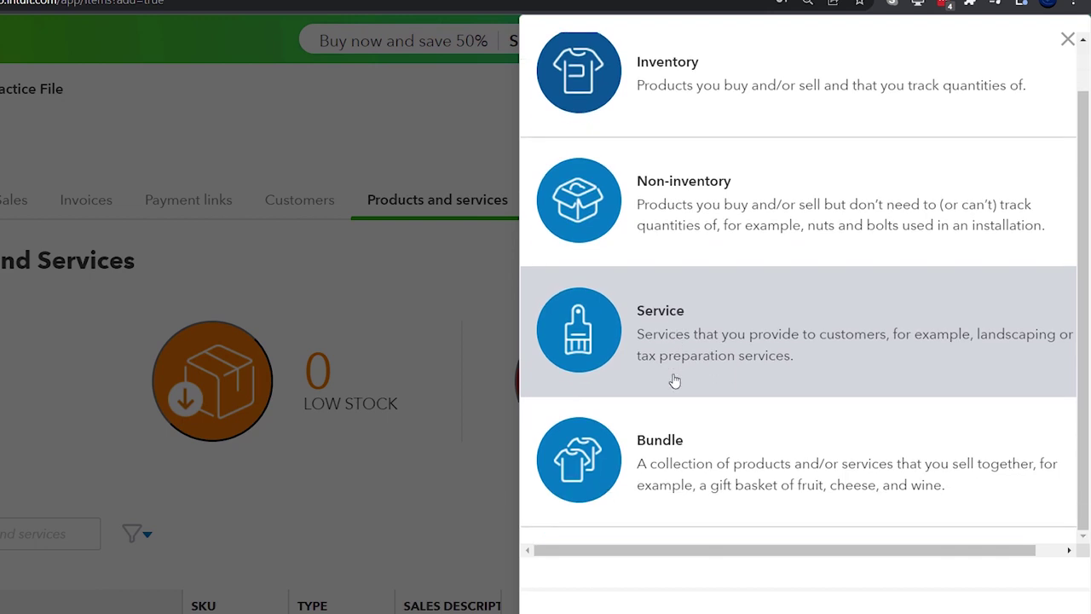
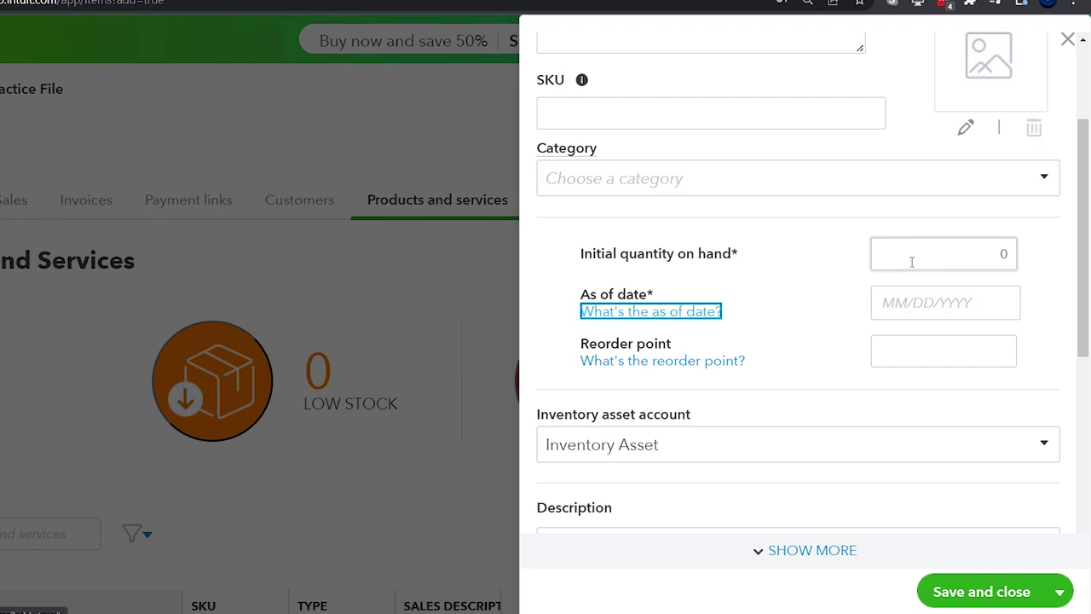
# - Set the inventory item's as-of date to 02/01/2022 and choose Inventory Asset as its inventory asset account
pyautogui.click(902, 299)
pyautogui.click(939, 406)
pyautogui.scroll(-1, 819, 362)
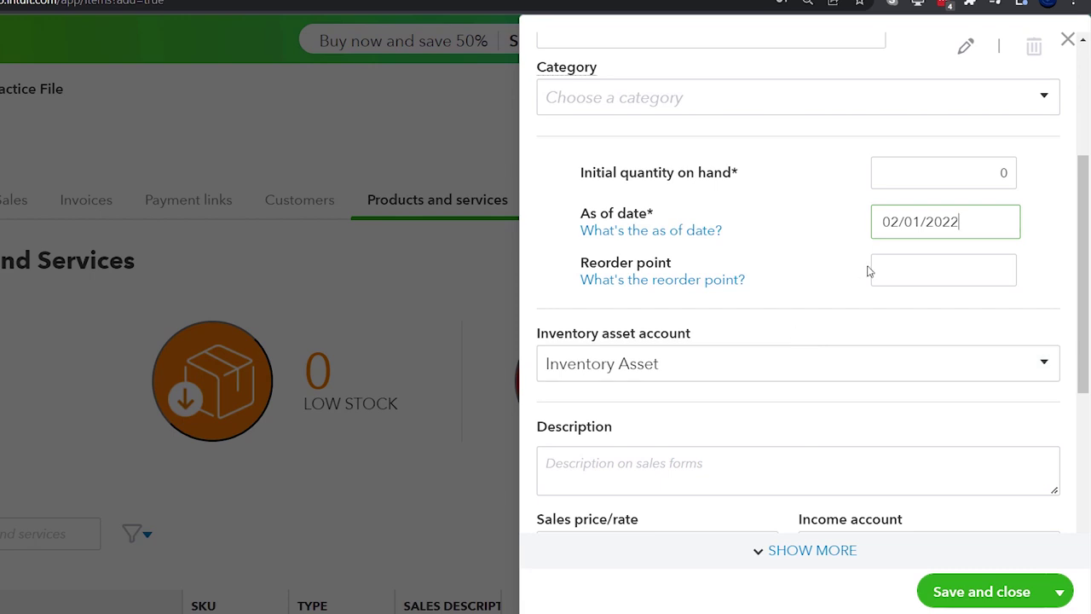
pyautogui.scroll(-1, 836, 285)
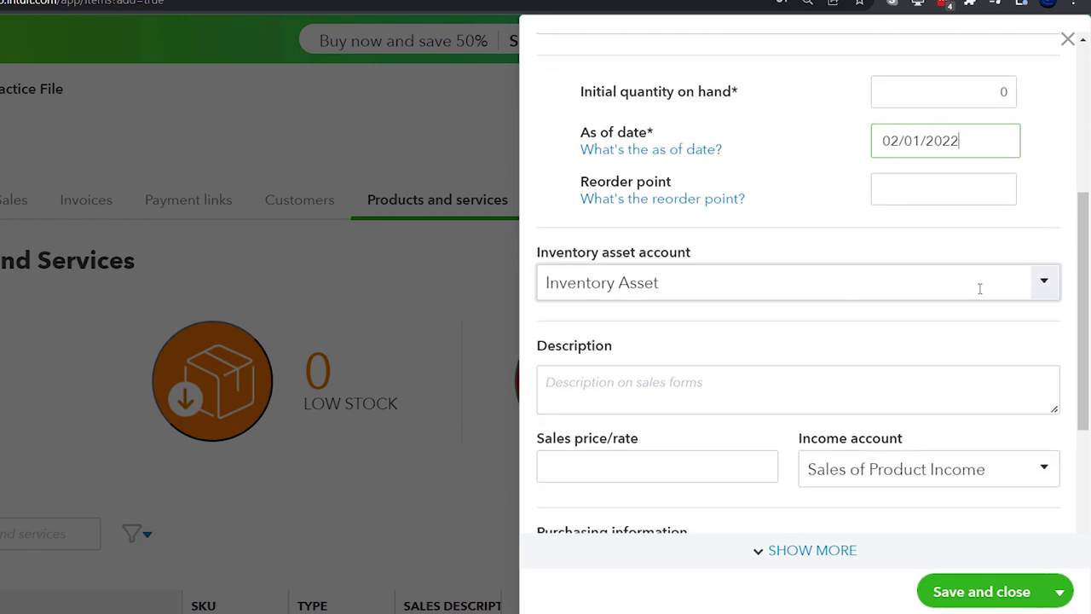
pyautogui.click(1044, 288)
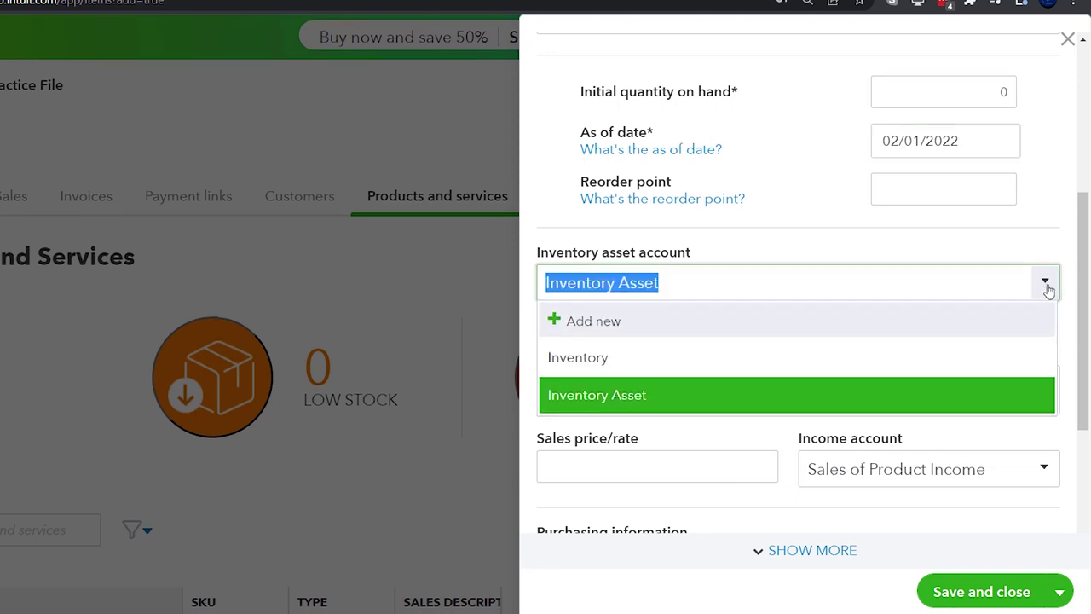
pyautogui.click(636, 399)
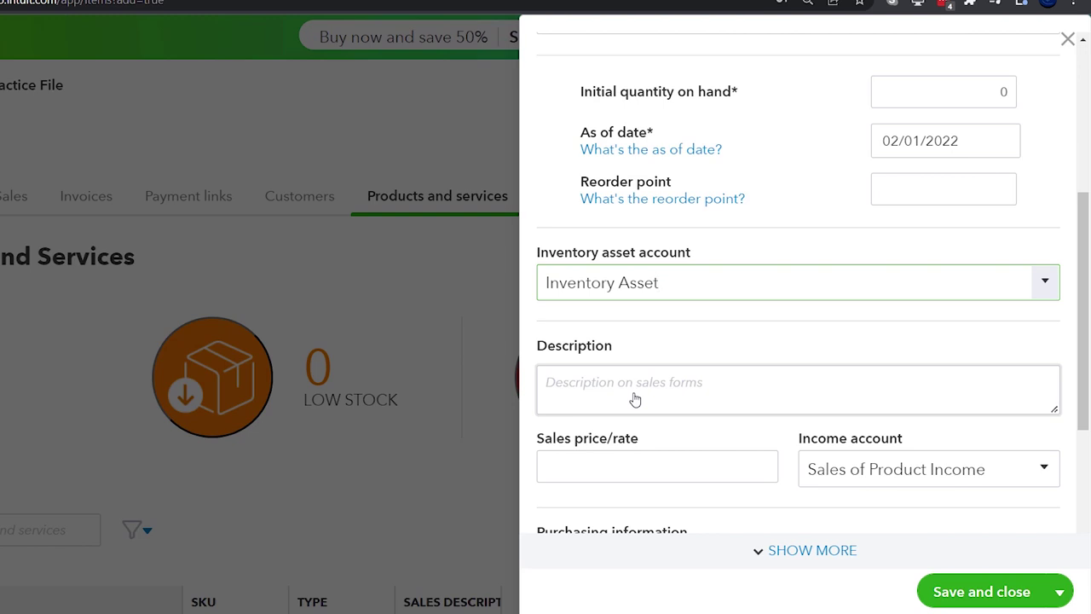
# - Copy the item name Inv Item 1 into the item's sales description
pyautogui.click(635, 399)
pyautogui.scroll(4, 635, 392)
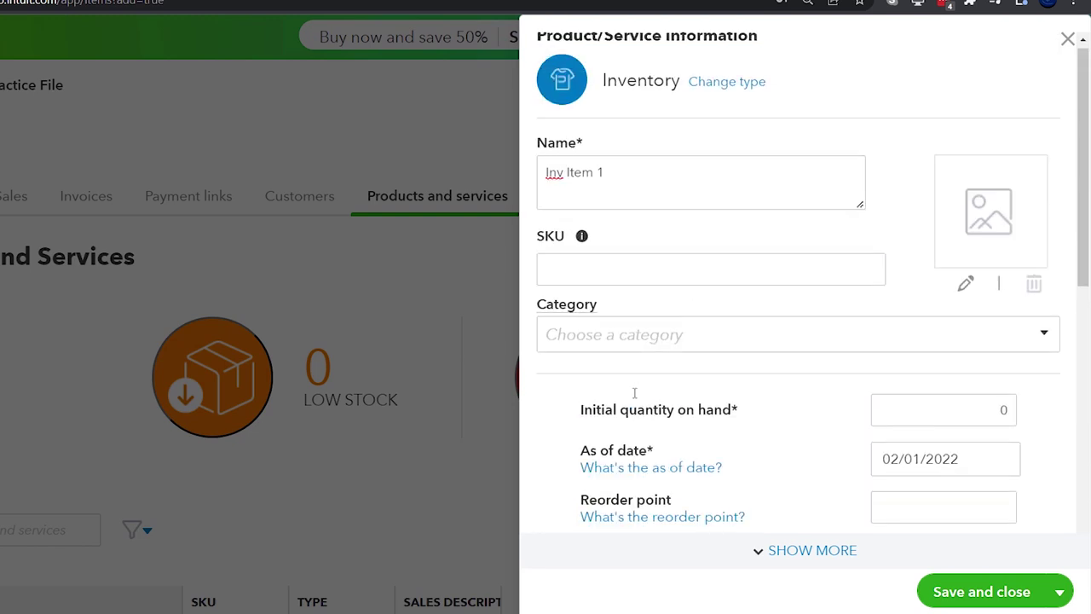
pyautogui.moveTo(605, 179); pyautogui.dragTo(537, 178)
pyautogui.hotkey('ctrl', 'c')
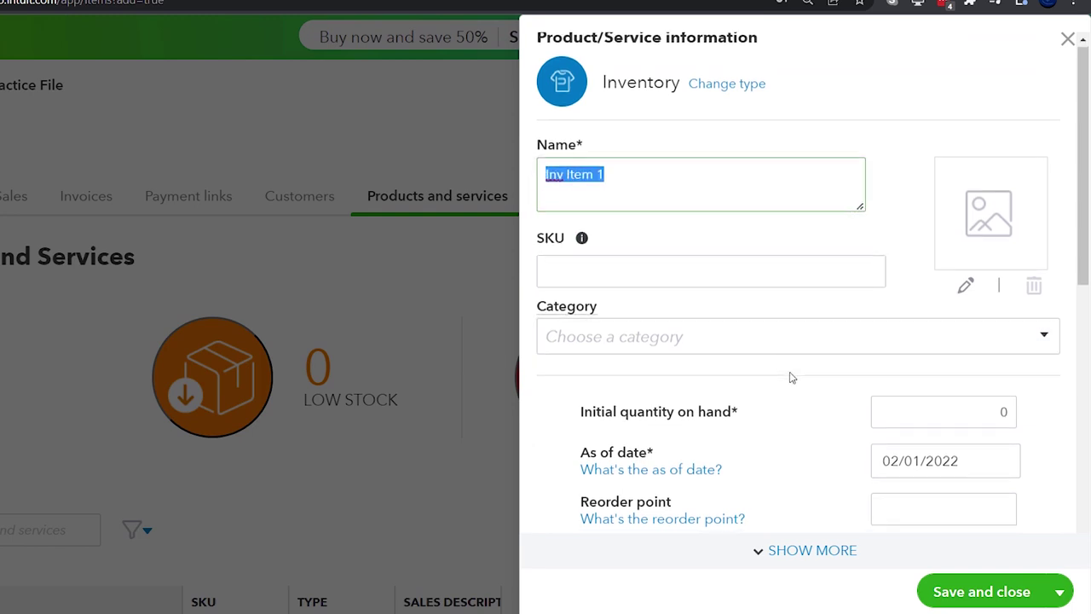
pyautogui.scroll(-5, 747, 402)
pyautogui.click(585, 306)
pyautogui.hotkey('ctrl', 'v')
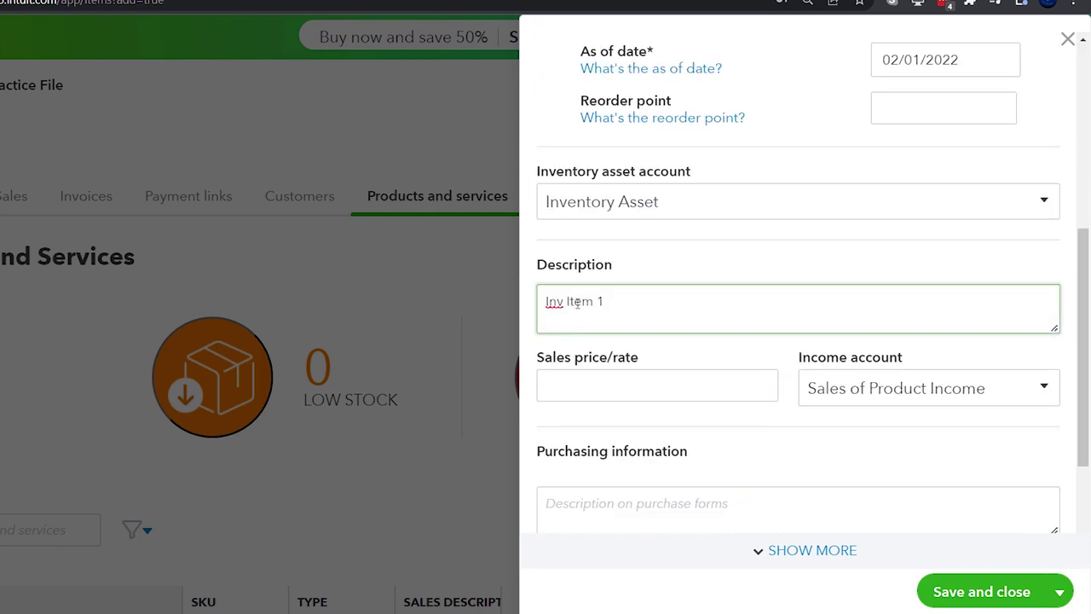
# - Set the item's sales price to 60 and check the income account choices, keeping Sales of Product Income
pyautogui.scroll(-2, 577, 303)
pyautogui.click(588, 307)
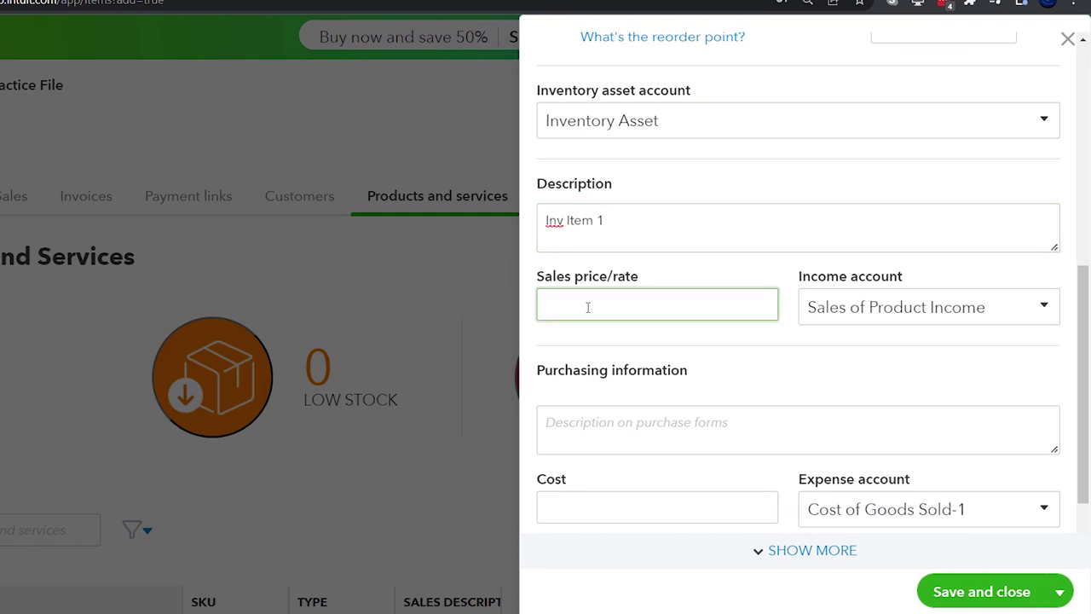
pyautogui.write('60')
pyautogui.press('Tab')
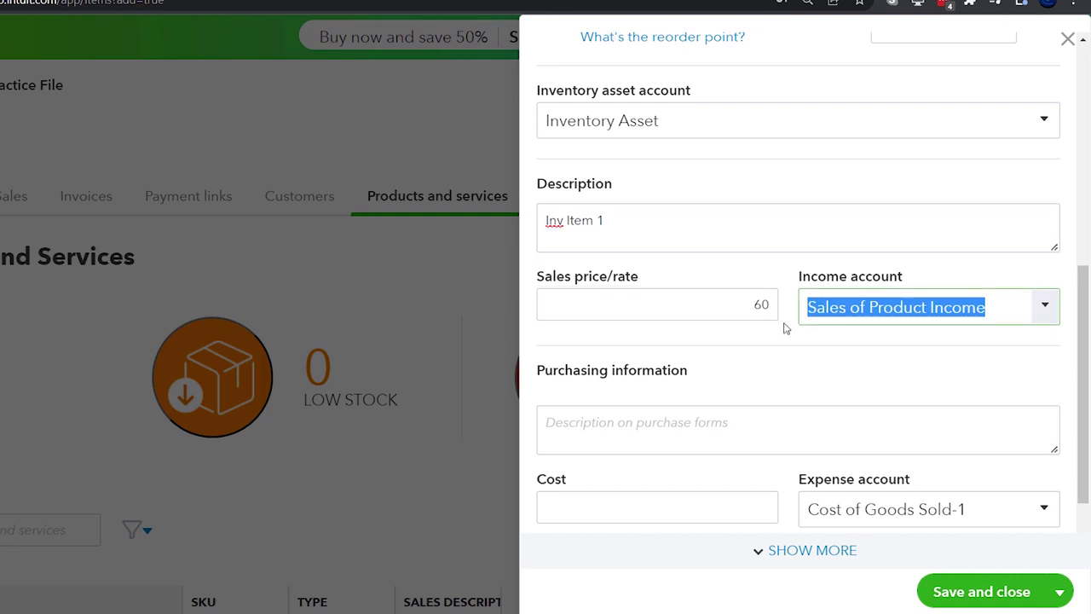
pyautogui.click(1044, 306)
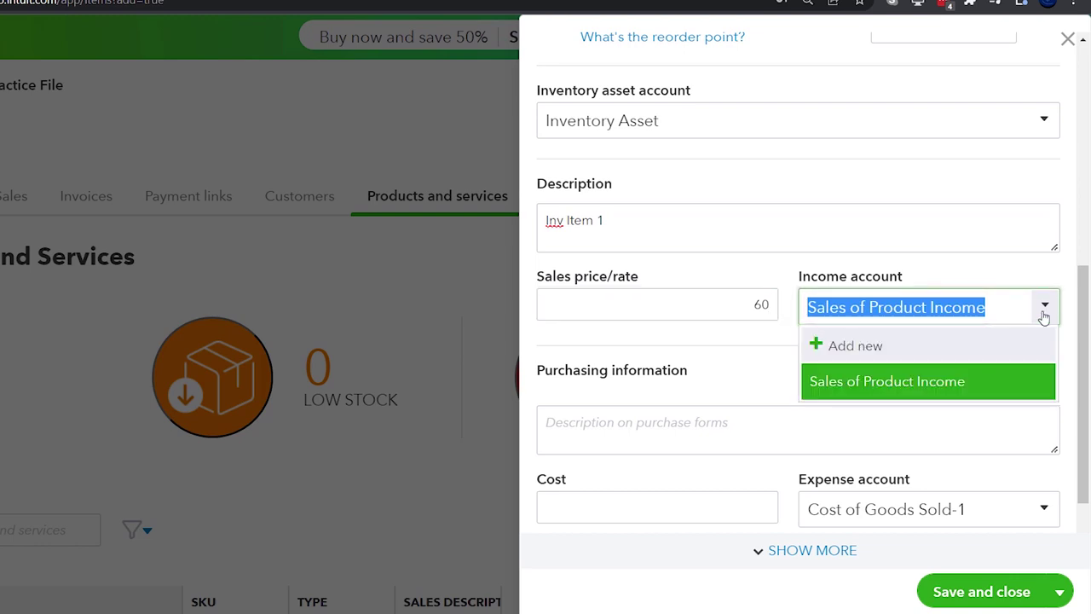
pyautogui.click(1044, 307)
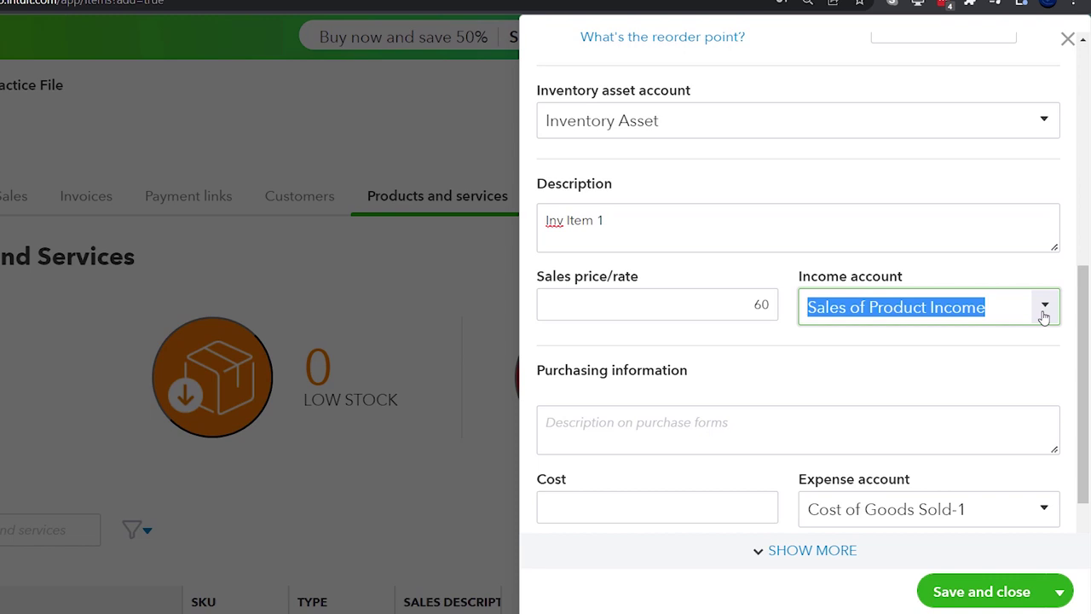
# - Enter the copied name Inv Item 1 as the description on purchase forms
pyautogui.scroll(-2, 810, 361)
pyautogui.click(633, 338)
pyautogui.hotkey('ctrl', 'v')
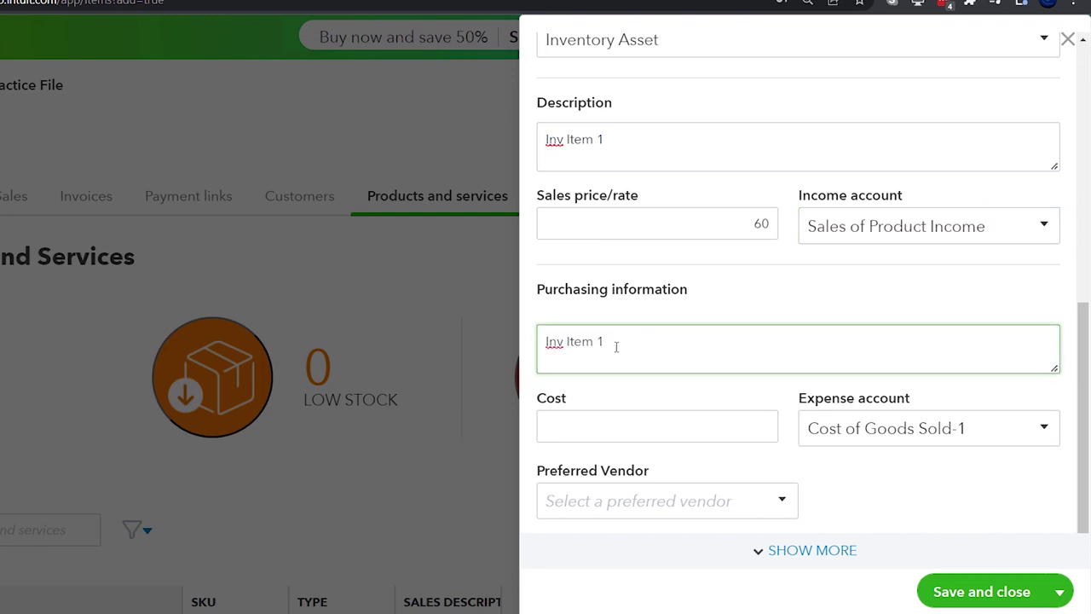
# - Set the item's cost to 30 and choose Cost of Goods Sold-1 as its expense account
pyautogui.click(594, 427)
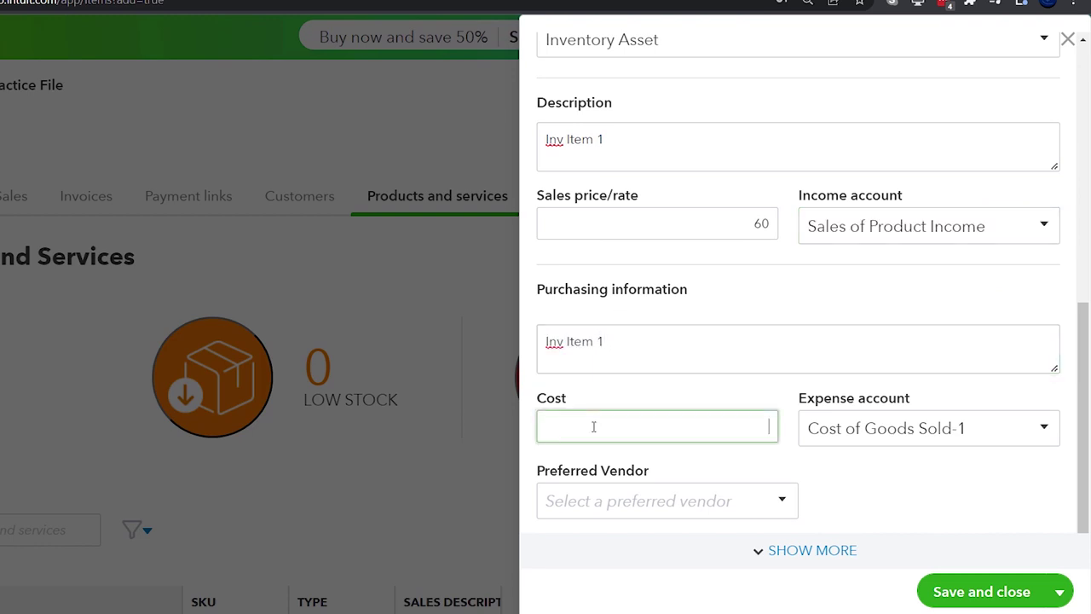
pyautogui.write('30')
pyautogui.press('Tab')
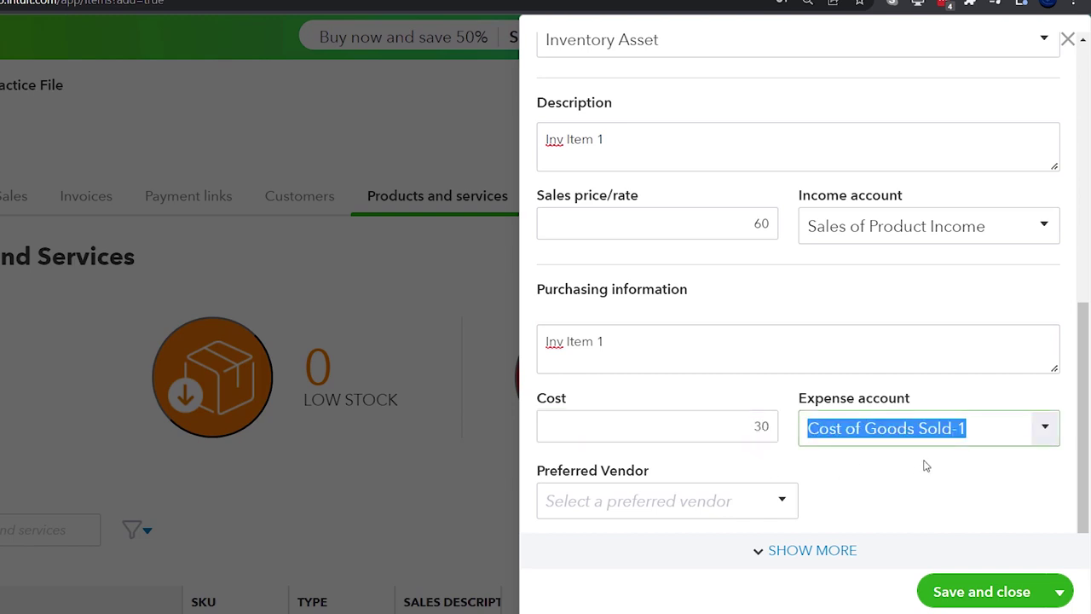
pyautogui.click(1044, 435)
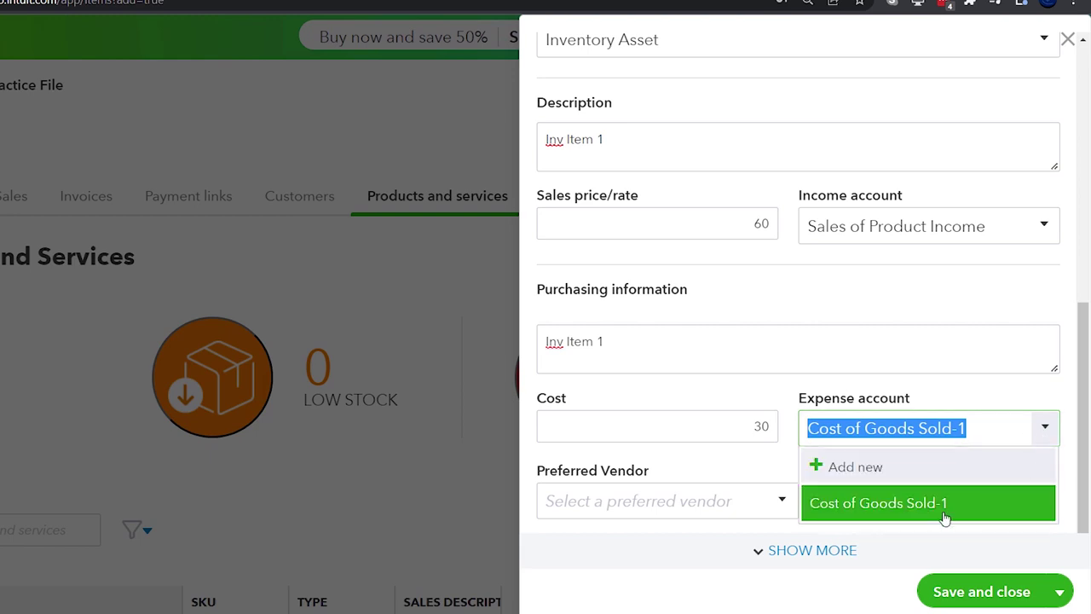
pyautogui.click(878, 511)
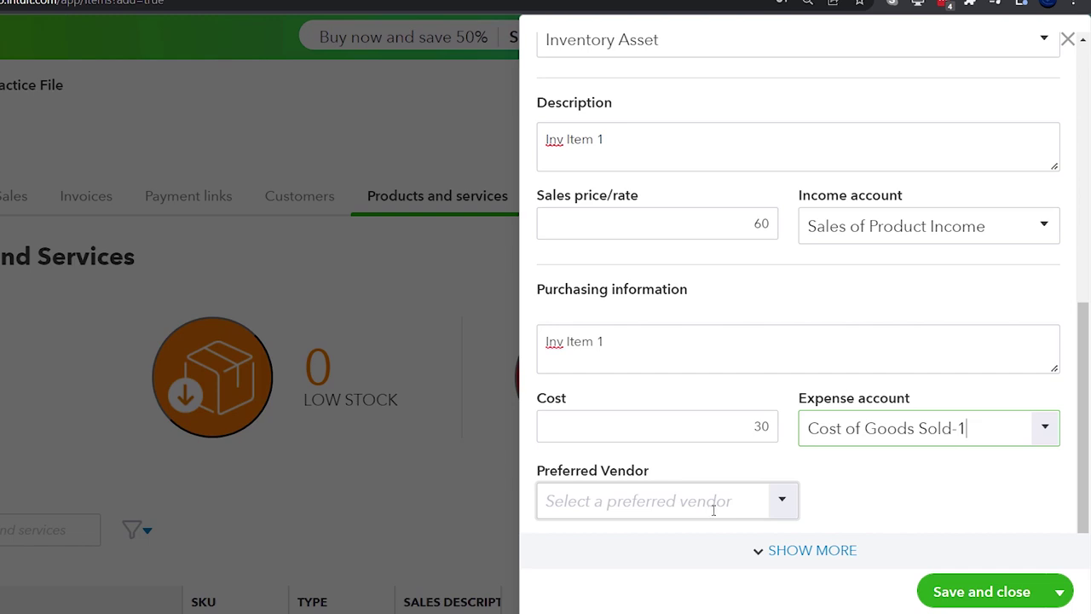
# - Set PRIMERICA as the item's preferred vendor and save the new inventory item
pyautogui.click(729, 502)
pyautogui.write('p')
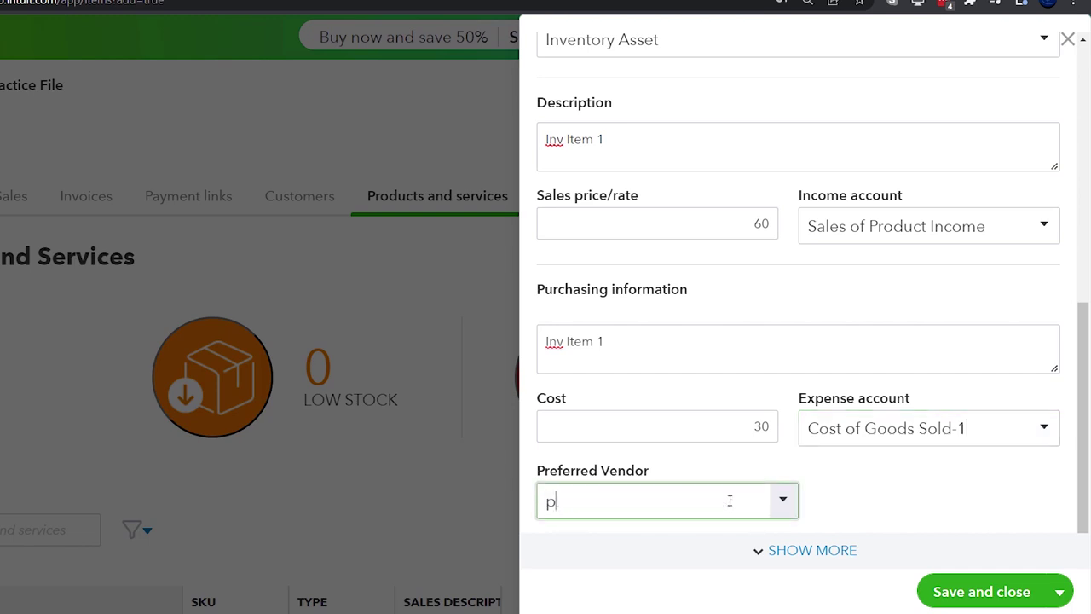
pyautogui.write('ri')
pyautogui.press('Down')
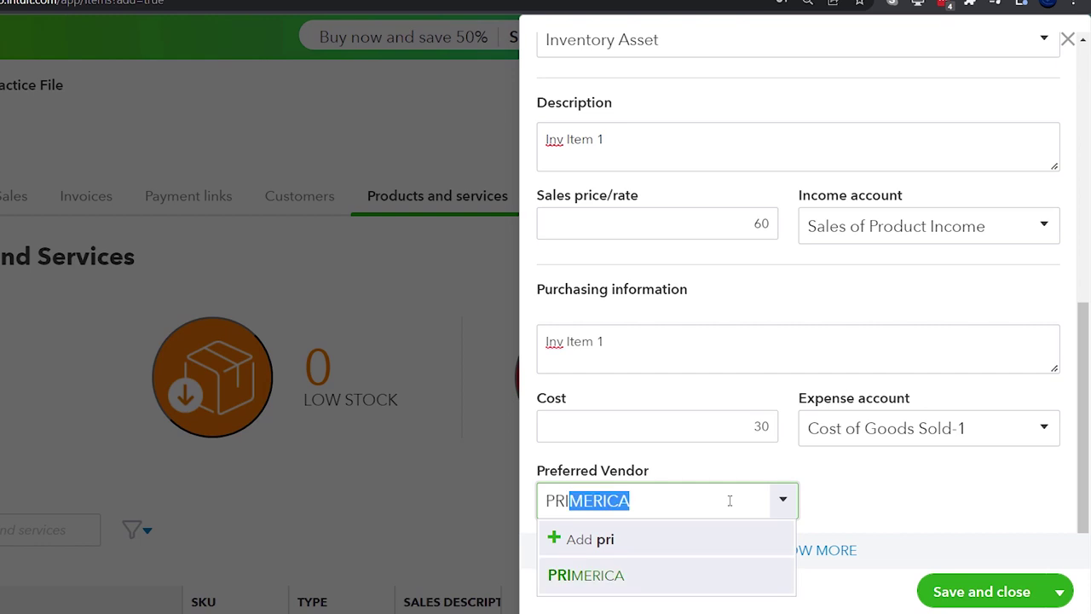
pyautogui.press('Return')
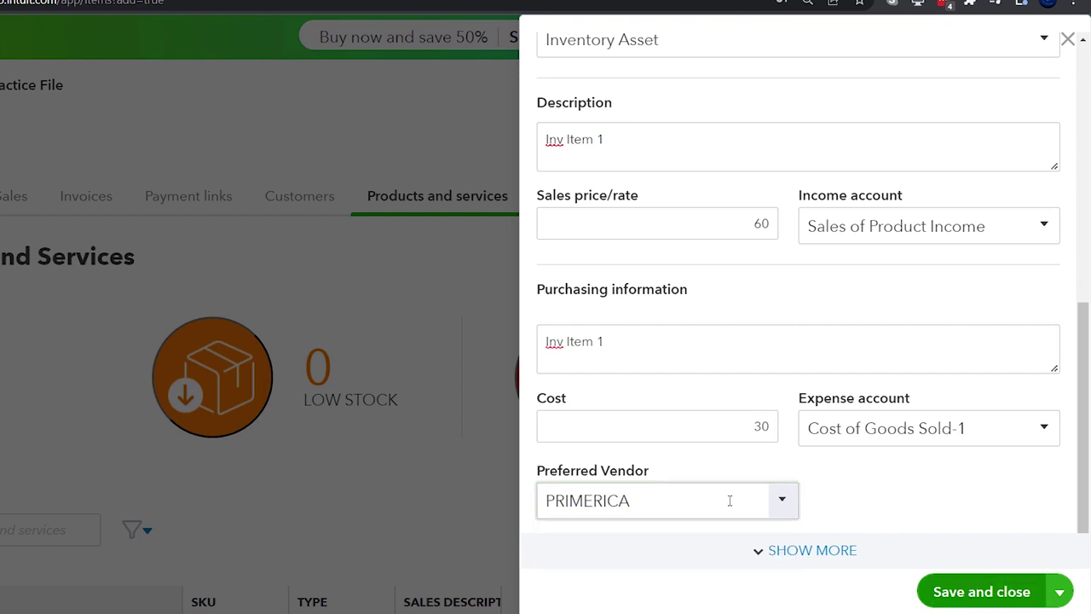
pyautogui.click(957, 592)
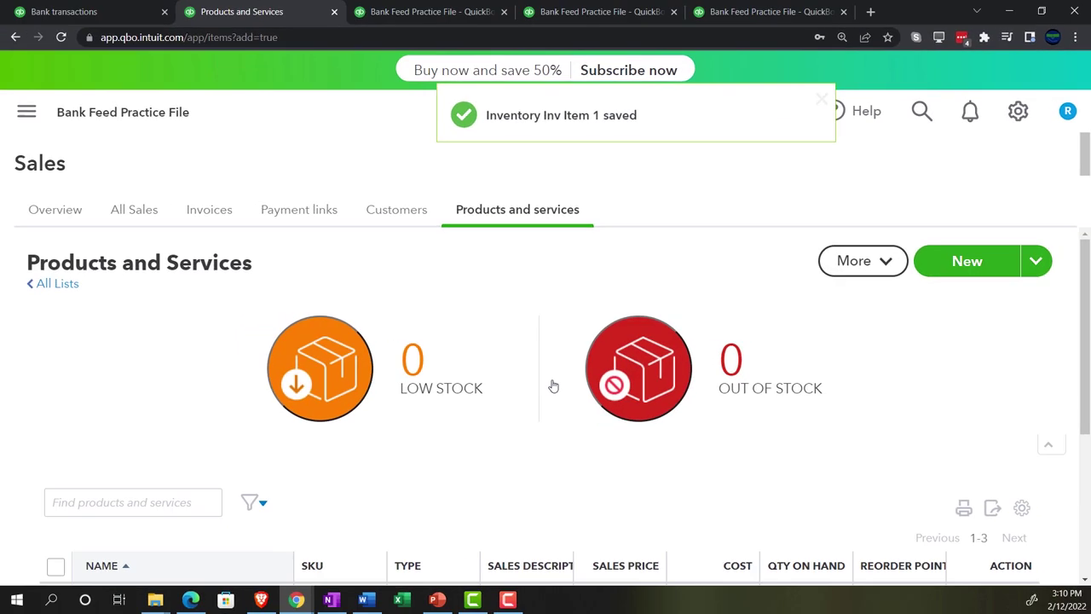
pyautogui.scroll(-3, 552, 386)
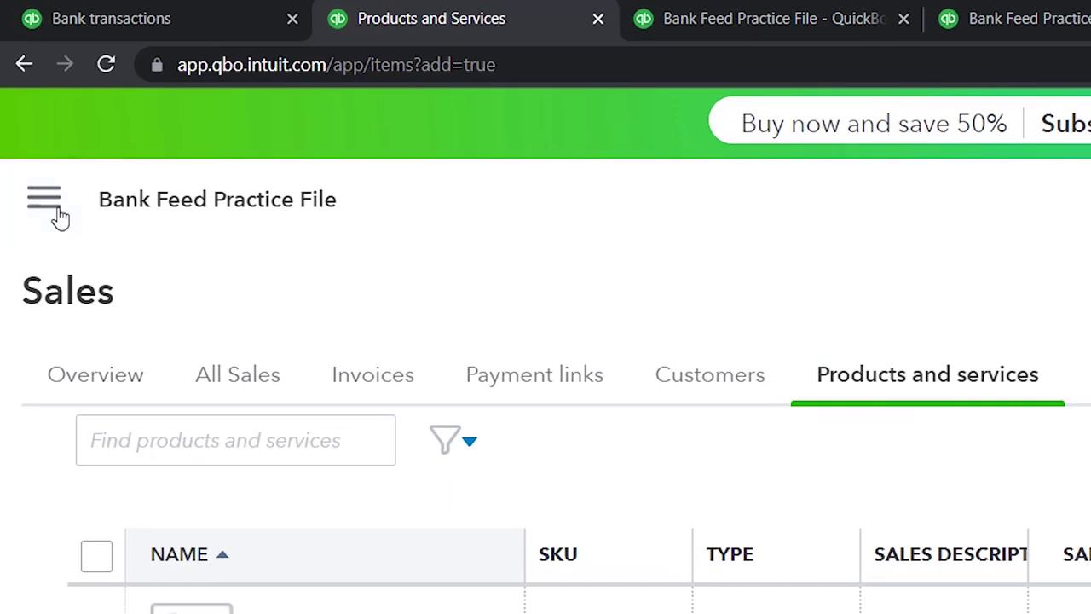
# - Look over the new-transaction options and review the PRIMERICA bank feed transaction's vendor, category and memo
pyautogui.click(34, 122)
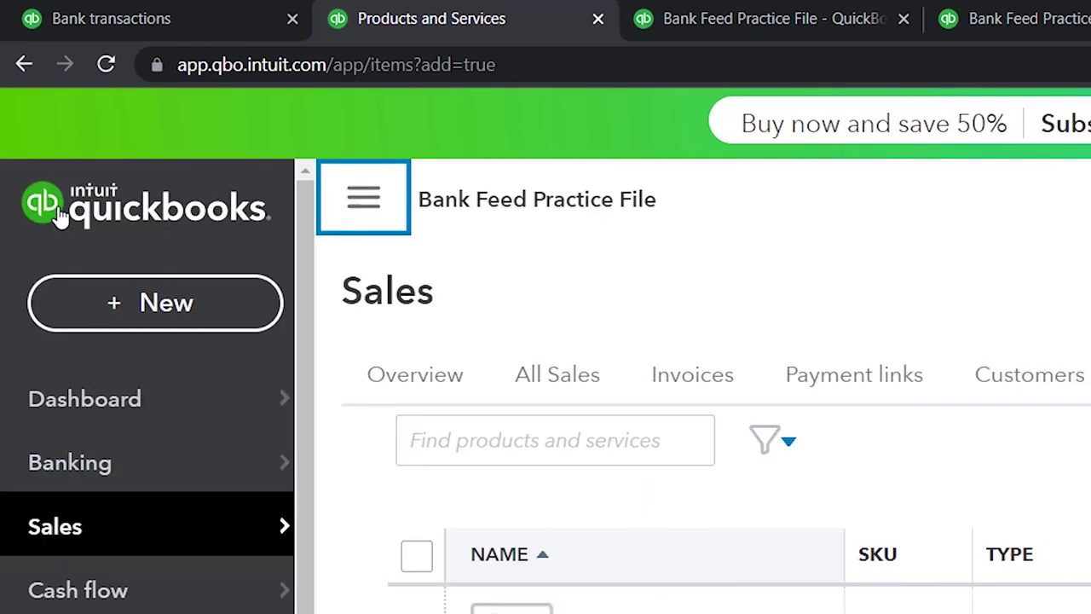
pyautogui.click(143, 300)
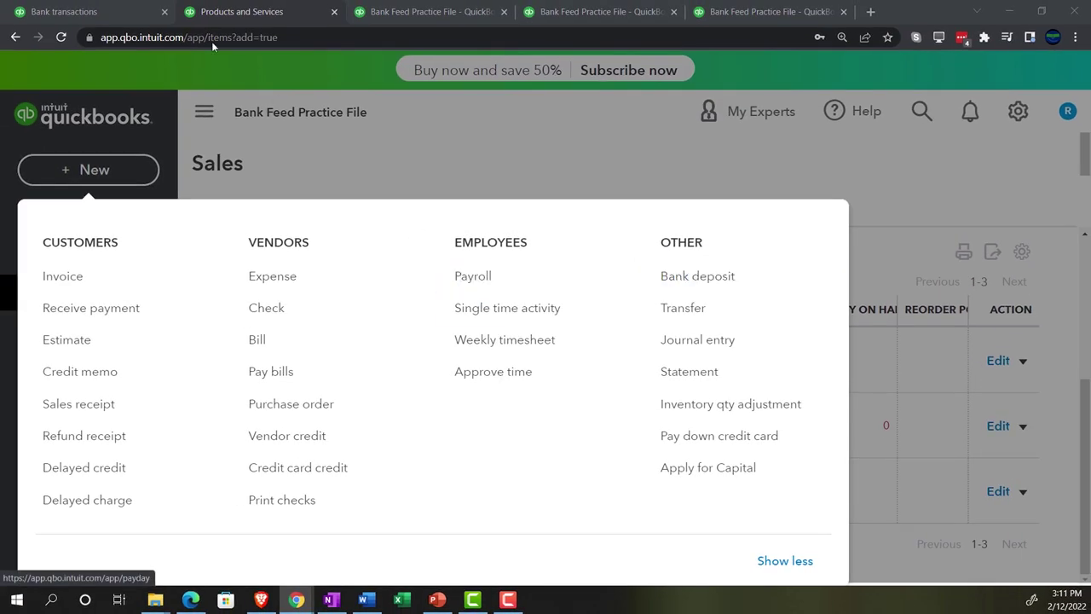
pyautogui.click(109, 10)
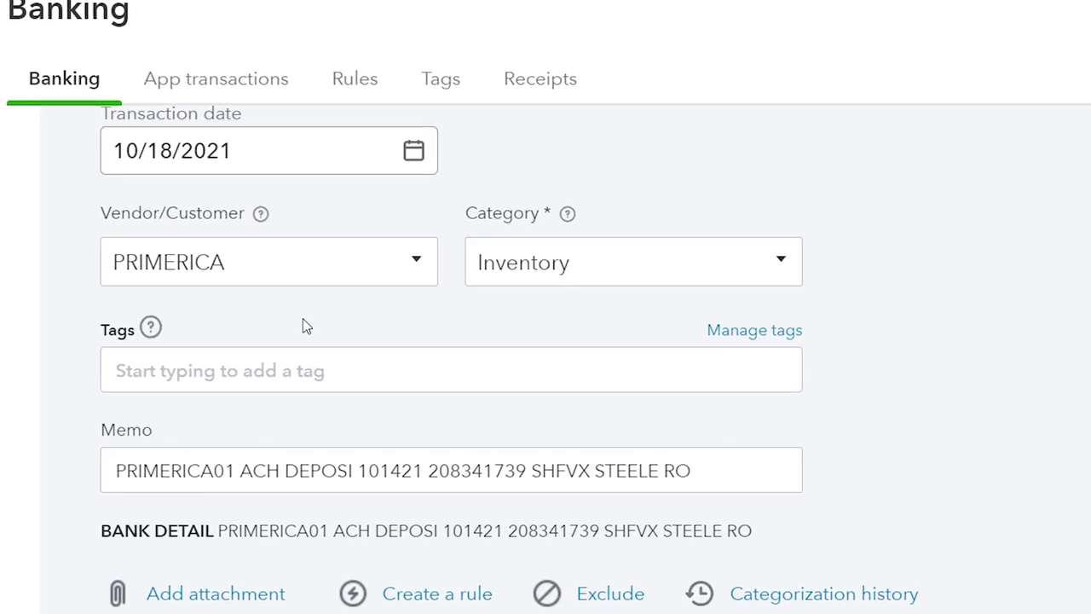
pyautogui.scroll(-1, 302, 319)
pyautogui.scroll(1, 300, 318)
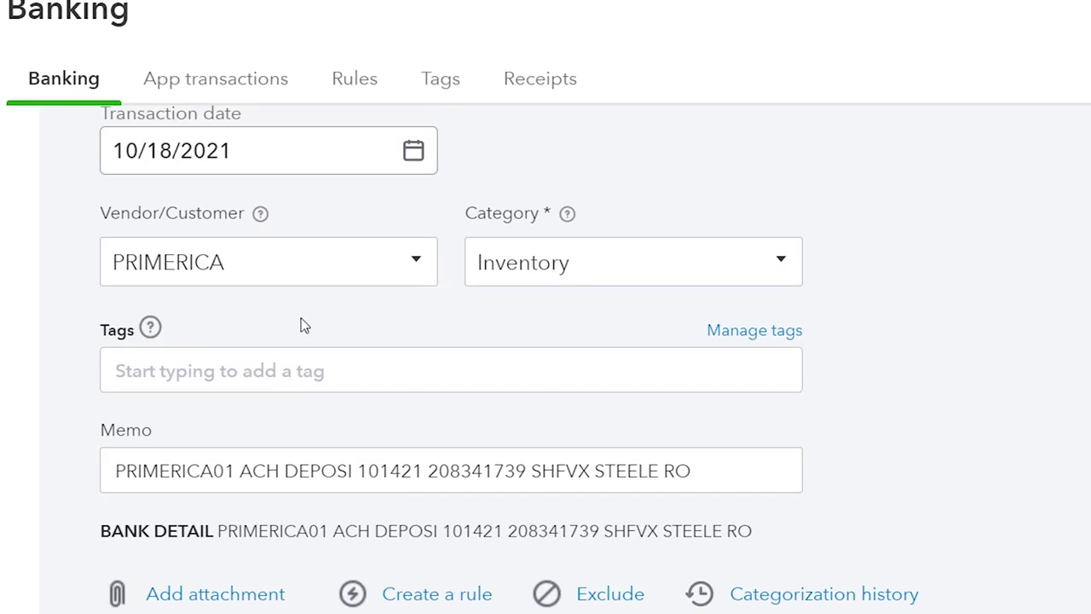
pyautogui.scroll(-1, 300, 318)
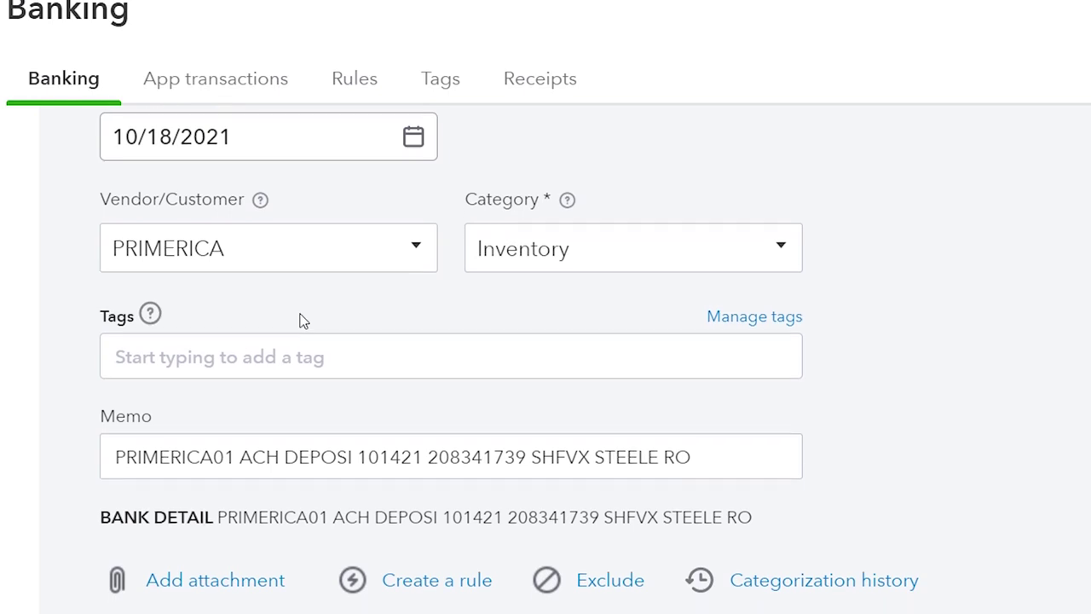
pyautogui.scroll(-1, 300, 321)
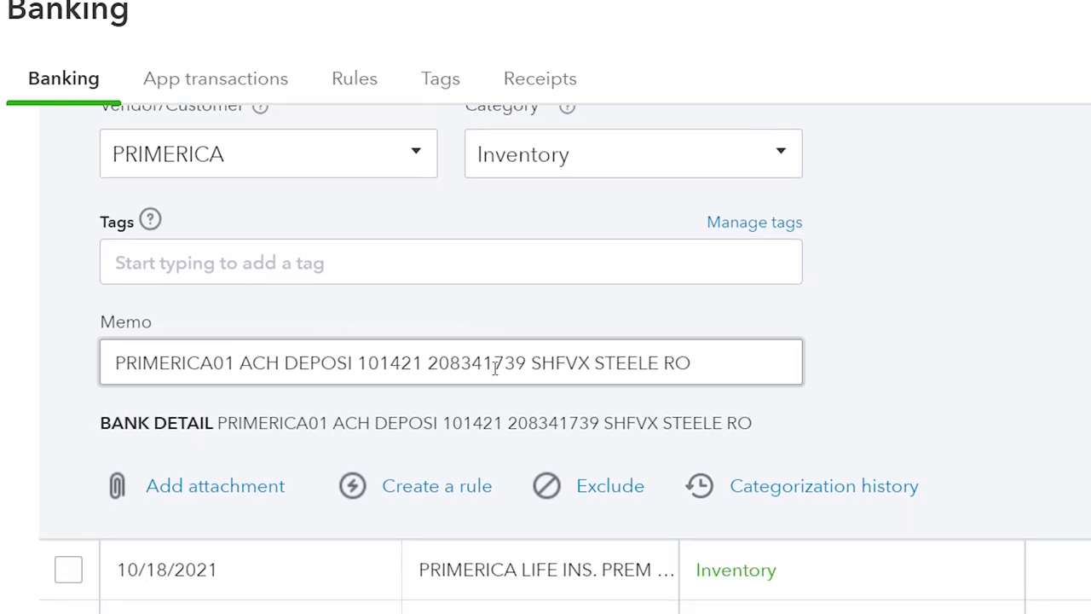
pyautogui.scroll(1, 496, 368)
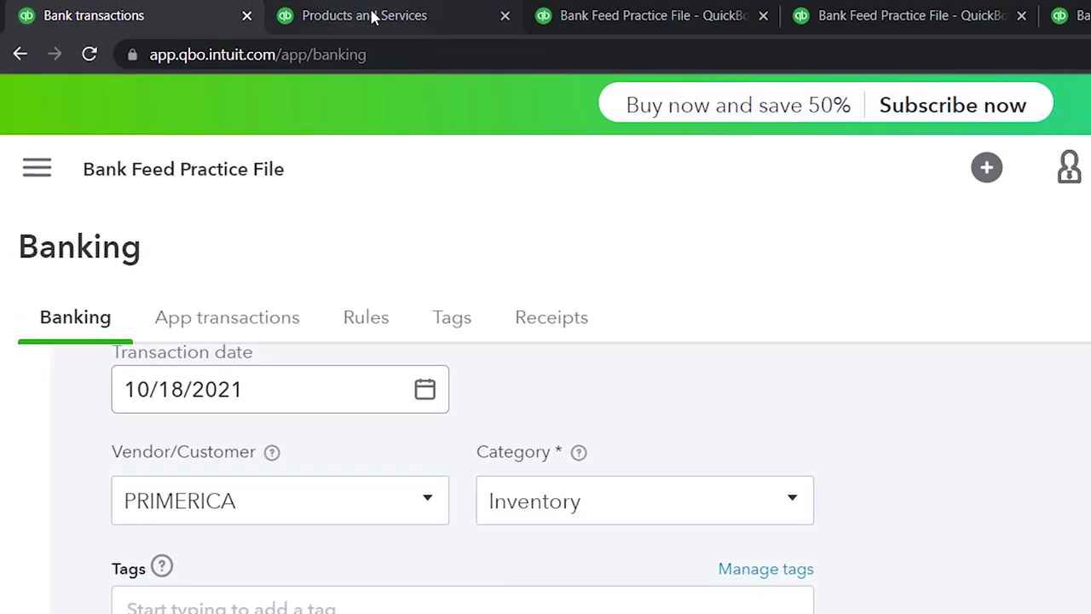
# - Return to the products and services list and start a new vendor bill
pyautogui.click(372, 15)
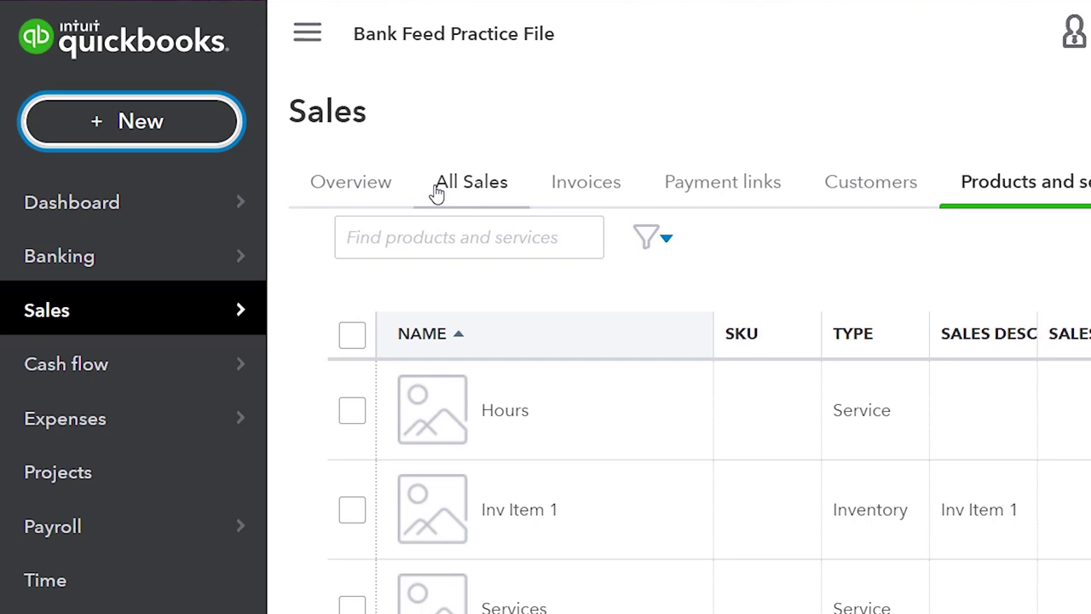
pyautogui.click(160, 126)
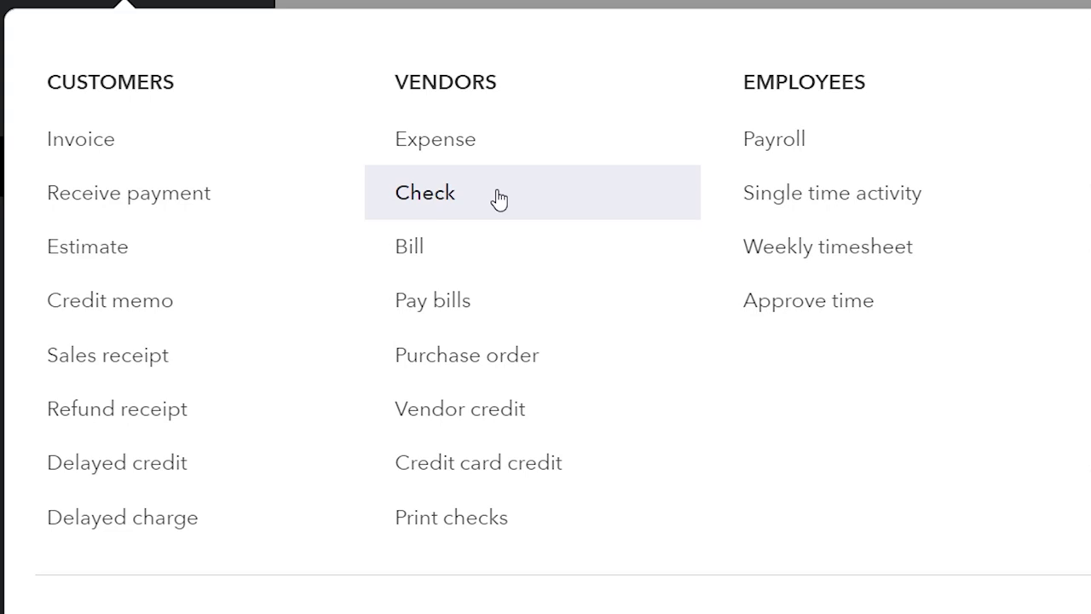
pyautogui.click(508, 256)
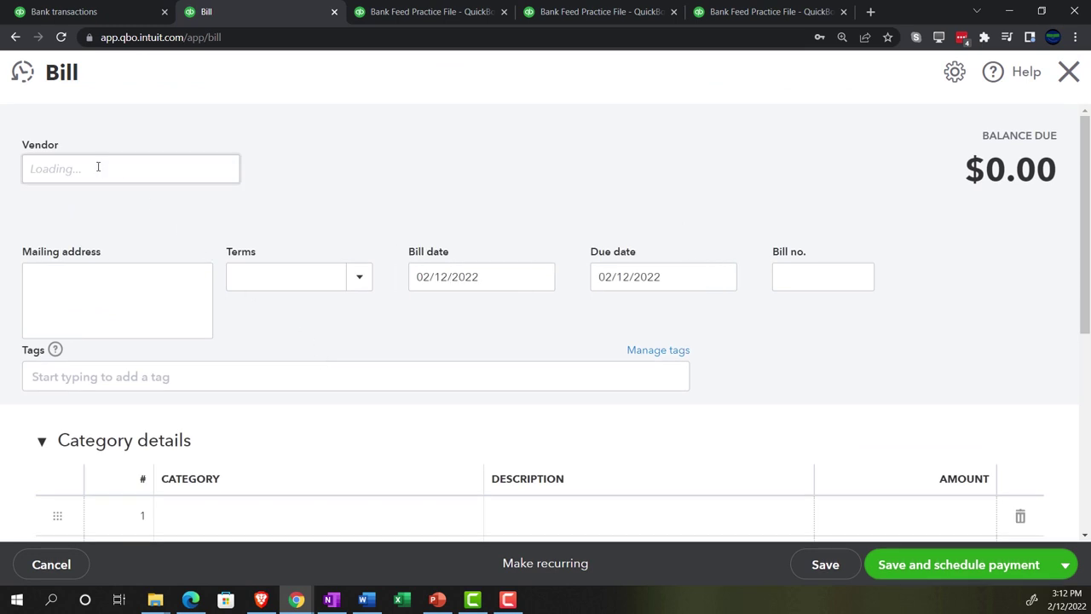
pyautogui.click(97, 167)
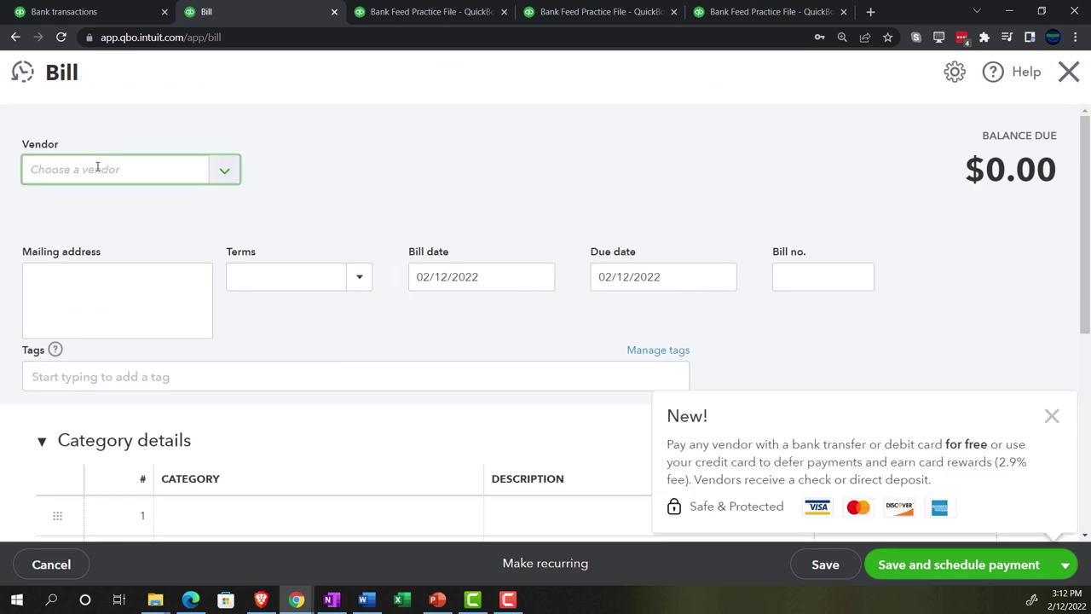
pyautogui.write('pri')
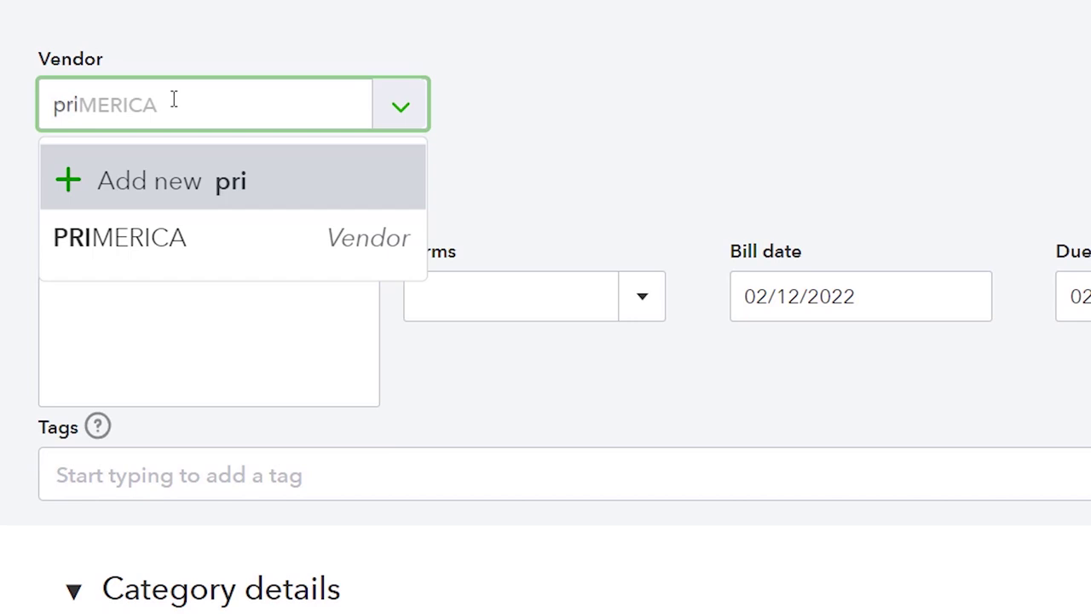
pyautogui.press('BackSpace')
pyautogui.press('BackSpace')
pyautogui.press('BackSpace')
pyautogui.press('Tab')
pyautogui.click(174, 104)
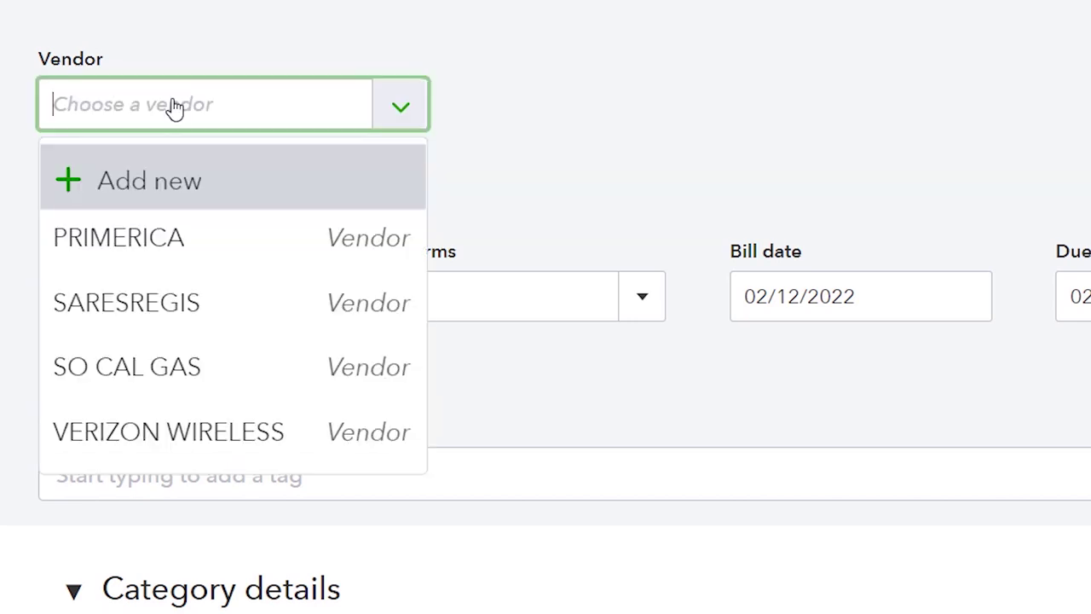
pyautogui.write('prim')
pyautogui.press('BackSpace')
pyautogui.press('Return')
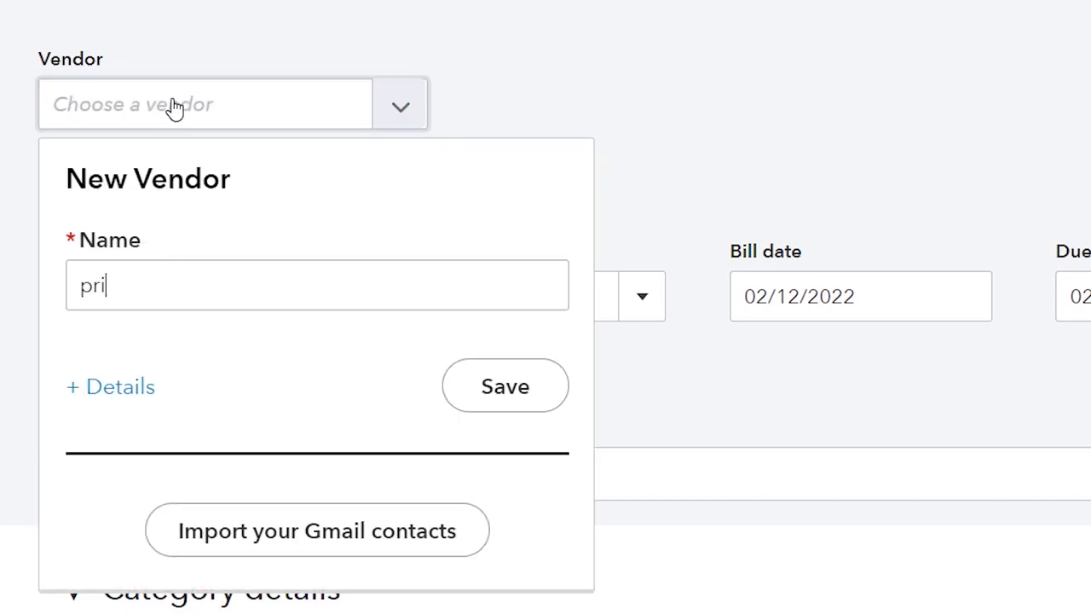
# - Choose the existing vendor PRIMERICA for the bill
pyautogui.click(174, 105)
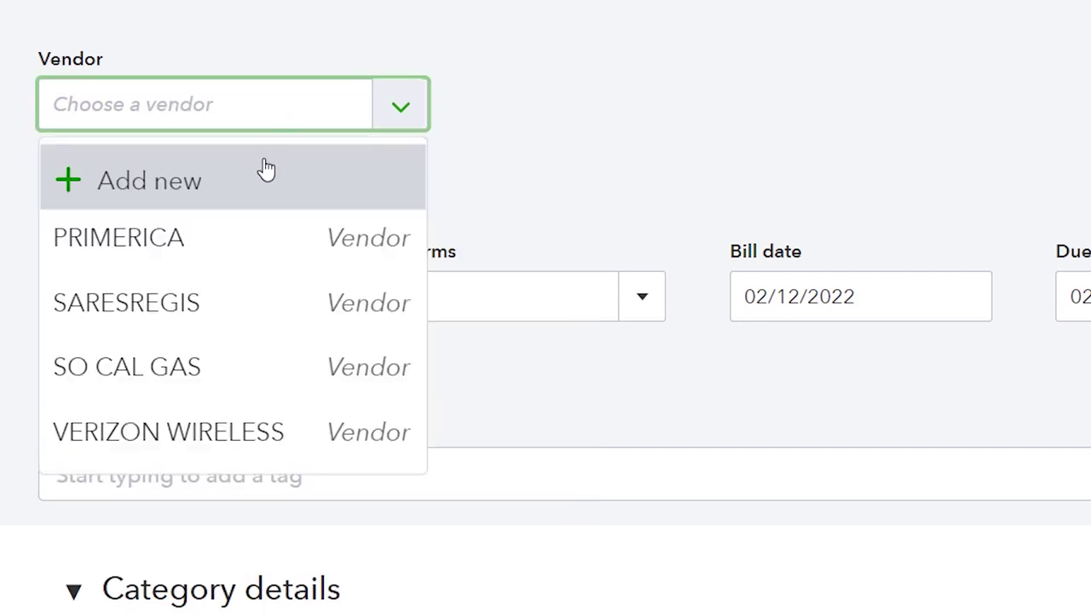
pyautogui.click(195, 244)
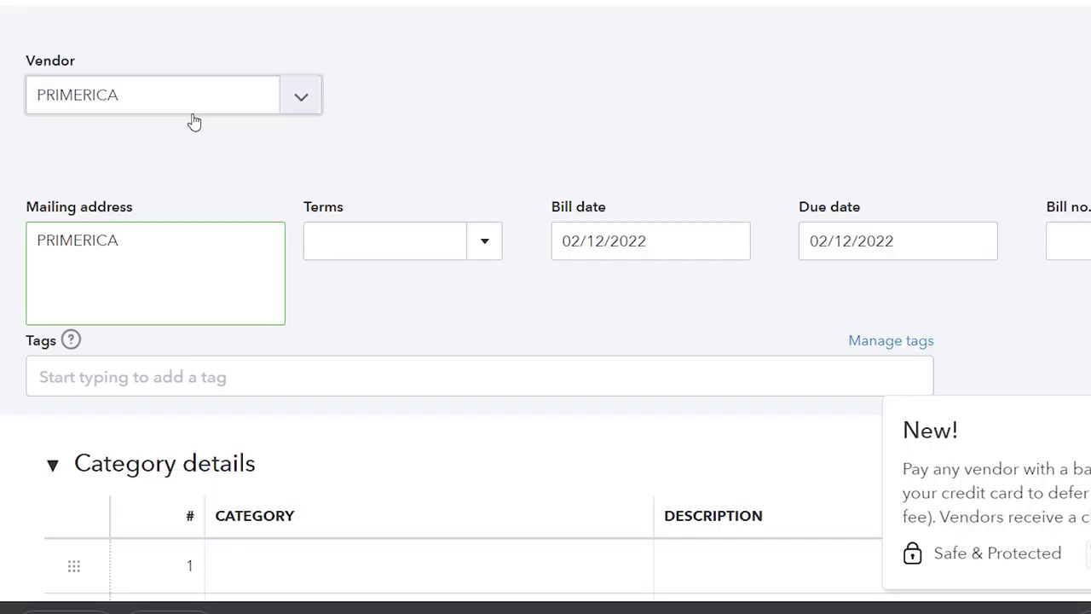
pyautogui.press('Tab')
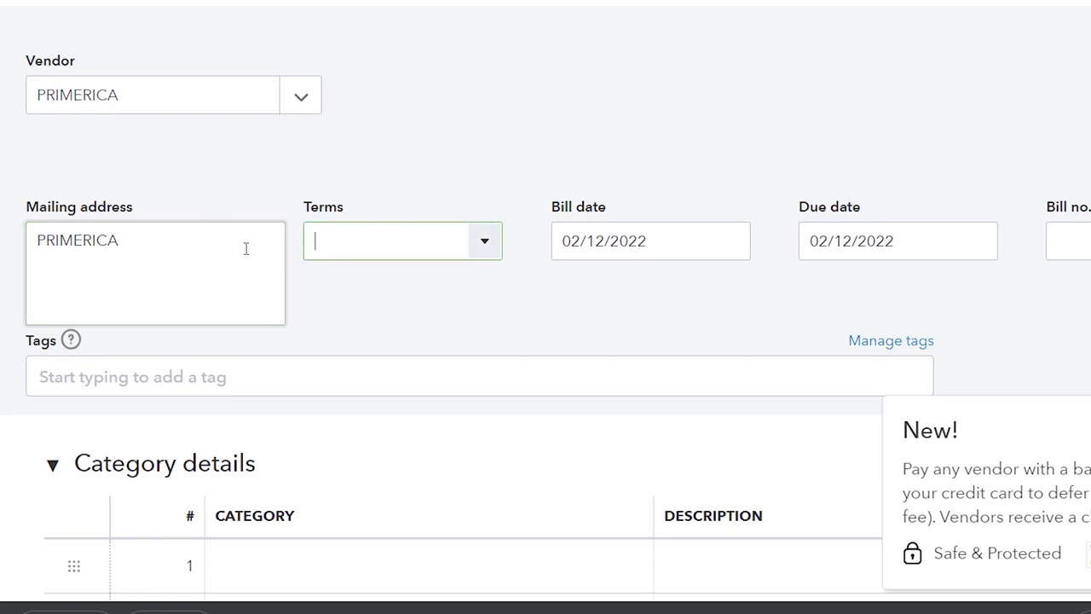
# - Set the bill's terms to Net 30 and its bill date to 01/02/2021, and compare it with the bank feed transaction's date
pyautogui.click(494, 252)
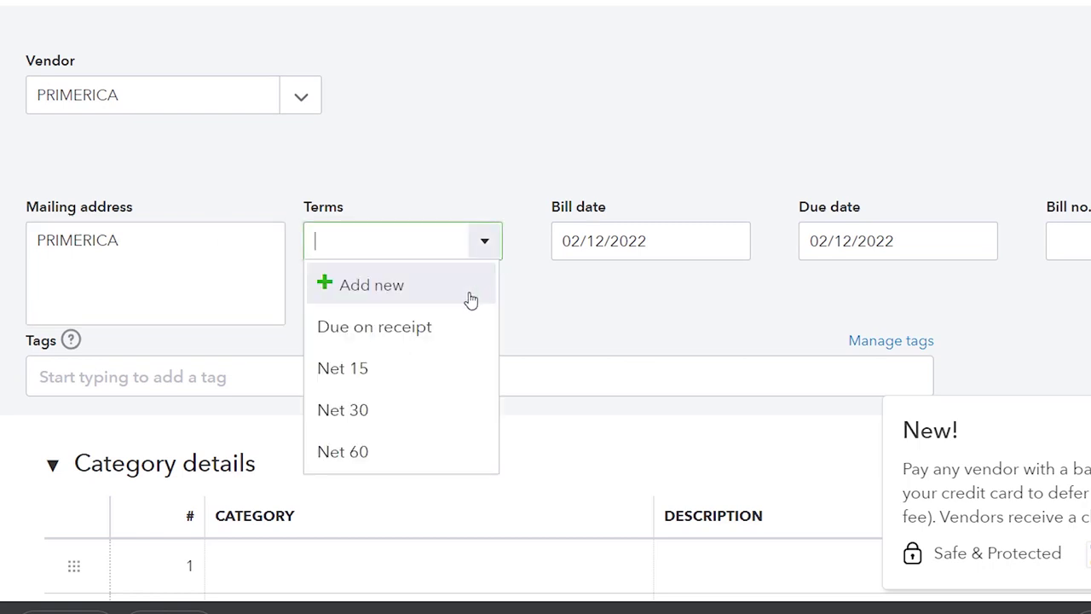
pyautogui.click(385, 411)
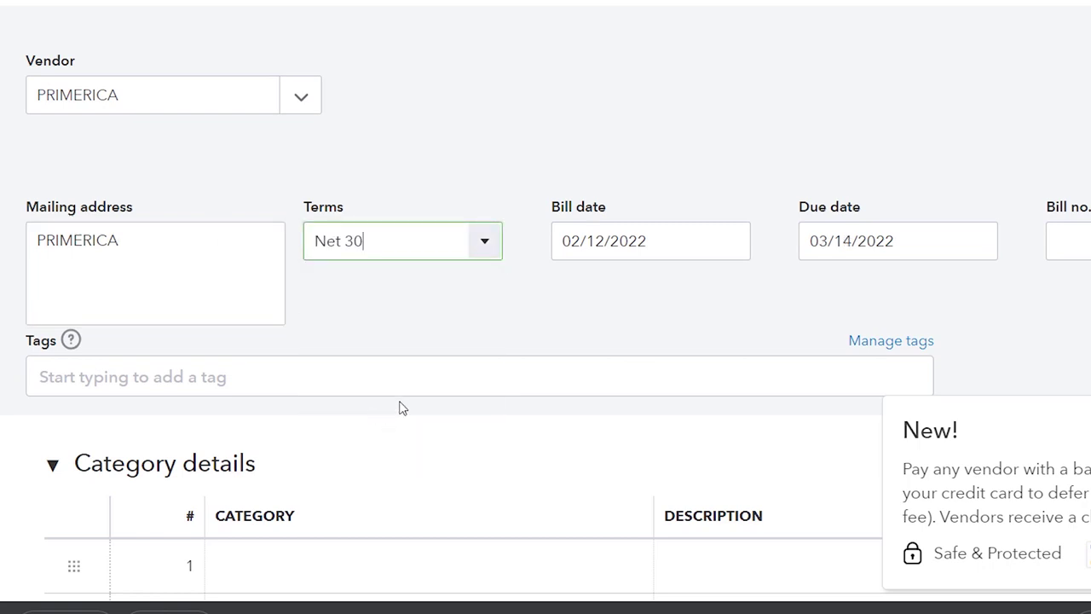
pyautogui.press('Tab')
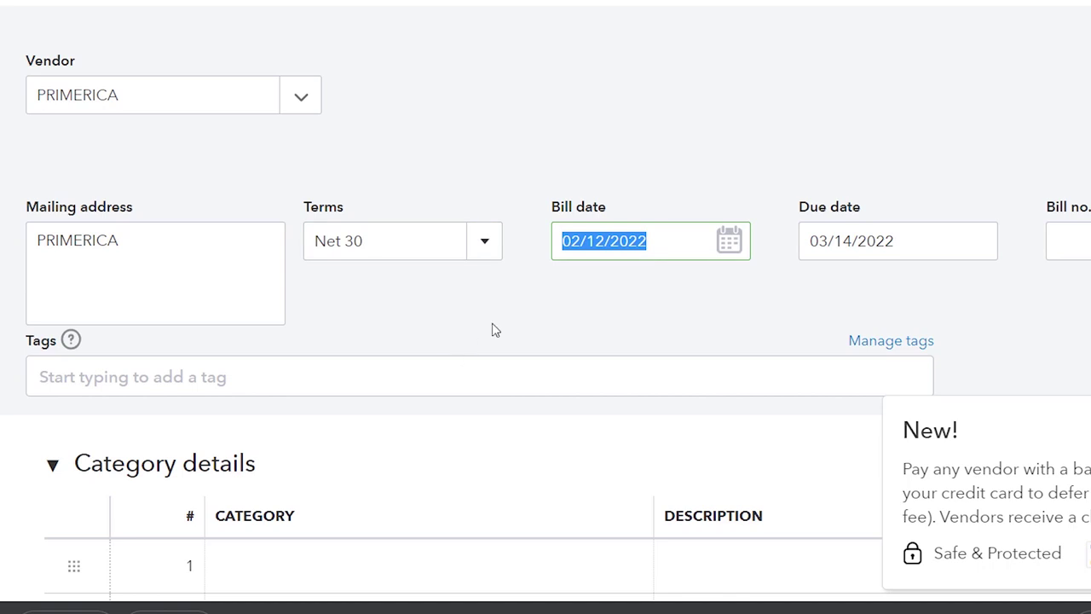
pyautogui.write('010')
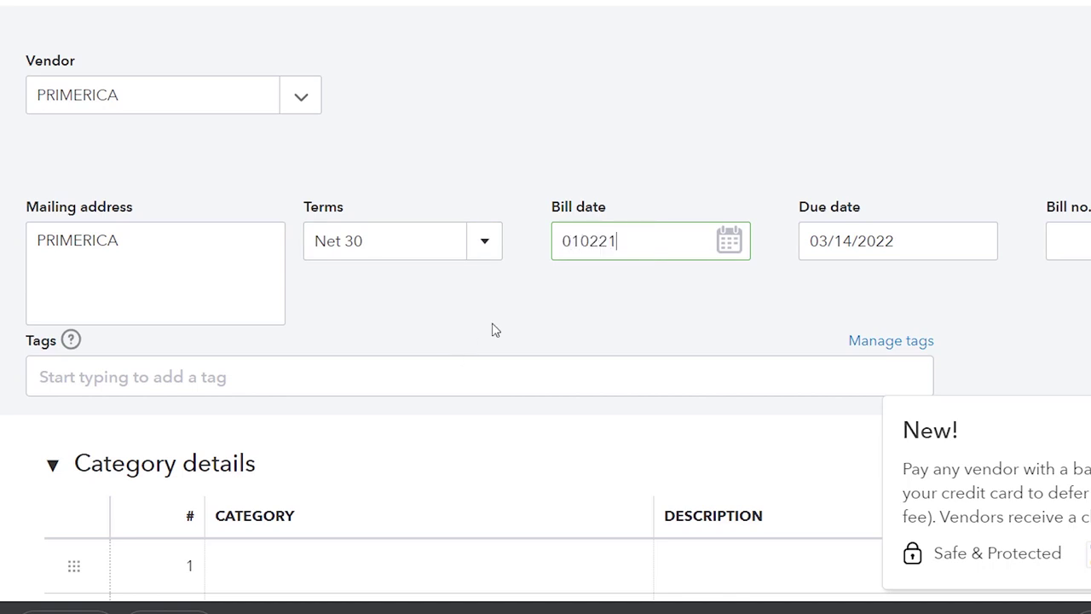
pyautogui.press('Tab')
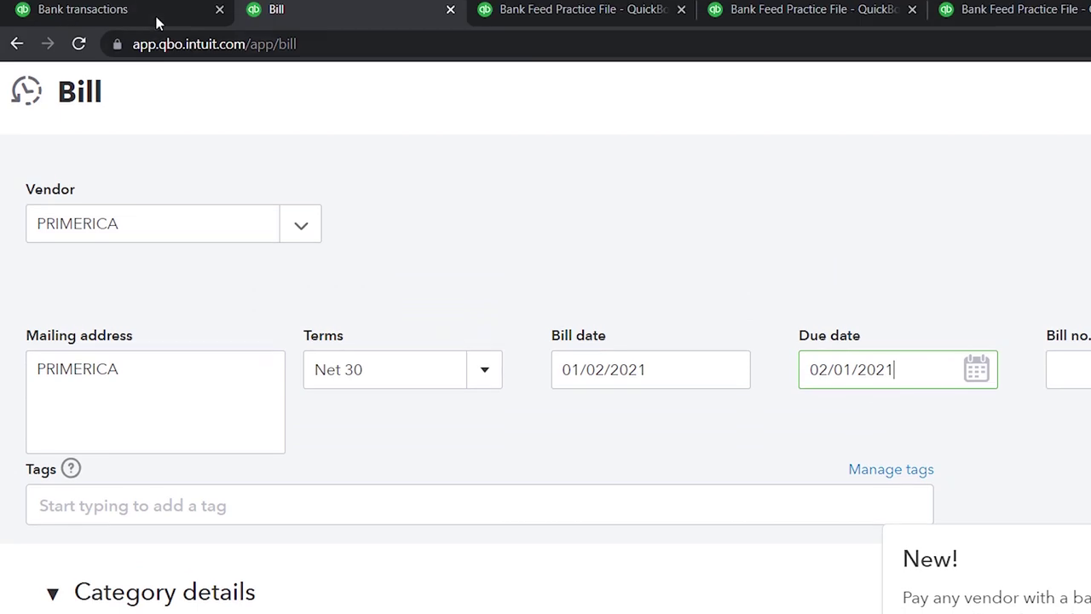
pyautogui.click(143, 15)
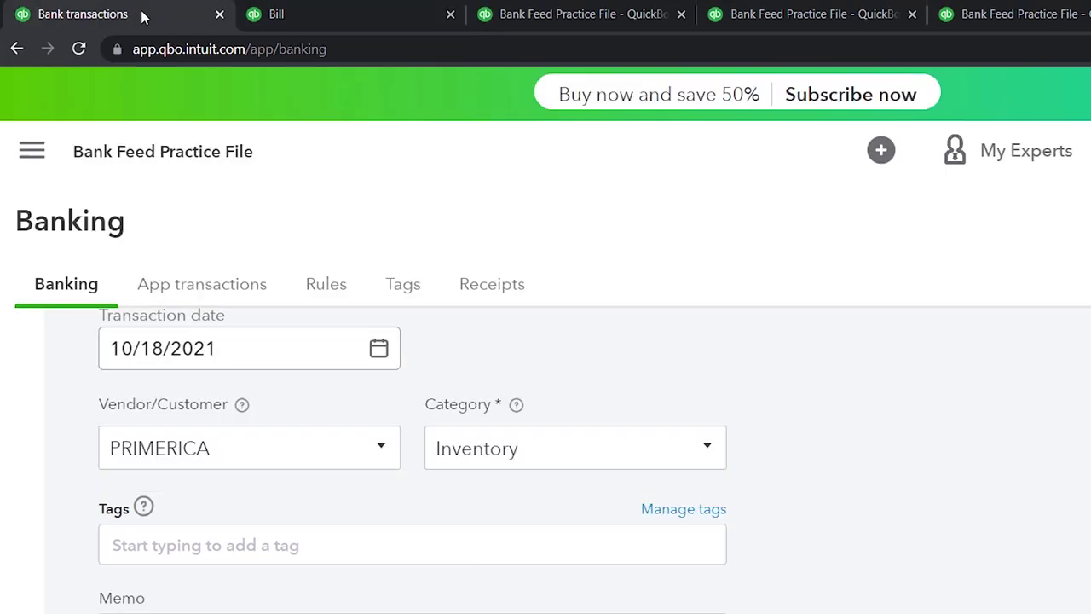
pyautogui.click(359, 7)
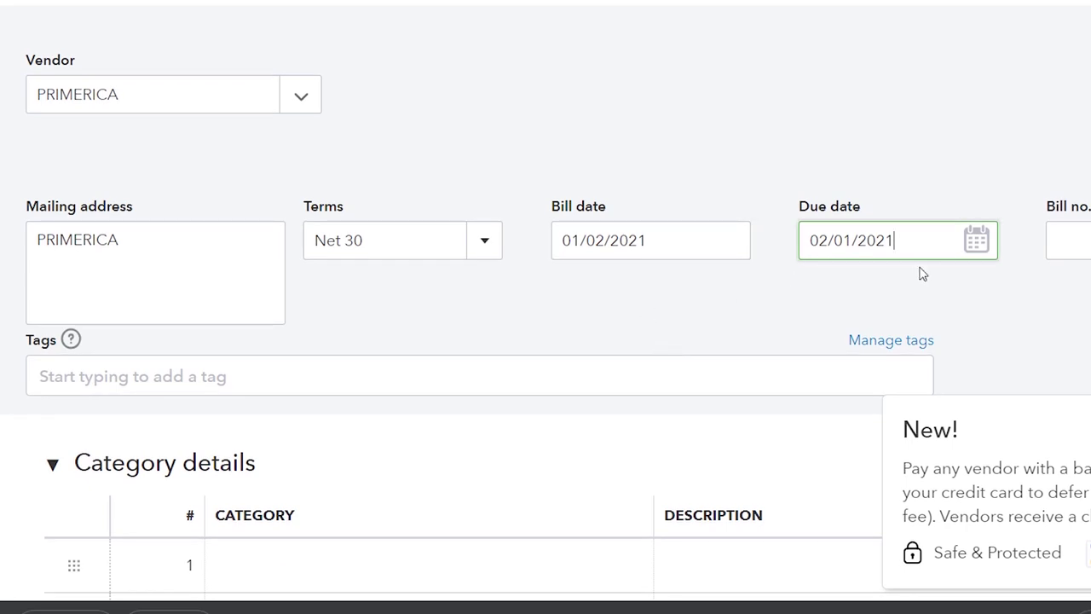
pyautogui.press('Tab')
# - Check the account choices available for the bill's first category line without choosing one
pyautogui.scroll(-2, 609, 327)
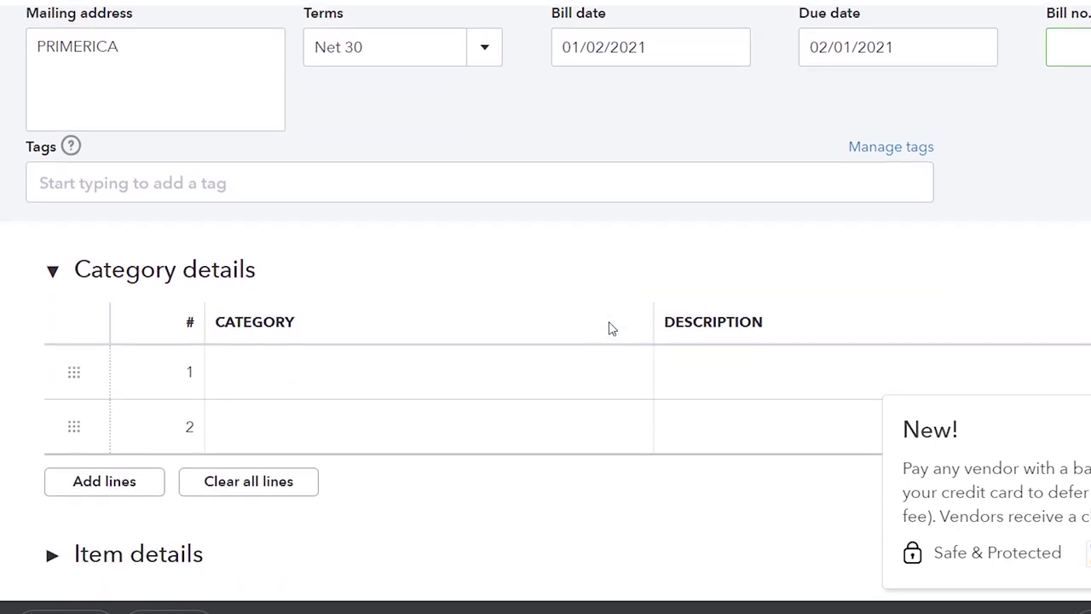
pyautogui.scroll(-1, 609, 328)
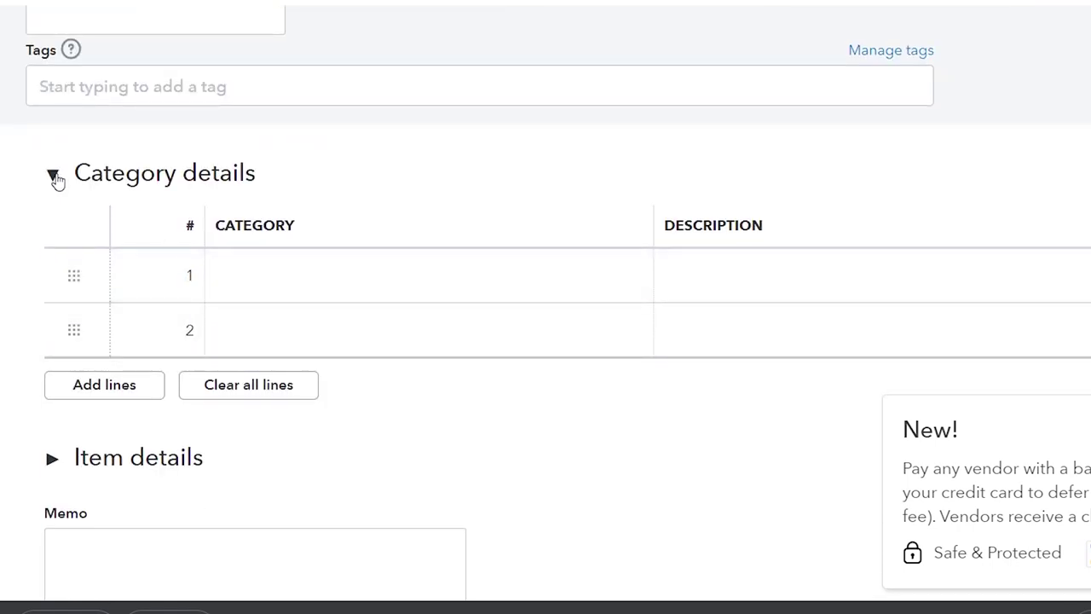
pyautogui.click(275, 295)
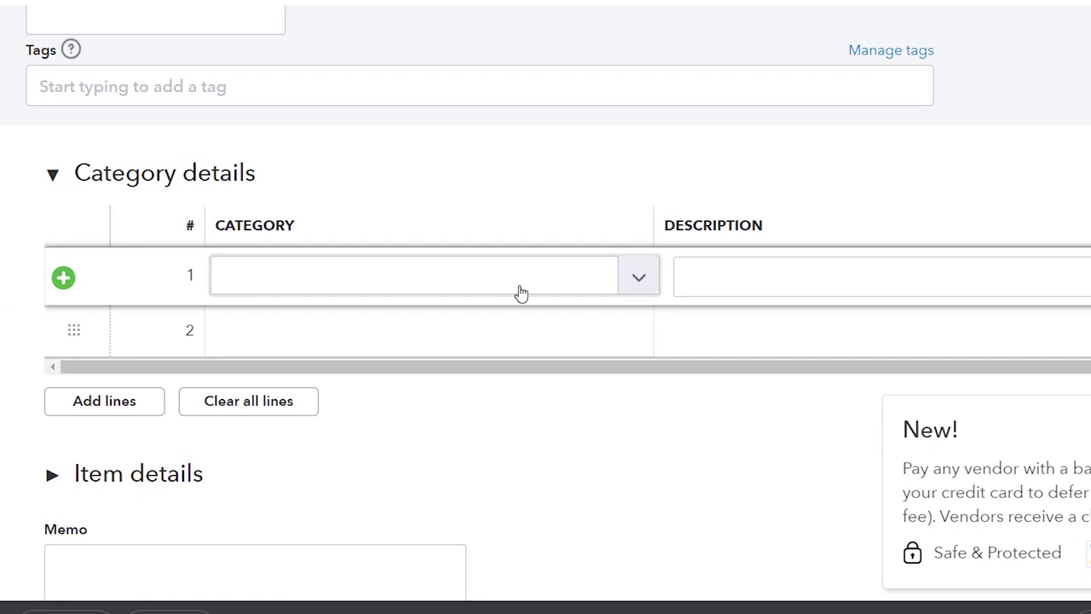
pyautogui.click(639, 279)
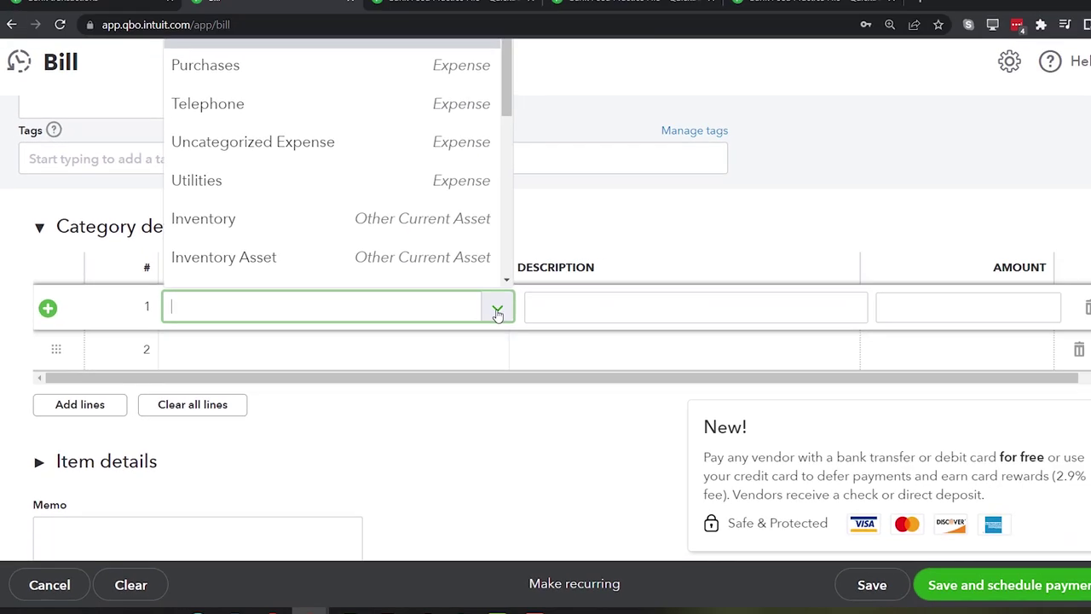
pyautogui.click(485, 315)
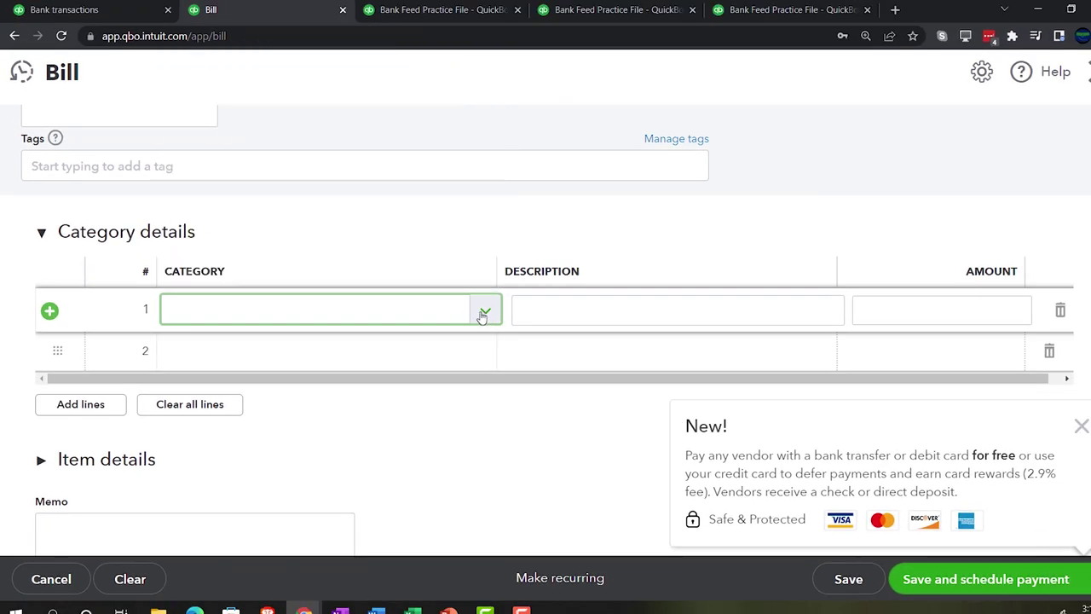
# - Collapse the category details, add Inv Item 1 as the bill's first item line, dismiss the payment promotion and review the bill
pyautogui.click(40, 232)
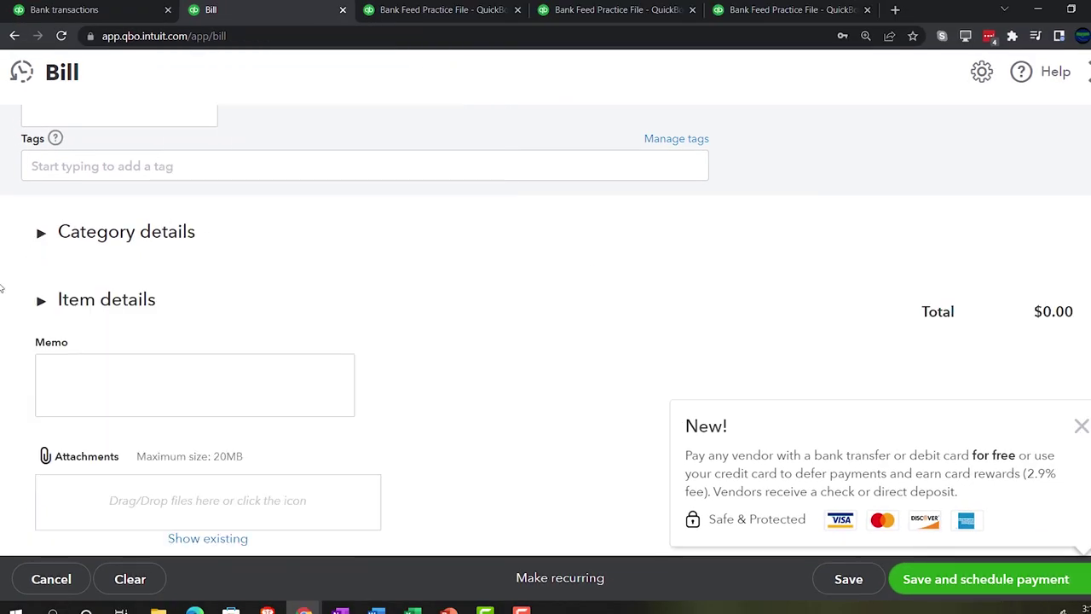
pyautogui.click(41, 302)
pyautogui.click(192, 381)
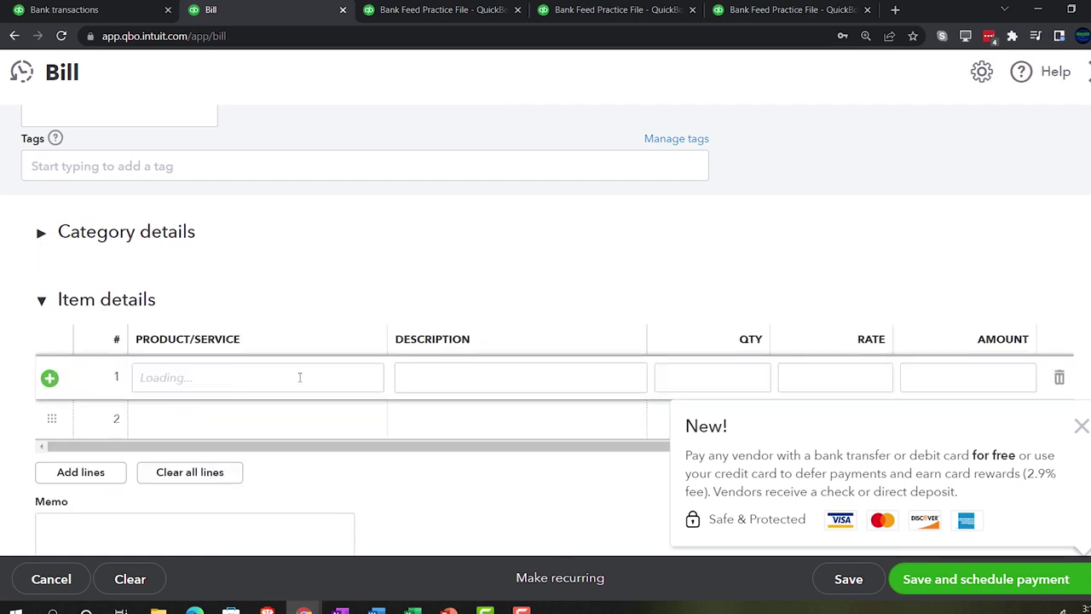
pyautogui.click(367, 386)
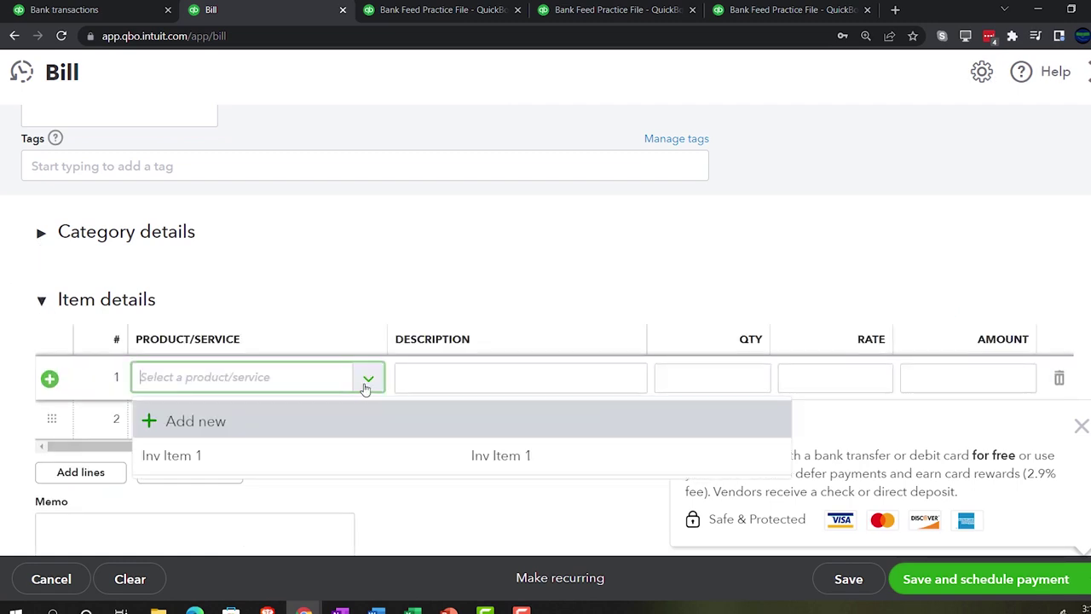
pyautogui.click(207, 463)
pyautogui.click(1082, 426)
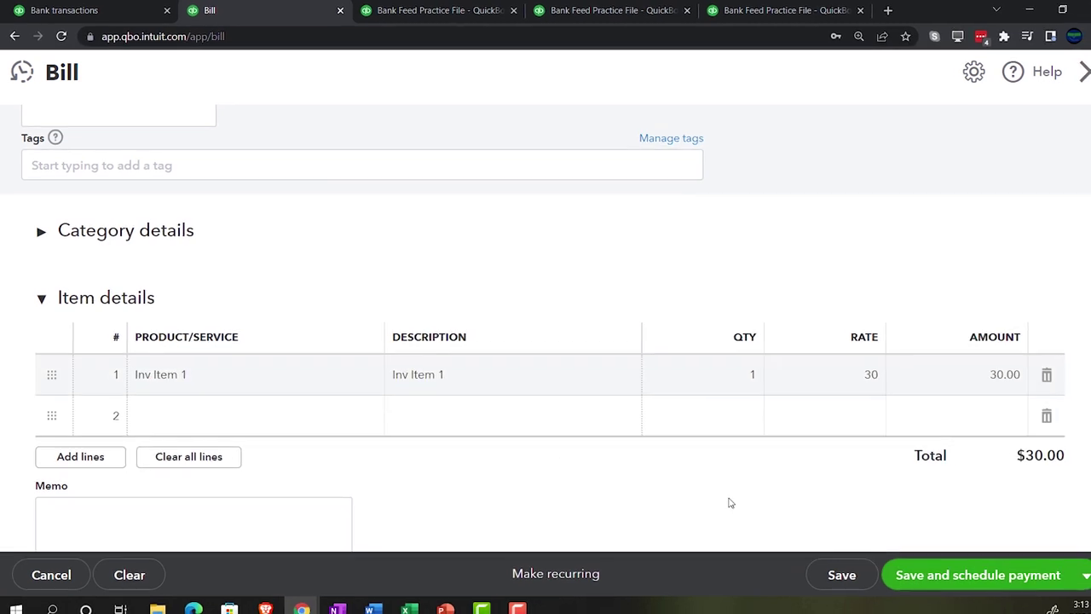
pyautogui.scroll(1, 623, 473)
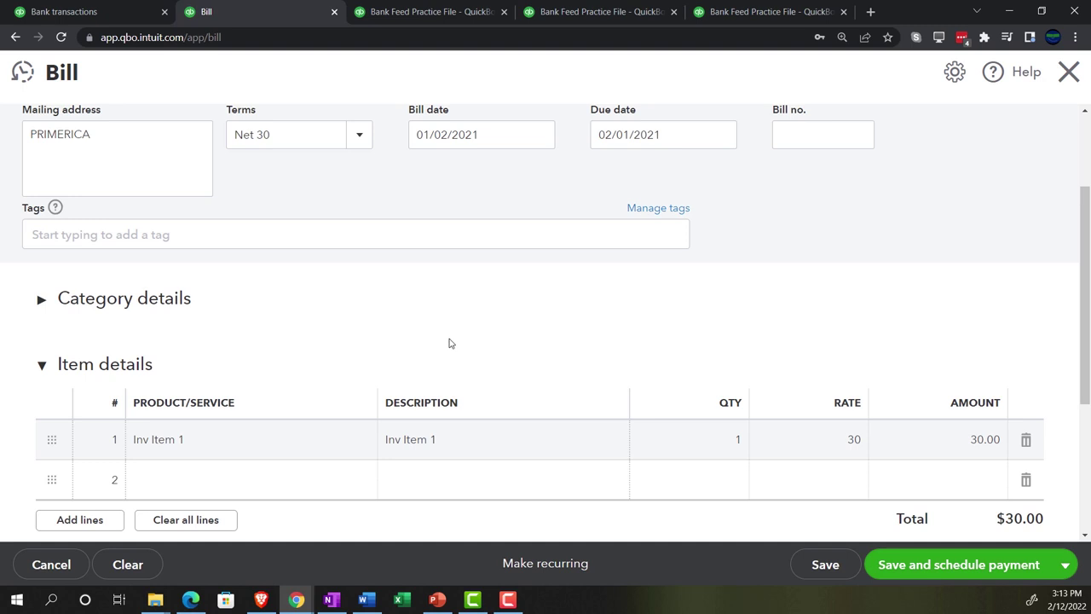
pyautogui.scroll(-1, 449, 342)
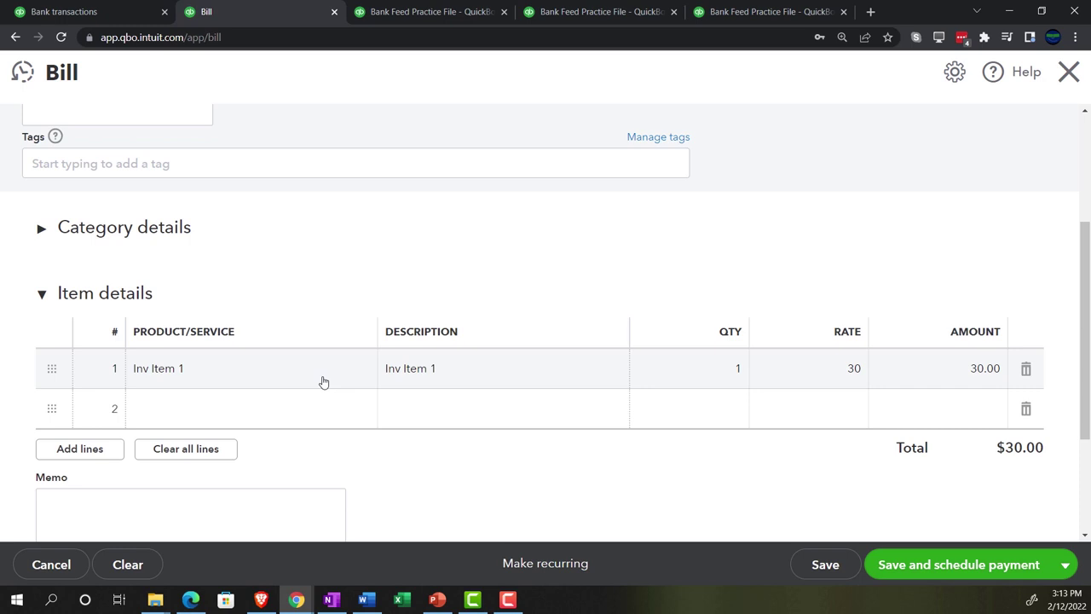
# - Try to save and close the PRIMERICA bill containing the Inv Item 1 line
pyautogui.scroll(-1, 341, 396)
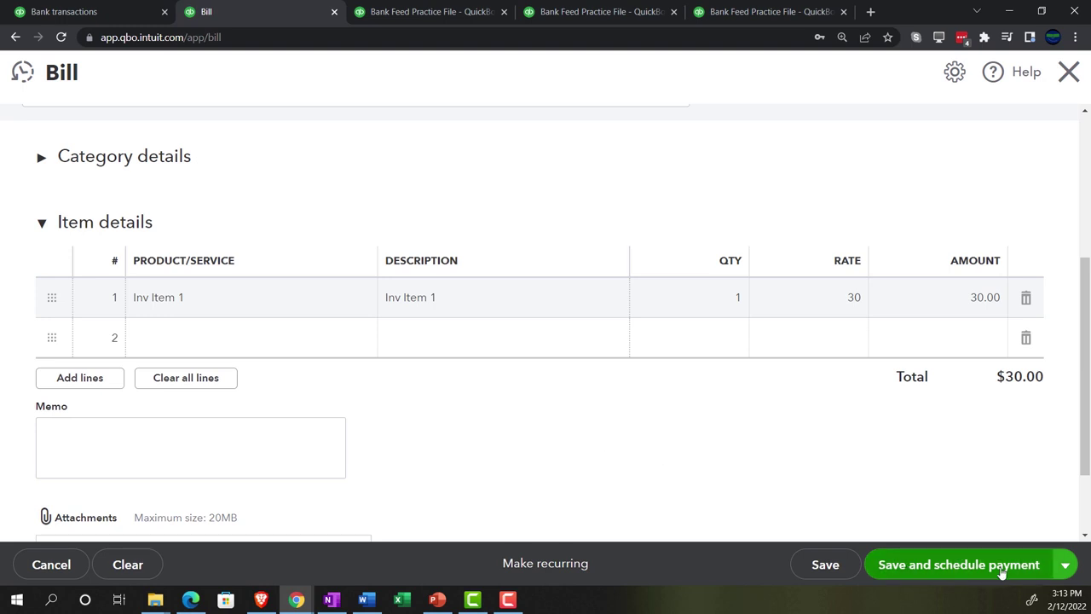
pyautogui.click(1064, 564)
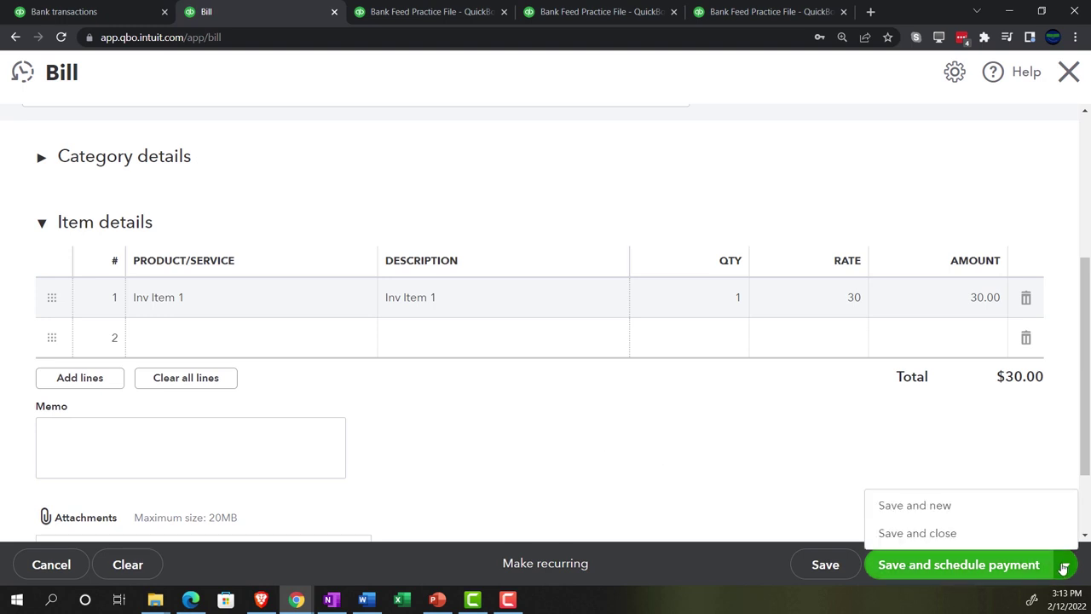
pyautogui.click(962, 538)
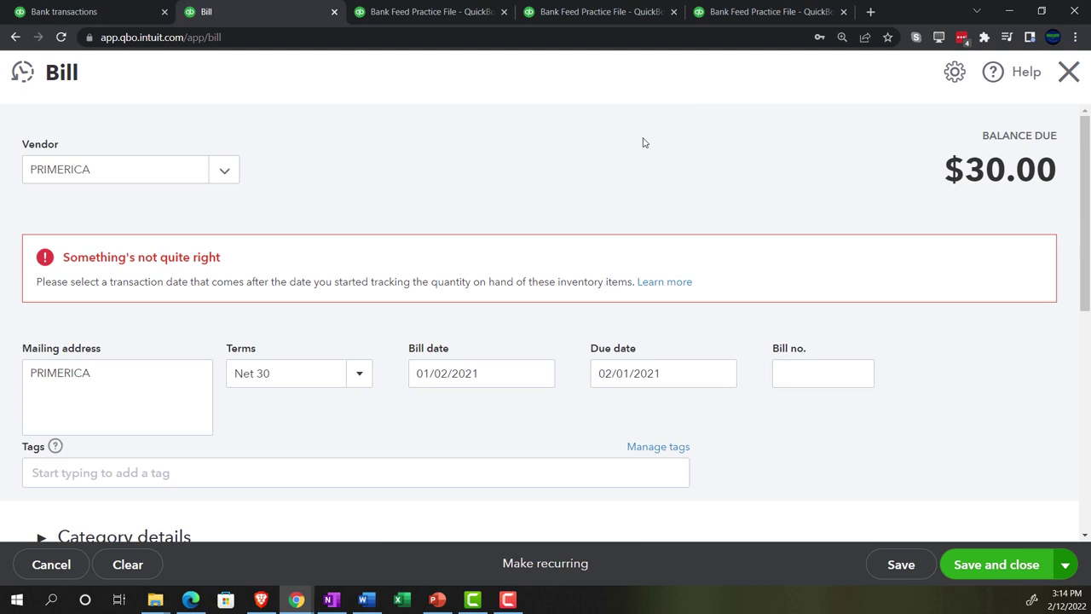
# - Examine the 2021 Balance Sheet report from current assets through liabilities and equity, looking at the inventory accounts
pyautogui.click(442, 11)
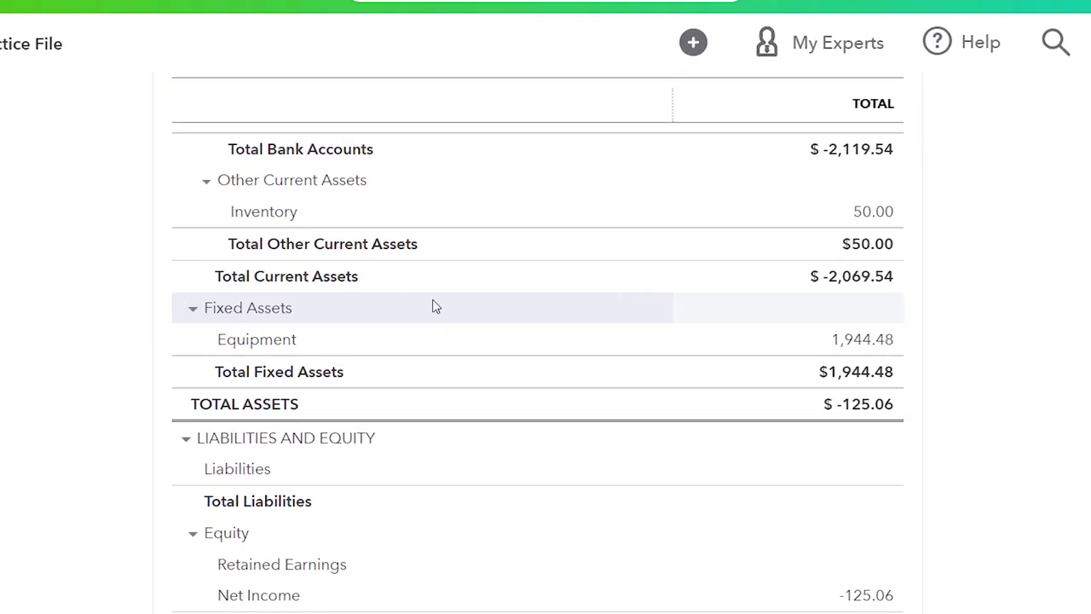
pyautogui.scroll(5, 385, 322)
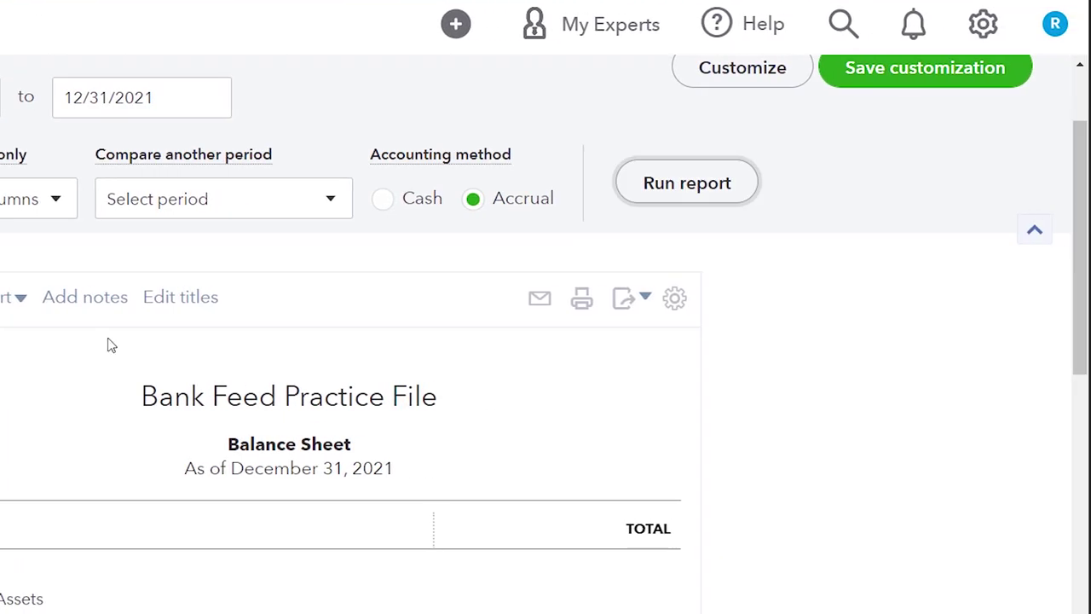
pyautogui.scroll(-2, 356, 344)
pyautogui.hotkey('ctrl', '+')
pyautogui.hotkey('ctrl', '+')
pyautogui.hotkey('ctrl', '+')
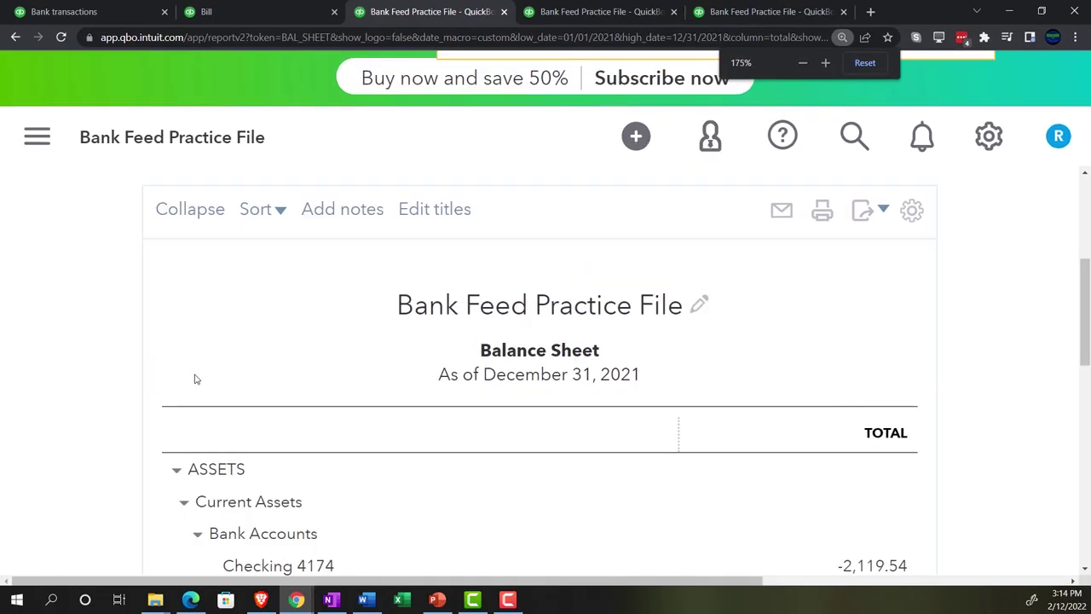
pyautogui.scroll(-4, 148, 380)
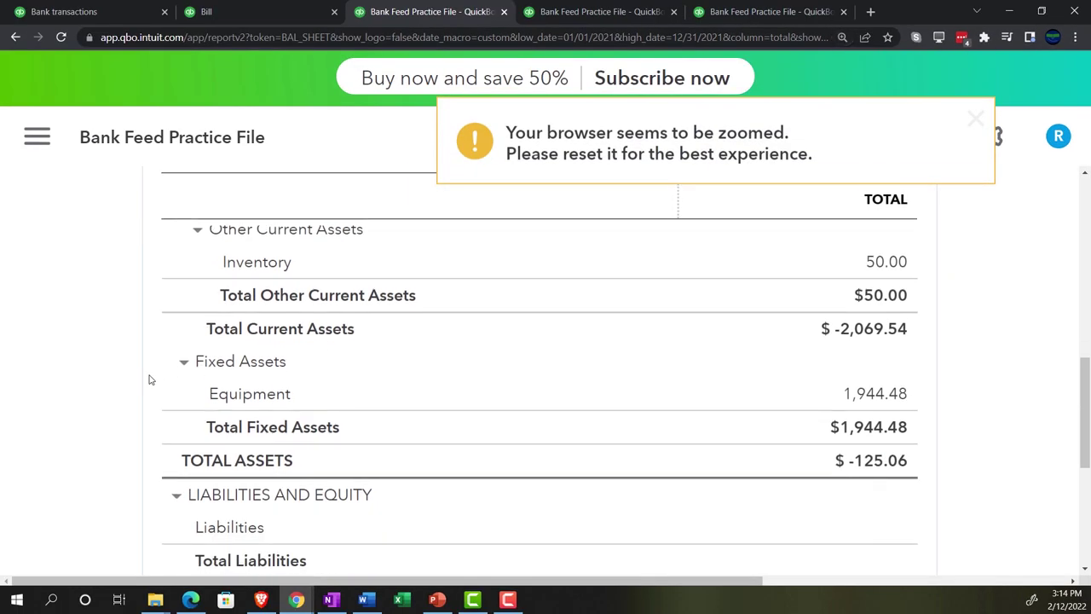
pyautogui.scroll(-2, 83, 431)
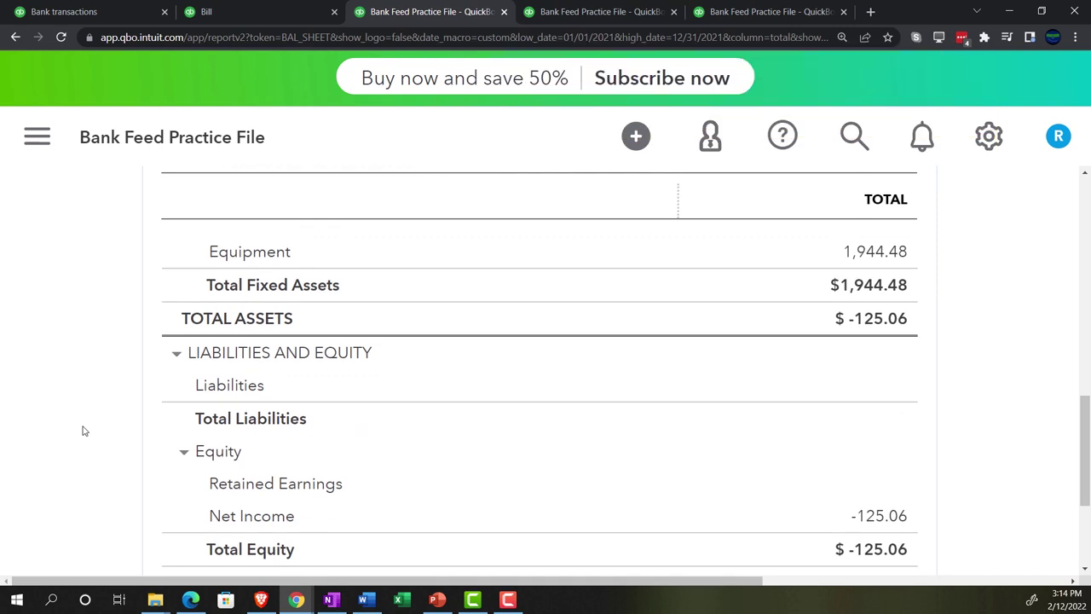
pyautogui.scroll(-2, 83, 431)
pyautogui.scroll(7, 83, 430)
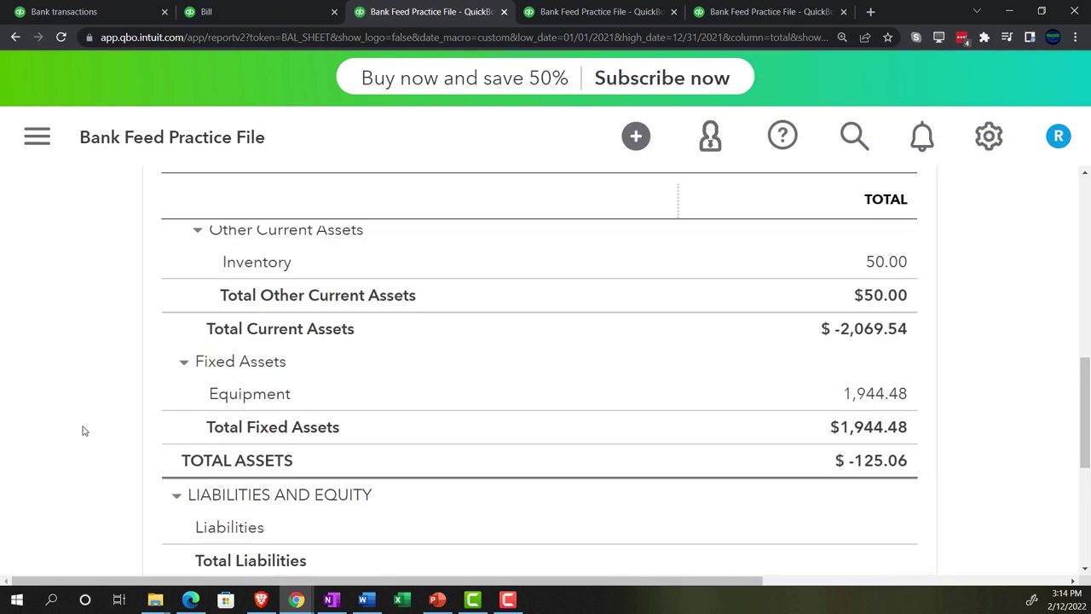
pyautogui.scroll(2, 82, 430)
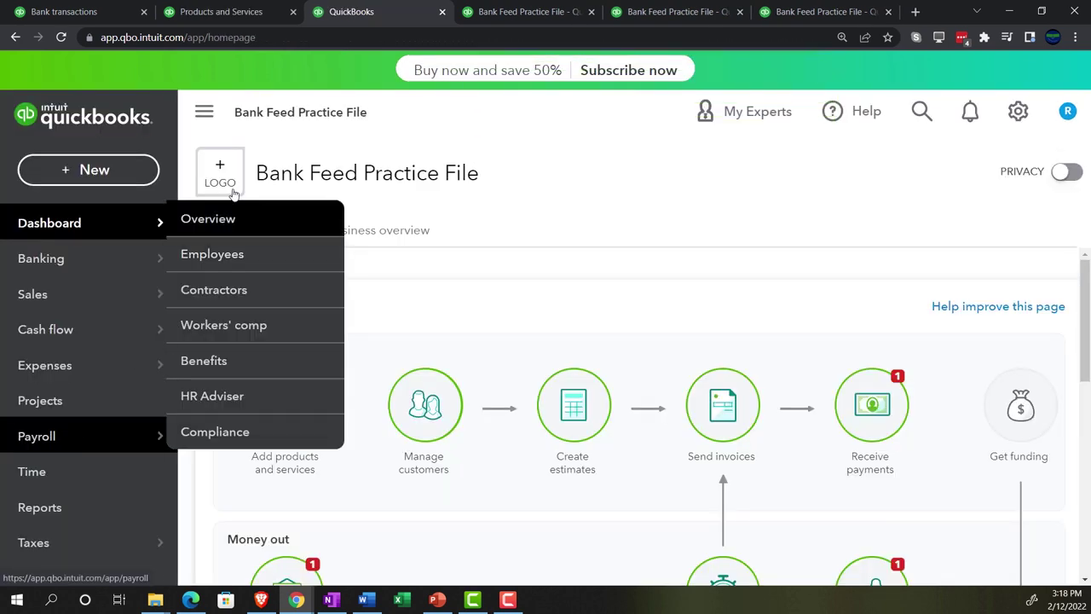
# - Open Inv Item 1 for editing from the Products and Services list and check its quantity on hand
pyautogui.click(221, 12)
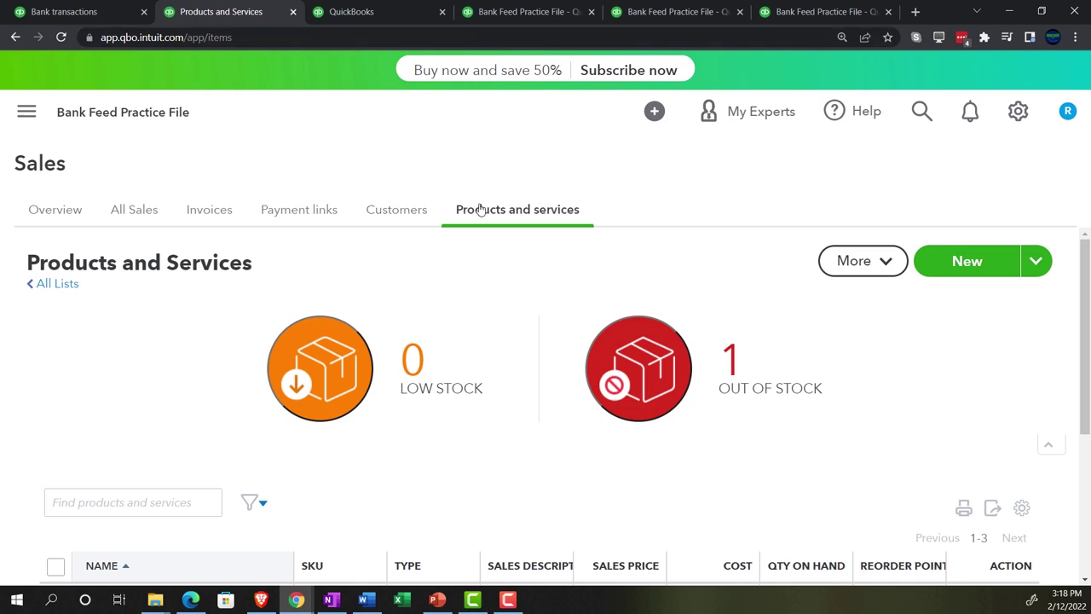
pyautogui.scroll(-3, 210, 381)
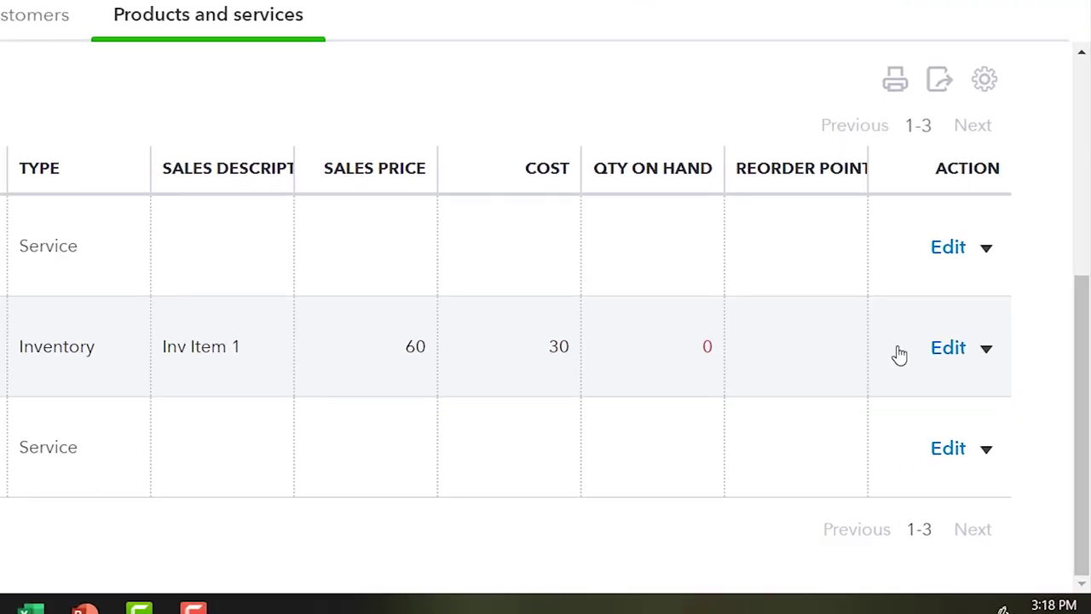
pyautogui.click(998, 426)
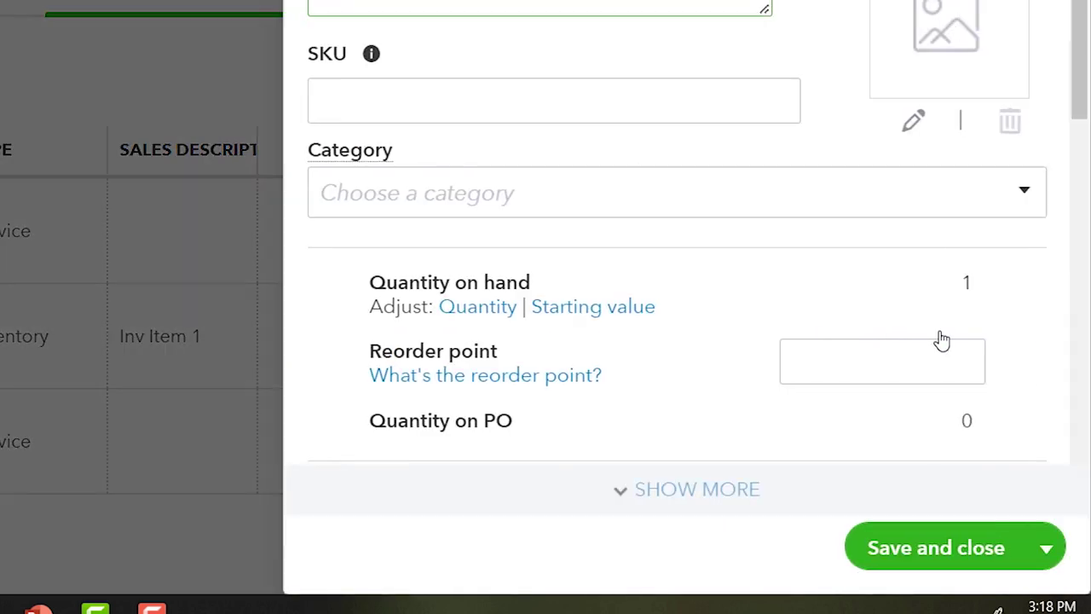
pyautogui.scroll(-1, 741, 312)
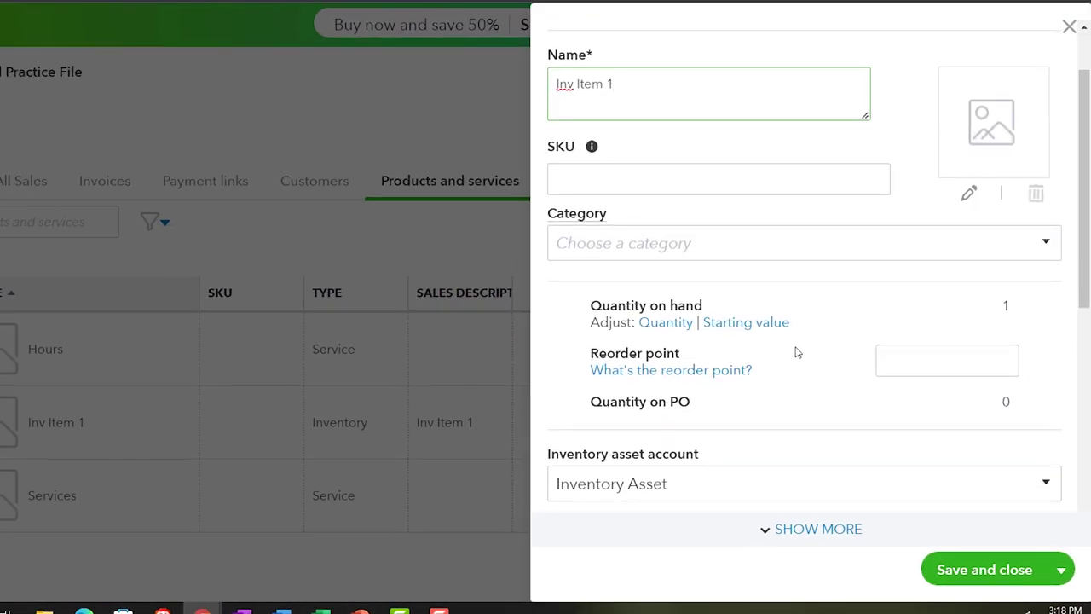
# - Open Inv Item 1's inventory starting value, check its initial quantity and as-of date, and close it without saving
pyautogui.click(744, 329)
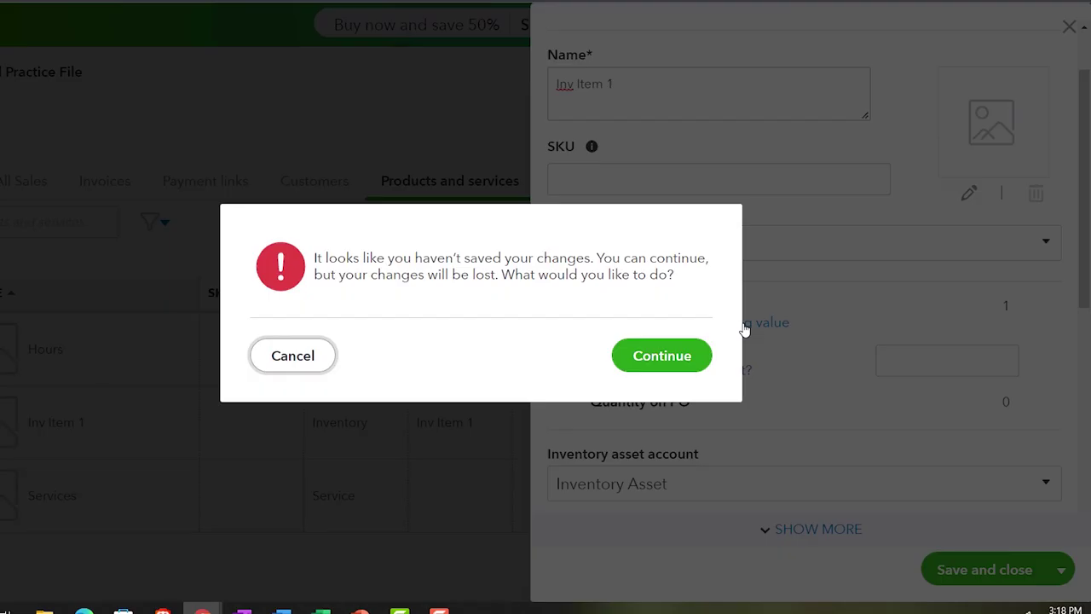
pyautogui.click(662, 356)
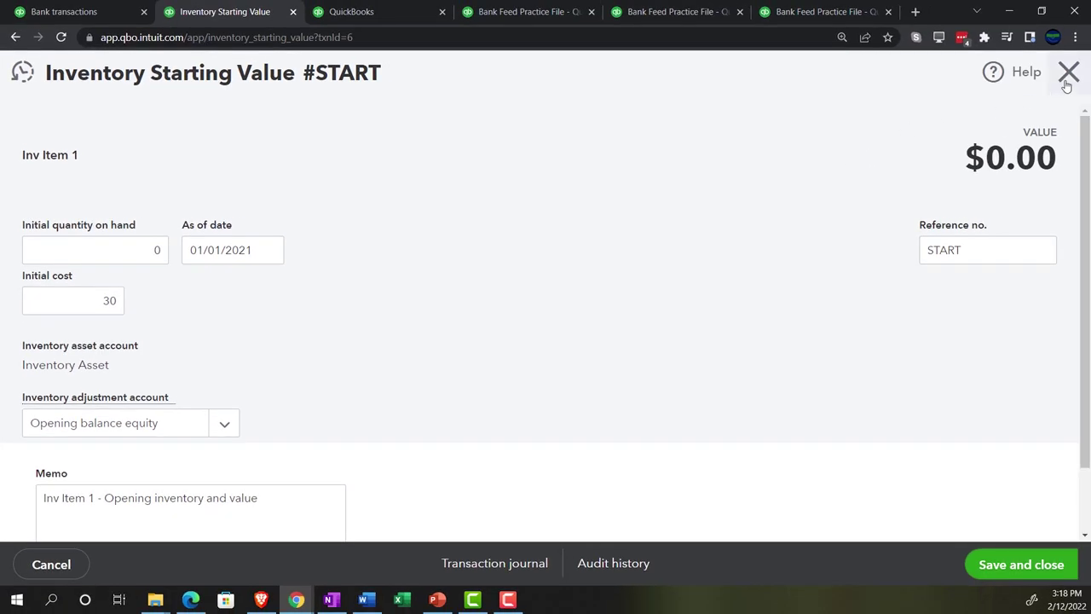
pyautogui.click(1067, 75)
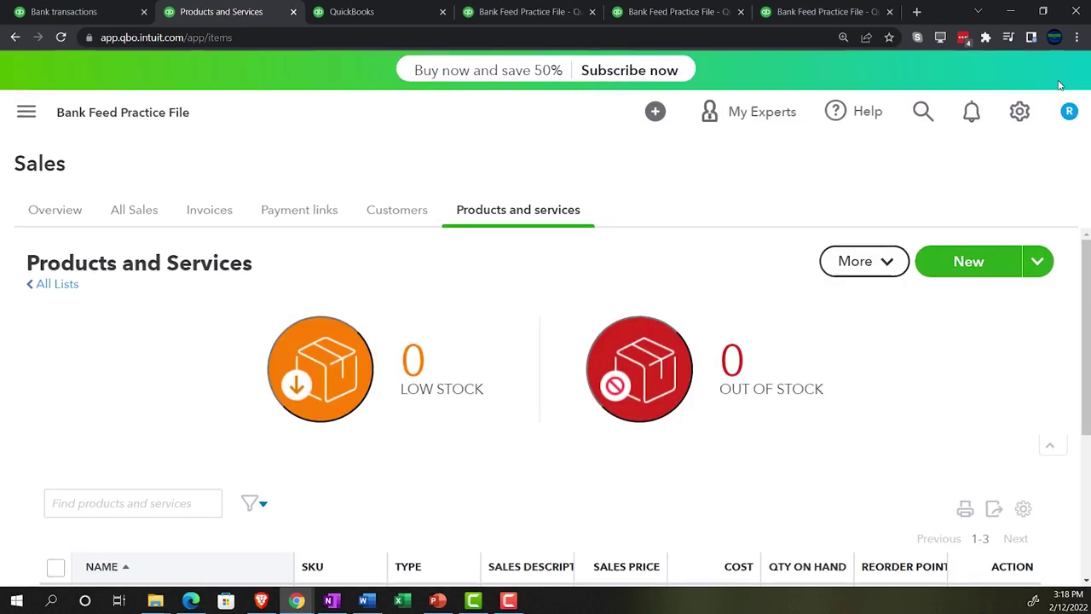
# - Close the spare QuickBooks homepage and rerun the existing Balance Sheet report
pyautogui.click(495, 13)
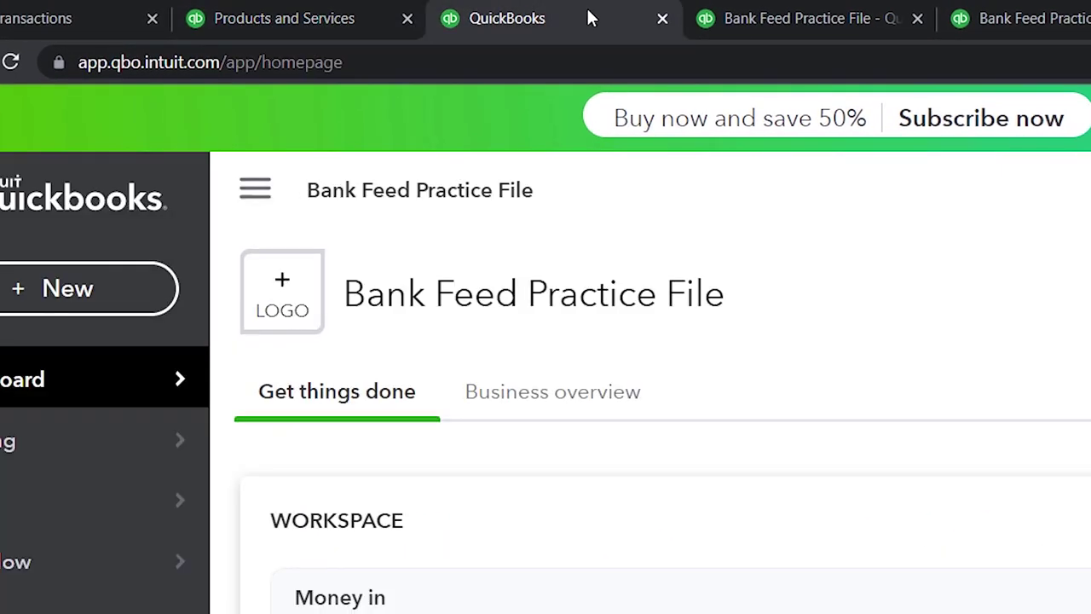
pyautogui.click(663, 20)
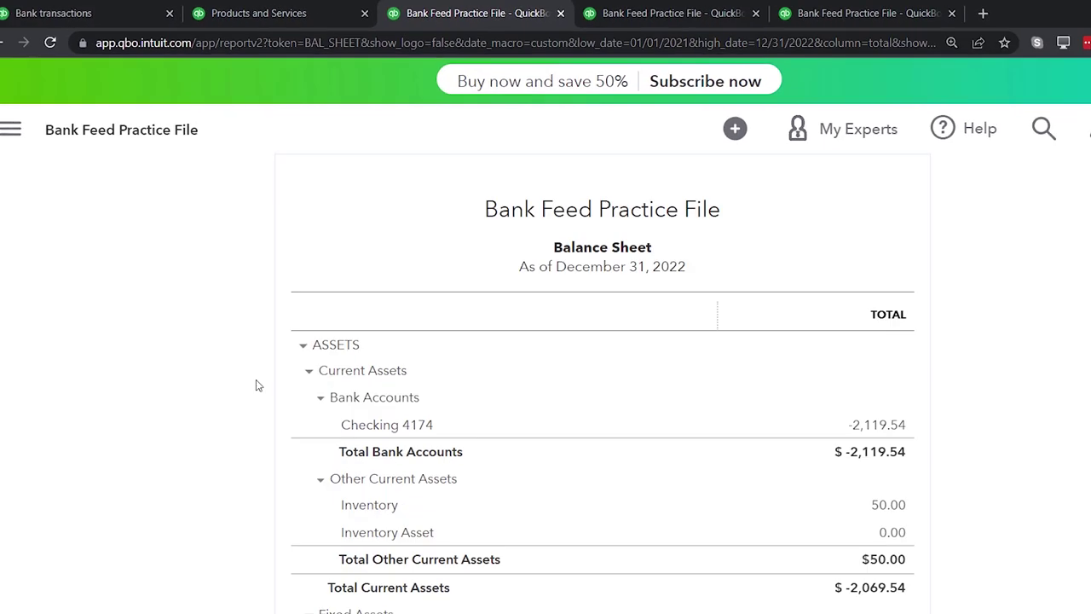
pyautogui.click(784, 307)
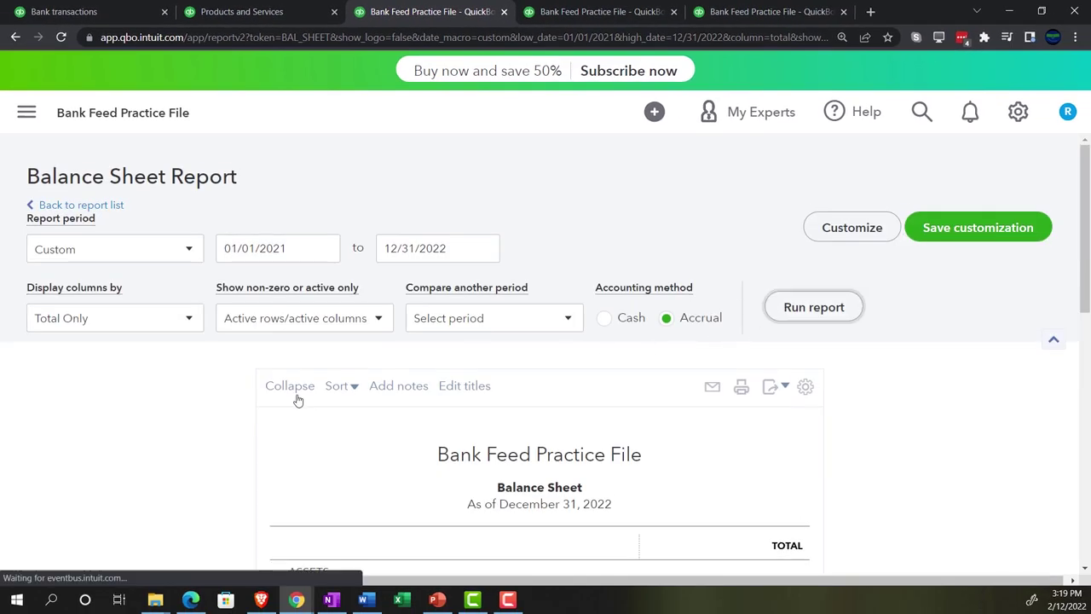
# - Examine the Inventory and Inventory Asset lines under Other Current Assets on the refreshed Balance Sheet
pyautogui.scroll(-3, 297, 401)
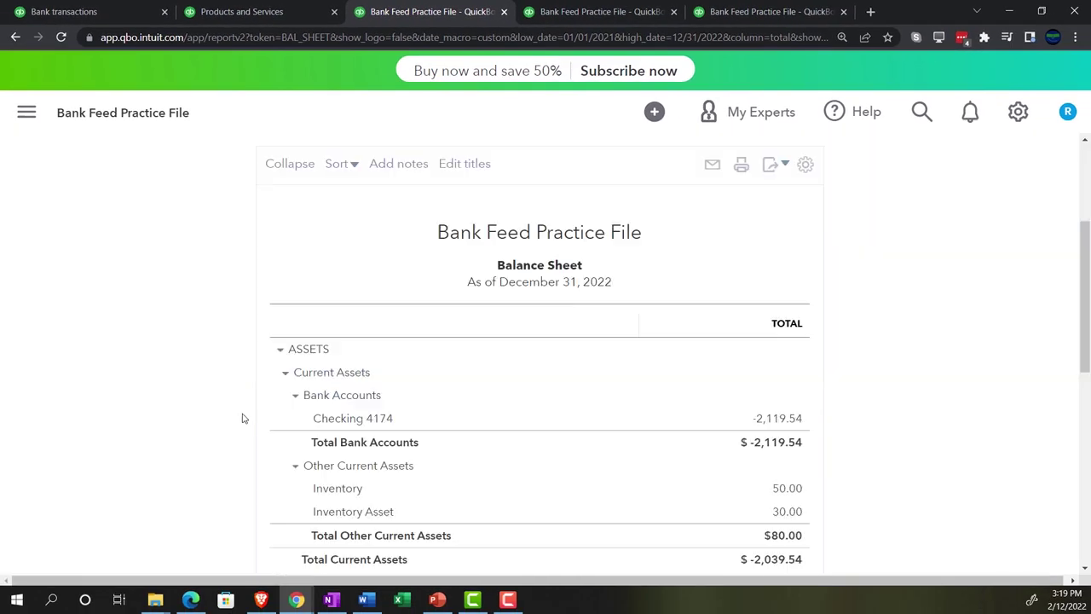
pyautogui.hotkey('ctrl', '+')
pyautogui.hotkey('ctrl', '+')
pyautogui.hotkey('ctrl', '+')
pyautogui.hotkey('ctrl', '+')
pyautogui.scroll(-4, 191, 410)
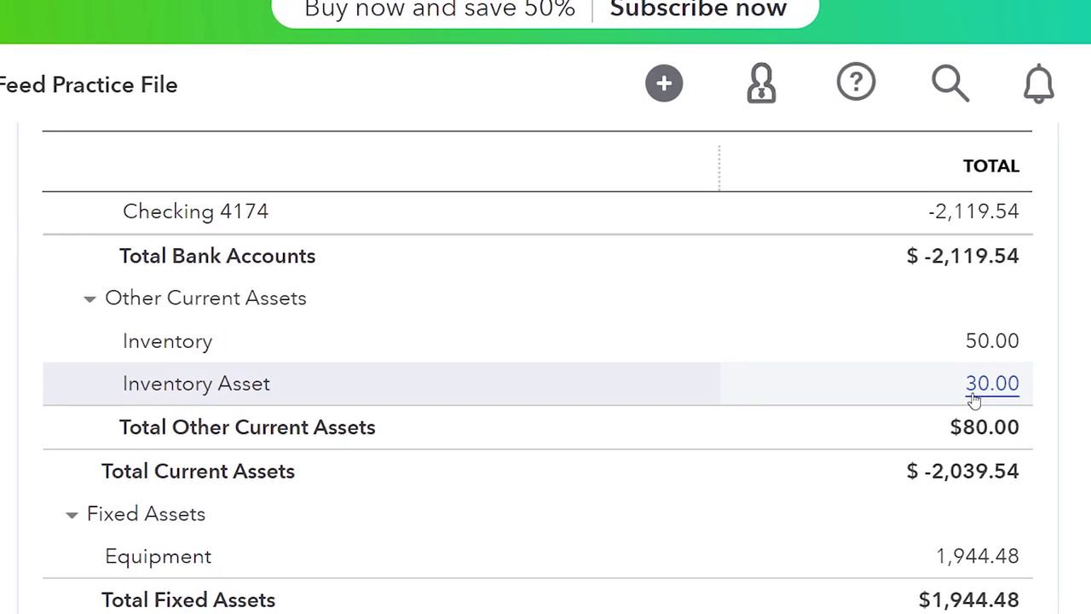
pyautogui.scroll(1, 975, 401)
pyautogui.scroll(3, 974, 400)
pyautogui.scroll(-1, 975, 397)
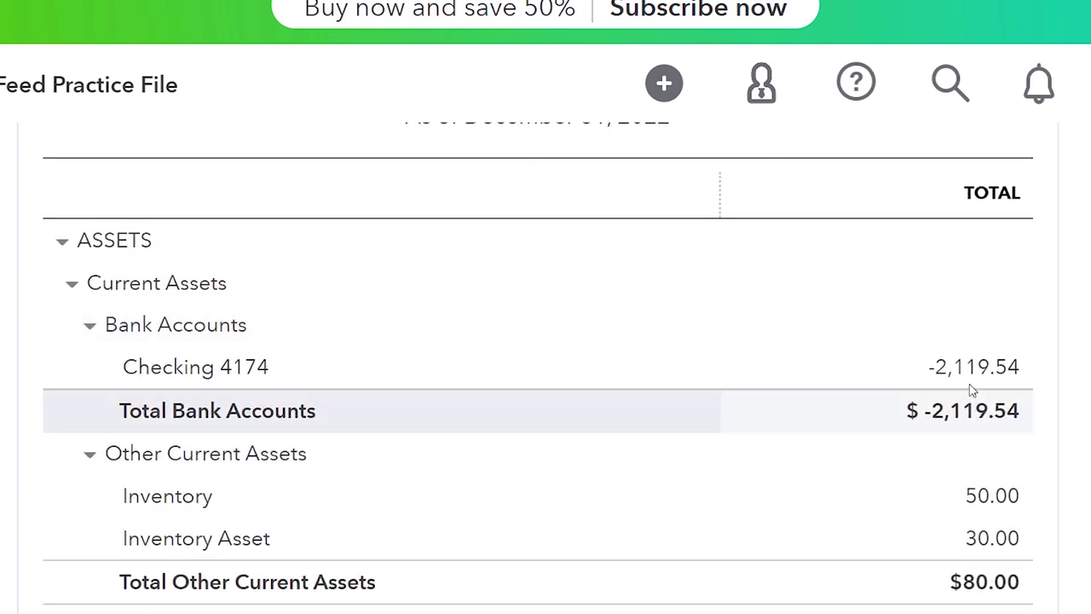
# - Review the transaction detail behind the checking account's balance and return to the Balance Sheet summary
pyautogui.click(920, 373)
pyautogui.hotkey('ctrl', '-')
pyautogui.hotkey('ctrl', '-')
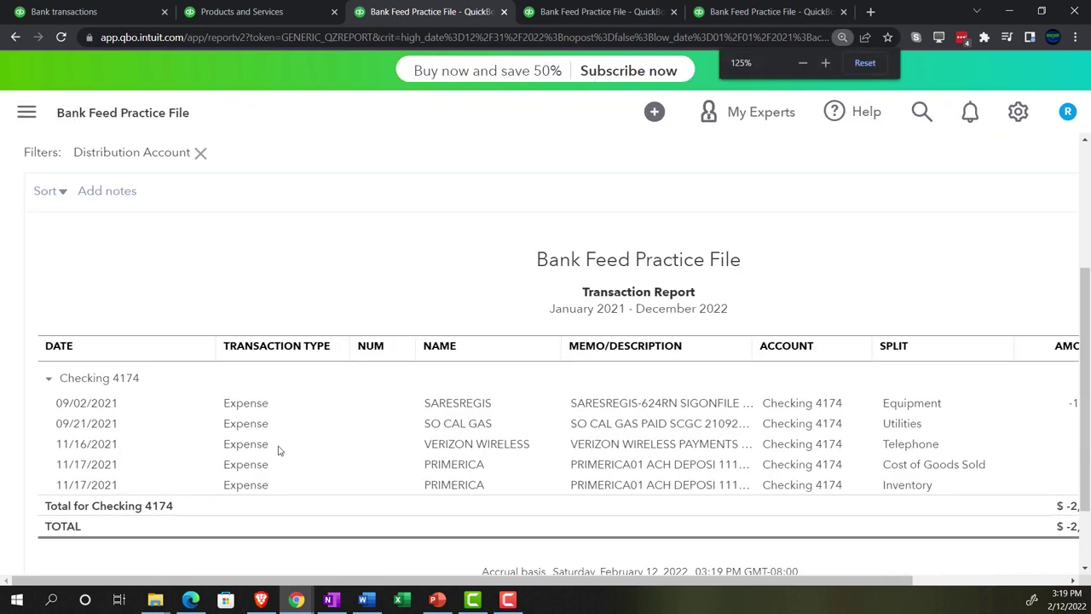
pyautogui.scroll(3, 187, 284)
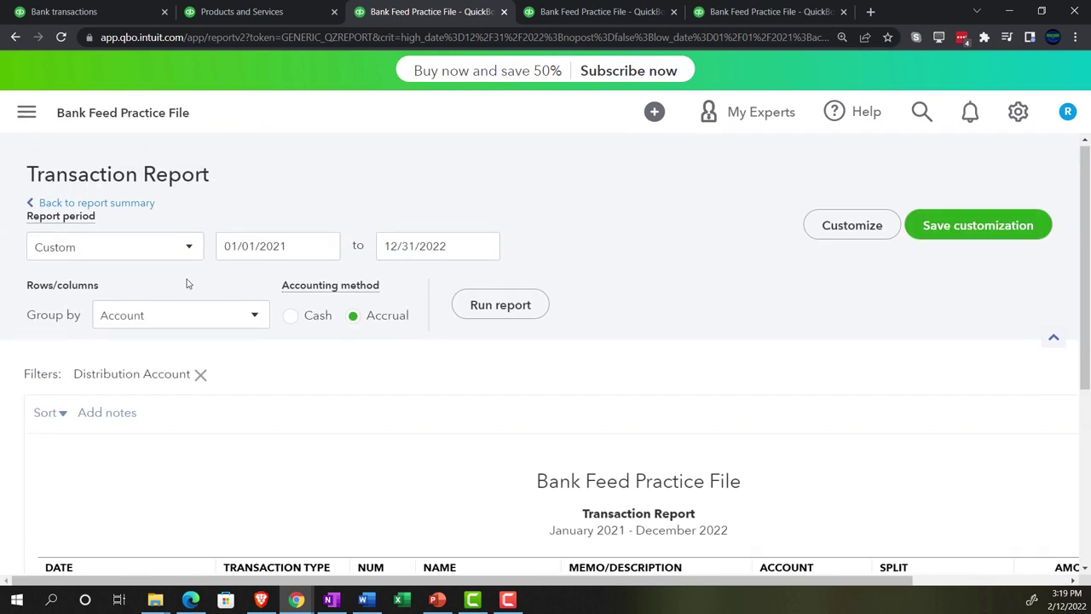
pyautogui.click(133, 203)
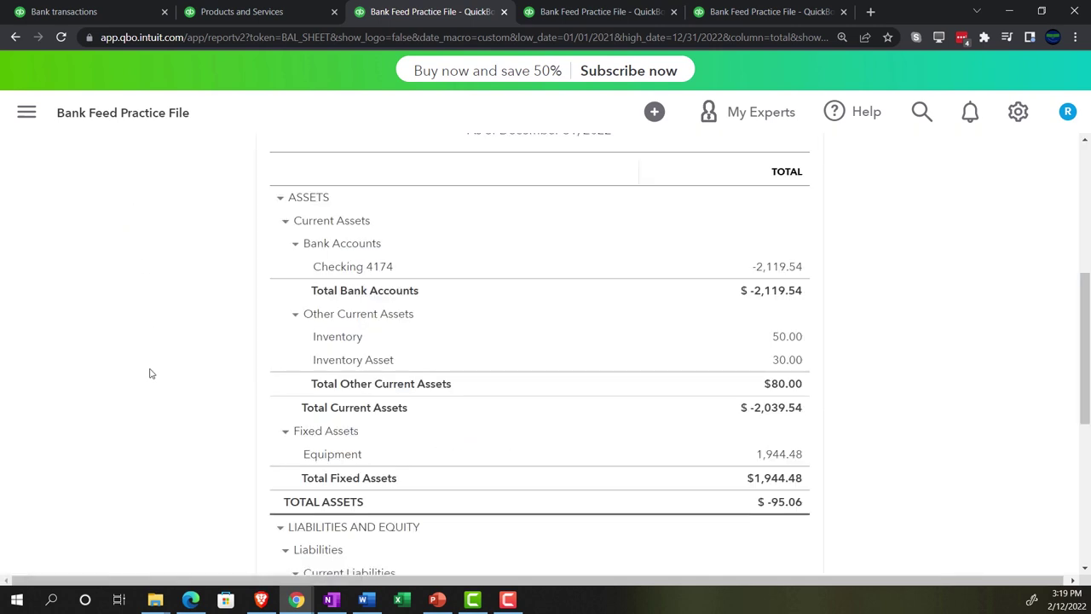
# - Examine the Balance Sheet's Accounts Payable line and compare it with the bank and inventory accounts
pyautogui.scroll(-3, 149, 373)
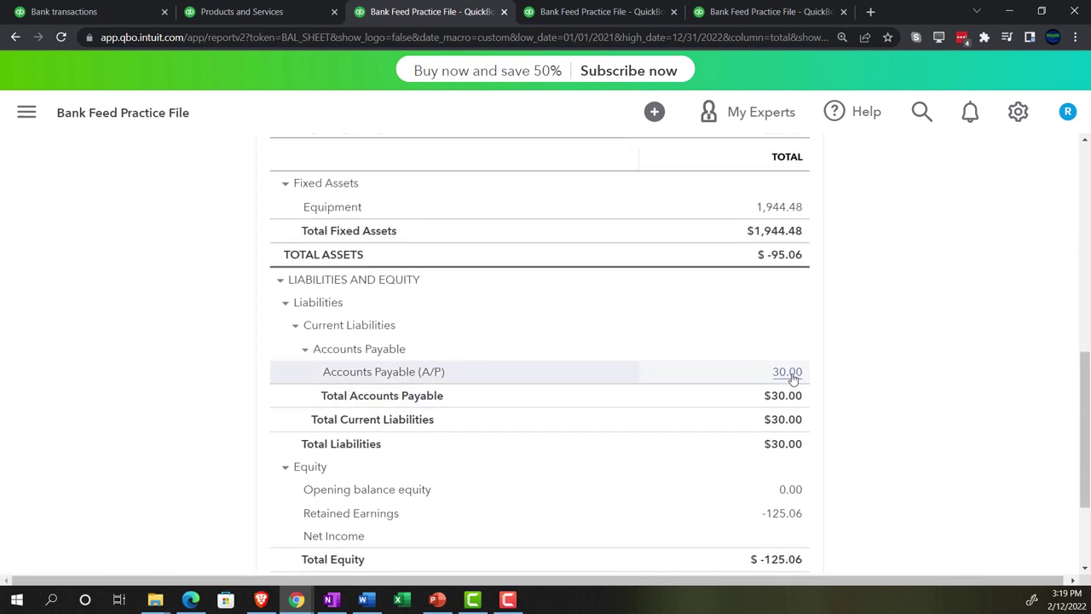
pyautogui.hotkey('ctrl', '+')
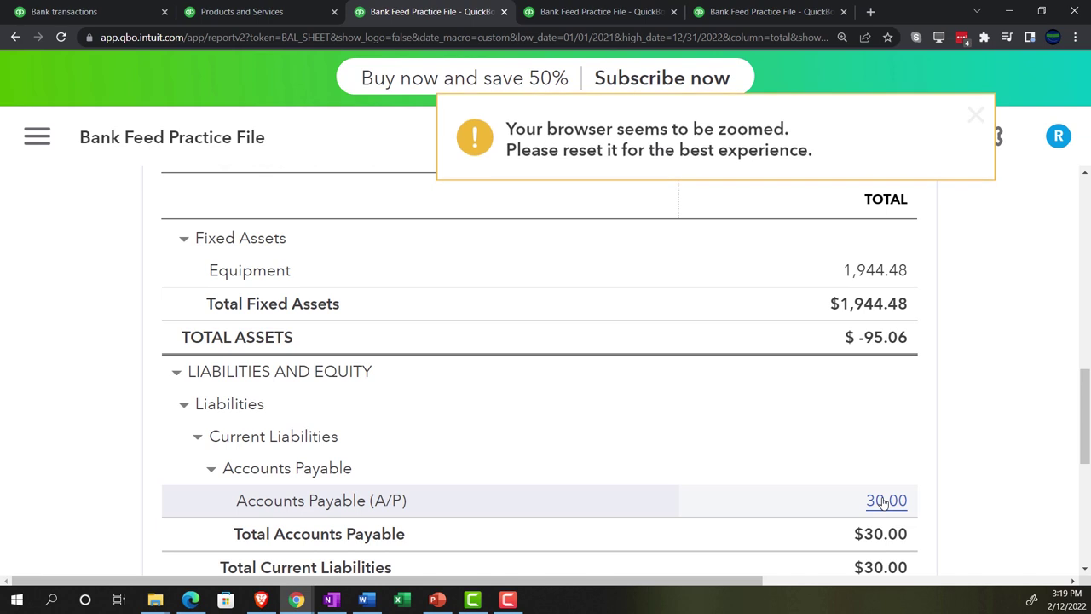
pyautogui.scroll(3, 883, 499)
pyautogui.scroll(2, 873, 401)
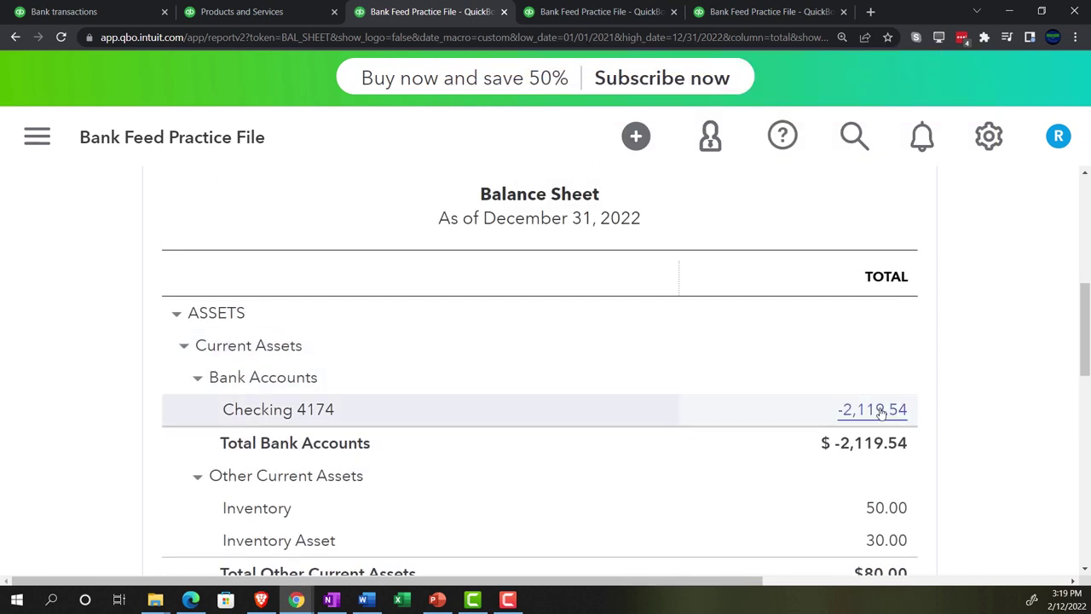
pyautogui.scroll(-2, 882, 413)
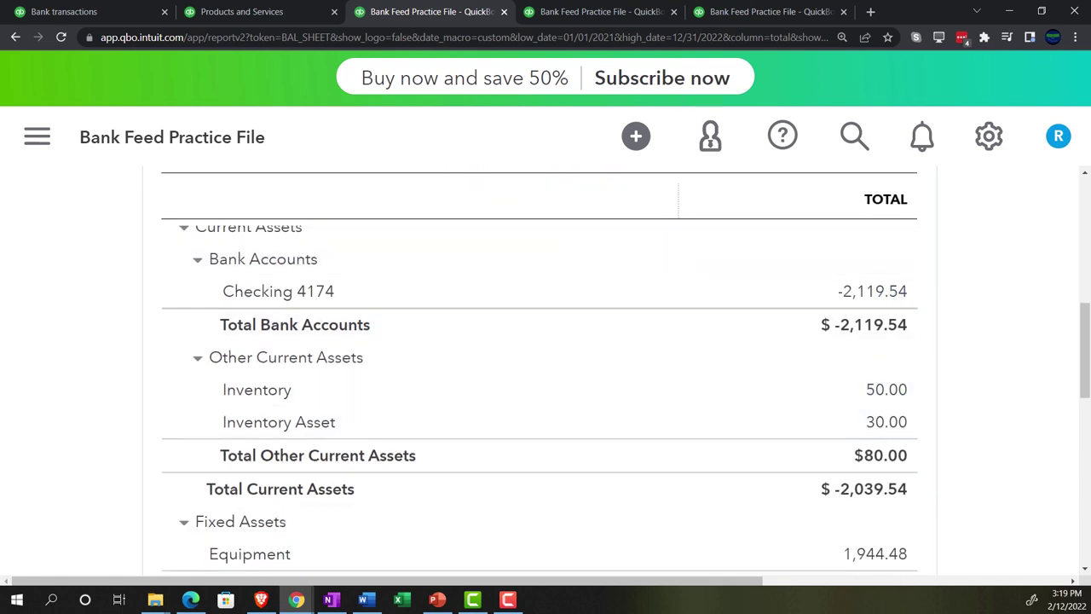
# - Look at the Profit and Loss report, and duplicate the Trial Balance report in a new browser tab
pyautogui.click(579, 14)
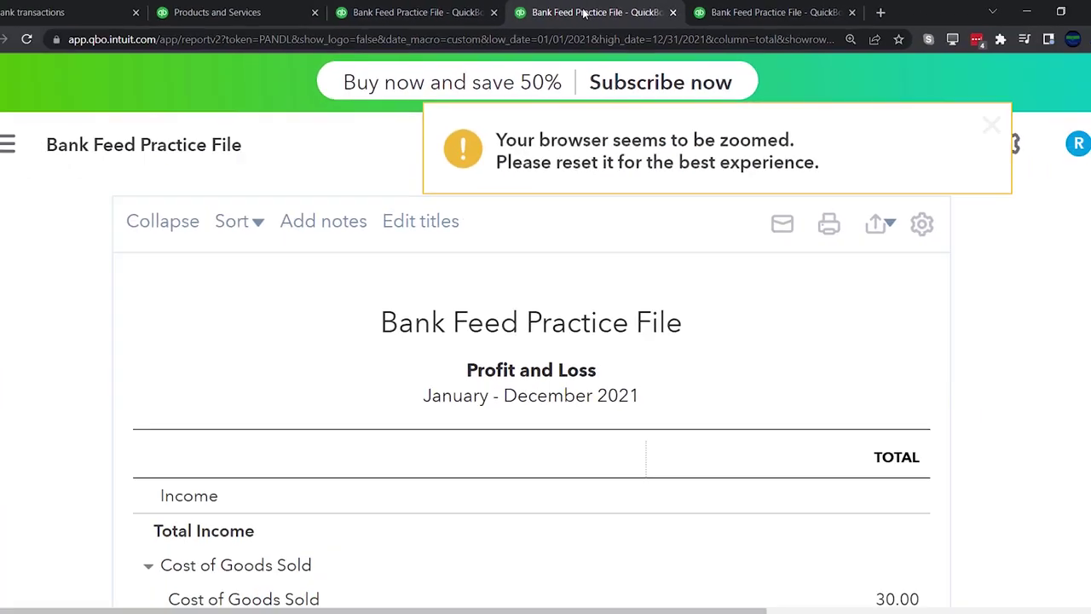
pyautogui.click(761, 14)
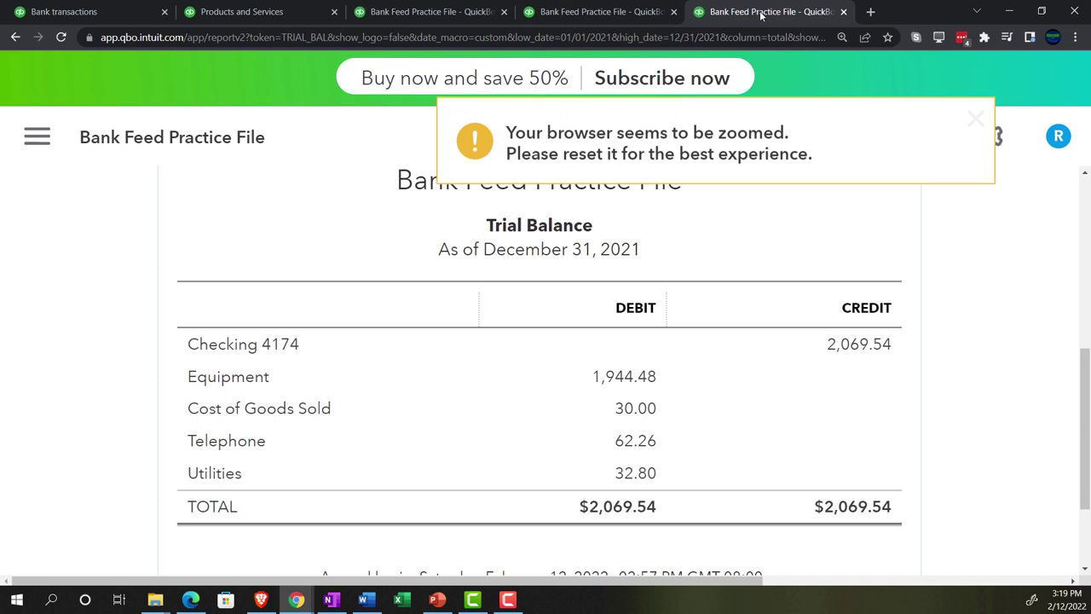
pyautogui.rightClick(761, 14)
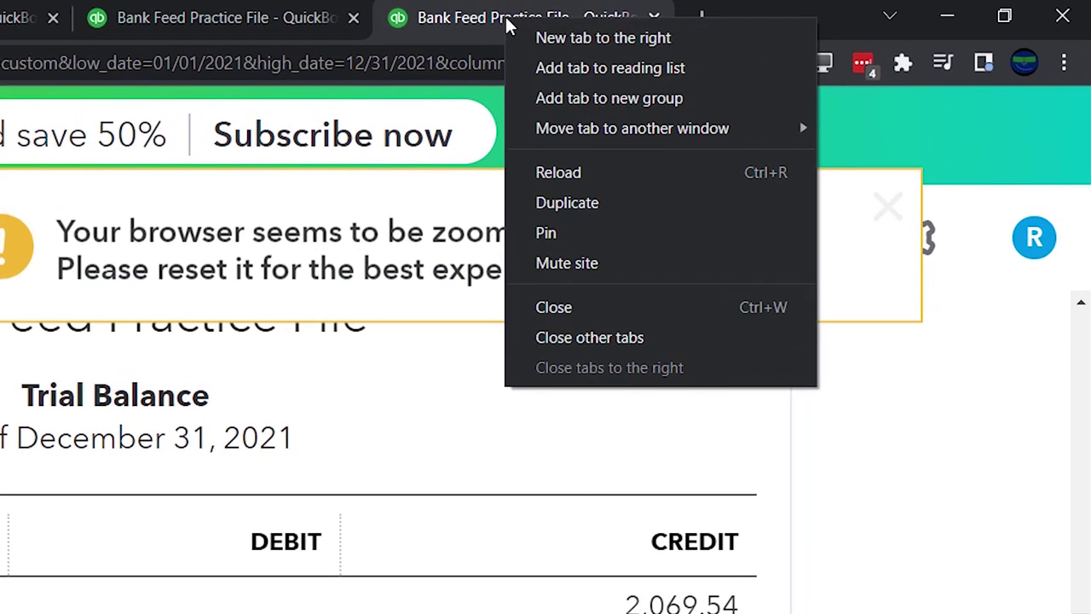
pyautogui.click(550, 200)
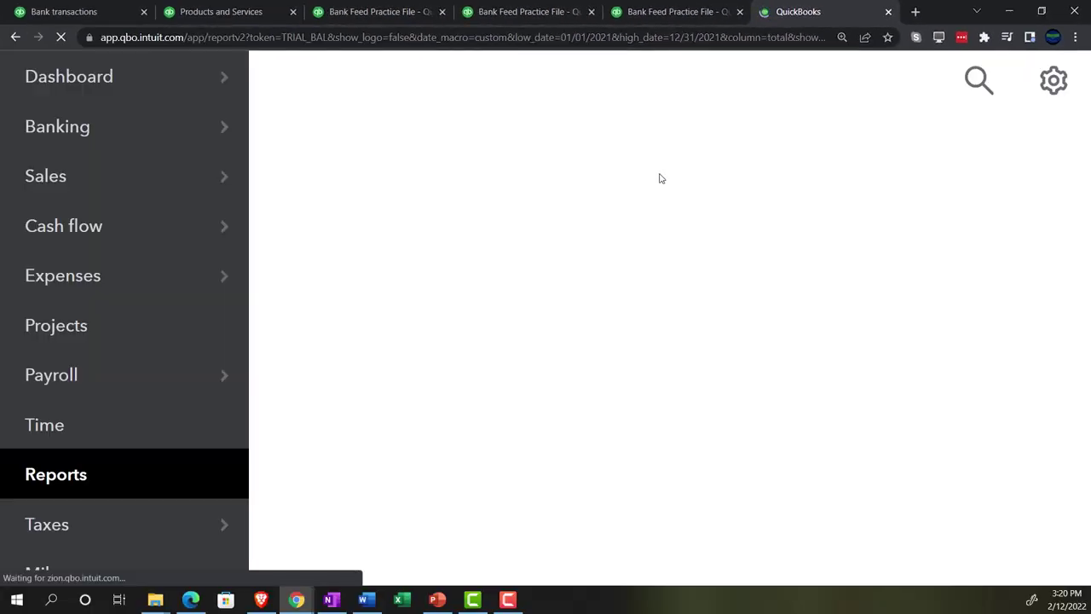
pyautogui.hotkey('ctrl', '-')
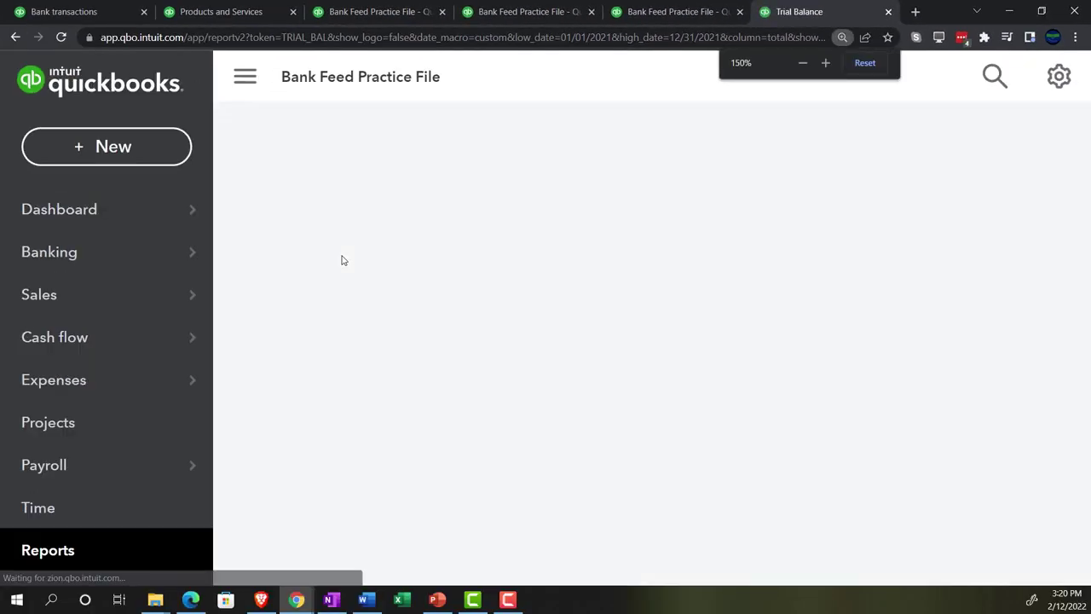
# - Look over the Trial Balance, return to the report list and open the Inventory Valuation Summary report
pyautogui.hotkey('ctrl', '-')
pyautogui.scroll(-3, 341, 260)
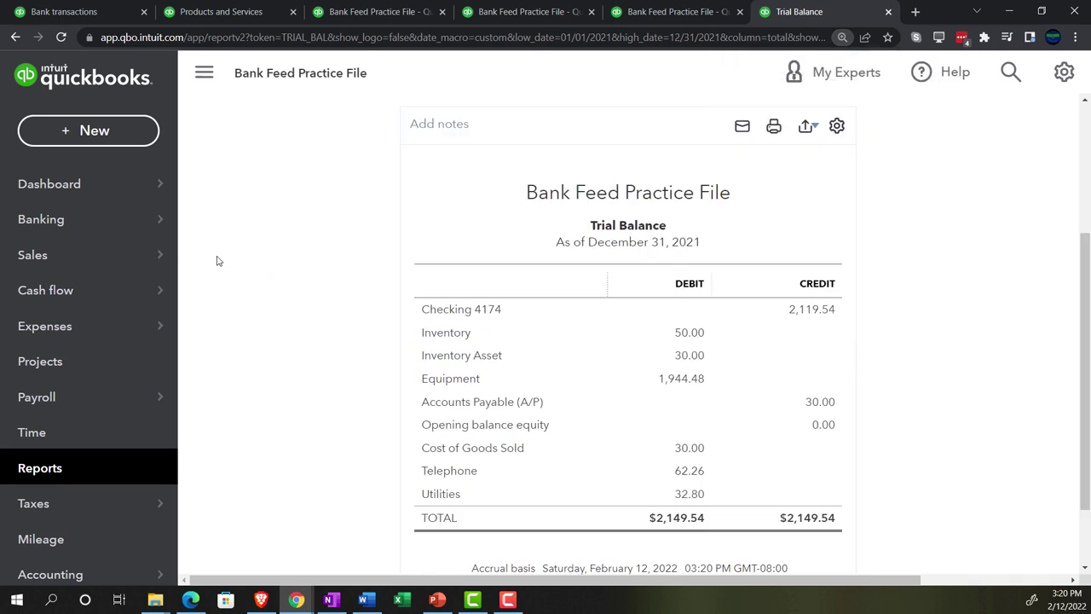
pyautogui.moveTo(76, 257)
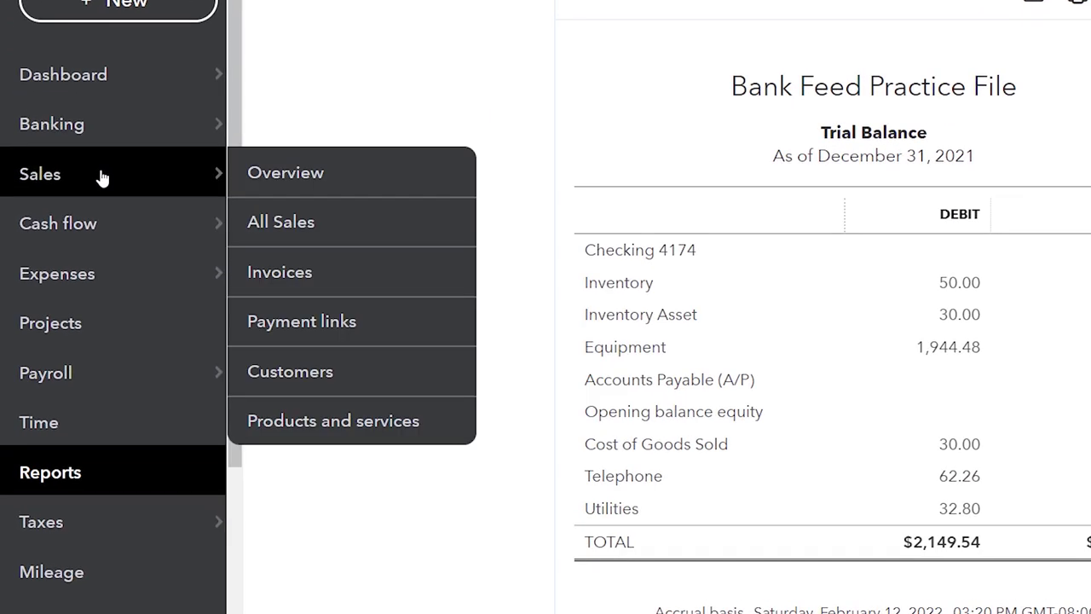
pyautogui.scroll(1, 101, 177)
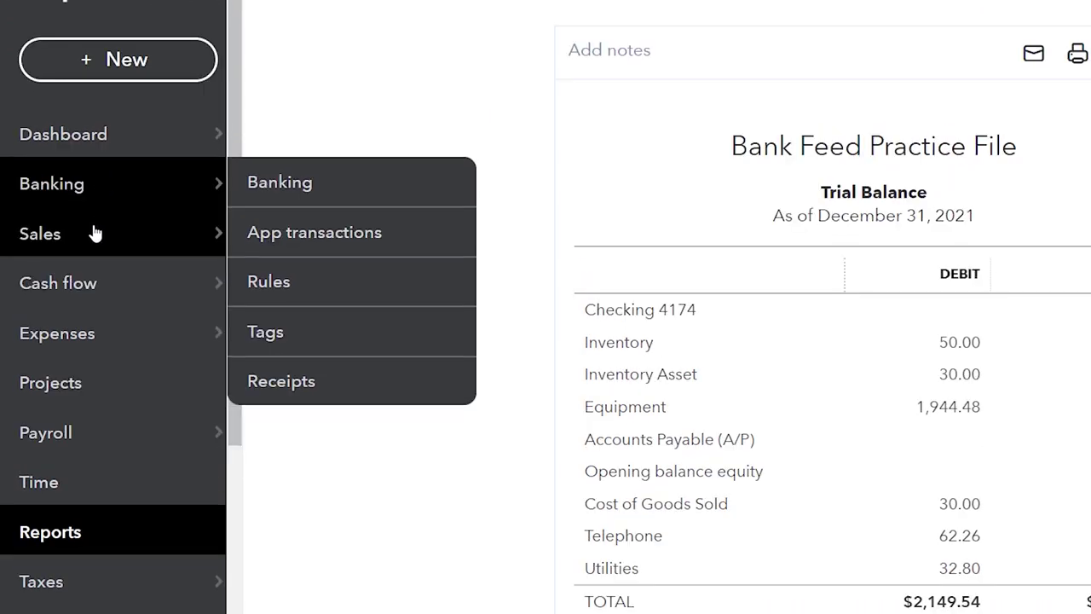
pyautogui.click(48, 533)
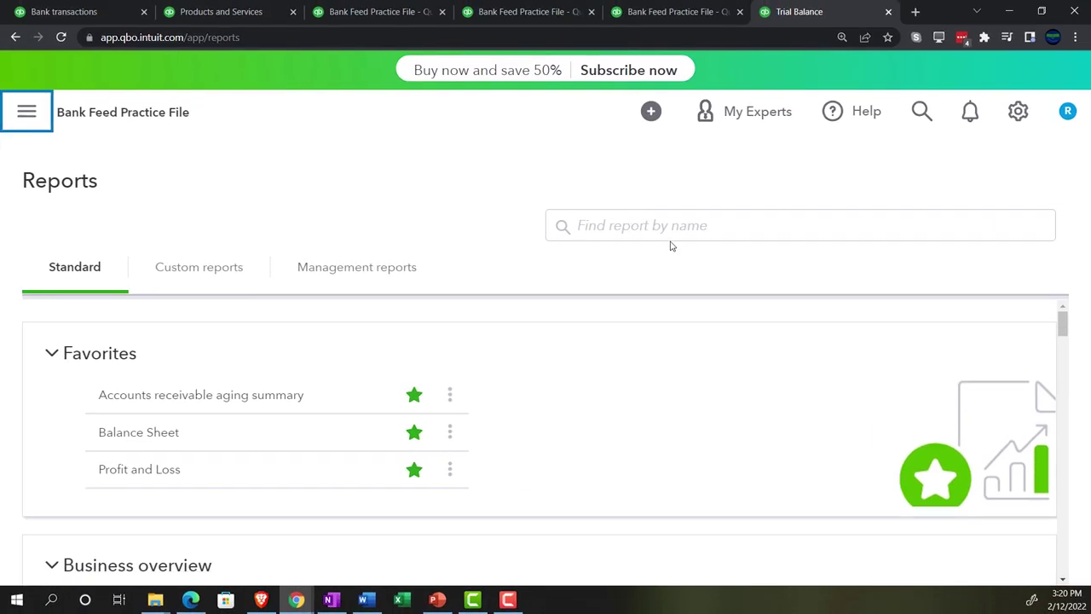
pyautogui.click(669, 226)
pyautogui.write('inve')
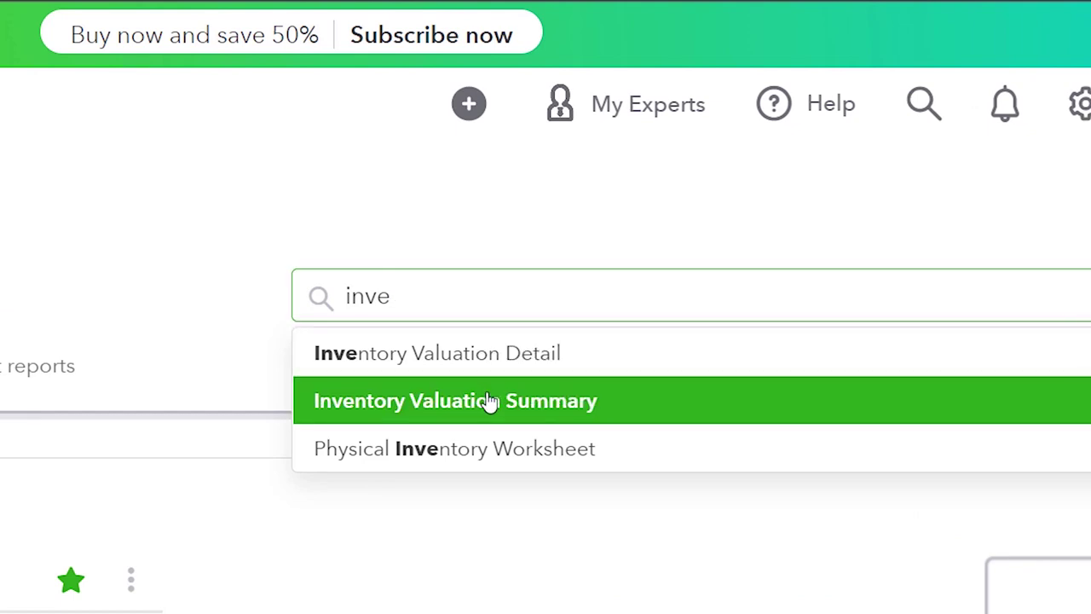
pyautogui.click(490, 403)
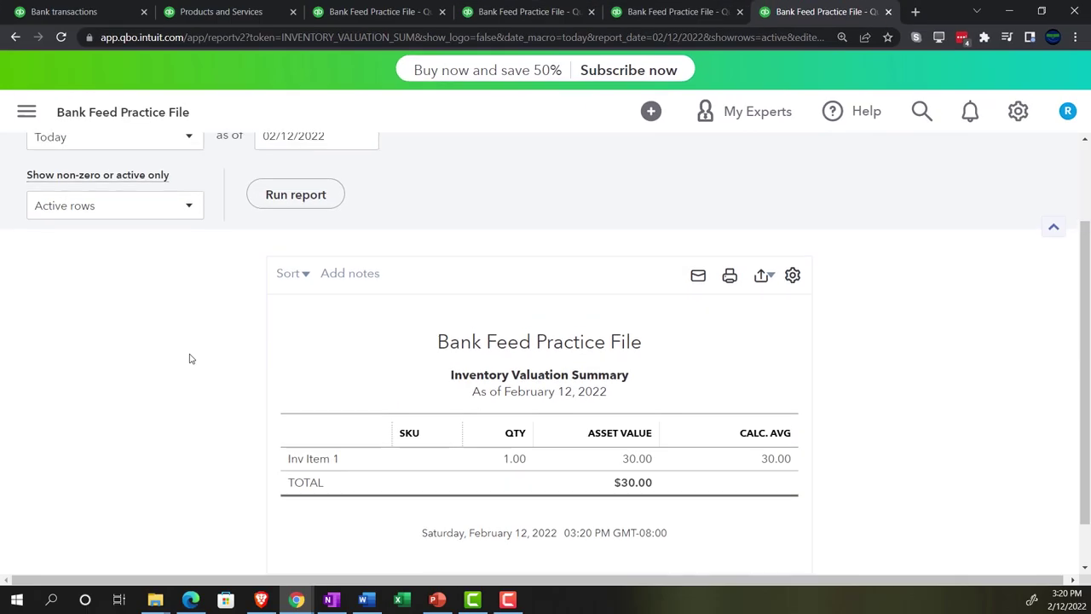
# - Examine the quantity, asset value and average cost of Inv Item 1 in the Inventory Valuation Summary
pyautogui.scroll(2, 191, 359)
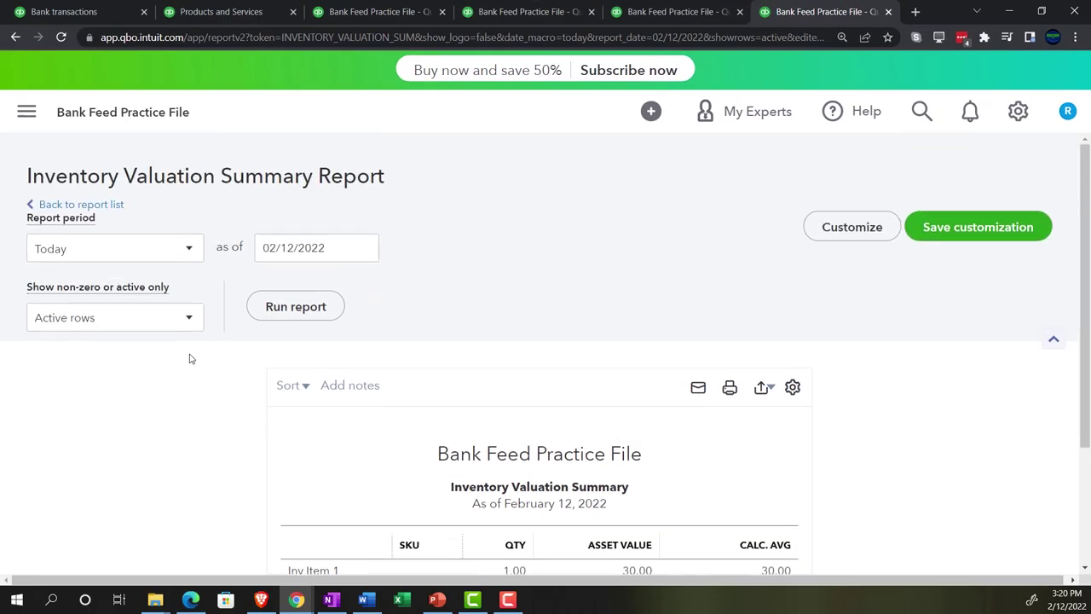
pyautogui.scroll(-3, 191, 359)
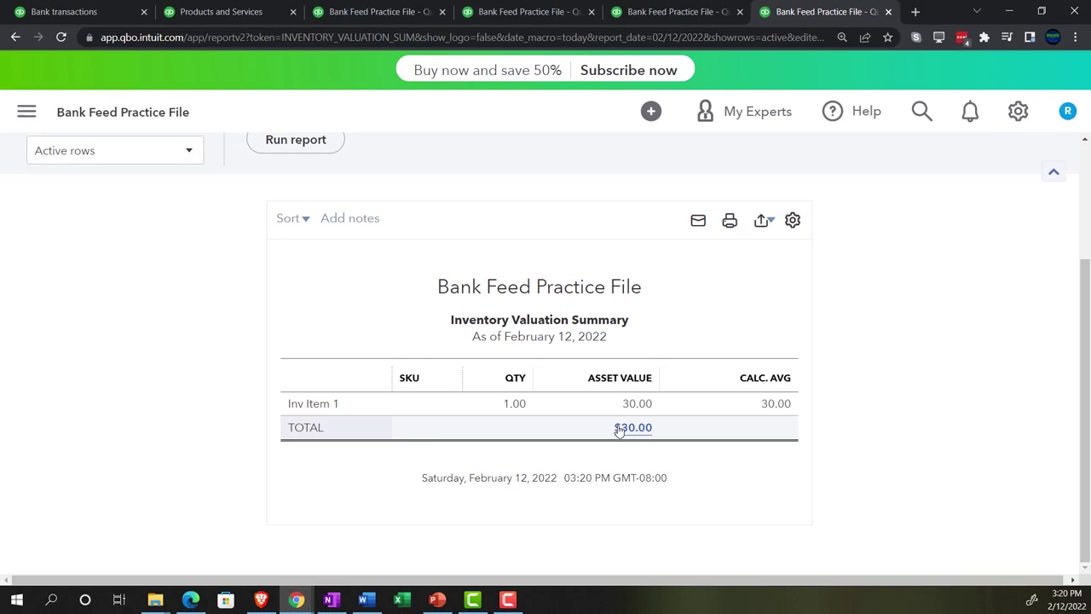
pyautogui.hotkey('ctrl', '+')
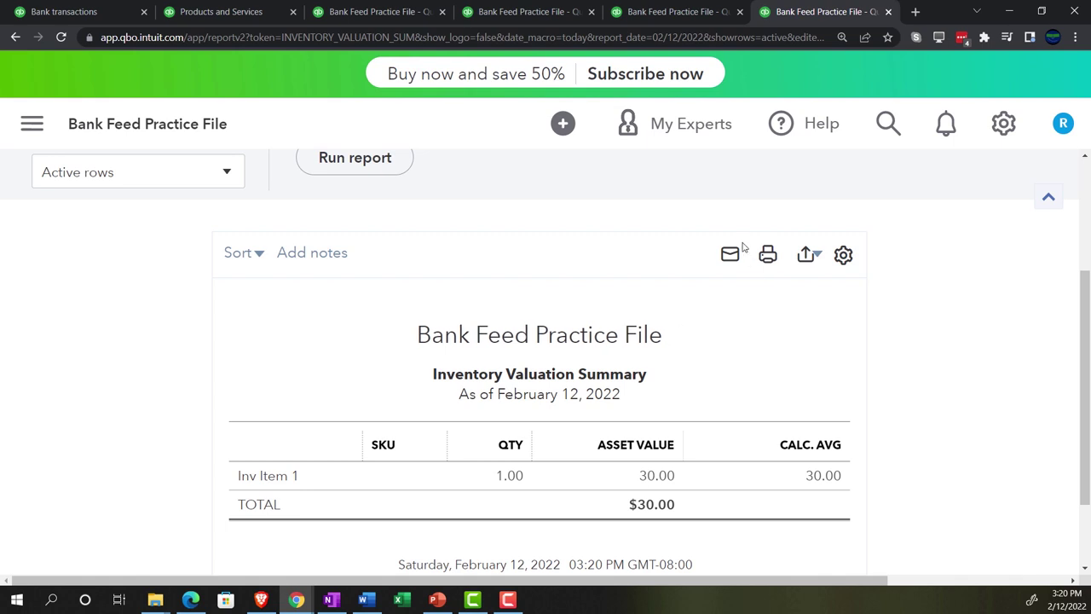
# - Check the Balance Sheet's inventory lines, and review the 10/18/2021 PRIMERICA bank feed transaction's categorization details
pyautogui.click(382, 11)
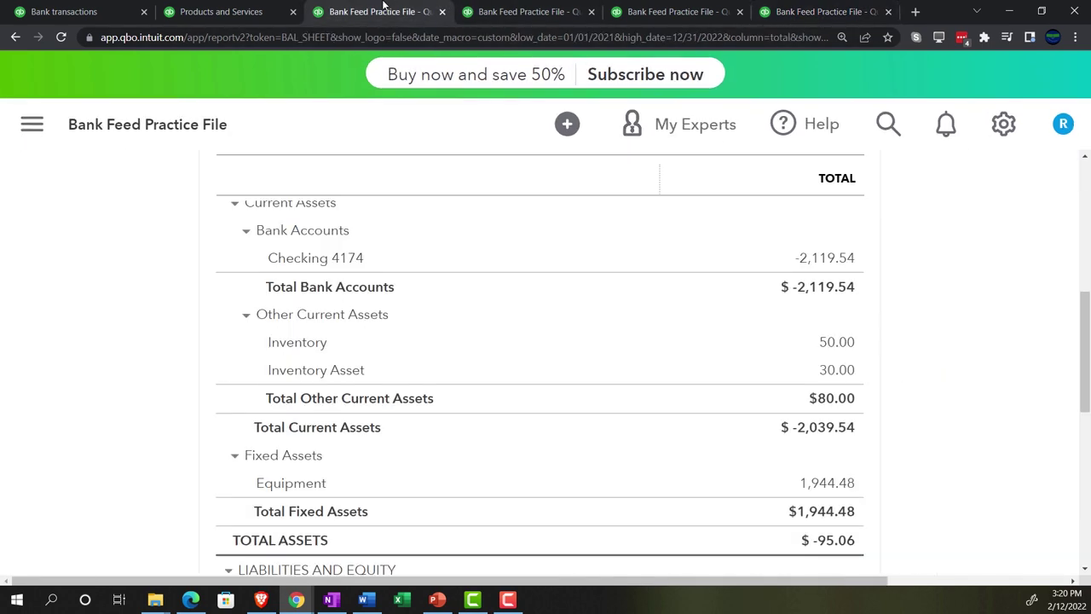
pyautogui.click(213, 9)
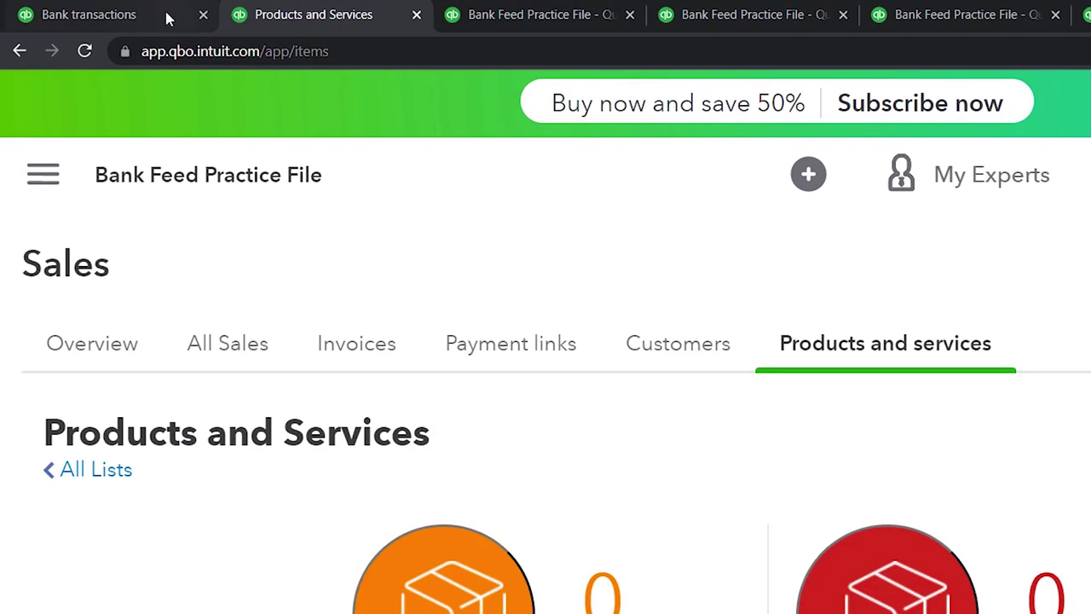
pyautogui.click(166, 17)
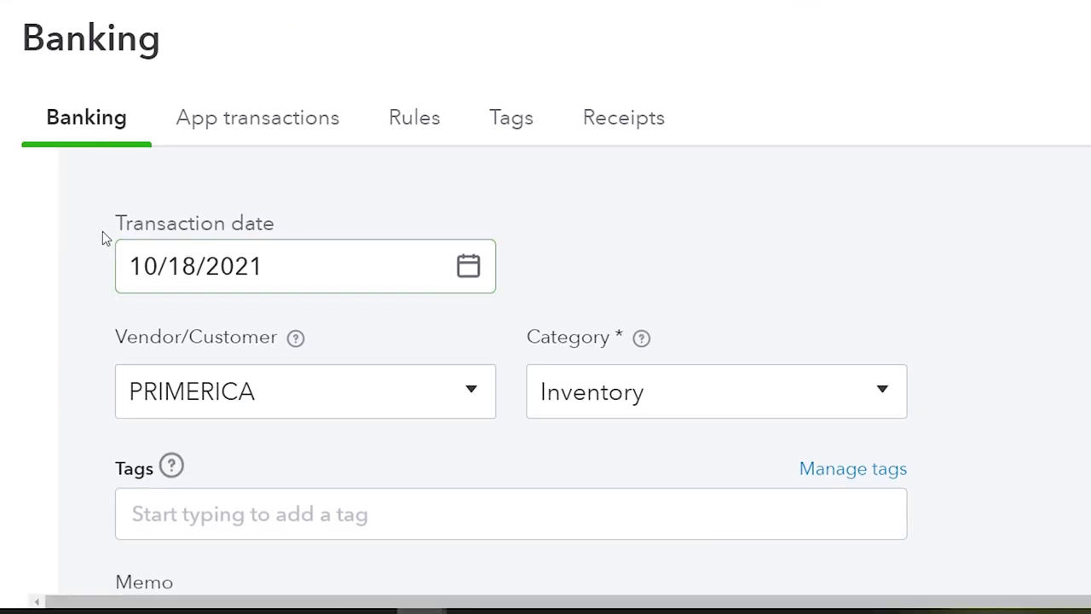
pyautogui.scroll(-1, 102, 234)
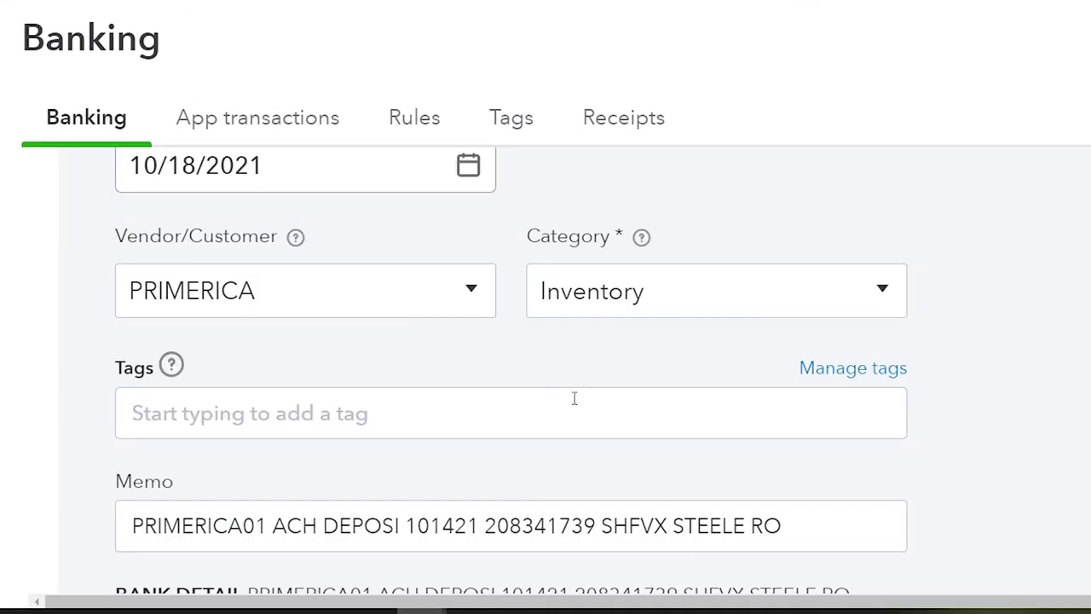
pyautogui.scroll(1, 546, 397)
pyautogui.scroll(-2, 544, 398)
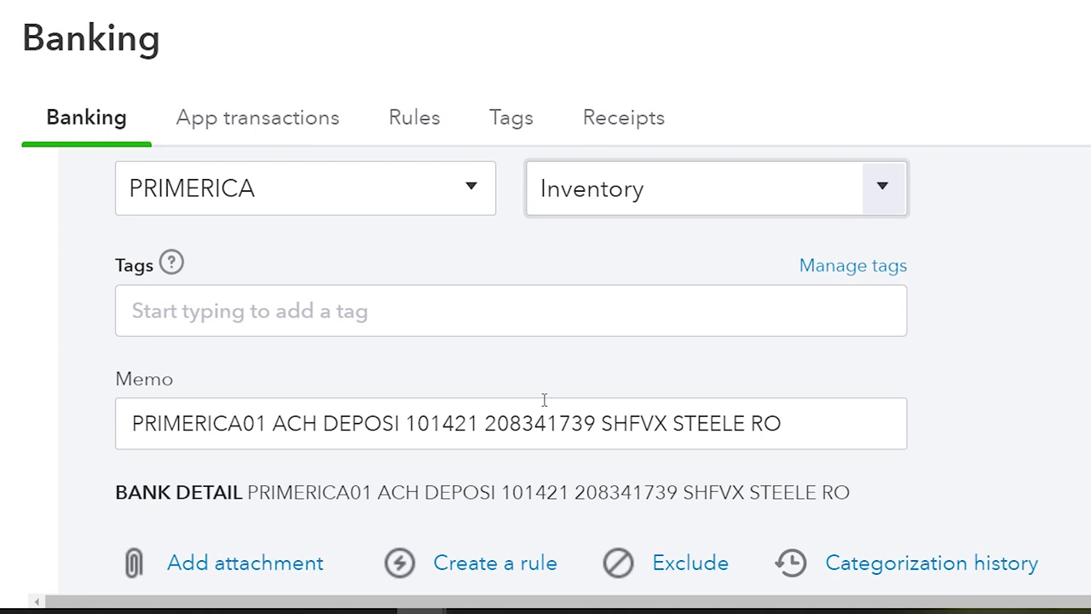
pyautogui.scroll(3, 544, 399)
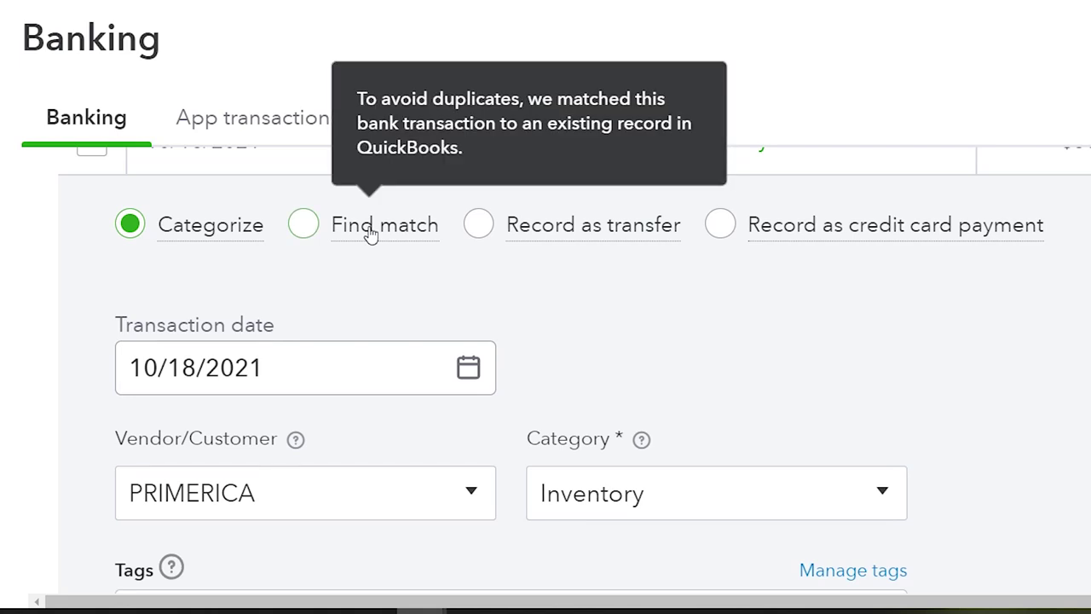
# - Match the 10/18/2021 PRIMERICA bank transaction to the open bill dated 01/02/2021 for $30.00 and save the match
pyautogui.click(369, 230)
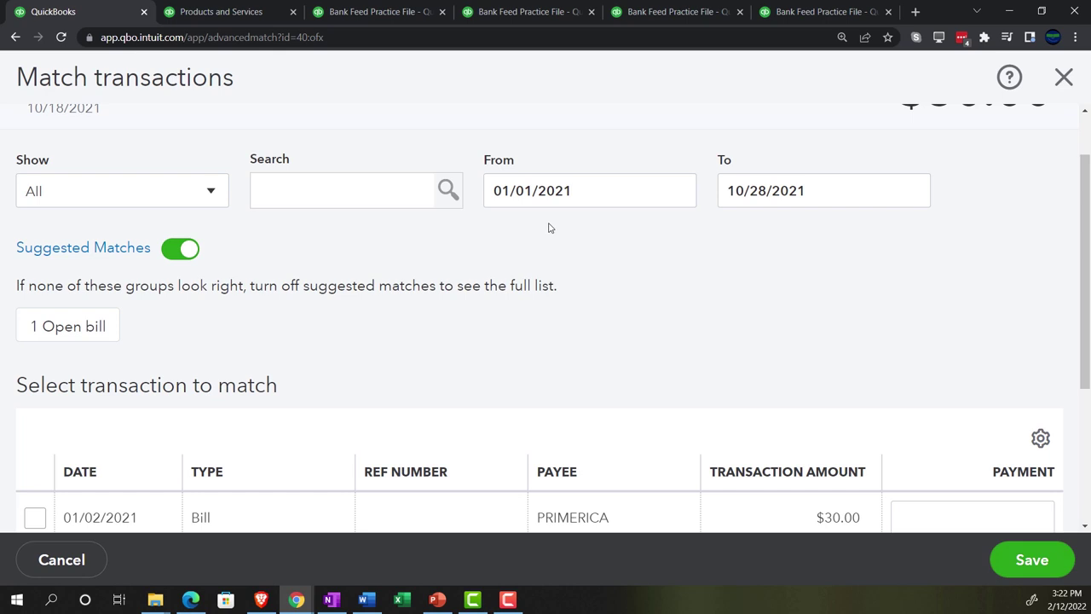
pyautogui.scroll(-1, 550, 228)
pyautogui.scroll(-1, 550, 228)
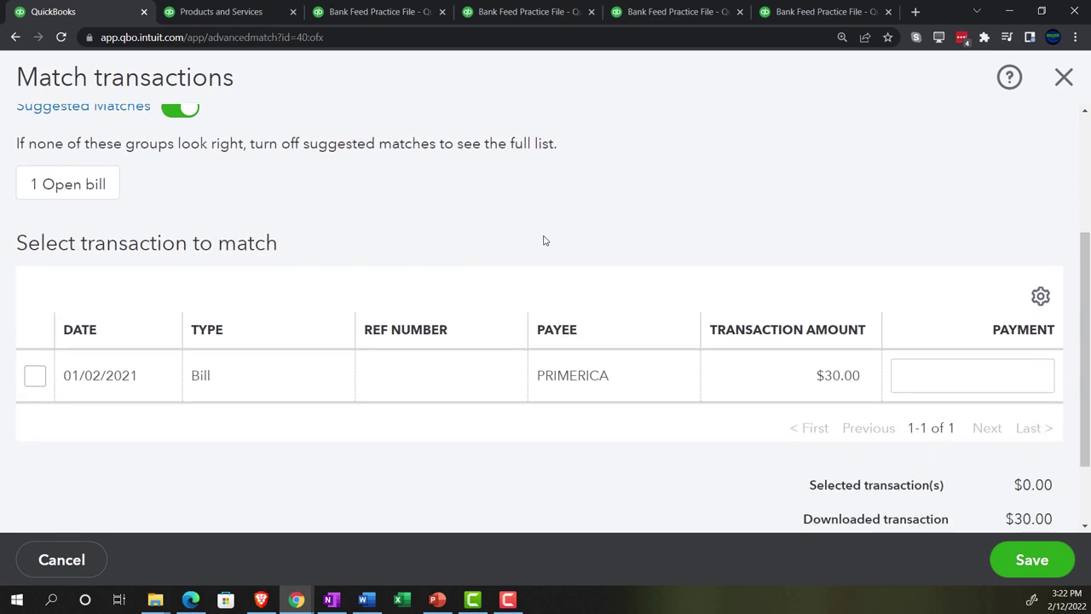
pyautogui.click(35, 377)
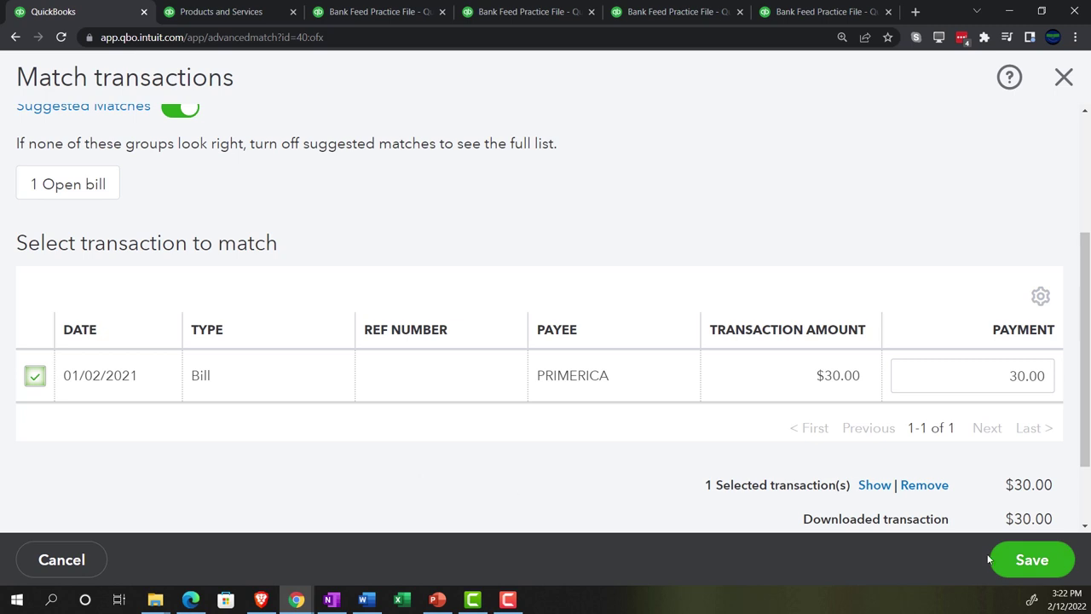
pyautogui.click(1030, 558)
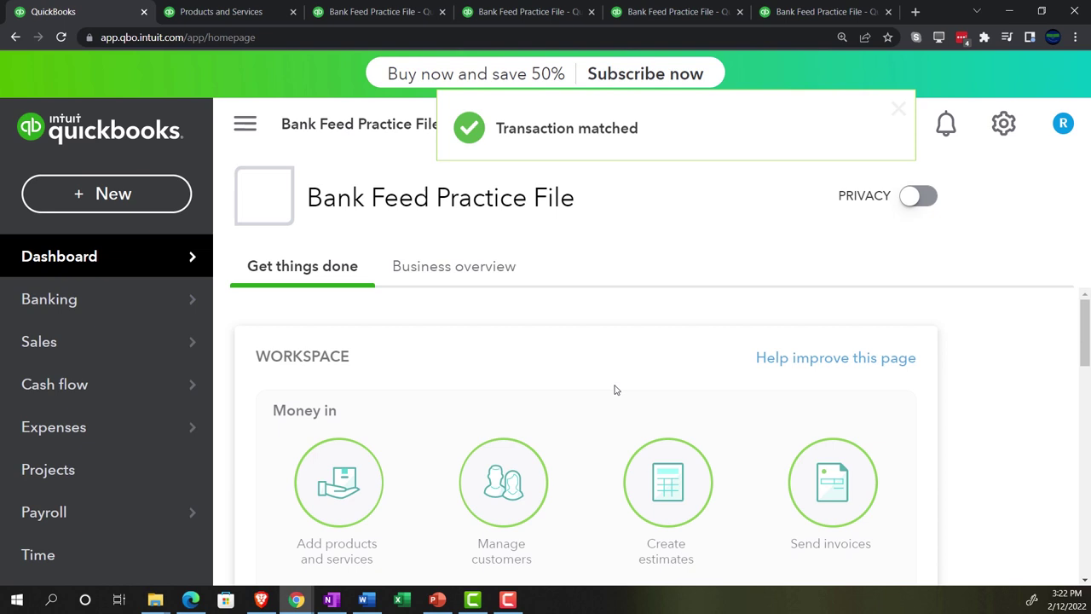
# - Open the checking account's transaction detail from the Balance Sheet and inspect the 10/18/2021 PRIMERICA bill payment
pyautogui.click(341, 12)
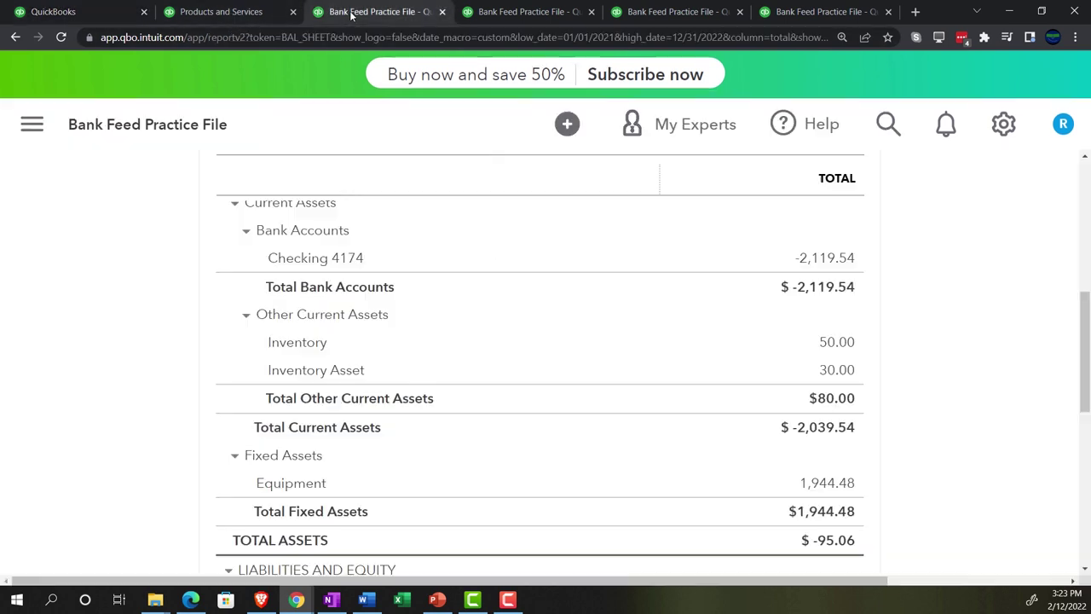
pyautogui.hotkey('ctrl', '+')
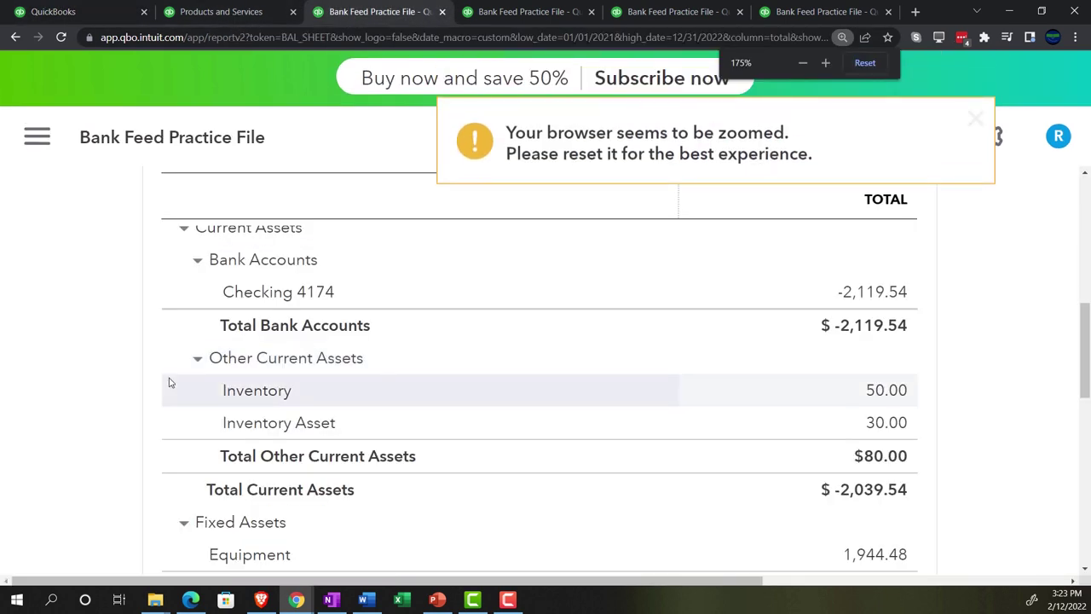
pyautogui.scroll(2, 169, 382)
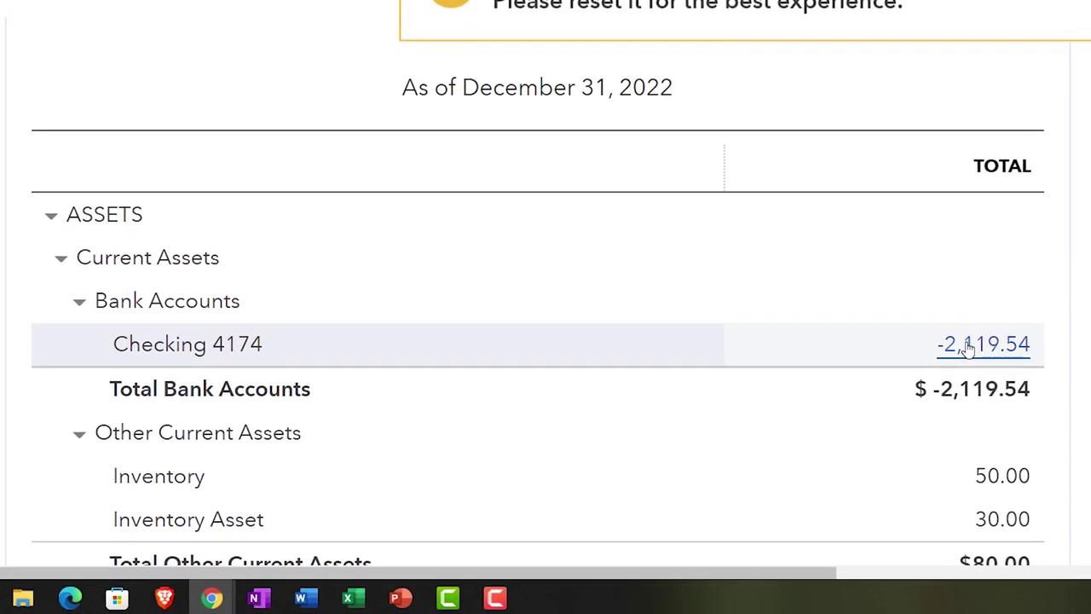
pyautogui.click(968, 350)
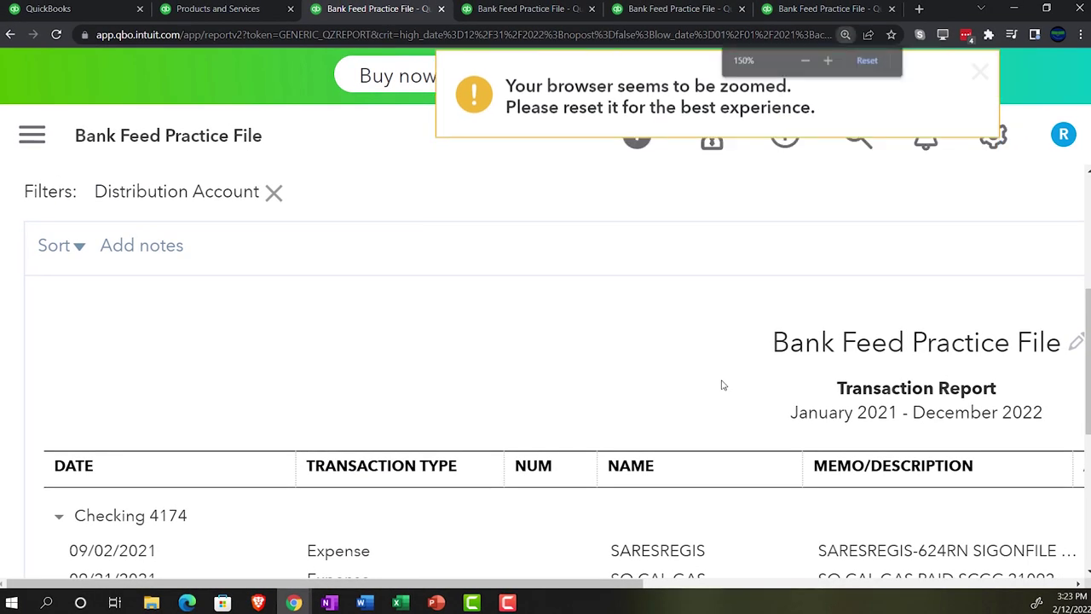
pyautogui.hotkey('ctrl', '-')
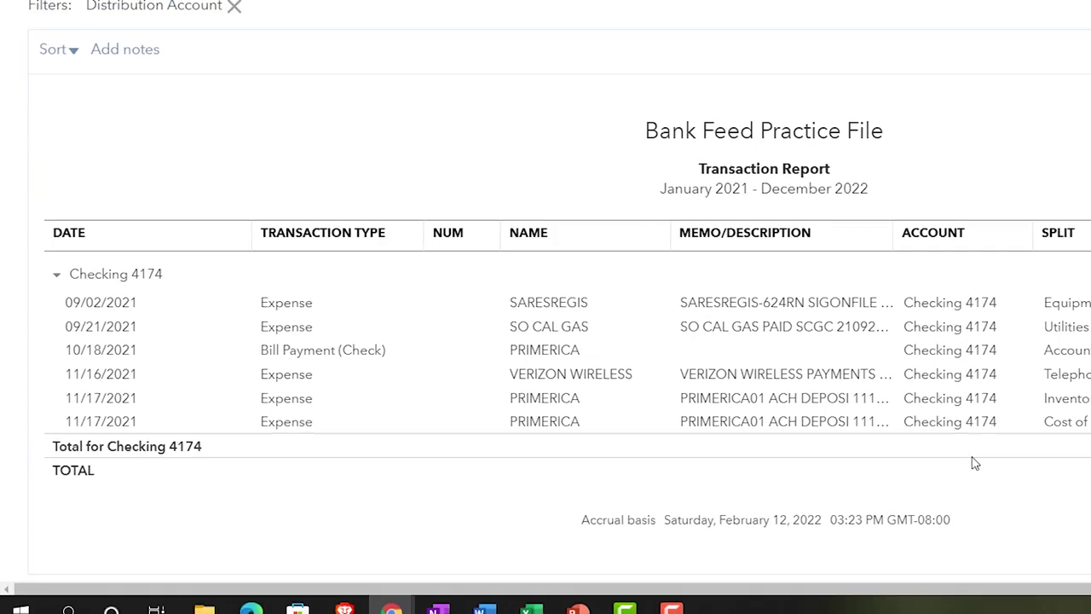
pyautogui.click(996, 400)
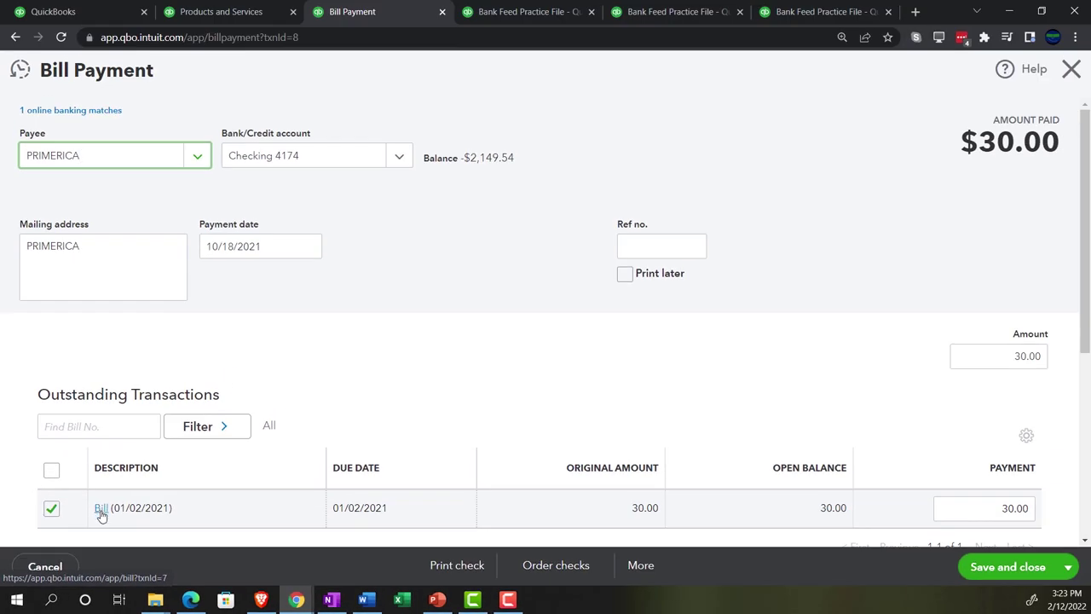
pyautogui.click(1076, 69)
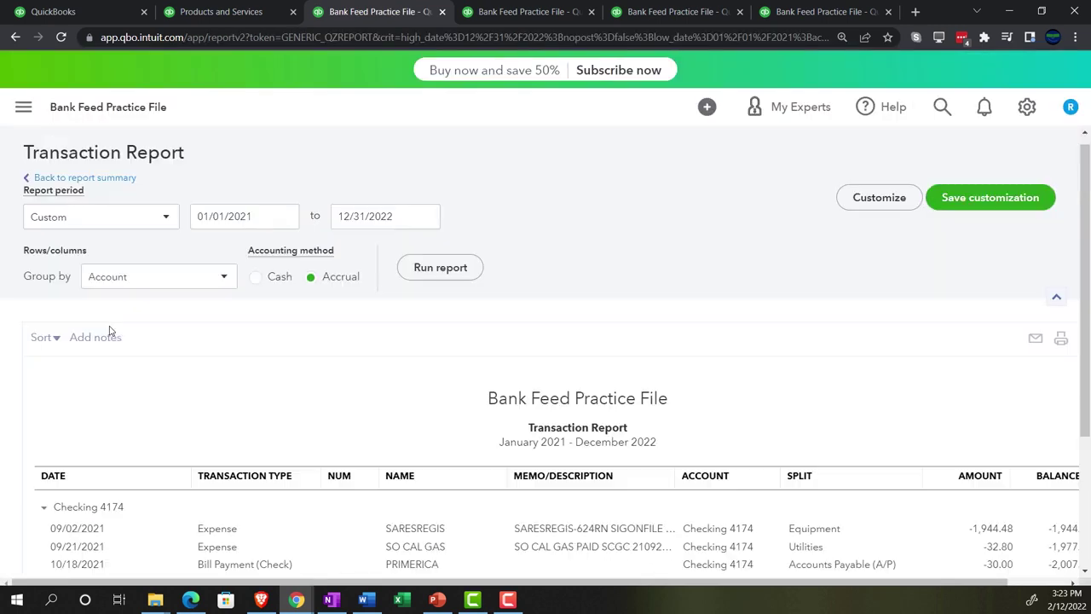
# - Return to the Balance Sheet and open the transaction detail behind the Accounts Payable (A/P) balance
pyautogui.click(100, 189)
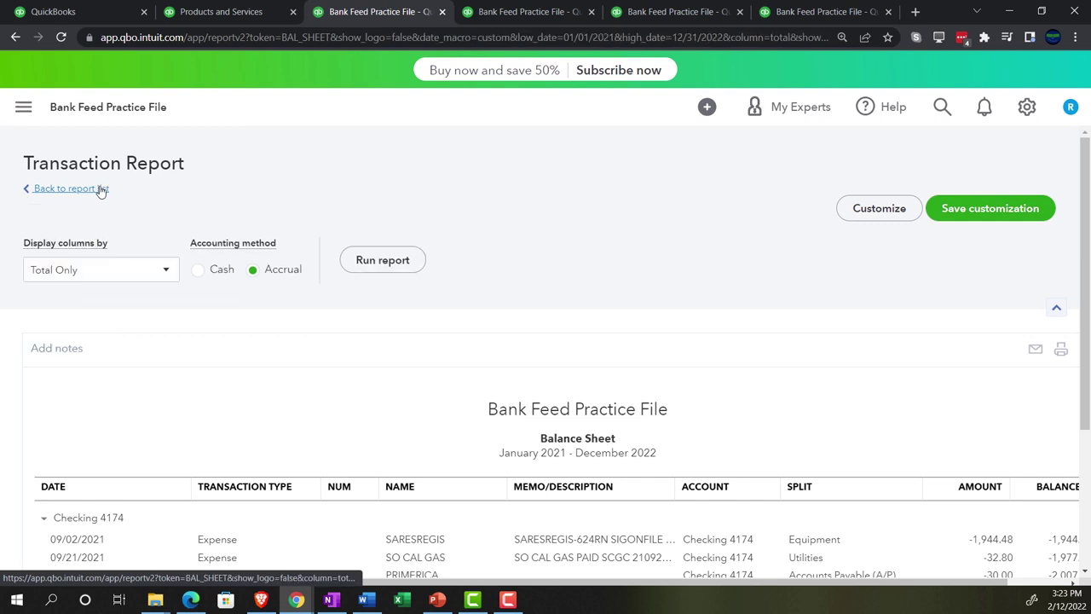
pyautogui.scroll(-3, 129, 275)
pyautogui.hotkey('ctrl', '+')
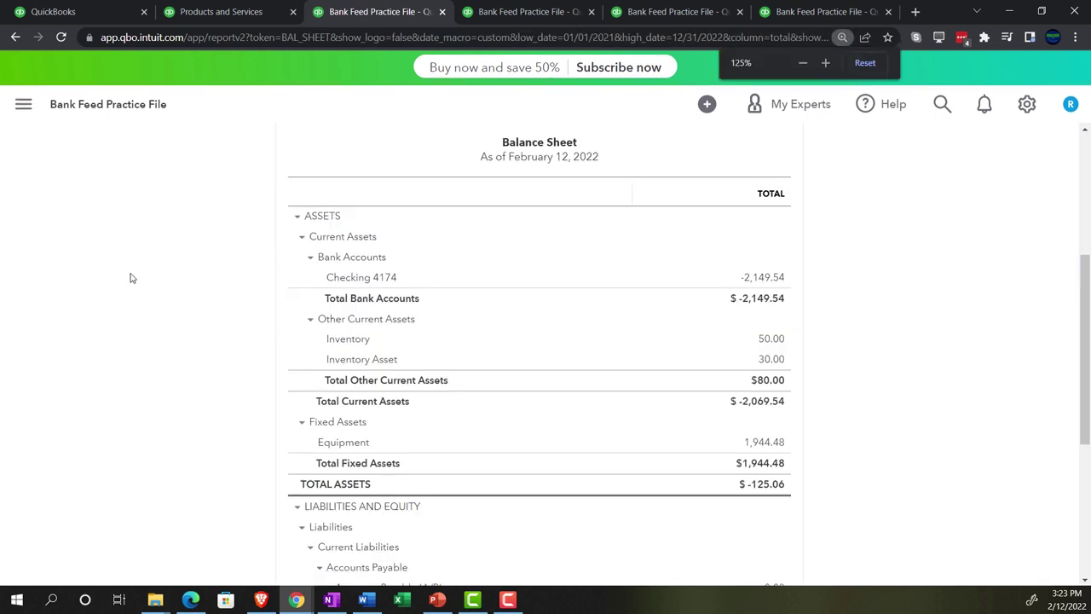
pyautogui.hotkey('ctrl', '+')
pyautogui.scroll(-3, 131, 278)
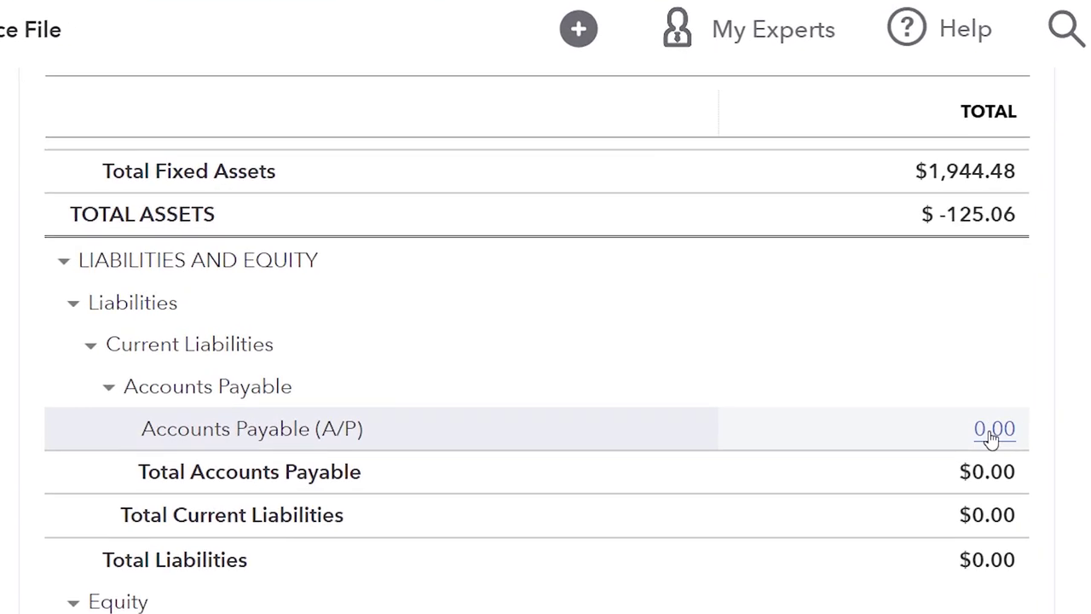
pyautogui.click(991, 431)
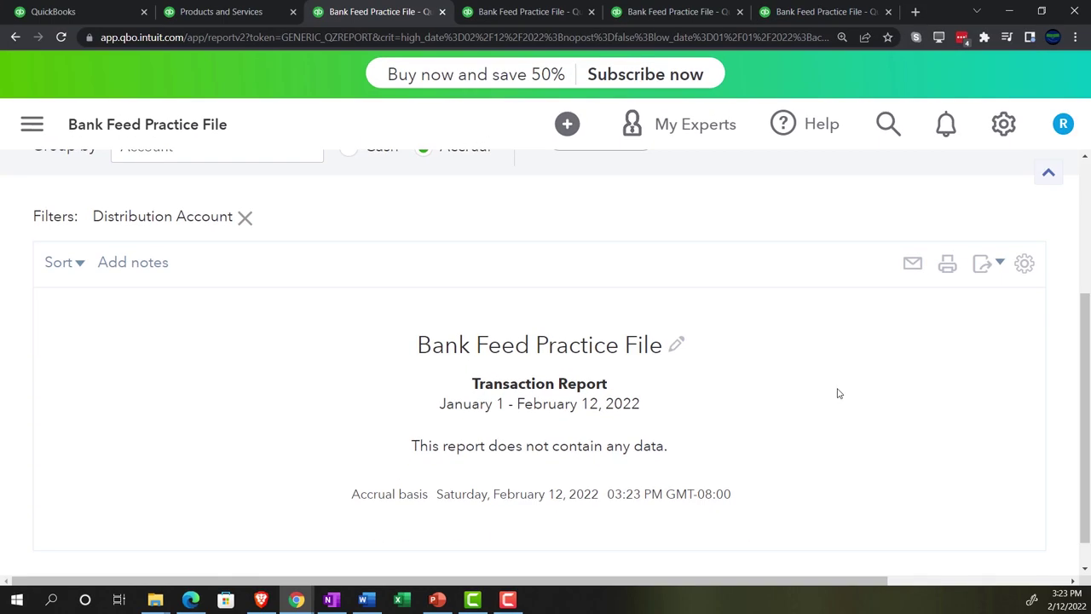
# - Set the Accounts Payable transaction report's start date to 01/01/2021, rerun it and review the bill and bill payment entries
pyautogui.scroll(-1, 838, 393)
pyautogui.scroll(3, 546, 426)
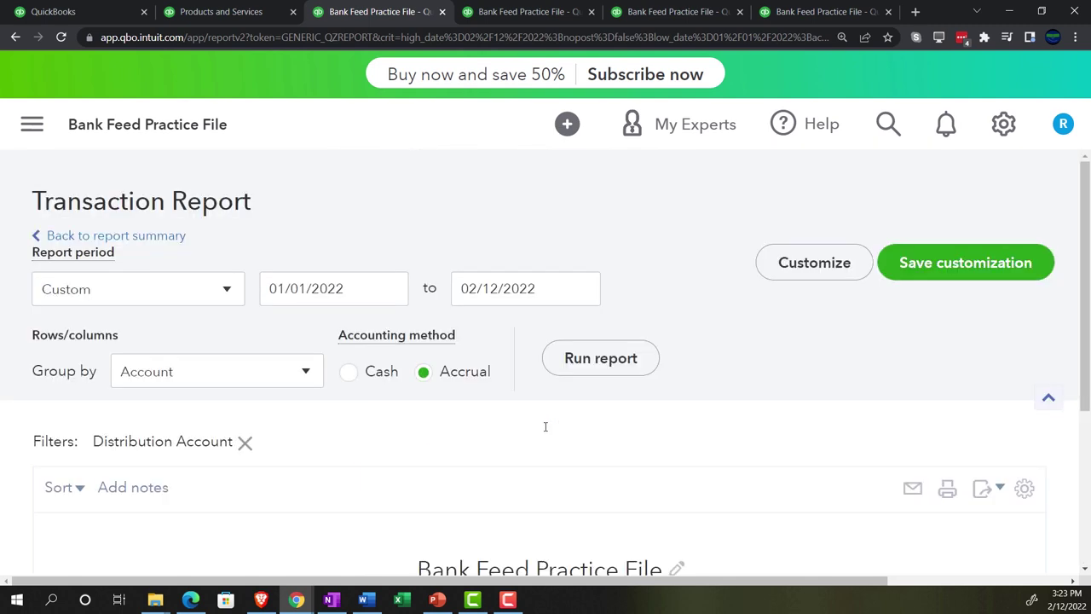
pyautogui.click(356, 287)
pyautogui.moveTo(356, 288); pyautogui.dragTo(192, 287)
pyautogui.write('01/01/2021')
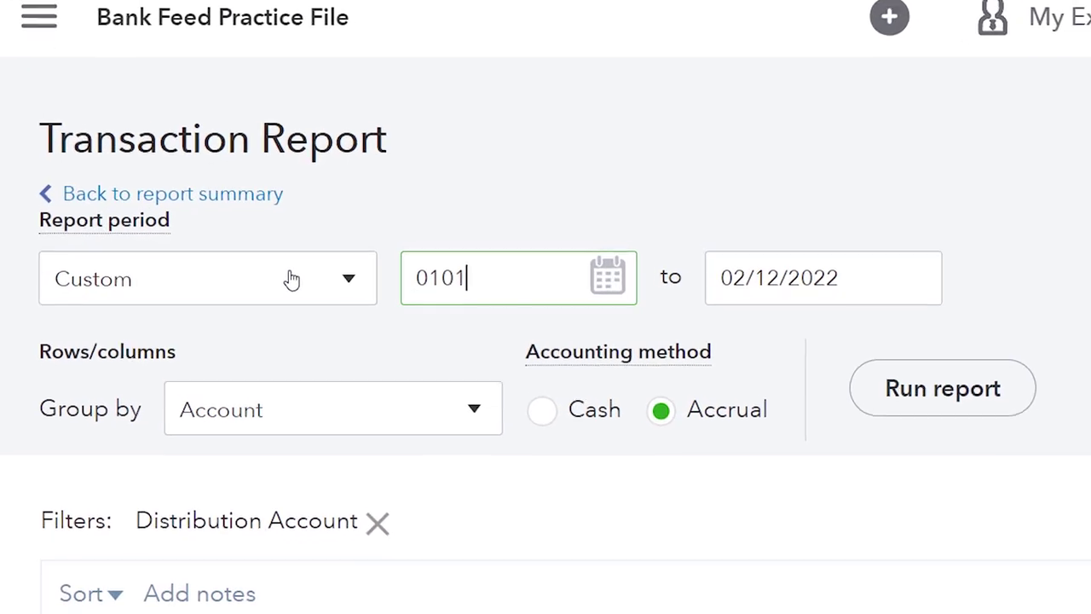
pyautogui.press('Tab')
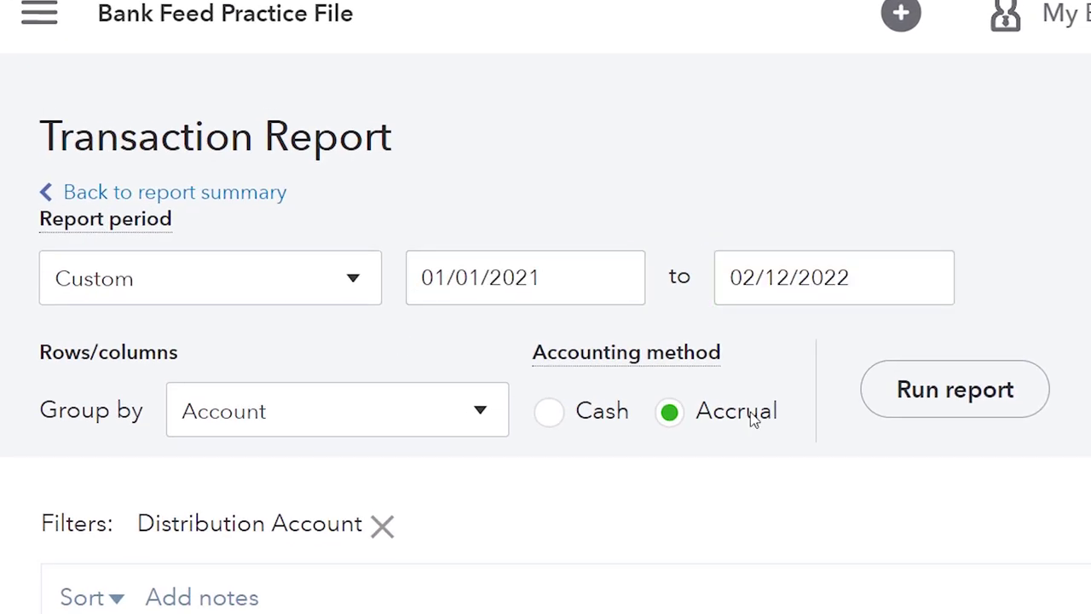
pyautogui.click(918, 386)
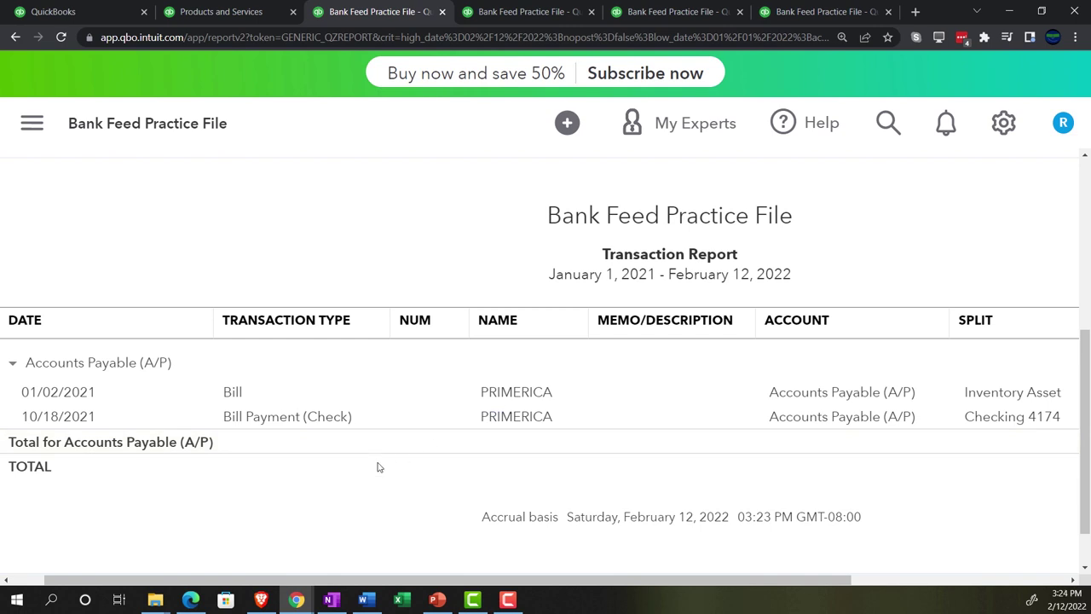
pyautogui.scroll(4, 188, 324)
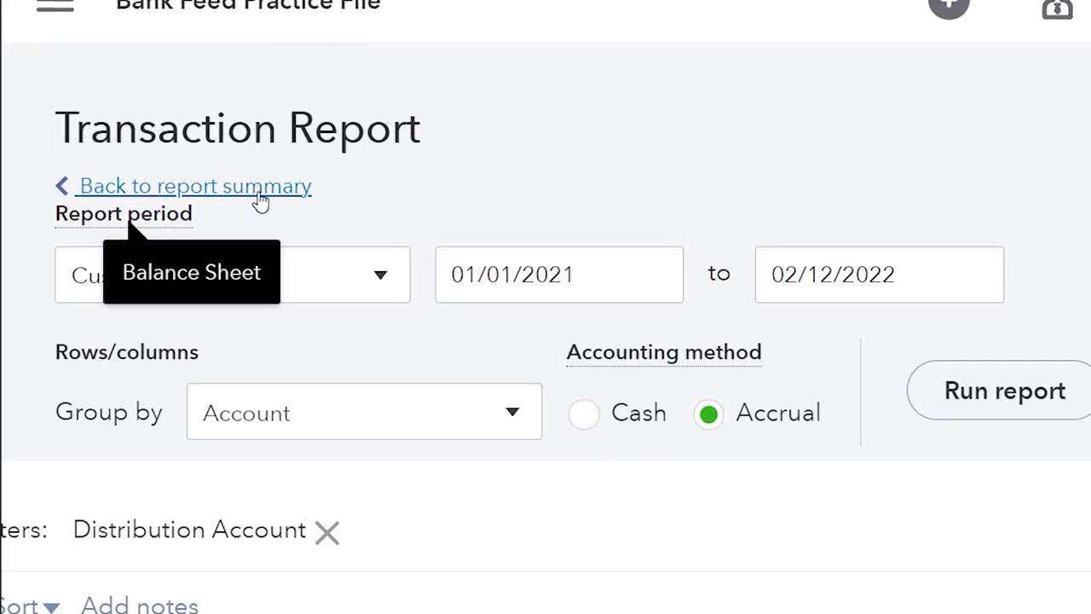
# - Return from the Accounts Payable transaction report to the Balance Sheet and review the liabilities, bank and inventory balances
pyautogui.click(155, 208)
pyautogui.scroll(-10, 162, 222)
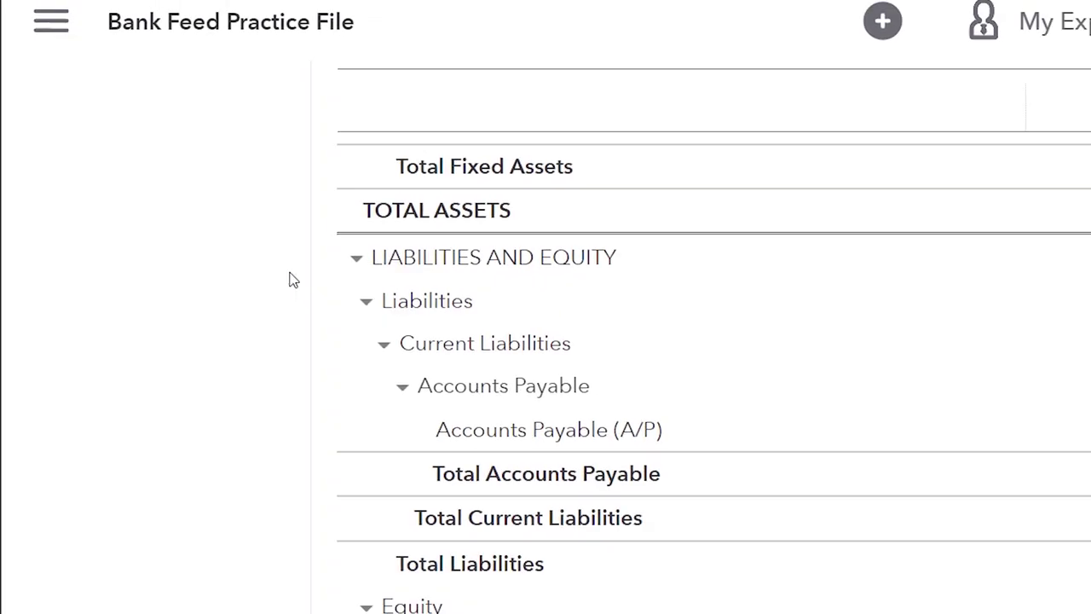
pyautogui.hotkey('ctrl', '+')
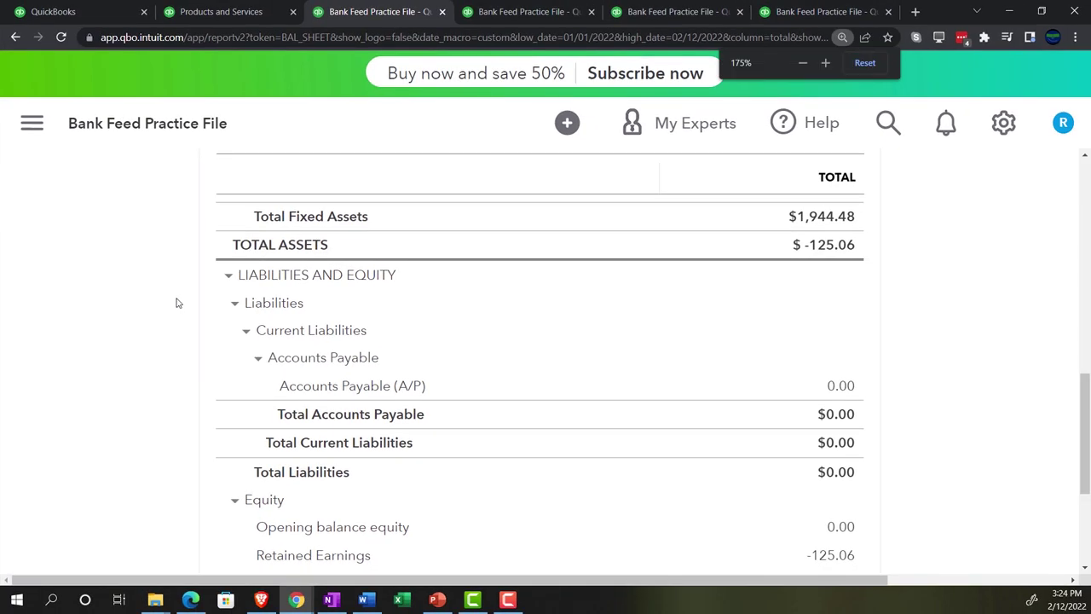
pyautogui.hotkey('ctrl', '+')
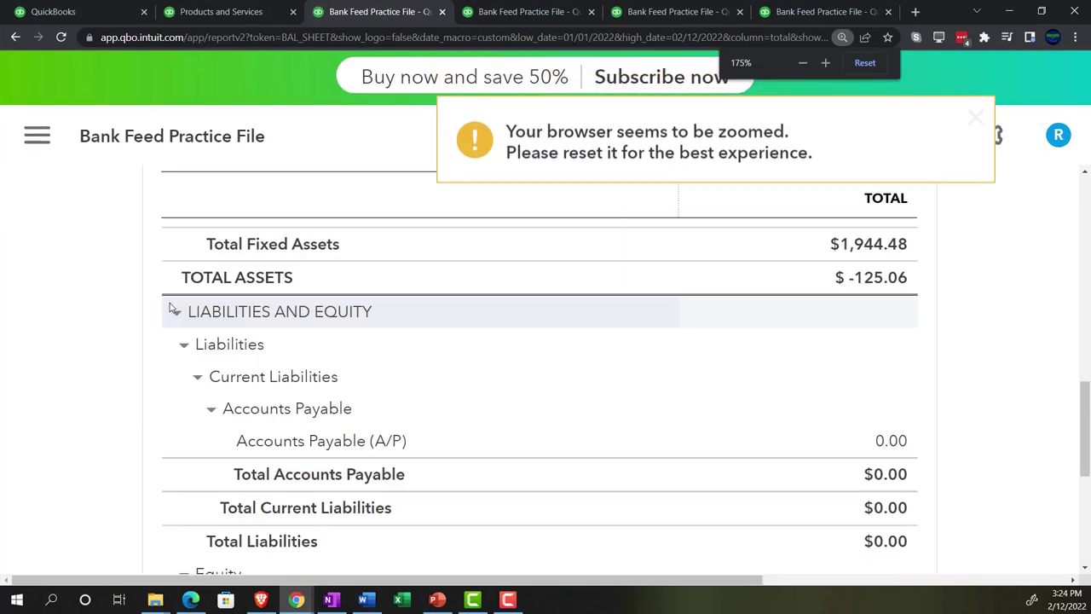
pyautogui.scroll(3, 145, 324)
pyautogui.scroll(4, 146, 328)
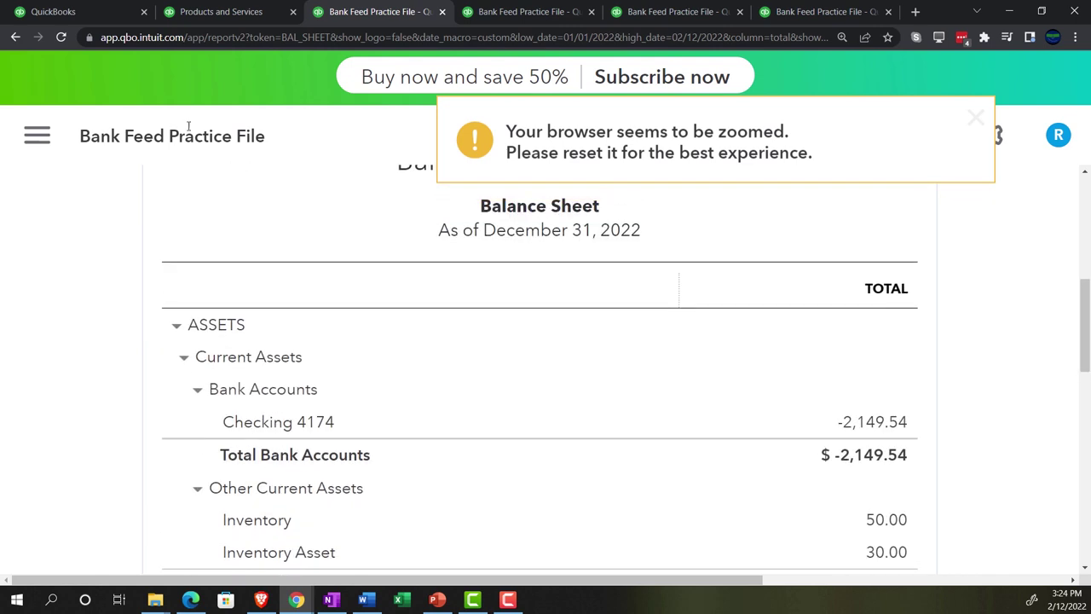
# - Open the Checking 4174 bank feed and look through the transactions awaiting review
pyautogui.click(100, 14)
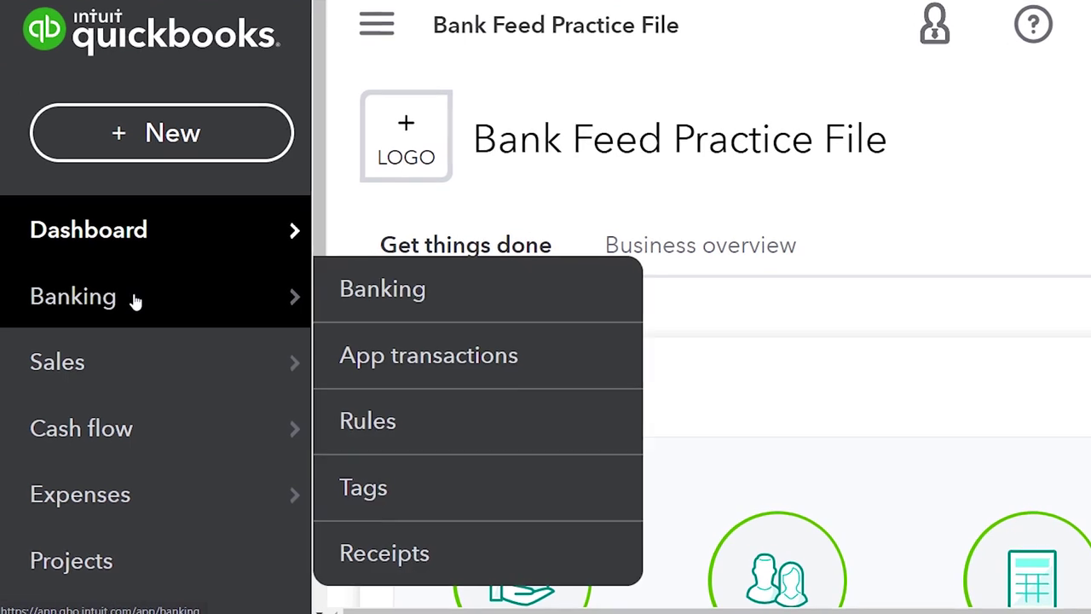
pyautogui.click(103, 344)
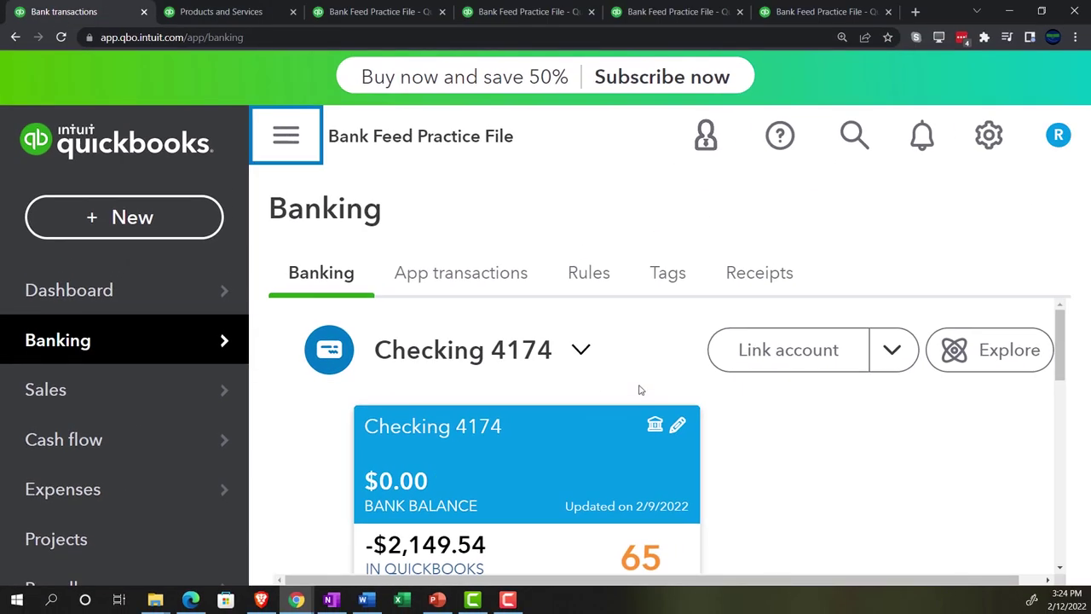
pyautogui.click(300, 142)
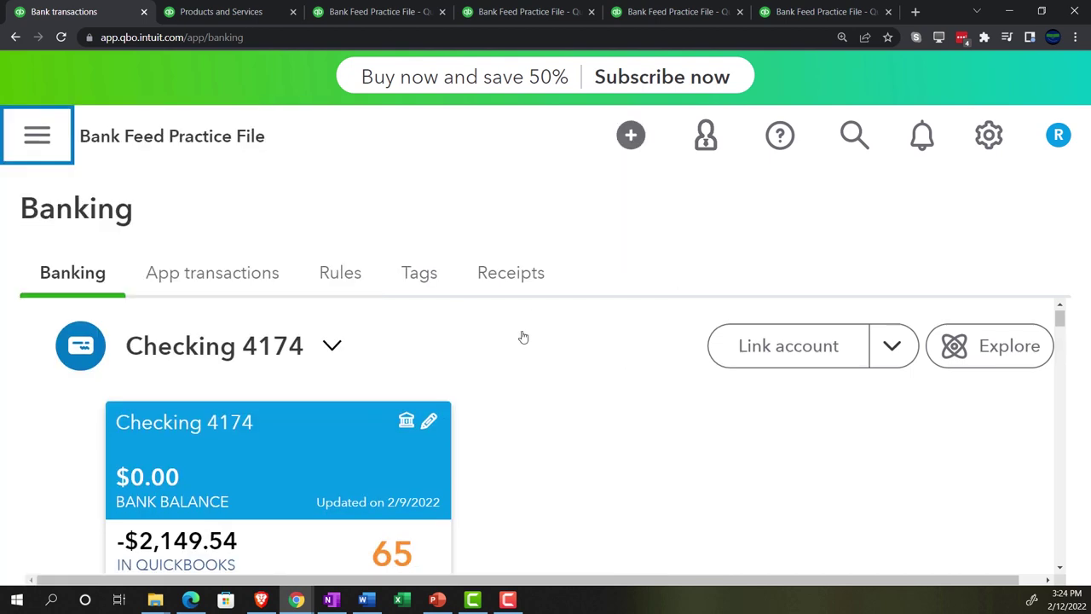
pyautogui.scroll(-5, 524, 338)
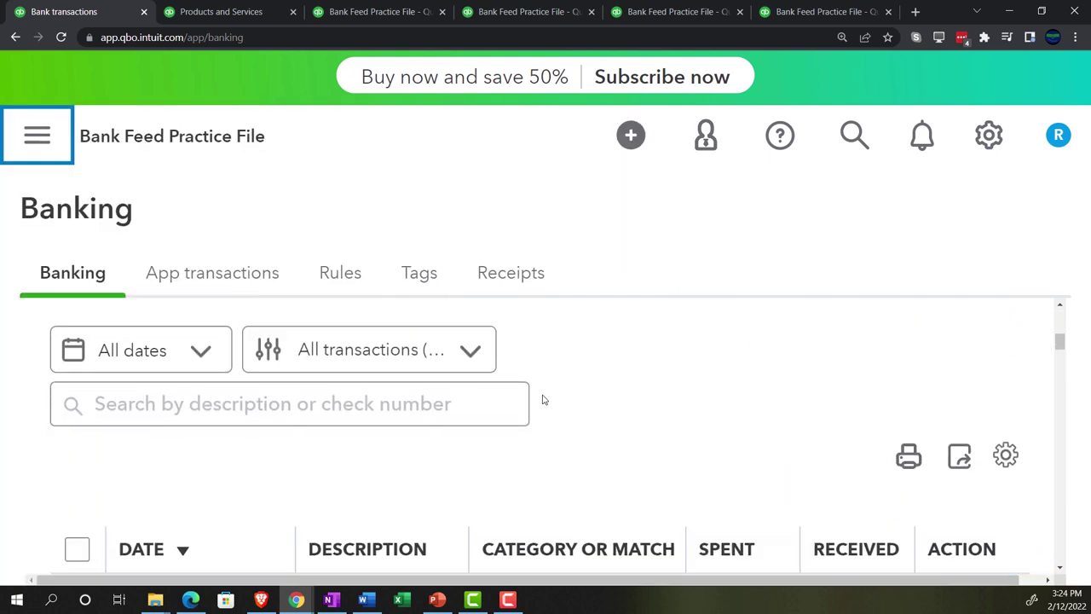
pyautogui.hotkey('ctrl', '-')
pyautogui.hotkey('ctrl', '-')
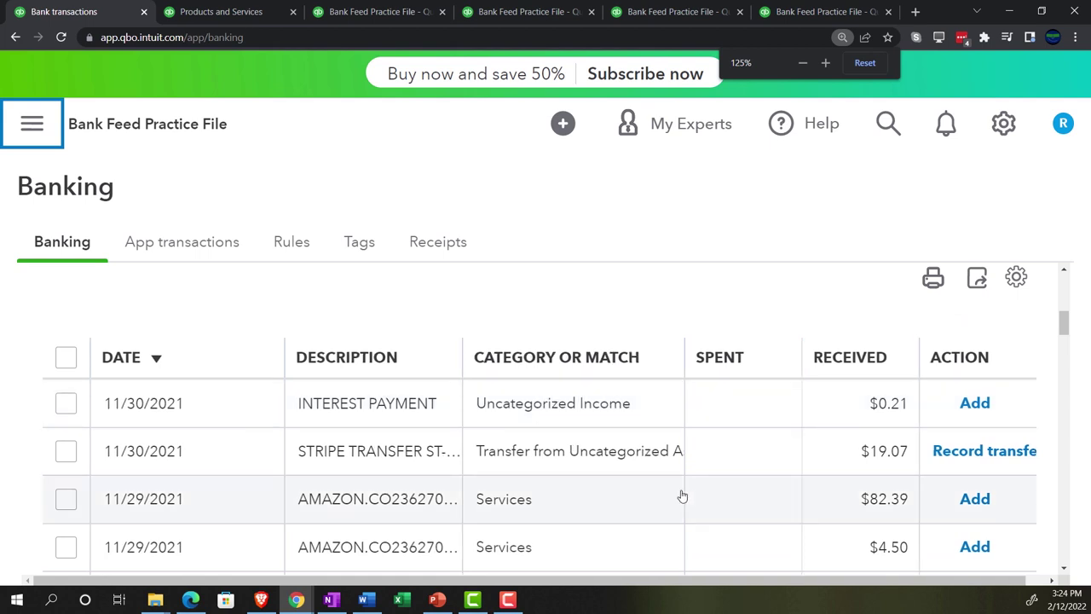
pyautogui.hotkey('ctrl', '-')
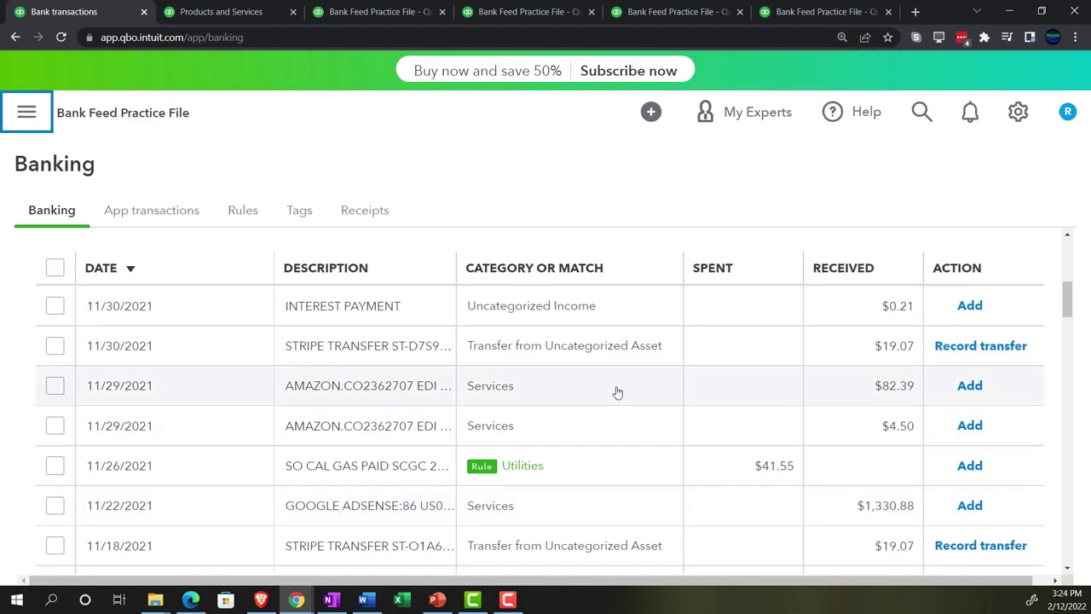
# - Start a new customer invoice from the Products and Services page and dismiss the guided tour
pyautogui.click(238, 16)
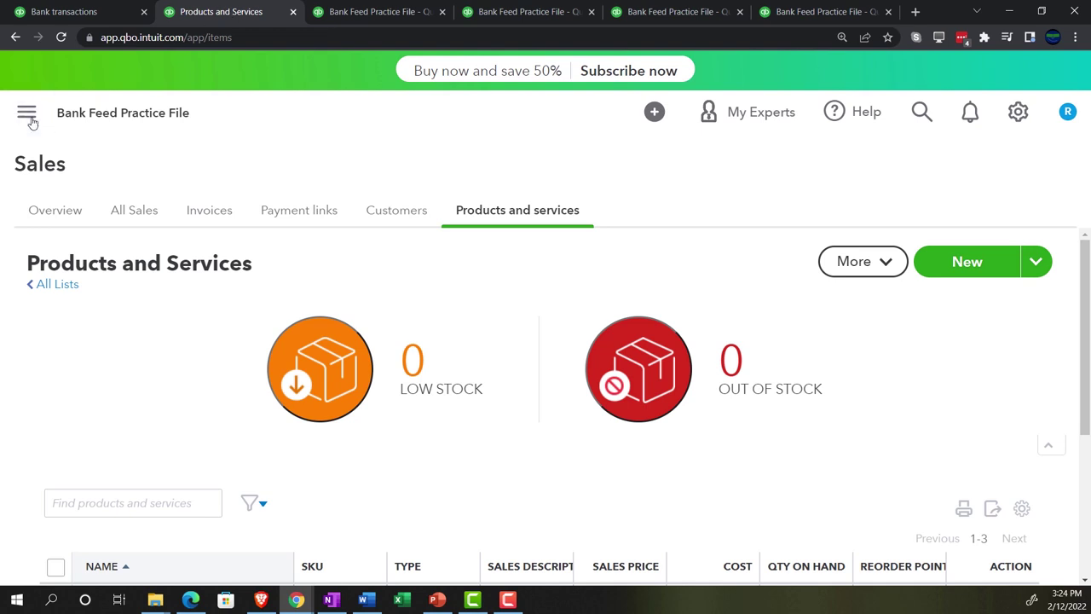
pyautogui.click(28, 118)
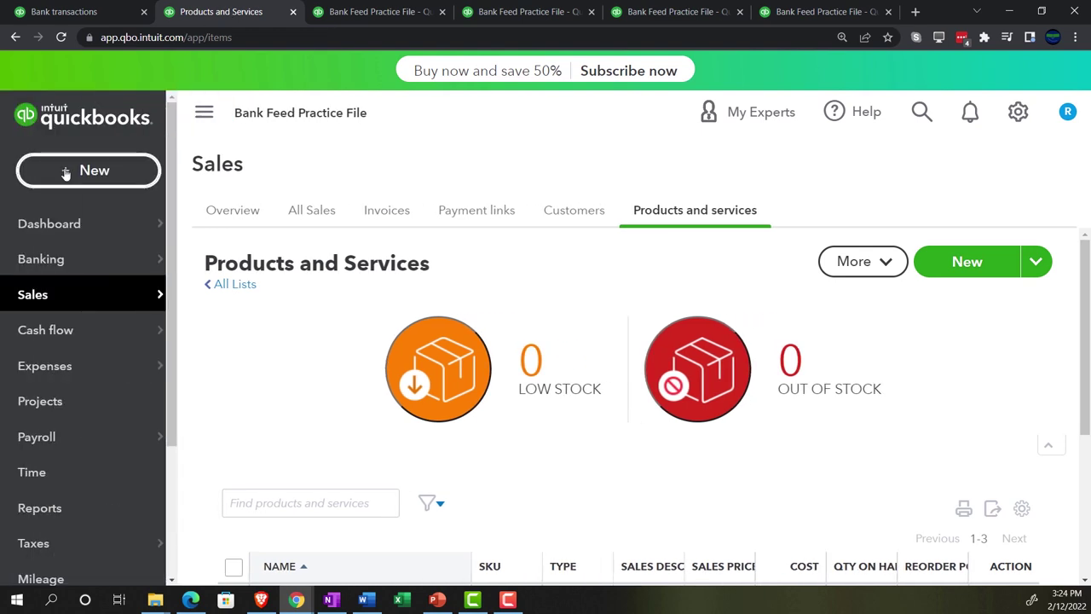
pyautogui.click(66, 173)
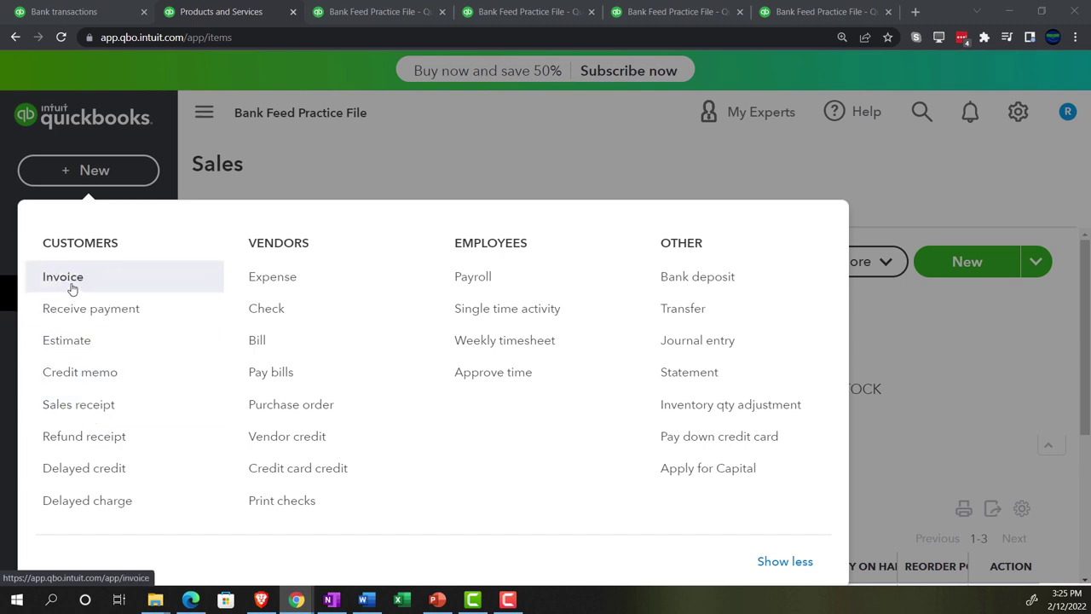
pyautogui.press('Escape')
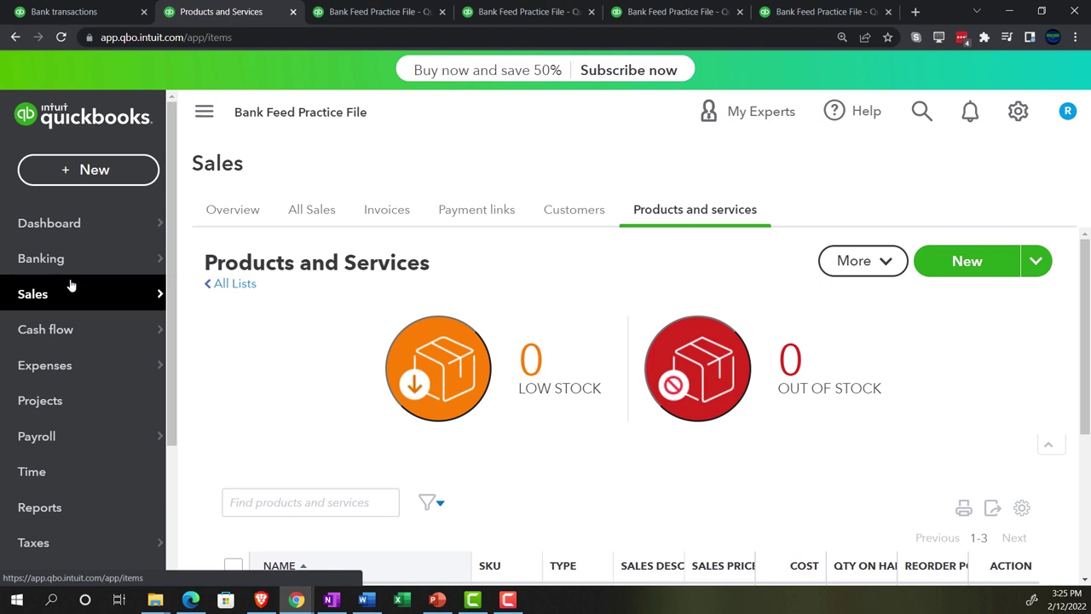
pyautogui.click(86, 173)
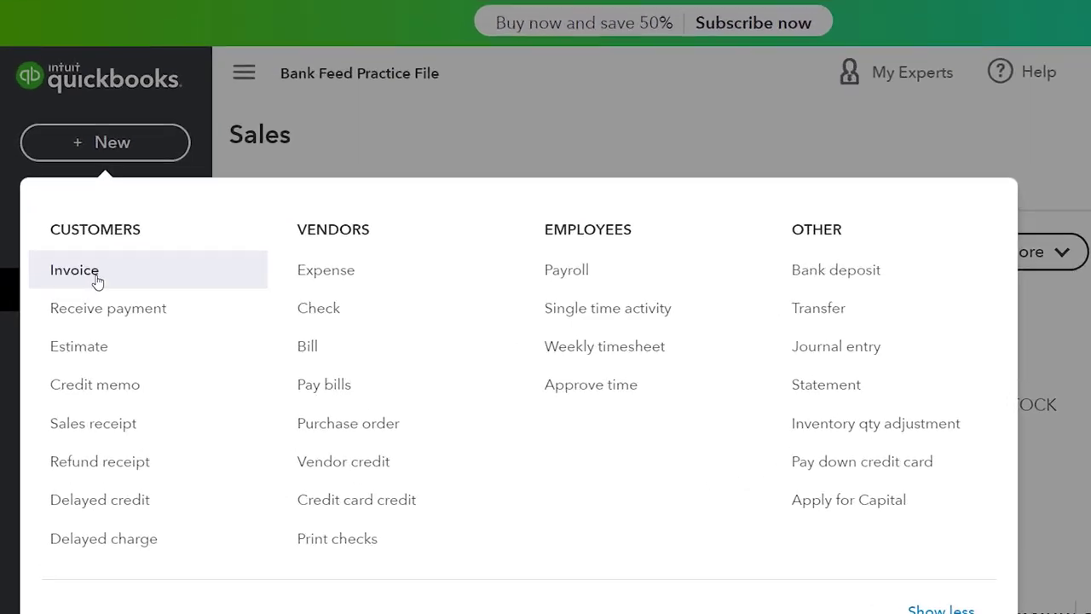
pyautogui.click(134, 272)
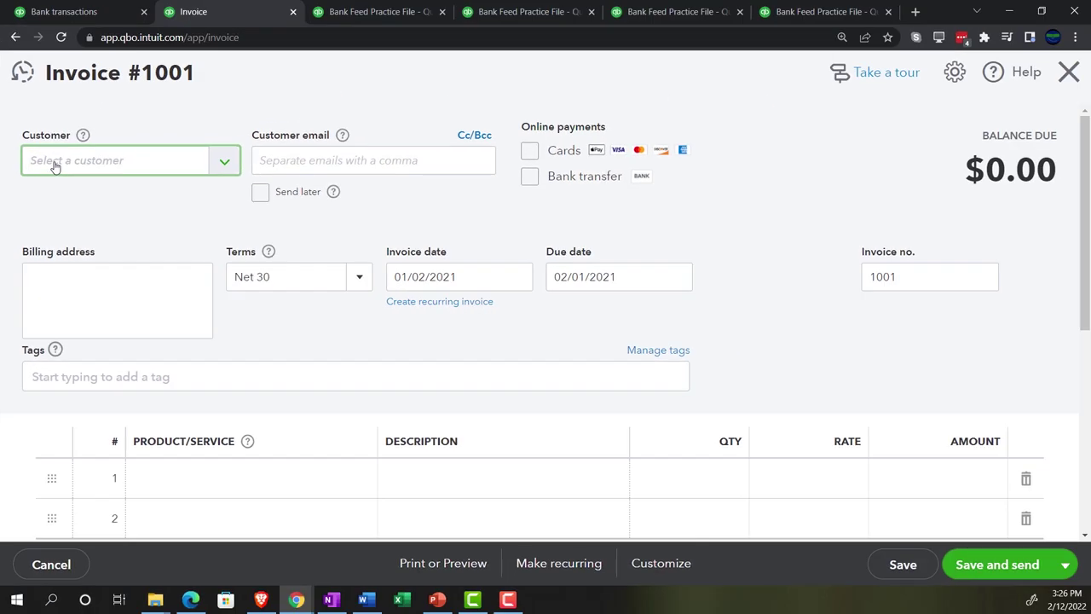
pyautogui.click(54, 166)
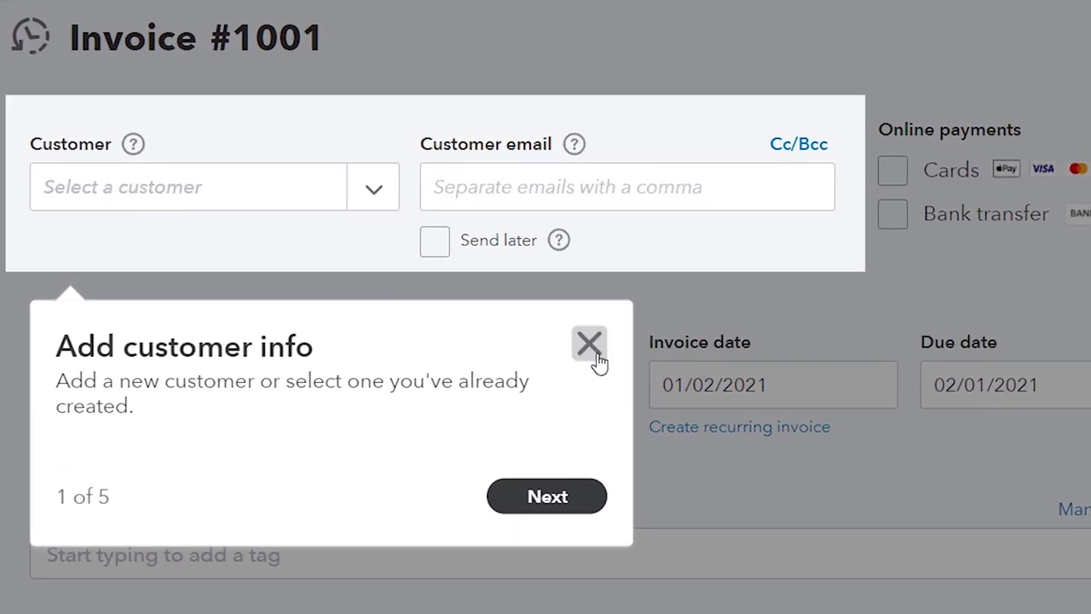
pyautogui.click(596, 359)
# - Add Customer 1 as a new customer on the invoice and save the customer record
pyautogui.click(266, 205)
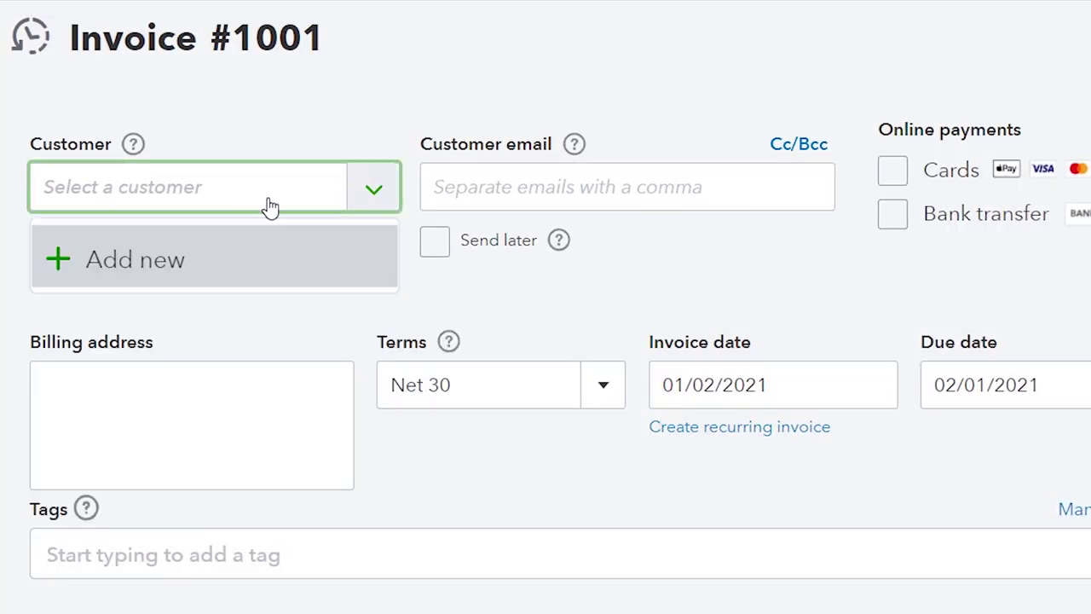
pyautogui.write('Customer 1')
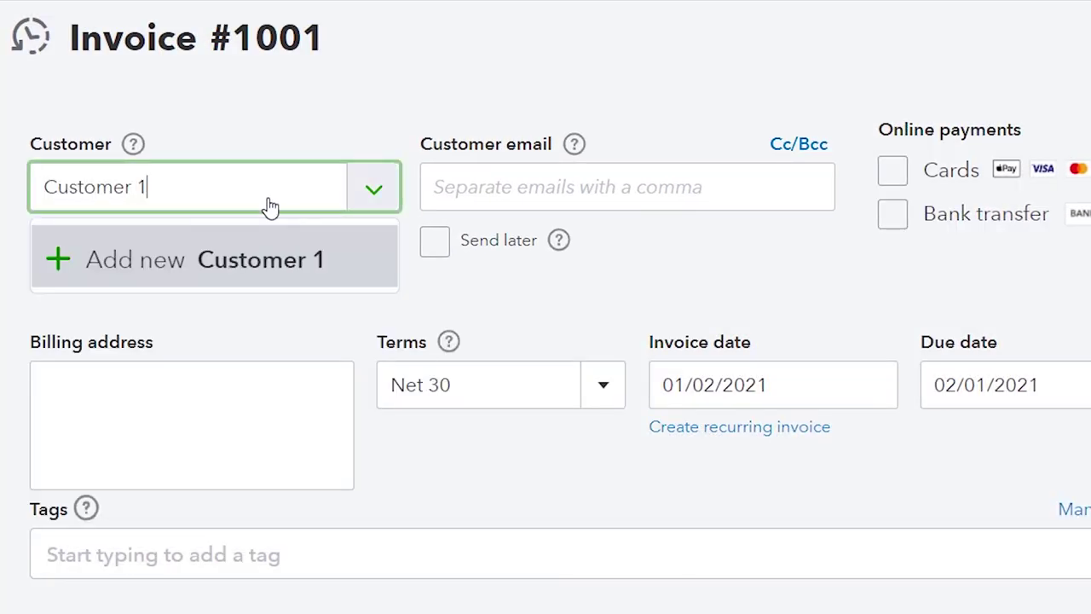
pyautogui.press('Escape')
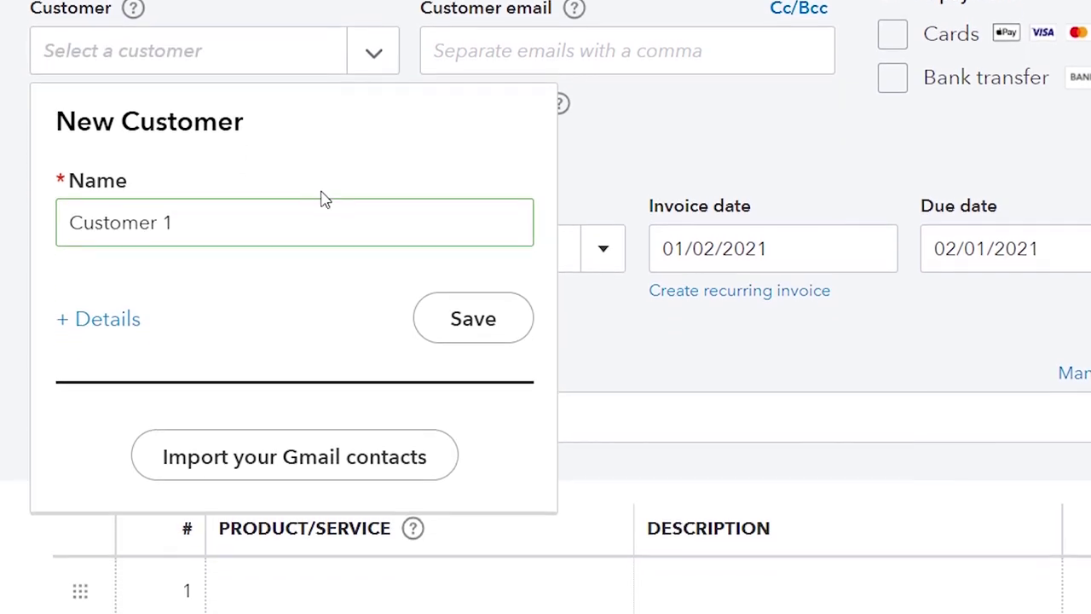
pyautogui.click(458, 319)
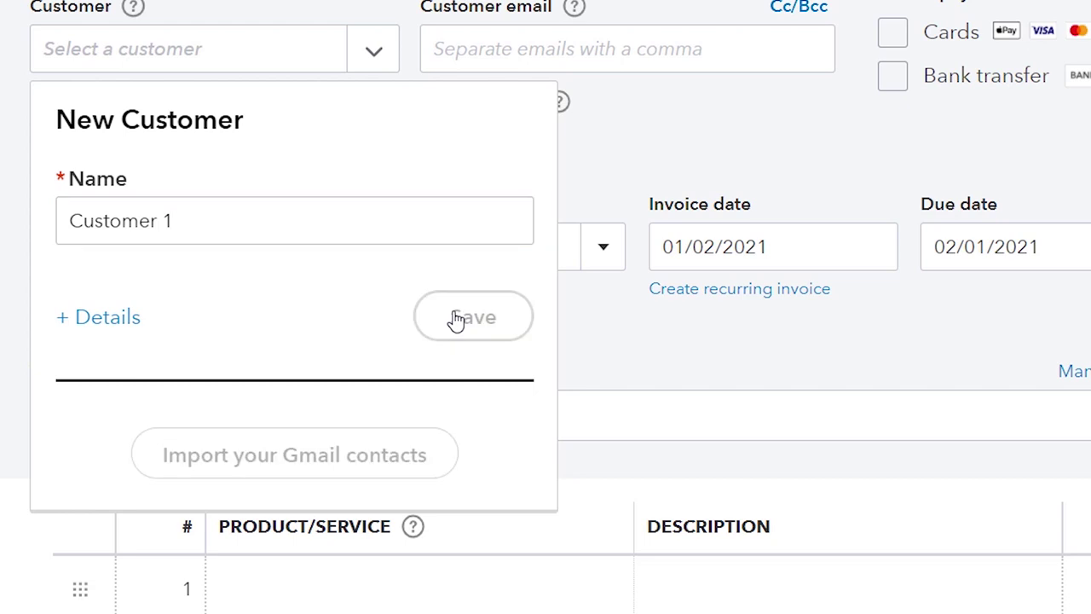
pyautogui.click(526, 49)
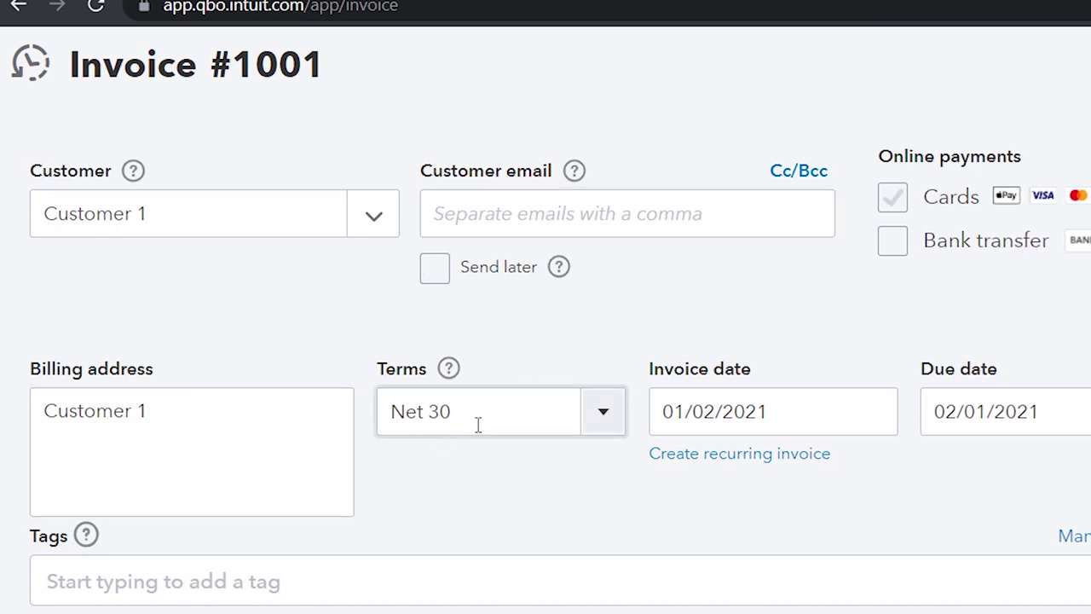
# - Set the invoice date to 01/15/2021, keeping the Net 30 terms
pyautogui.click(784, 417)
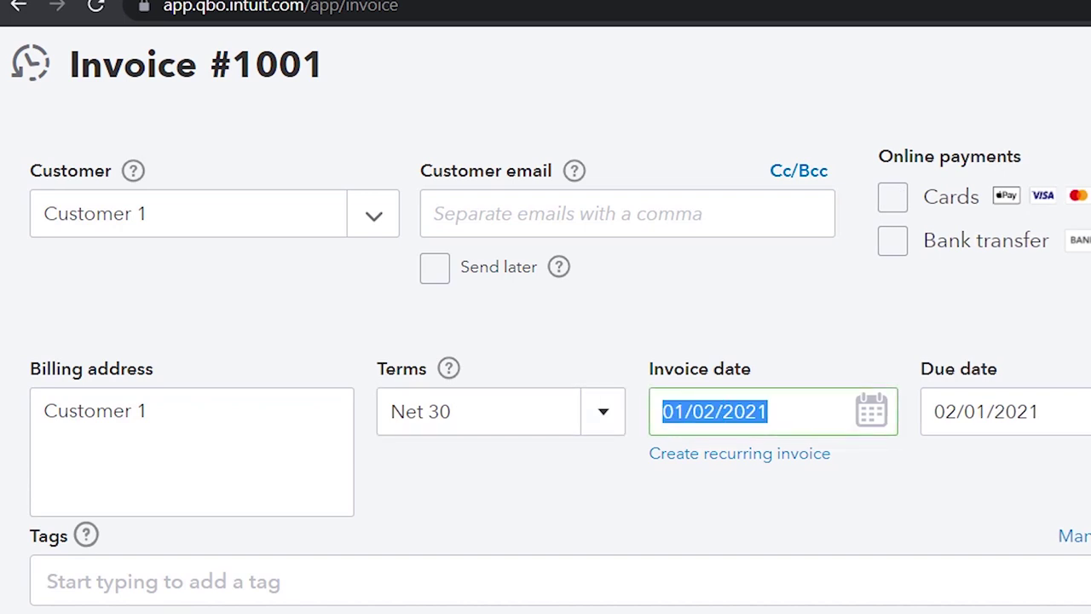
pyautogui.write('01/15/')
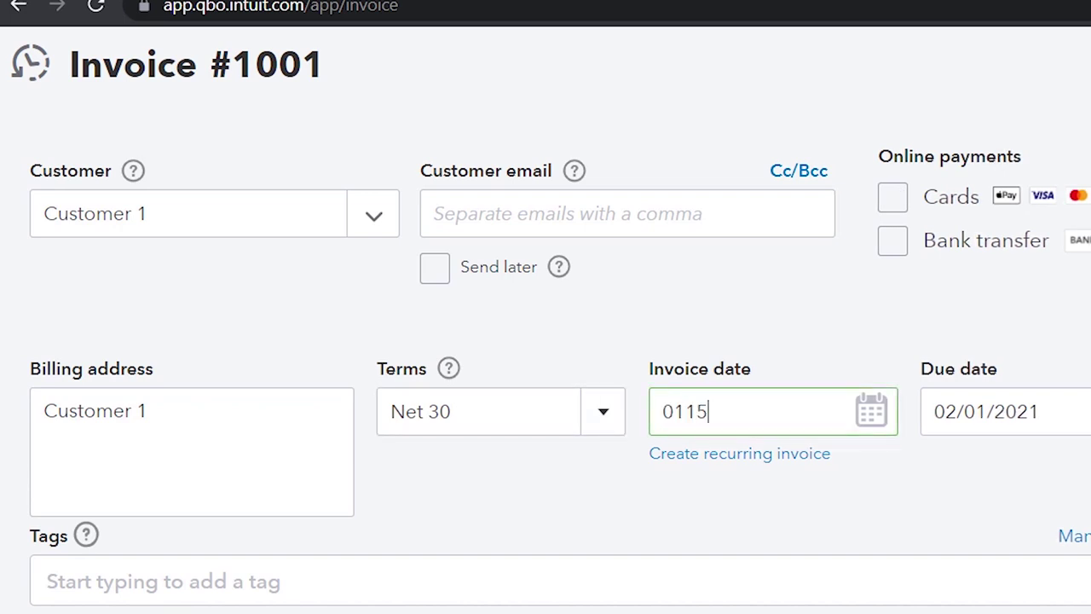
pyautogui.write('2021')
pyautogui.press('Tab')
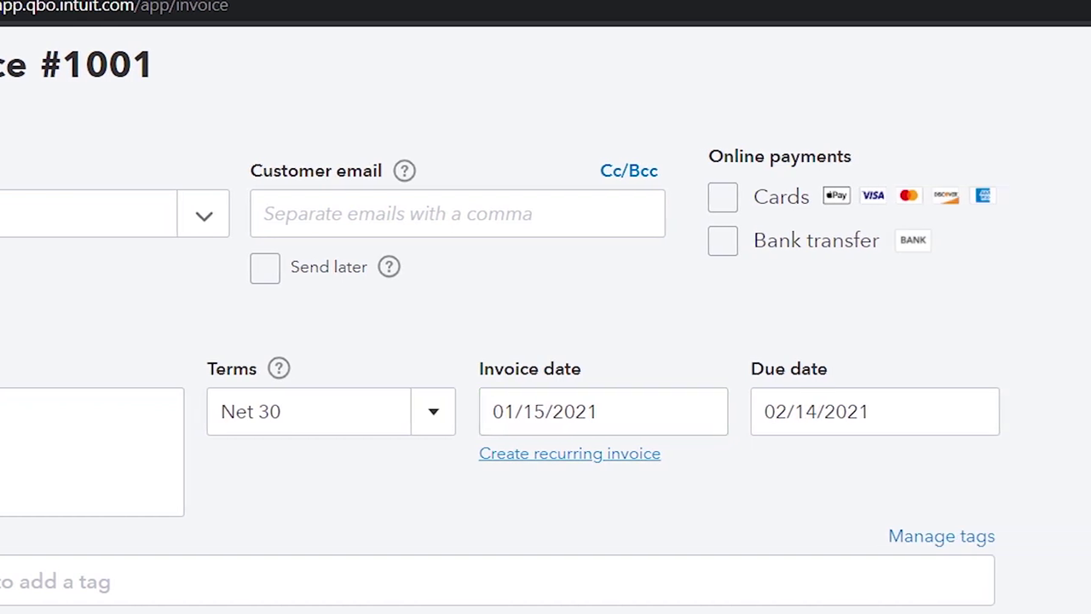
# - Add Inv Item 1 to the first invoice line with quantity 1 and rate 60, and save and close the invoice
pyautogui.scroll(-2, 68, 588)
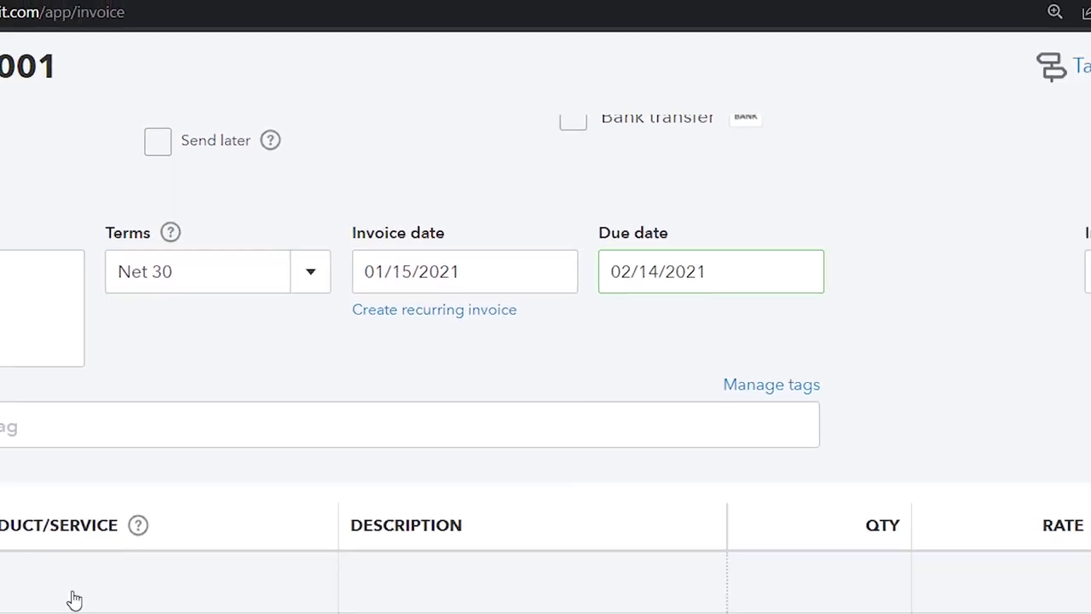
pyautogui.click(74, 601)
pyautogui.click(303, 588)
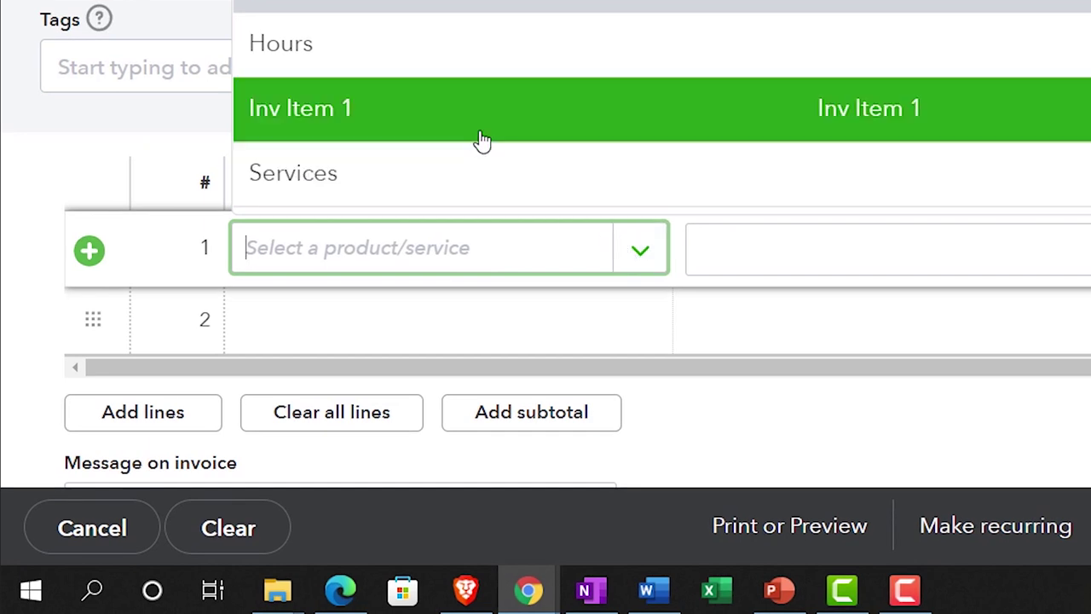
pyautogui.click(323, 293)
pyautogui.click(1035, 255)
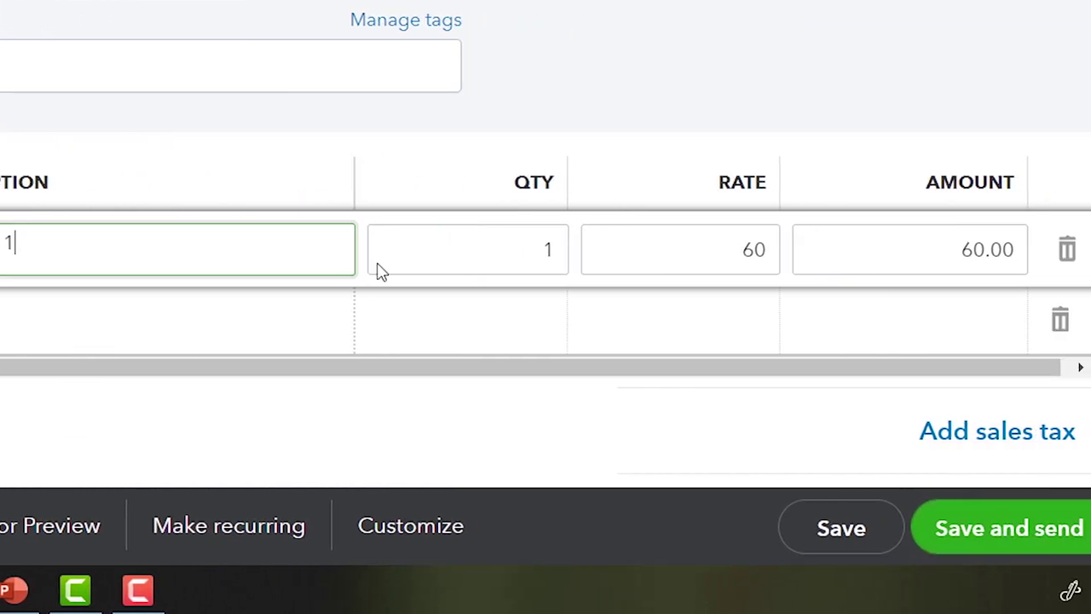
pyautogui.press('Tab')
pyautogui.press('Tab')
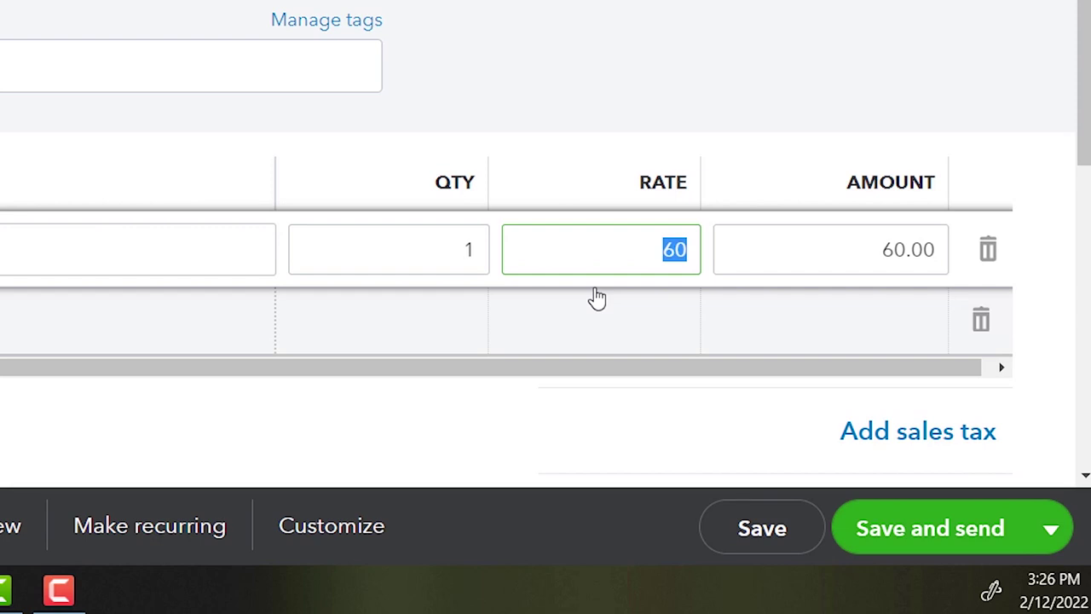
pyautogui.scroll(-3, 597, 297)
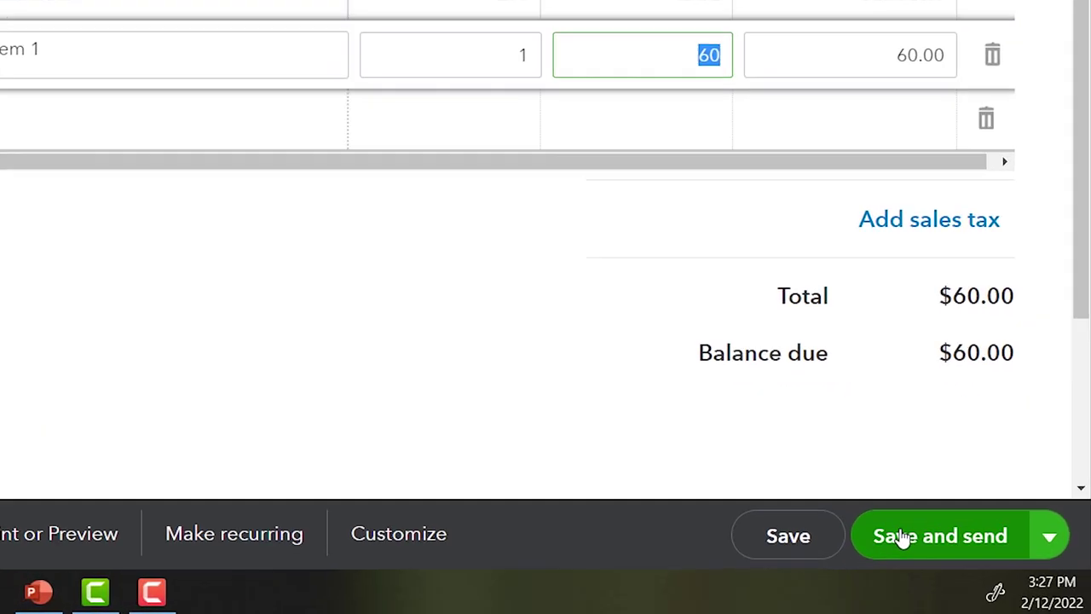
pyautogui.click(1043, 529)
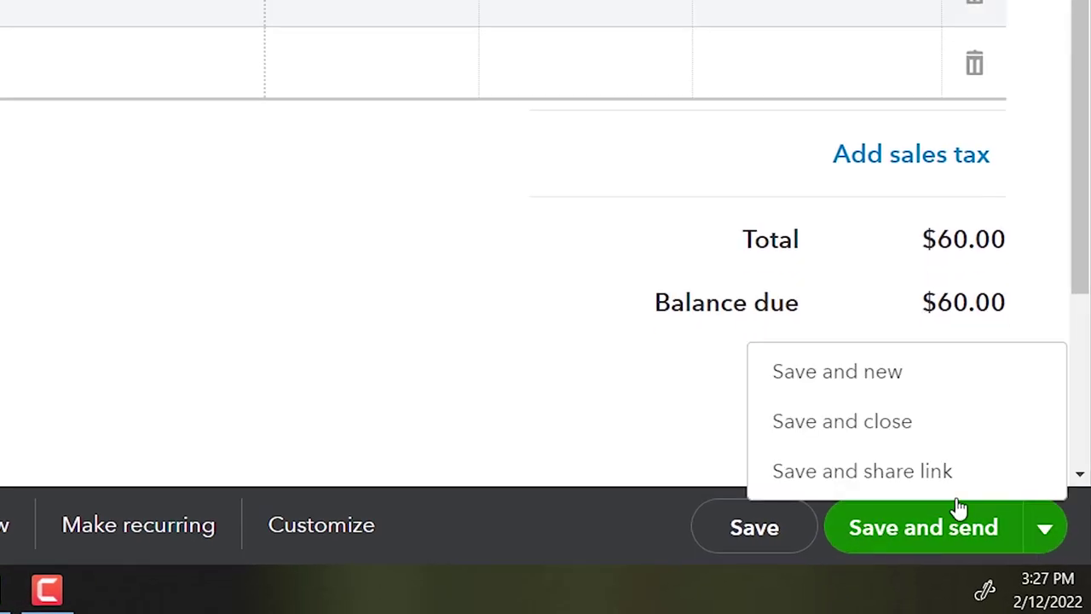
pyautogui.click(858, 441)
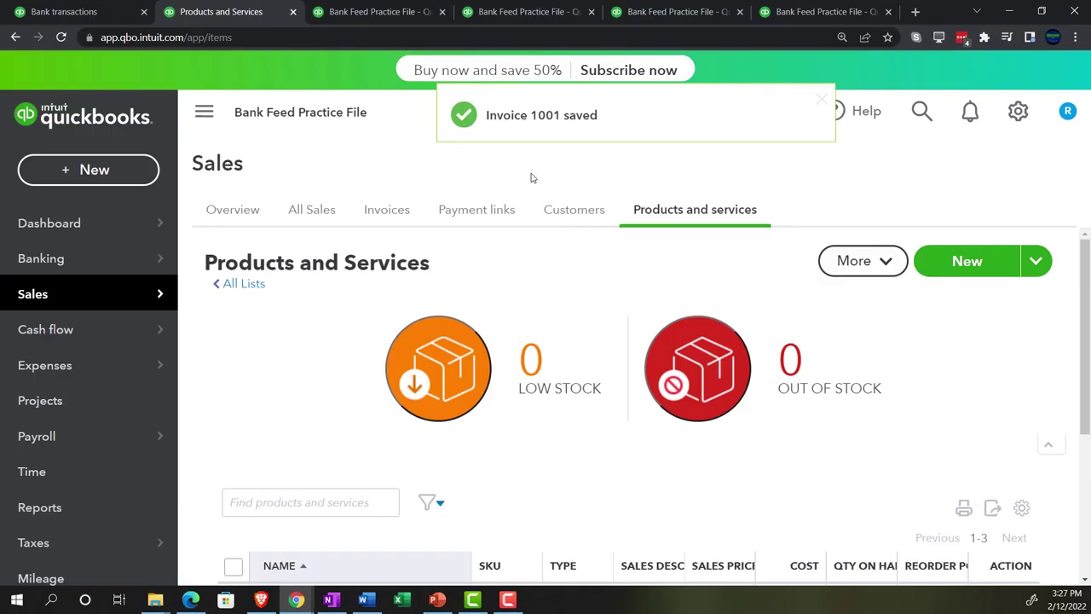
# - Rerun the Balance Sheet for 01/01/2021 to 12/31/2022 and examine the accounts receivable and inventory asset balances
pyautogui.click(401, 11)
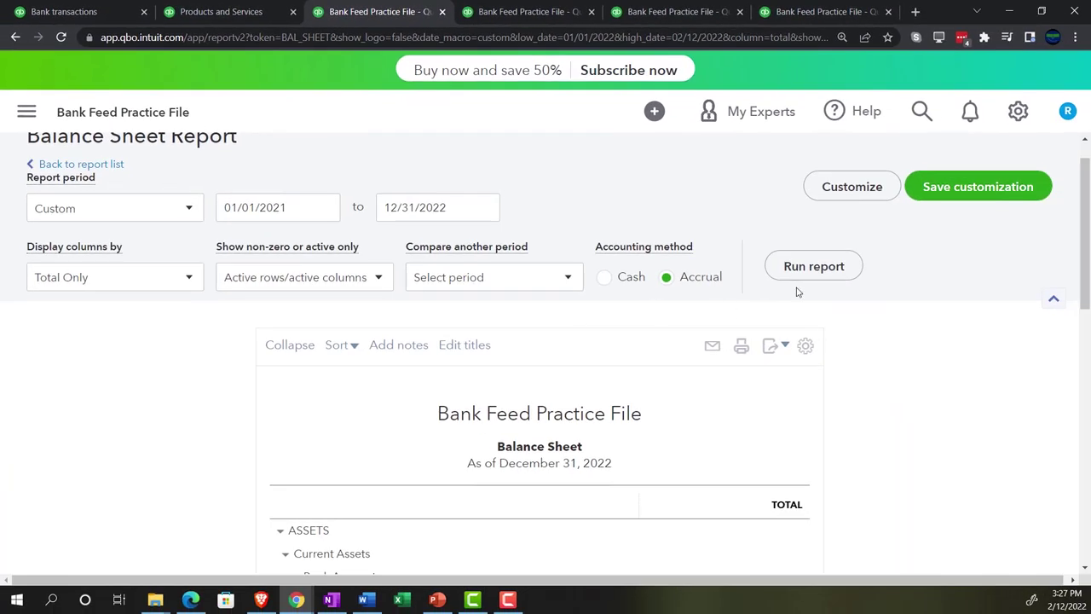
pyautogui.click(802, 271)
pyautogui.scroll(-3, 194, 431)
pyautogui.hotkey('ctrl', '+')
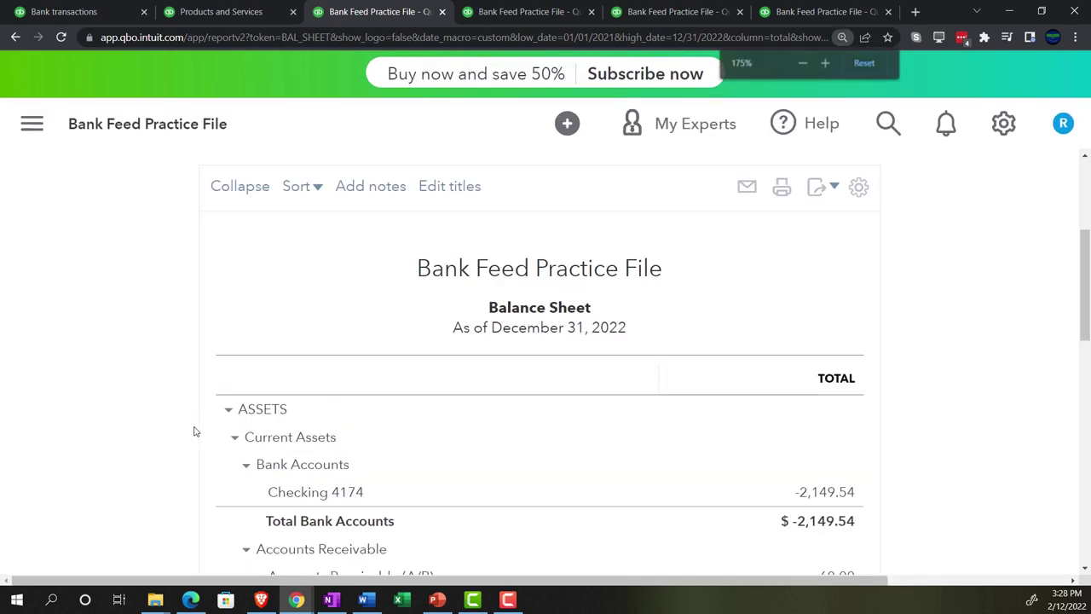
pyautogui.hotkey('ctrl', '+')
pyautogui.scroll(-2, 133, 406)
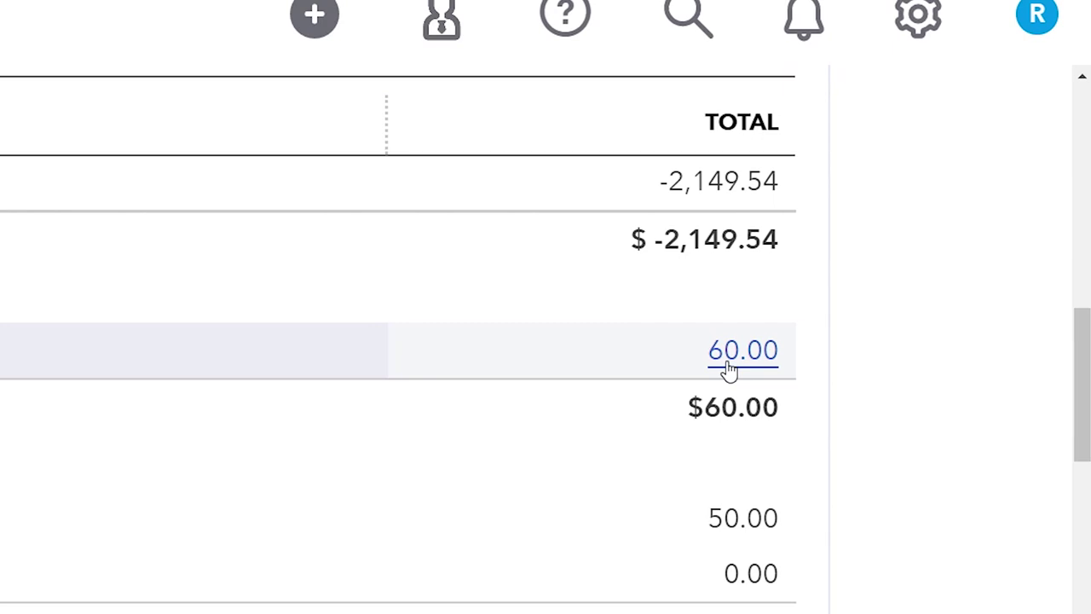
# - Open the transaction detail behind the Inventory Asset balance, review its entries, and return to the Balance Sheet
pyautogui.scroll(-1, 878, 342)
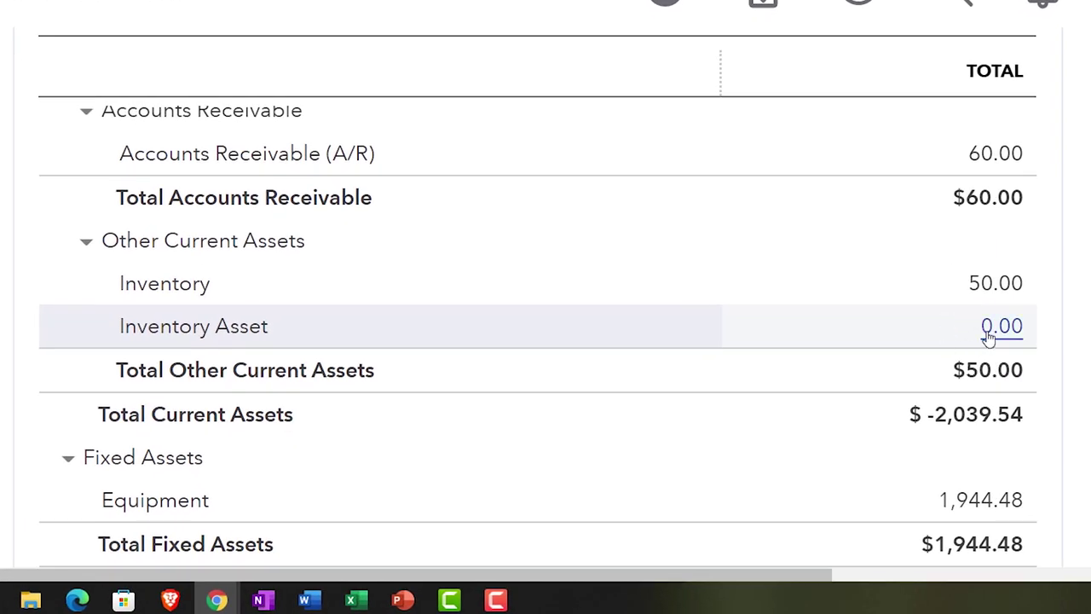
pyautogui.click(989, 335)
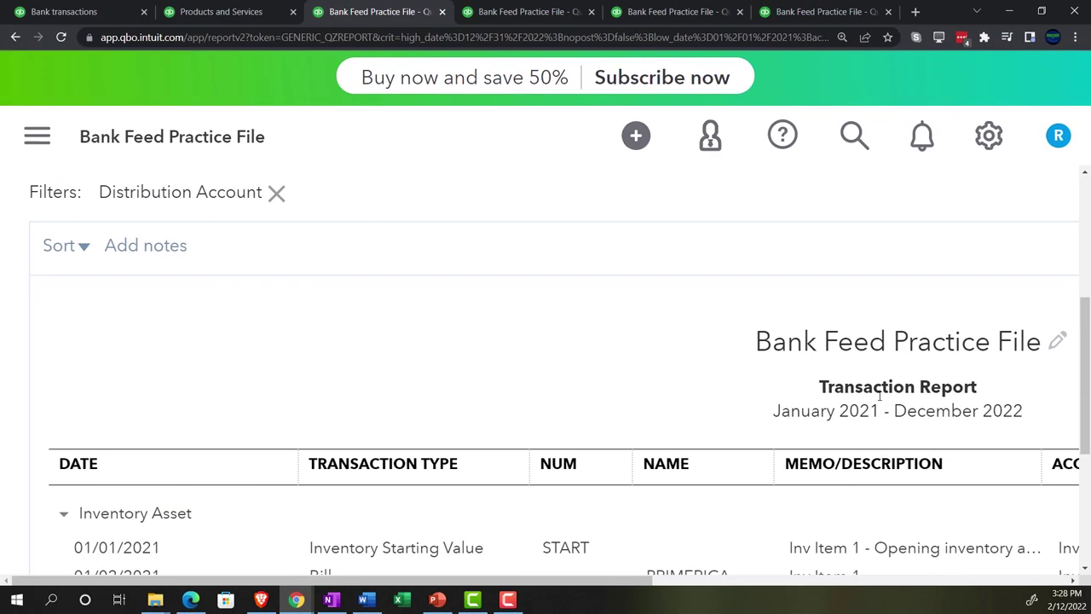
pyautogui.hotkey('ctrl', '-')
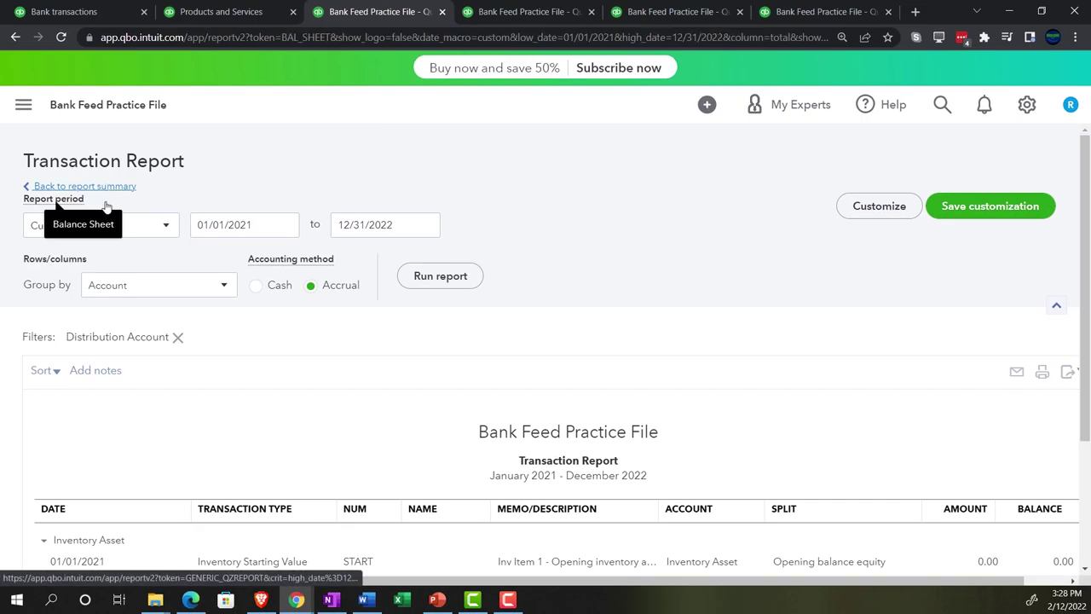
pyautogui.click(106, 201)
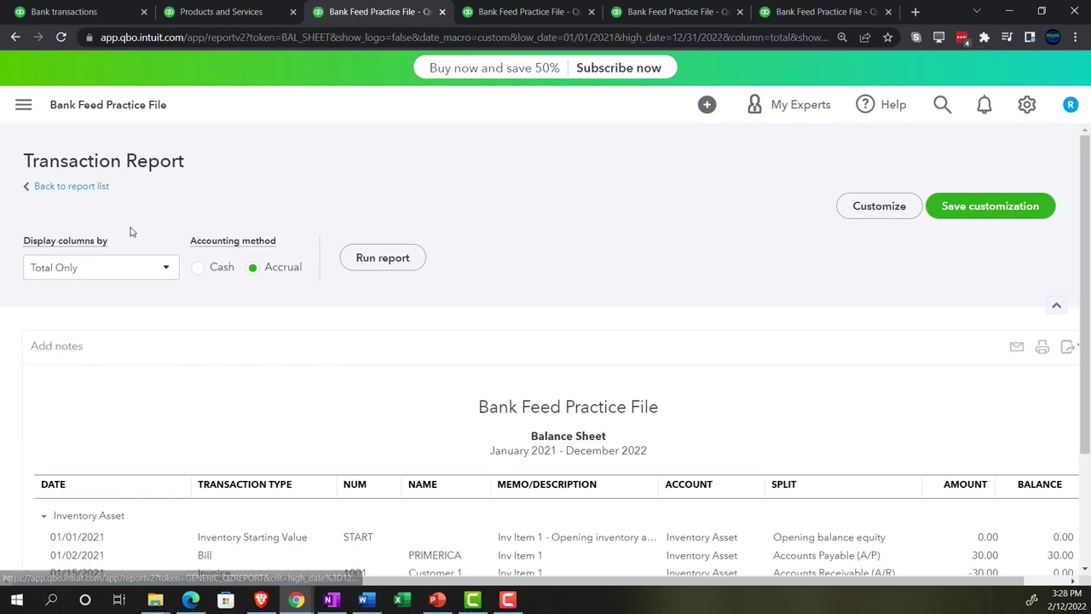
pyautogui.scroll(-6, 136, 239)
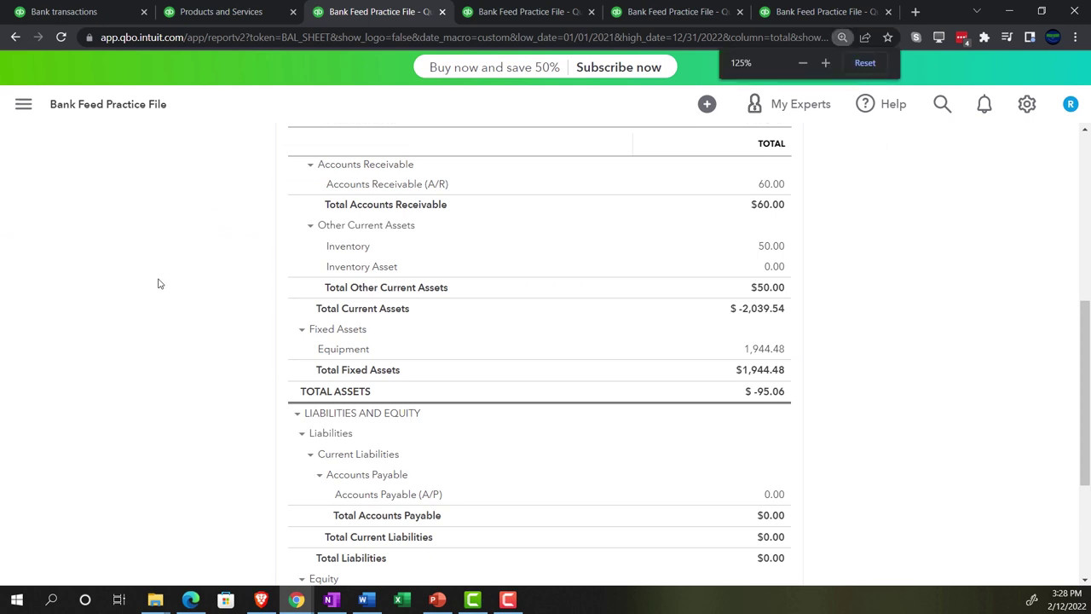
pyautogui.hotkey('ctrl', '+')
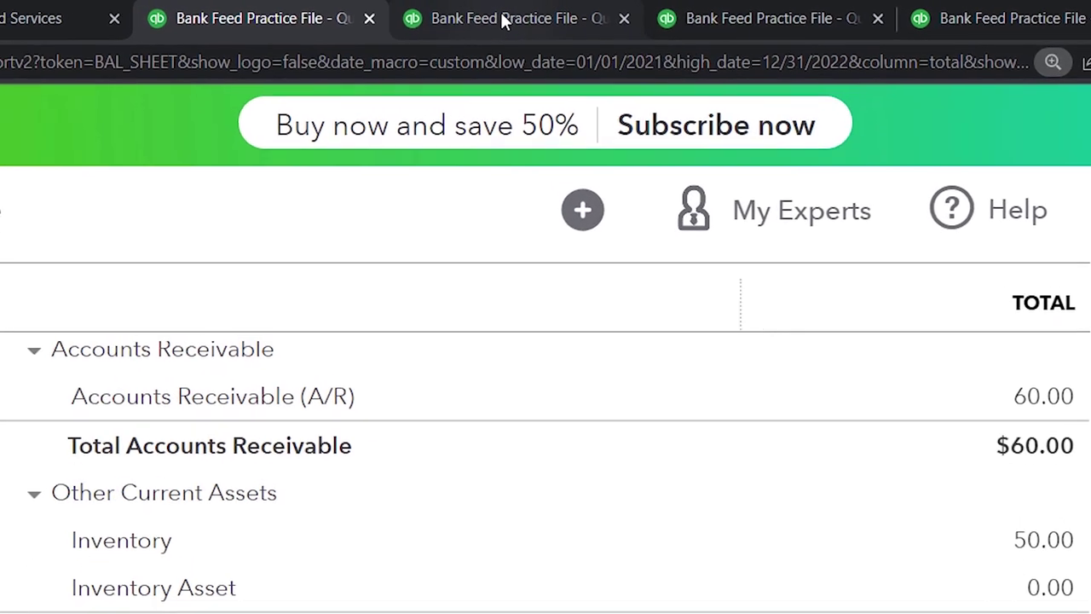
# - Rerun the 2021 Profit and Loss report and examine the product sales income and cost of goods sold lines
pyautogui.click(503, 19)
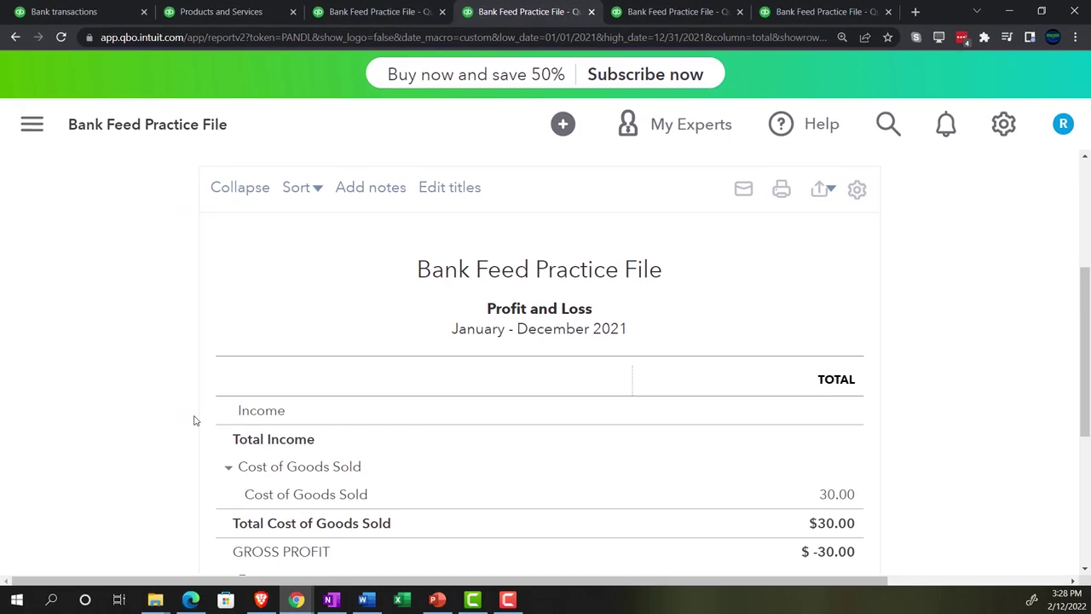
pyautogui.scroll(3, 193, 421)
pyautogui.scroll(-5, 194, 421)
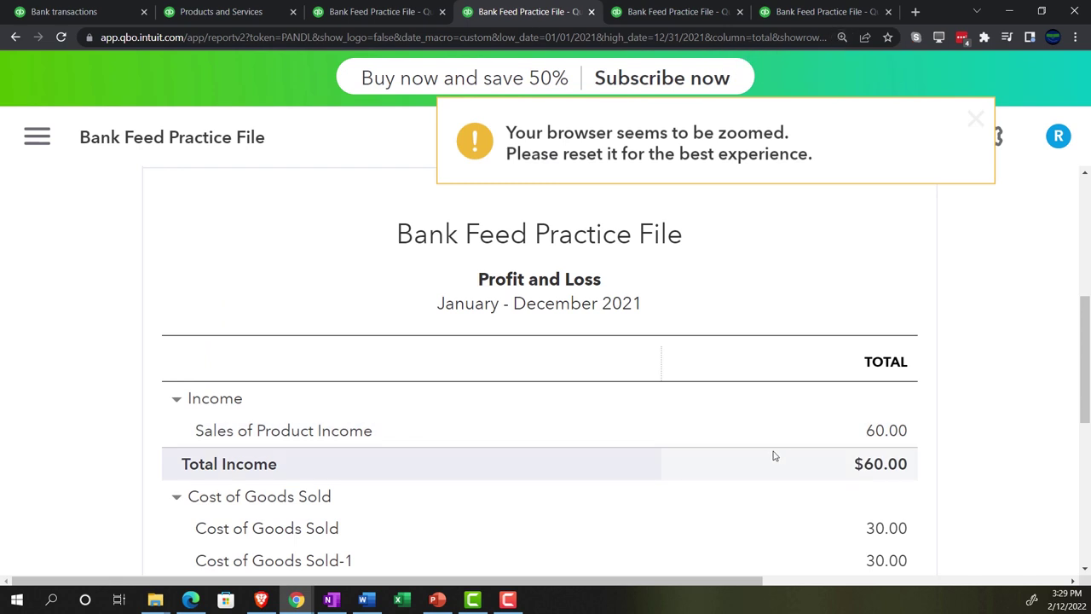
pyautogui.scroll(-1, 771, 454)
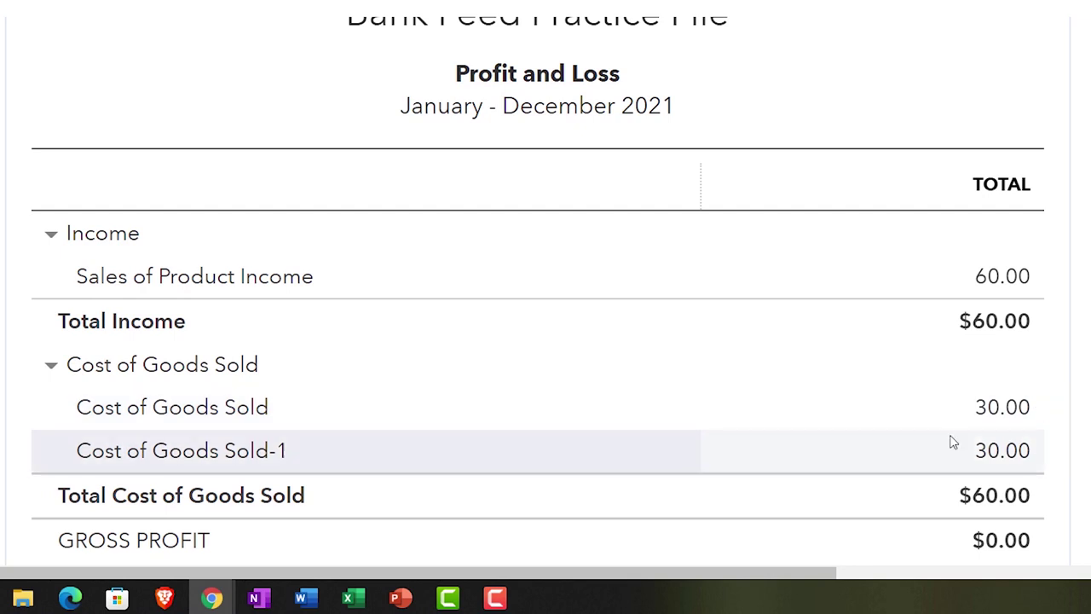
# - Open the transaction detail behind Cost of Goods Sold-1, review its entries, and return to the Profit and Loss
pyautogui.click(1011, 454)
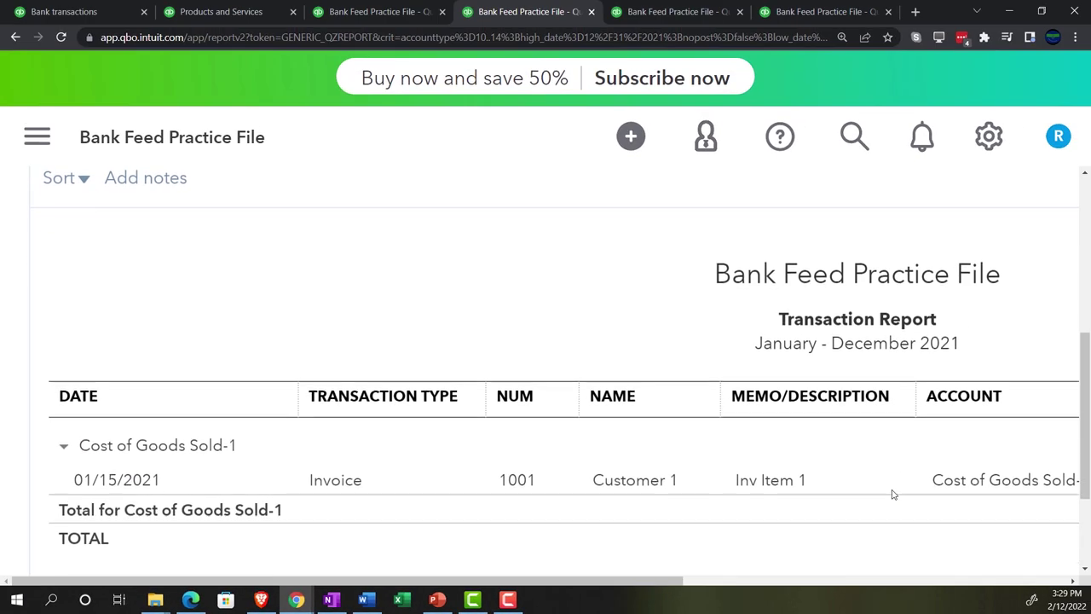
pyautogui.hotkey('ctrl', '-')
pyautogui.hotkey('ctrl', '-')
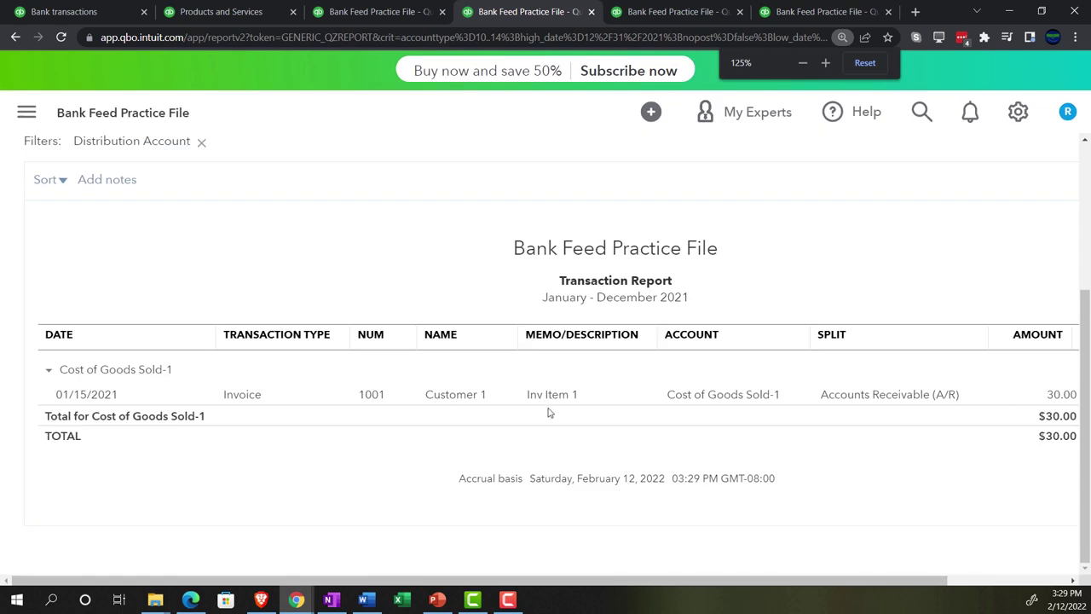
pyautogui.scroll(5, 358, 333)
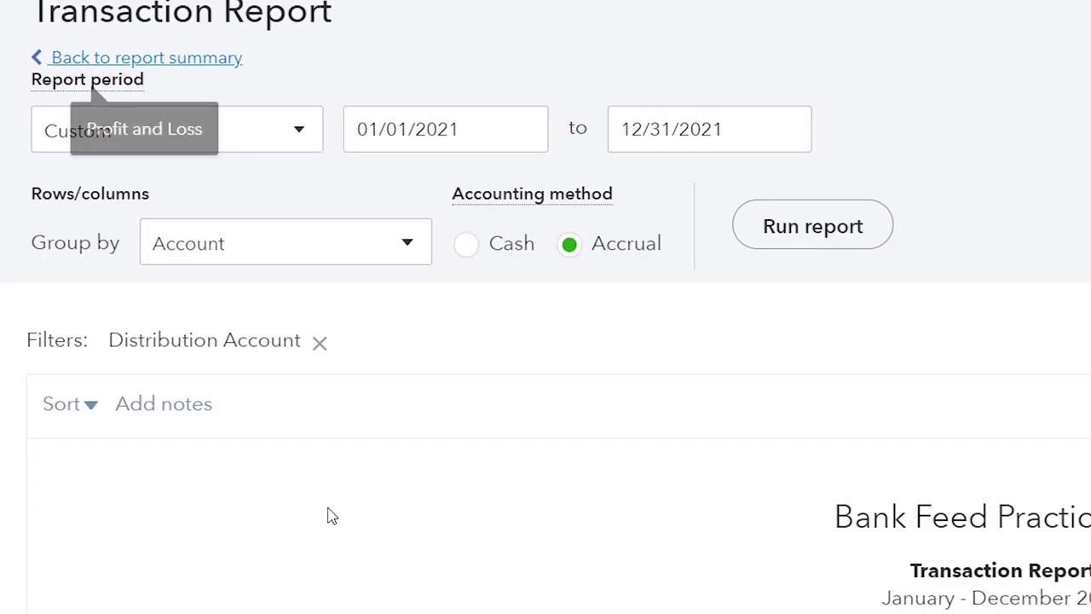
pyautogui.hotkey('alt', 'Left')
pyautogui.hotkey('ctrl', '+')
pyautogui.hotkey('ctrl', '+')
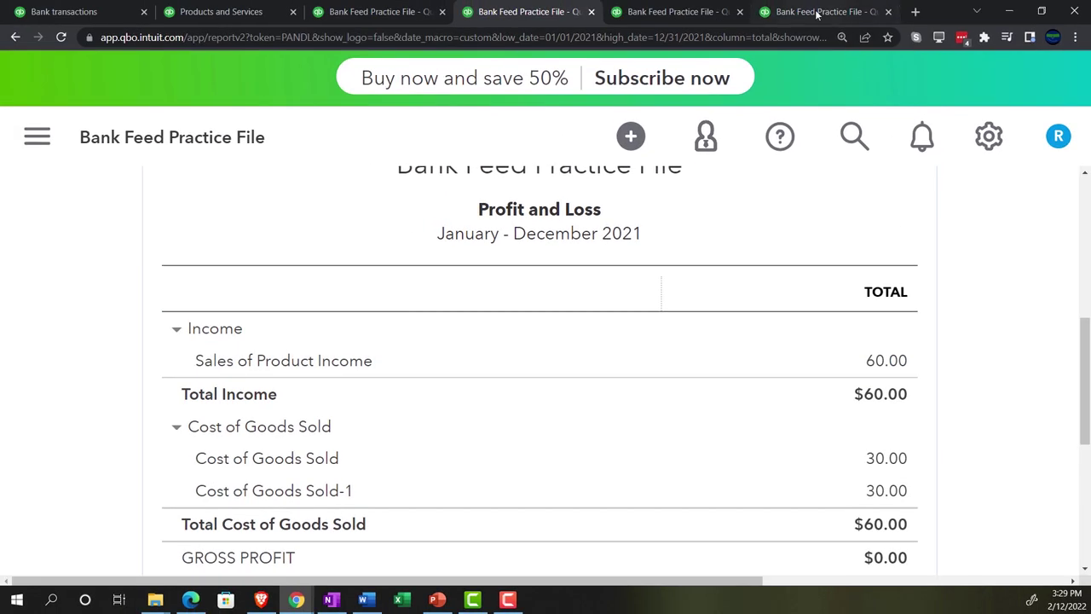
# - Rerun the Inventory Valuation Summary as of 02/12/2022 and check the quantity and asset value of Inv Item 1
pyautogui.click(817, 12)
pyautogui.scroll(-1, 75, 427)
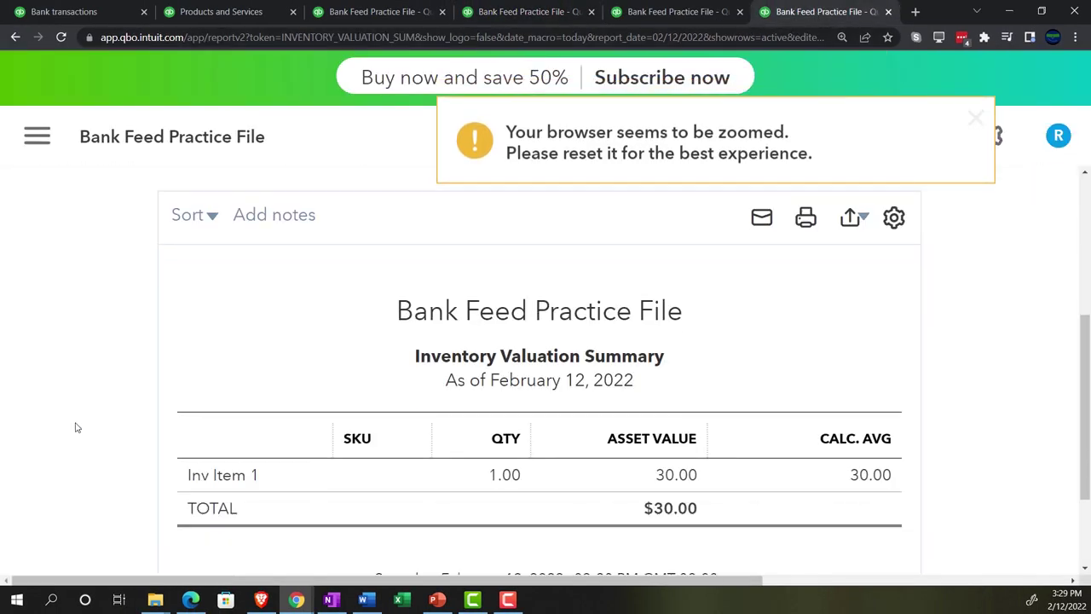
pyautogui.scroll(3, 431, 413)
pyautogui.hotkey('ctrl', '-')
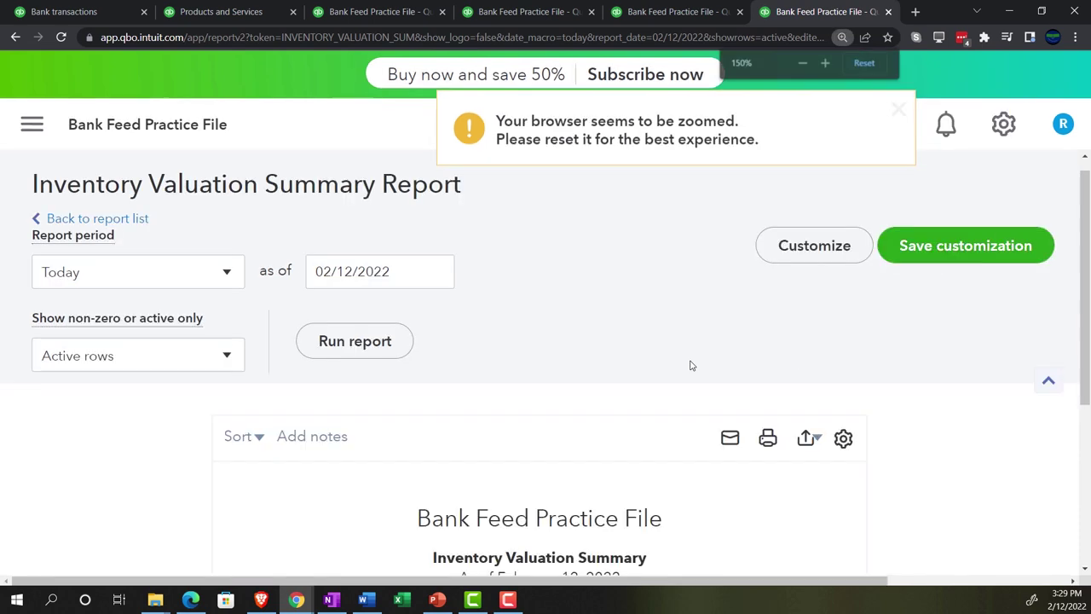
pyautogui.click(368, 349)
pyautogui.scroll(-2, 133, 433)
pyautogui.scroll(-1, 133, 433)
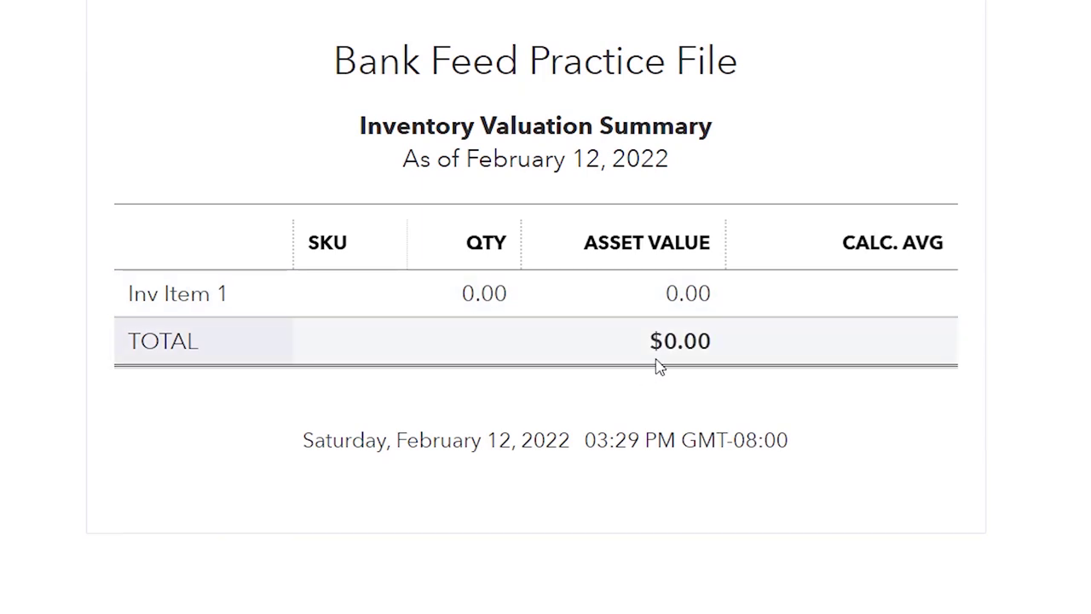
# - Return to the bank feed and review the date, vendor and category of the 10/18/2021 PRIMERICA transaction
pyautogui.click(385, 12)
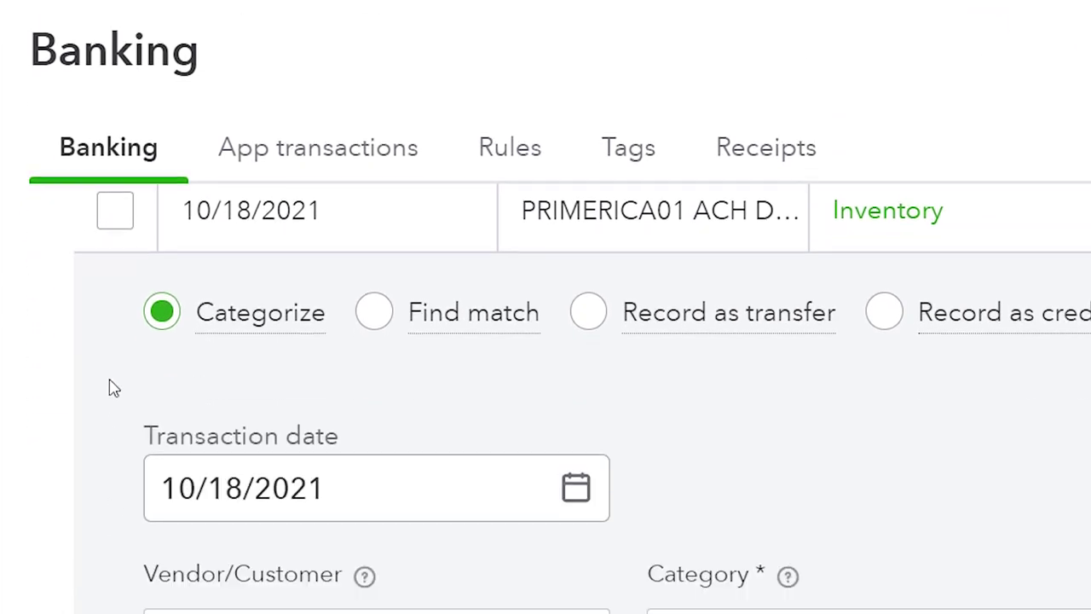
pyautogui.click(222, 260)
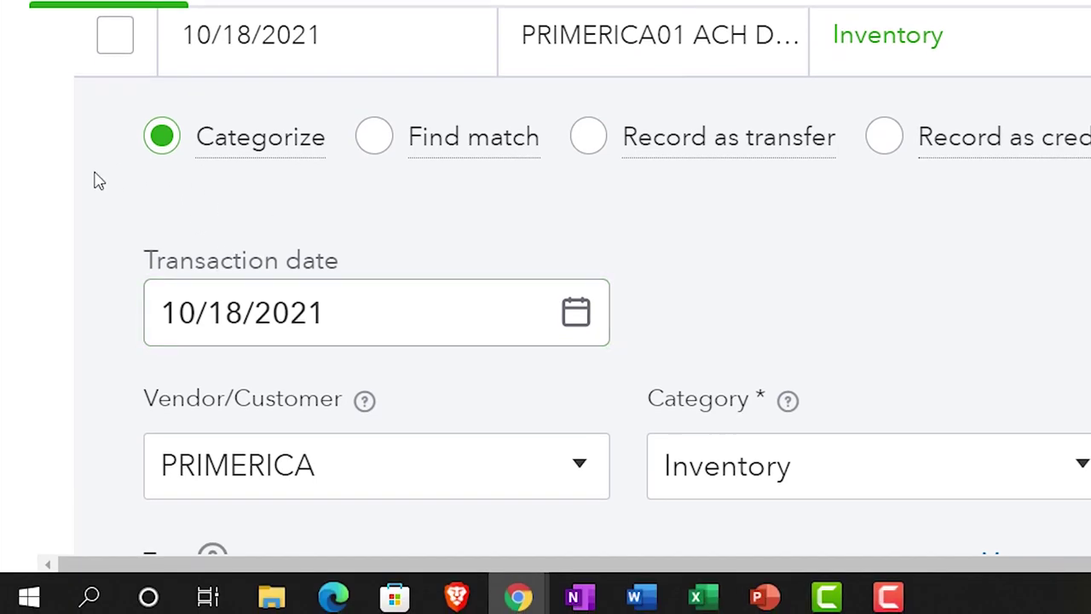
pyautogui.scroll(-1, 97, 178)
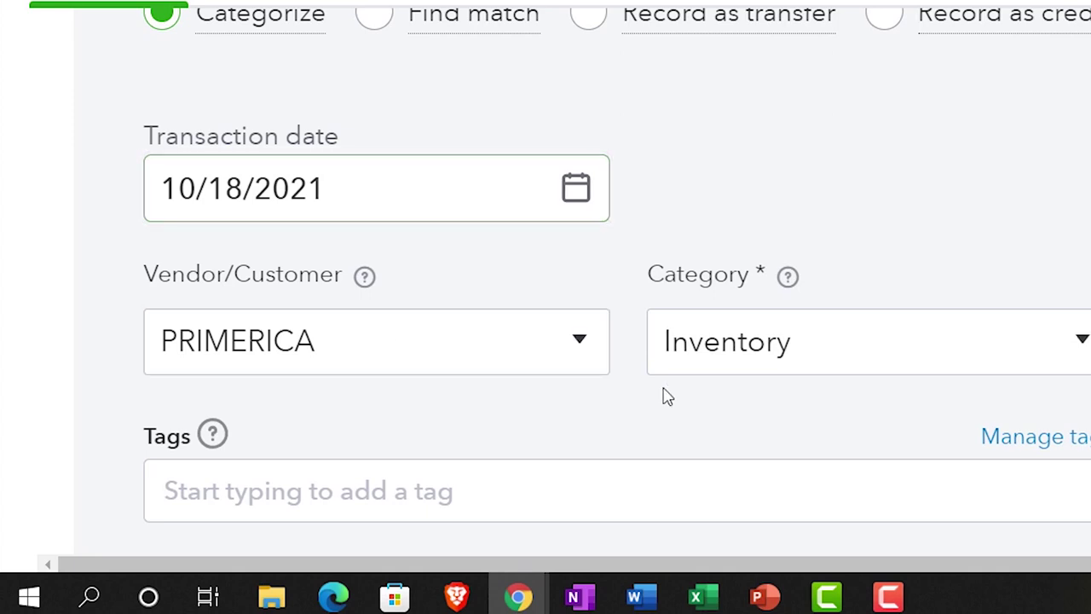
pyautogui.scroll(-1, 668, 396)
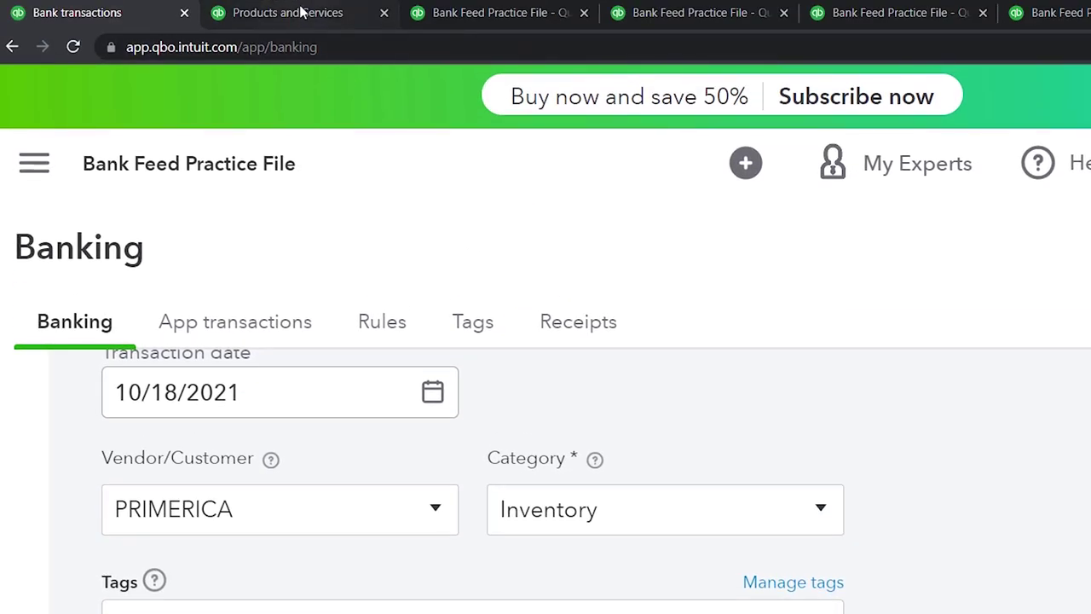
# - Start a new expense with PRIMERICA as the payee, keeping the default checking account as the payment account
pyautogui.click(298, 12)
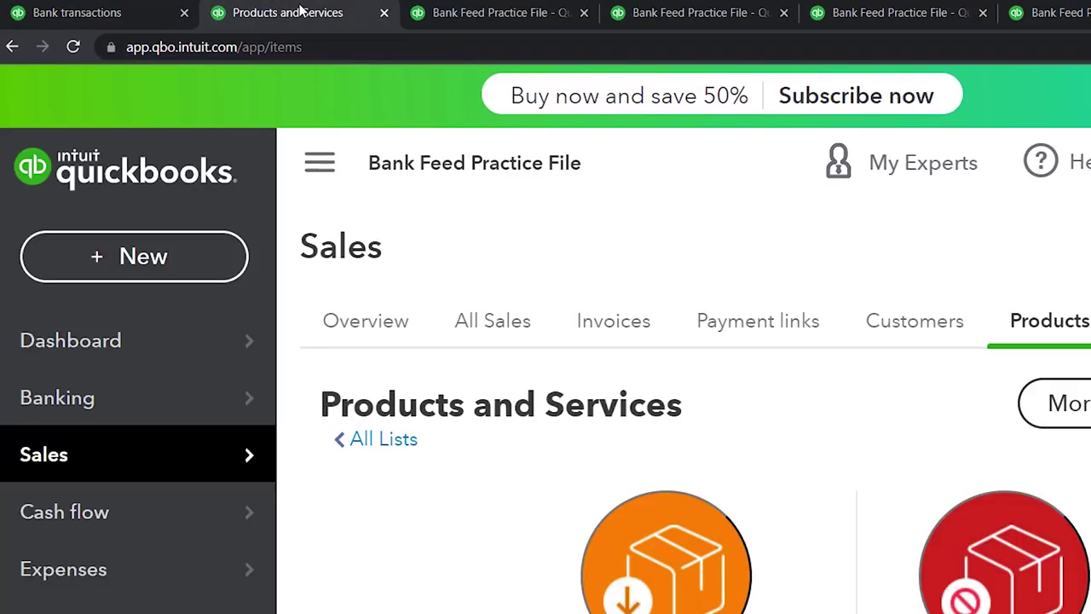
pyautogui.click(128, 258)
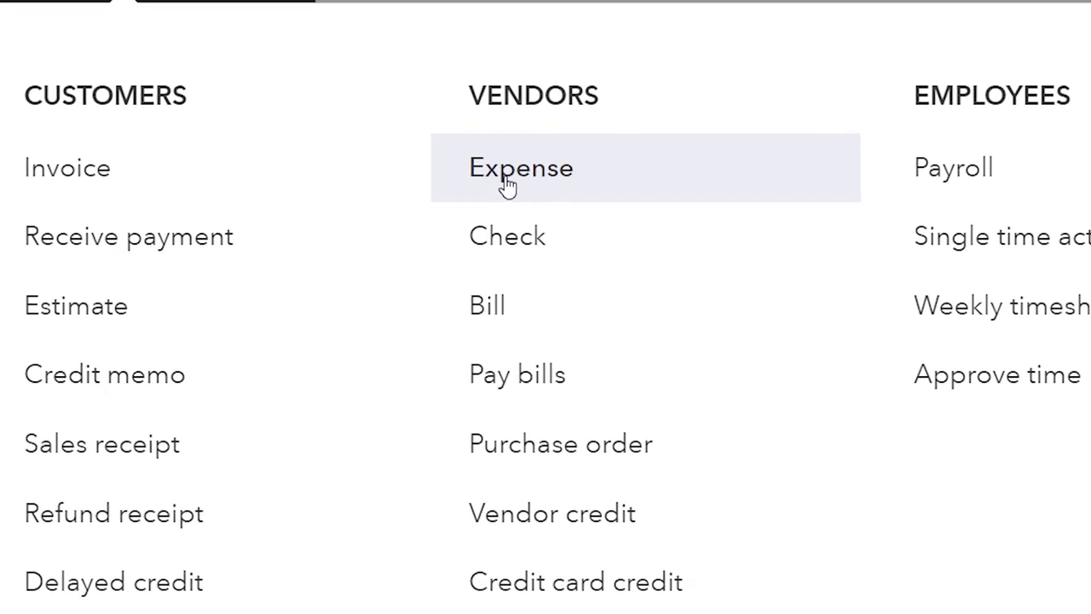
pyautogui.click(318, 331)
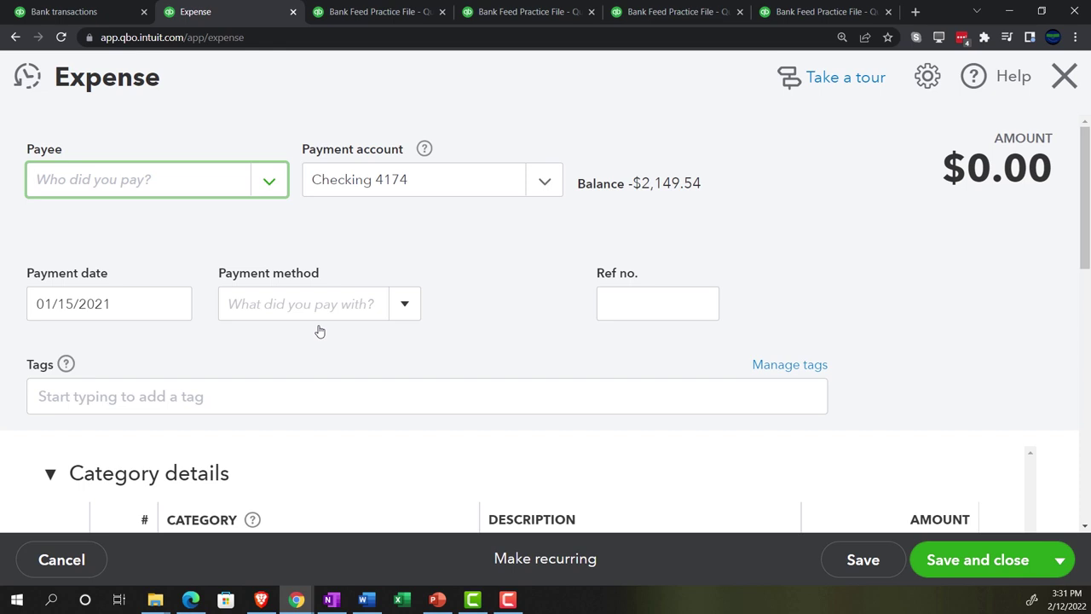
pyautogui.write('pri')
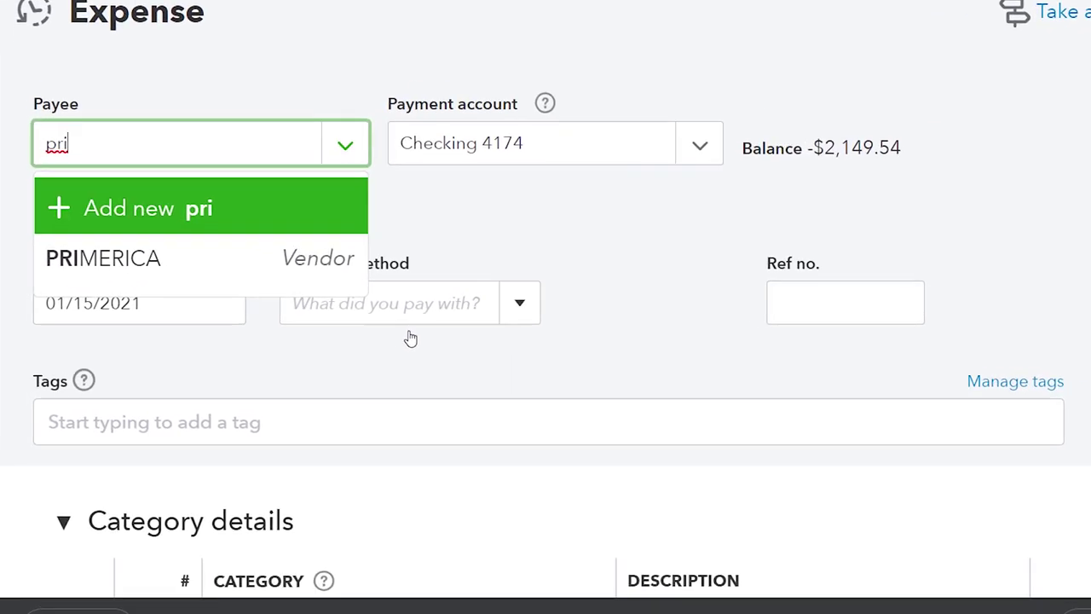
pyautogui.press('Down')
pyautogui.press('Tab')
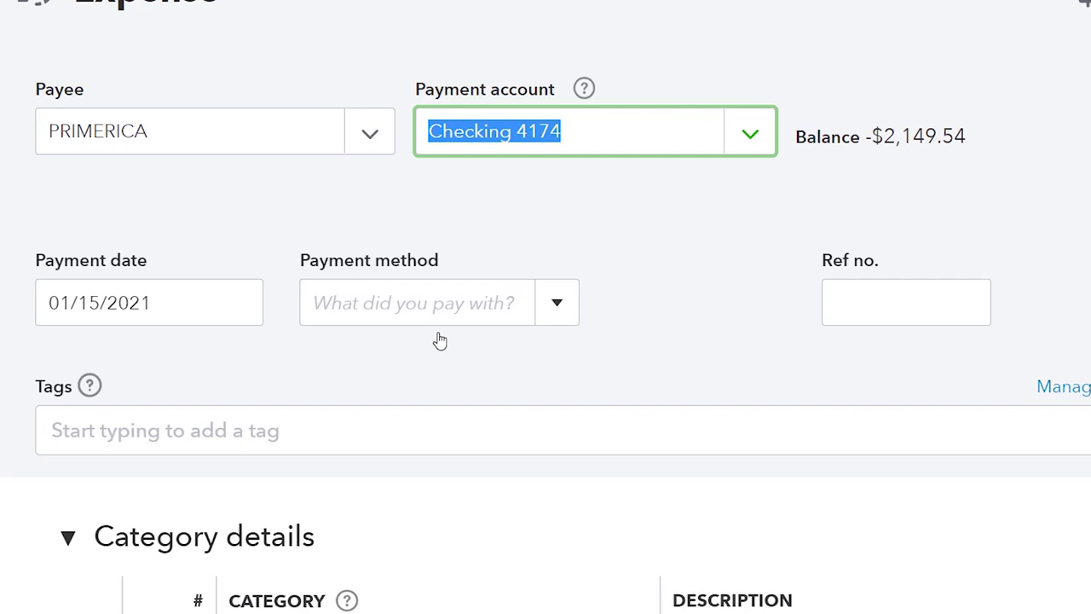
pyautogui.press('Tab')
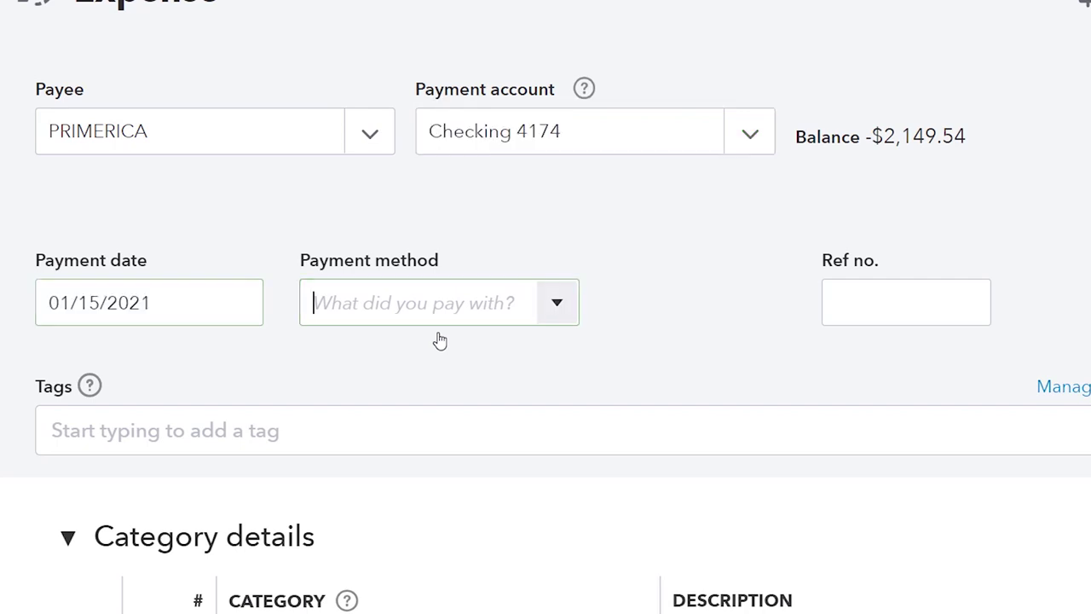
# - Set the expense's payment date to 01/17/2021, skipping the payment method and reference number
pyautogui.click(191, 298)
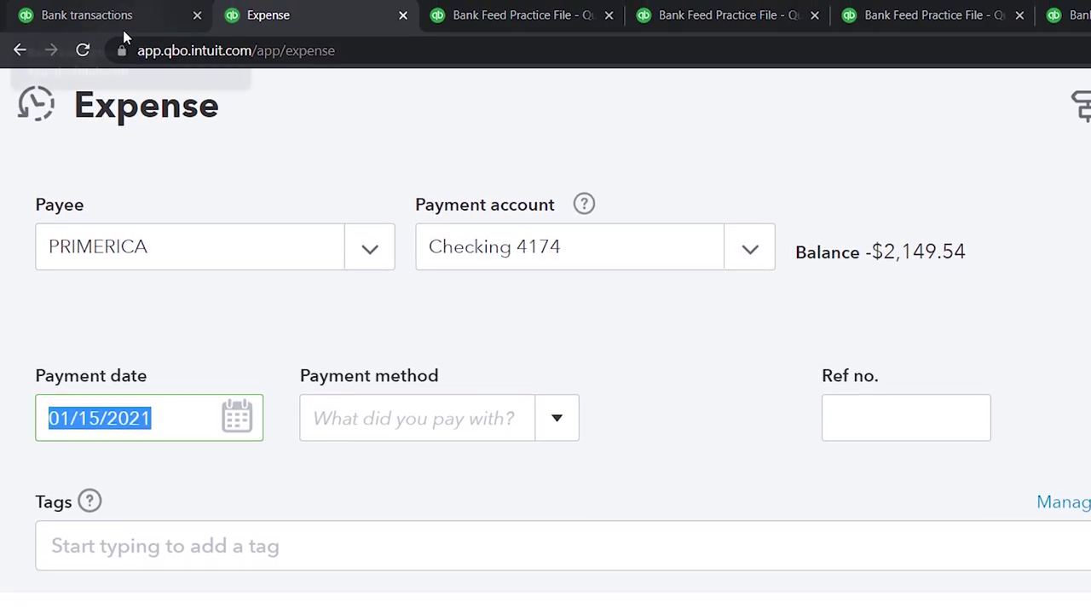
pyautogui.press('+')
pyautogui.press('+')
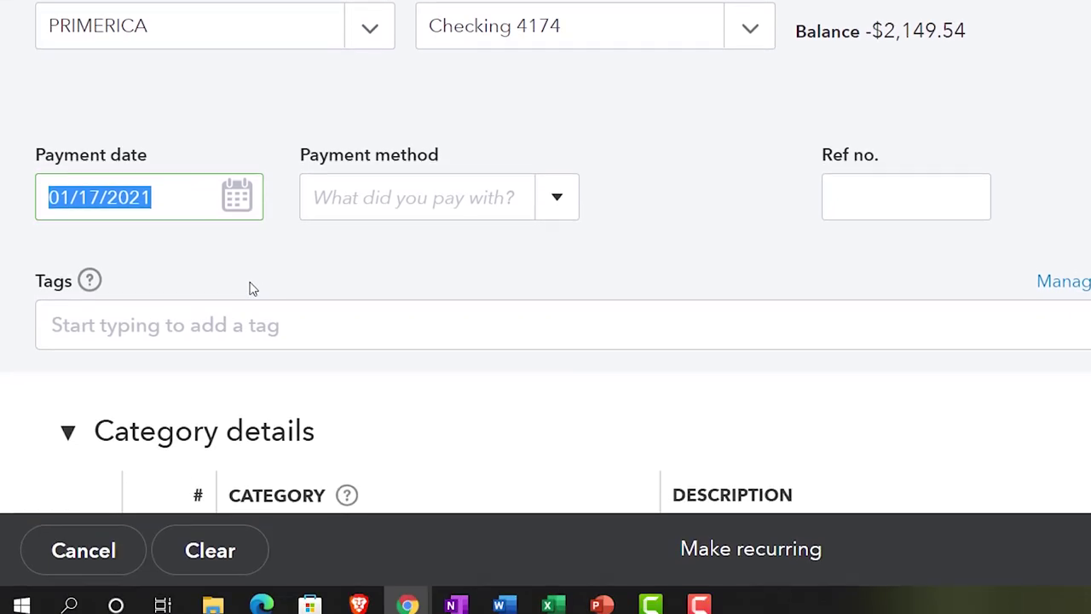
pyautogui.press('Tab')
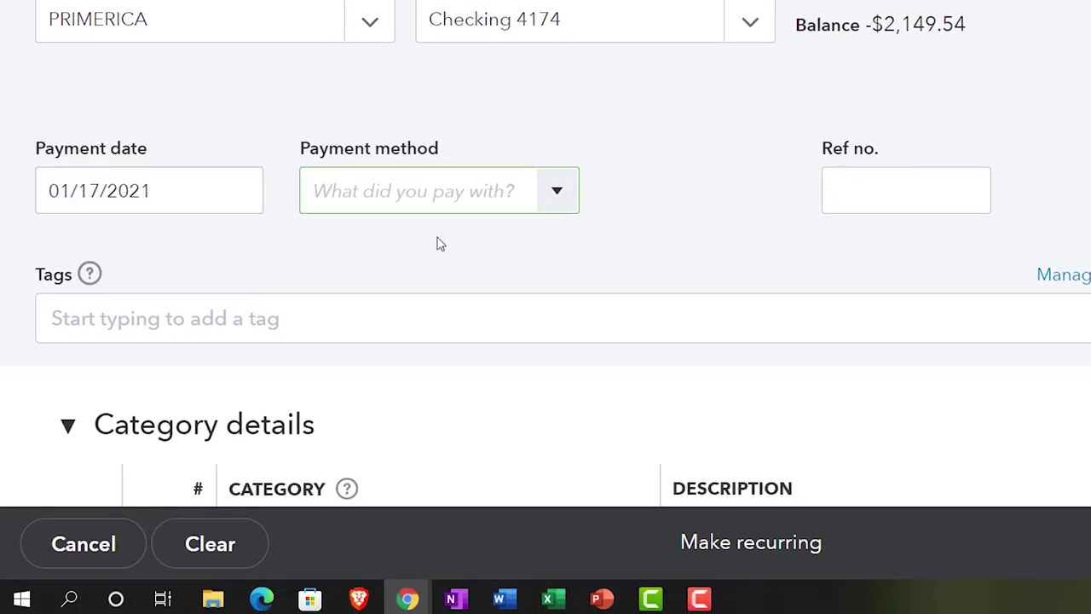
pyautogui.press('Tab')
pyautogui.press('Tab')
# - Delete the prefilled Inventory line from the expense's category details and collapse that section
pyautogui.scroll(-4, 71, 244)
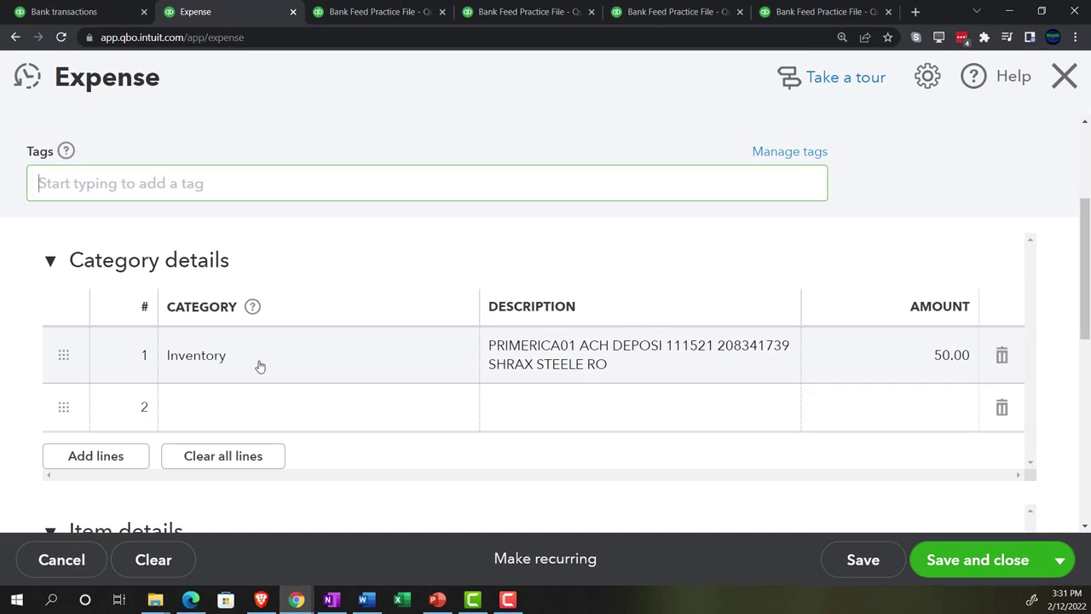
pyautogui.click(260, 366)
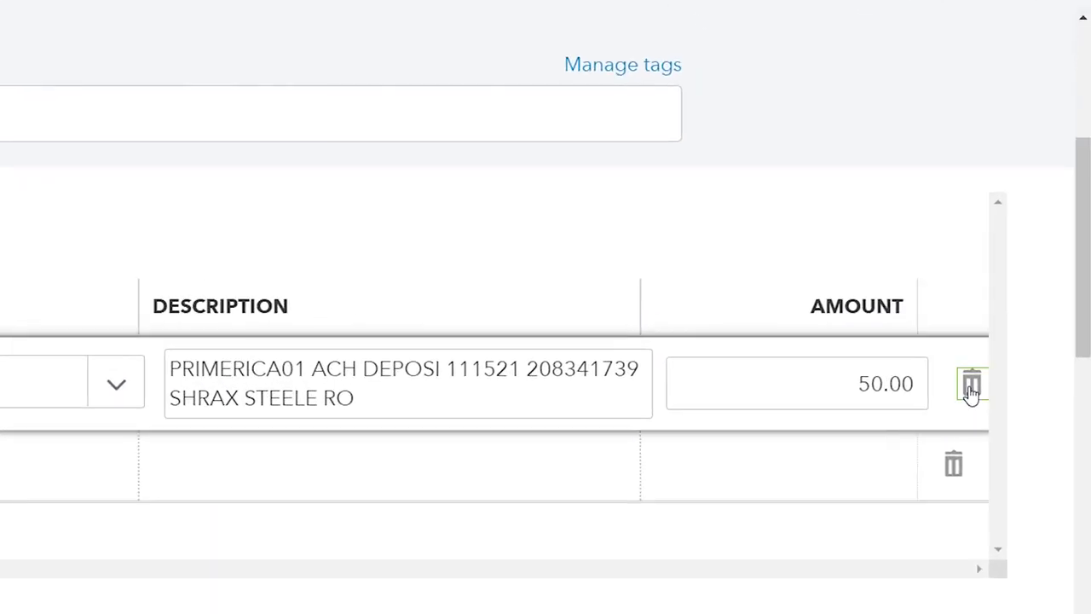
pyautogui.click(972, 385)
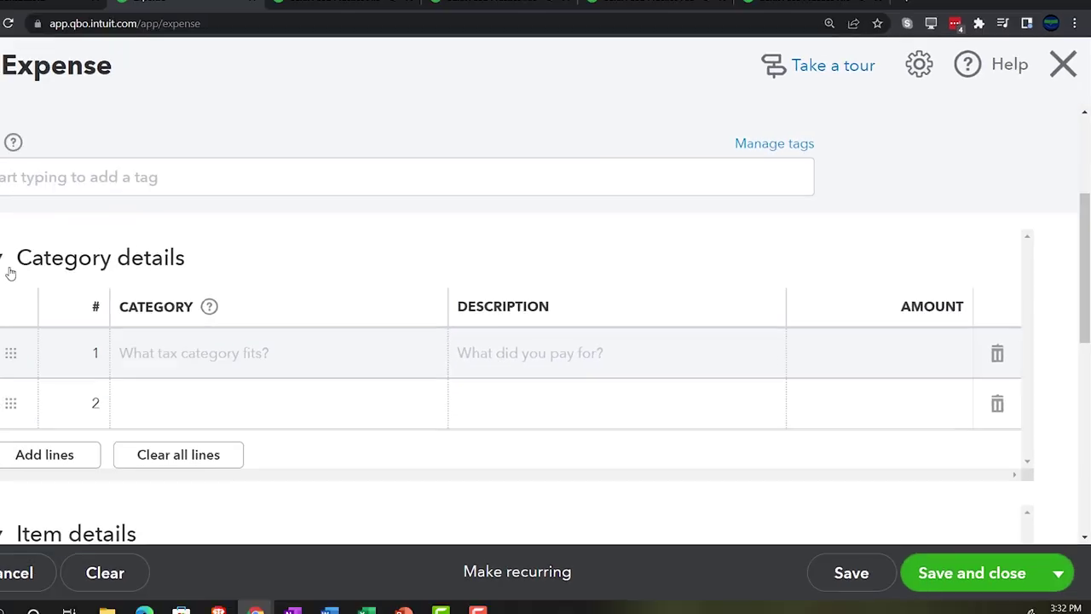
pyautogui.click(1, 258)
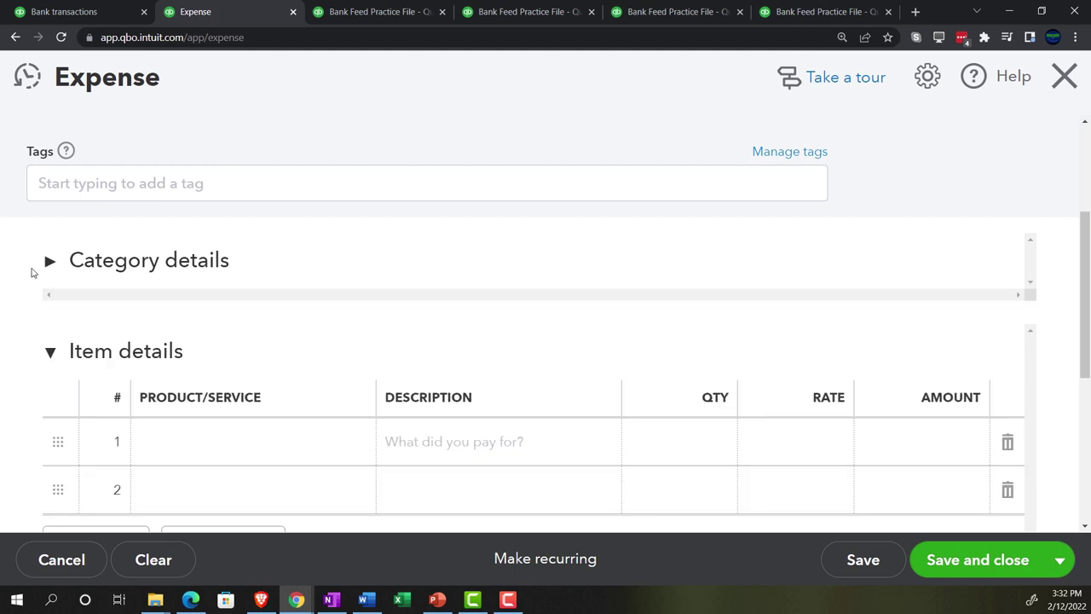
# - Start adding a new product of type Inventory from the first line of the expense's item details
pyautogui.scroll(-1, 0, 315)
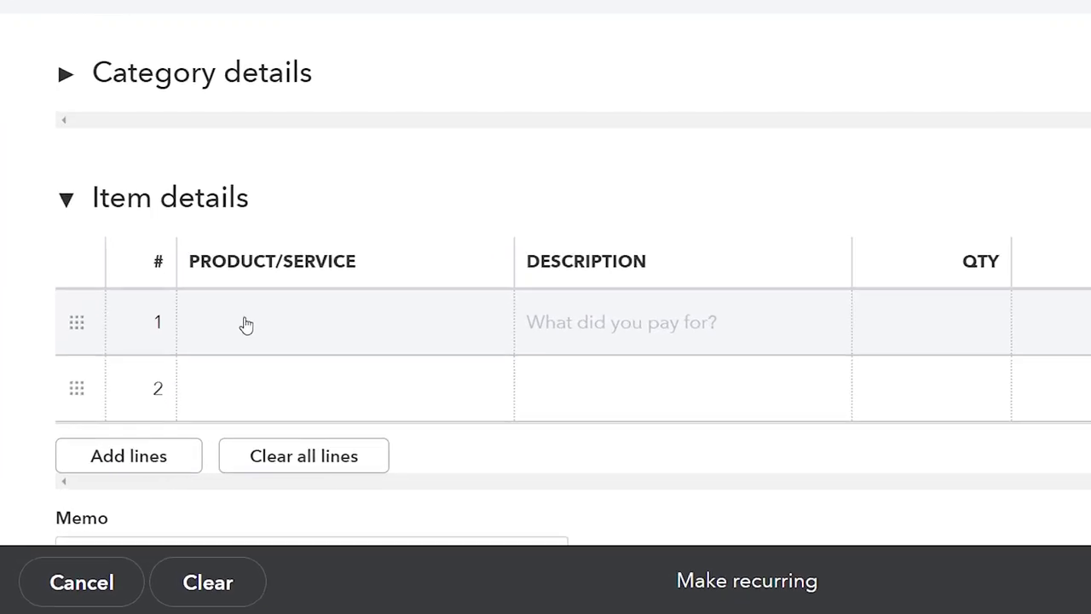
pyautogui.click(283, 380)
pyautogui.click(366, 371)
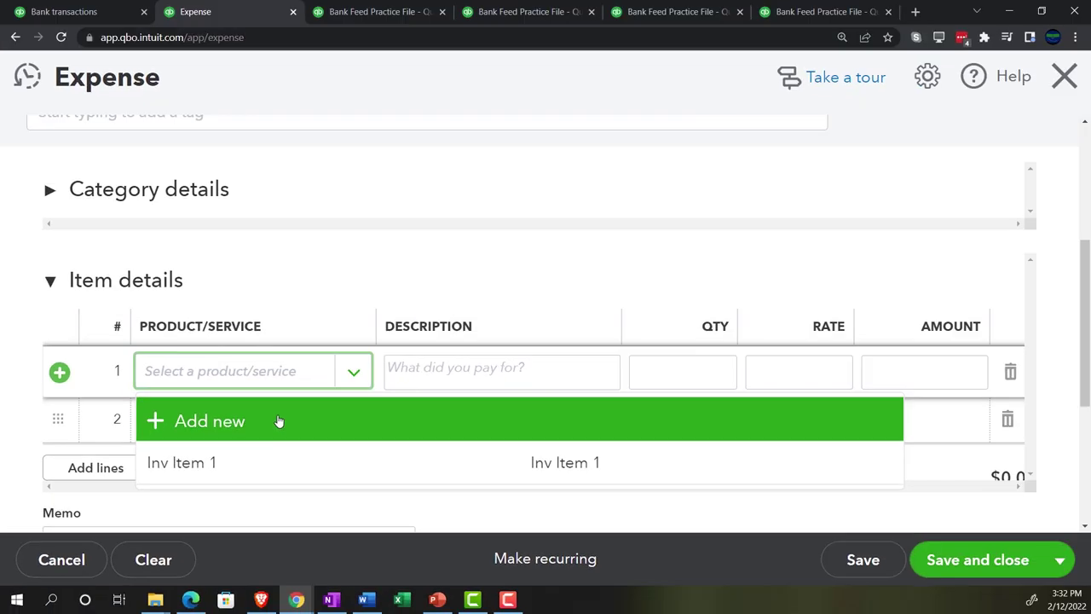
pyautogui.click(409, 384)
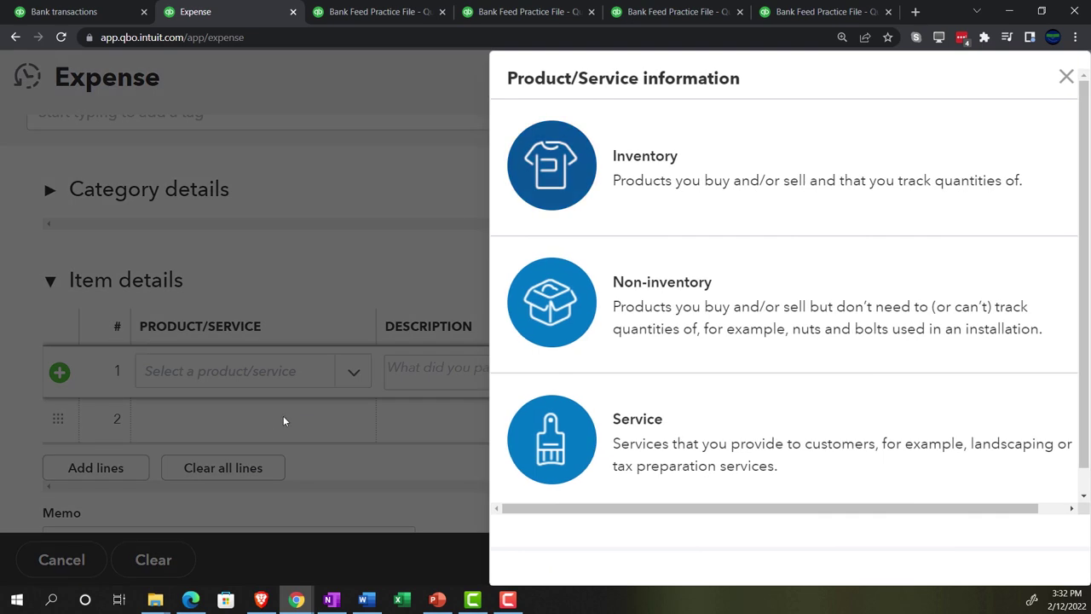
pyautogui.click(642, 187)
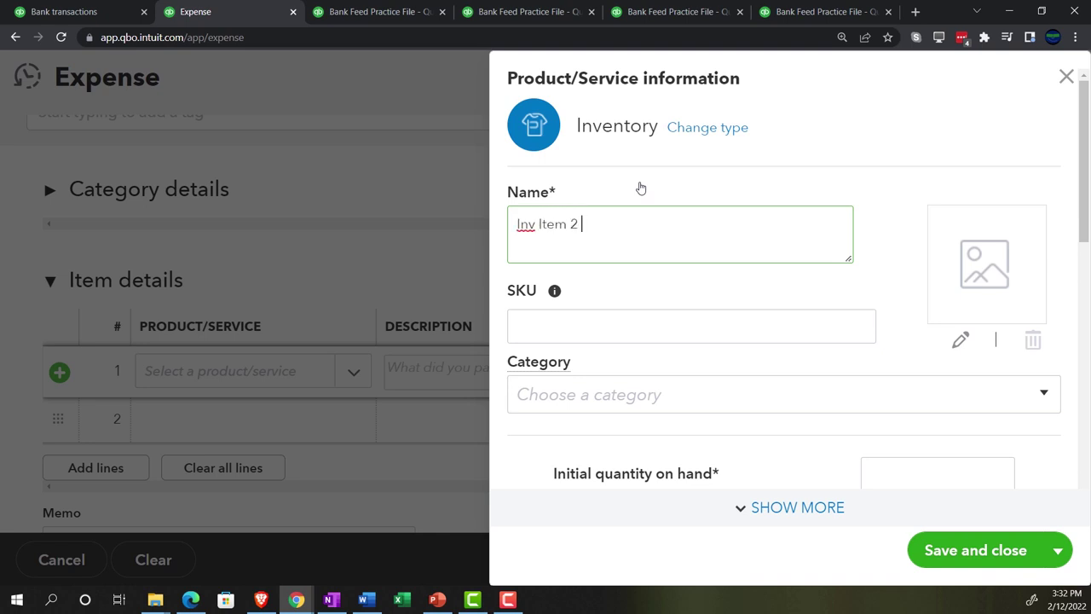
# - Name the new inventory item "Inv Item 2 $50" and select the whole name for copying
pyautogui.hotkey('shift', 'Left')
pyautogui.hotkey('shift', 'Left')
pyautogui.hotkey('shift', 'Left')
pyautogui.hotkey('shift', 'Left')
pyautogui.hotkey('shift', 'Left')
pyautogui.hotkey('shift', 'Left')
pyautogui.hotkey('shift', 'Left')
pyautogui.hotkey('shift', 'Left')
pyautogui.hotkey('shift', 'Left')
pyautogui.hotkey('shift', 'Left')
pyautogui.hotkey('shift', 'Left')
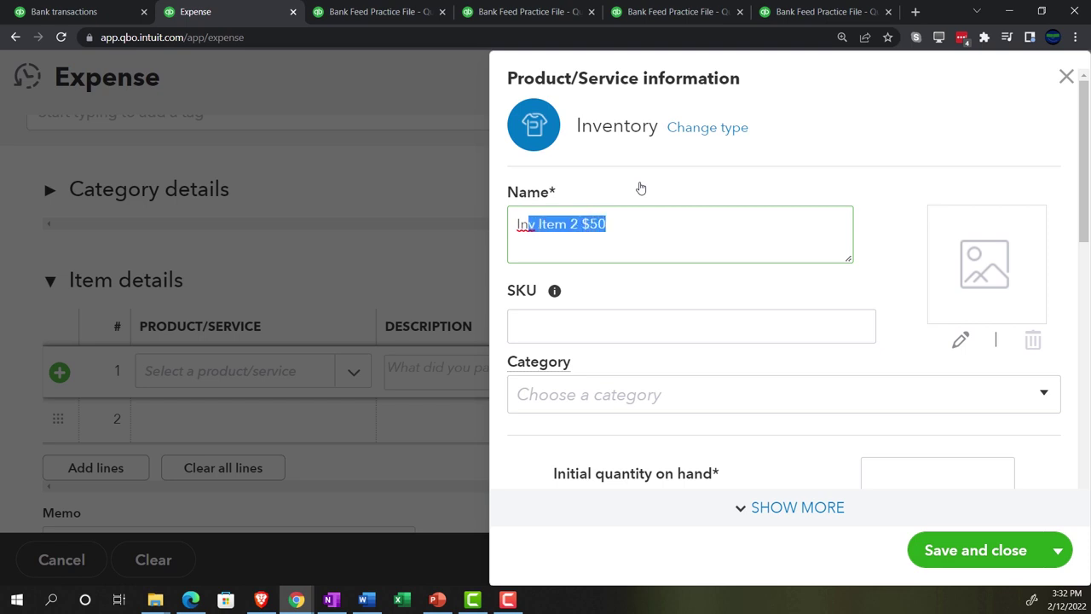
# - Set the inventory item's as of date to 01/01/2021, picking it from the calendar
pyautogui.scroll(-3, 709, 246)
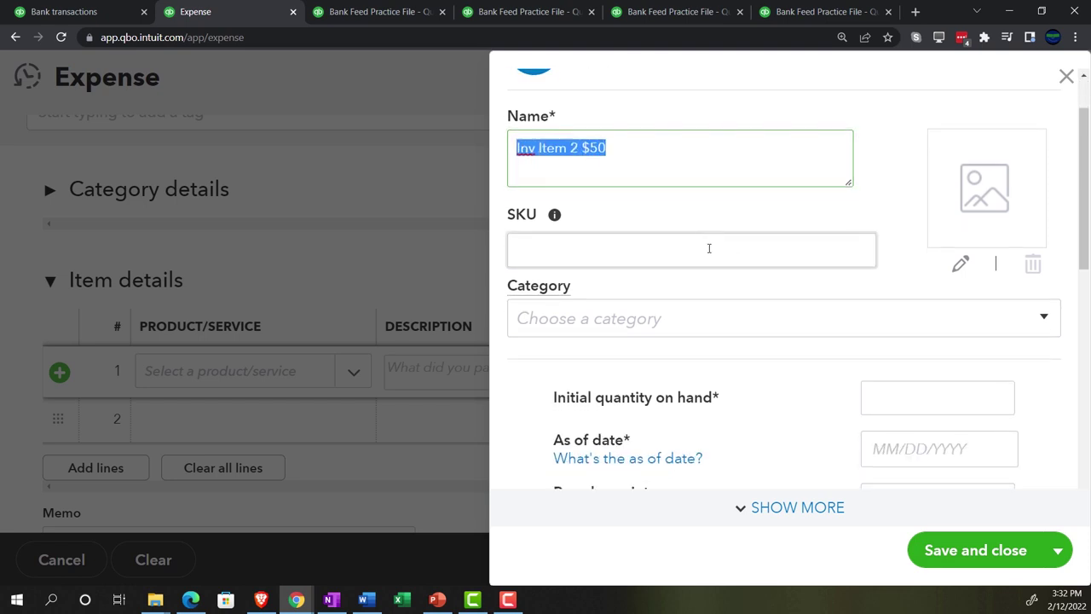
pyautogui.click(1004, 259)
pyautogui.click(1002, 313)
pyautogui.click(858, 368)
pyautogui.click(850, 365)
pyautogui.click(850, 366)
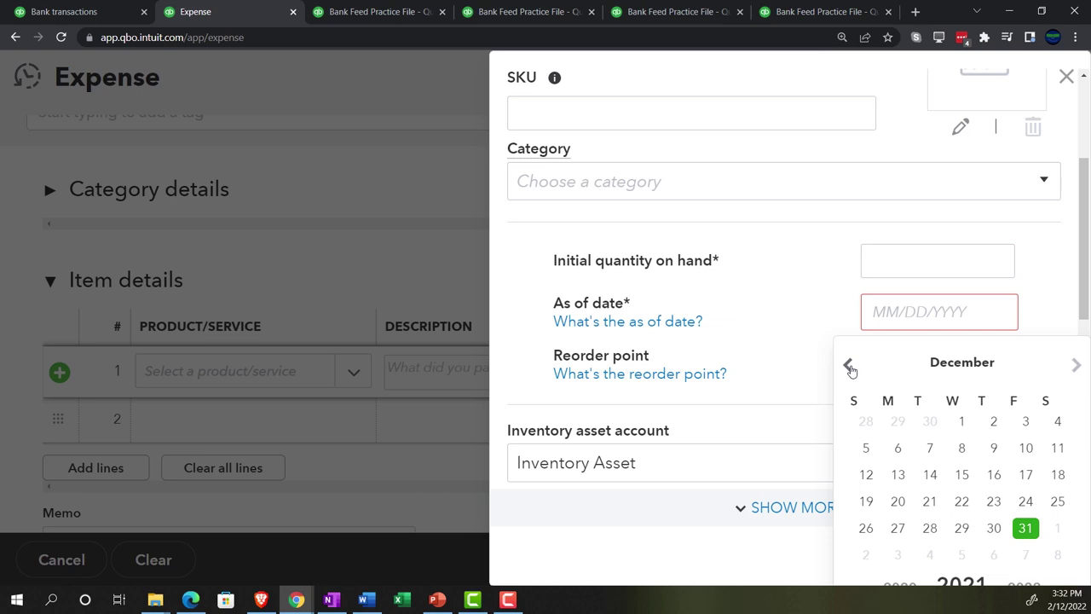
pyautogui.click(850, 366)
pyautogui.click(850, 366)
pyautogui.click(850, 366)
pyautogui.click(850, 366)
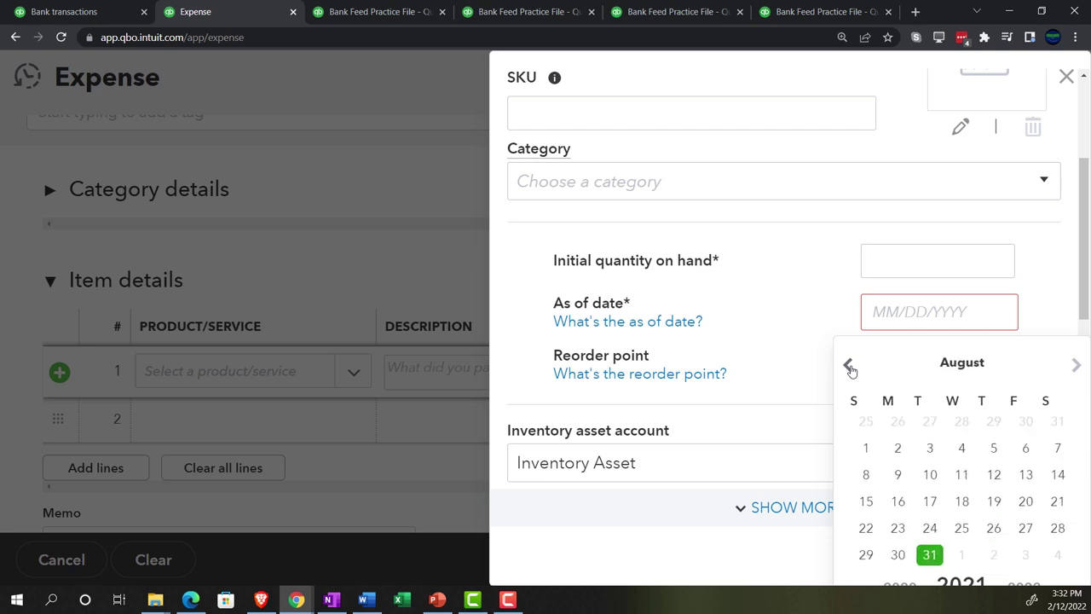
pyautogui.click(850, 366)
pyautogui.click(850, 366)
pyautogui.click(850, 366)
pyautogui.click(850, 366)
pyautogui.click(850, 366)
pyautogui.click(850, 366)
pyautogui.click(850, 366)
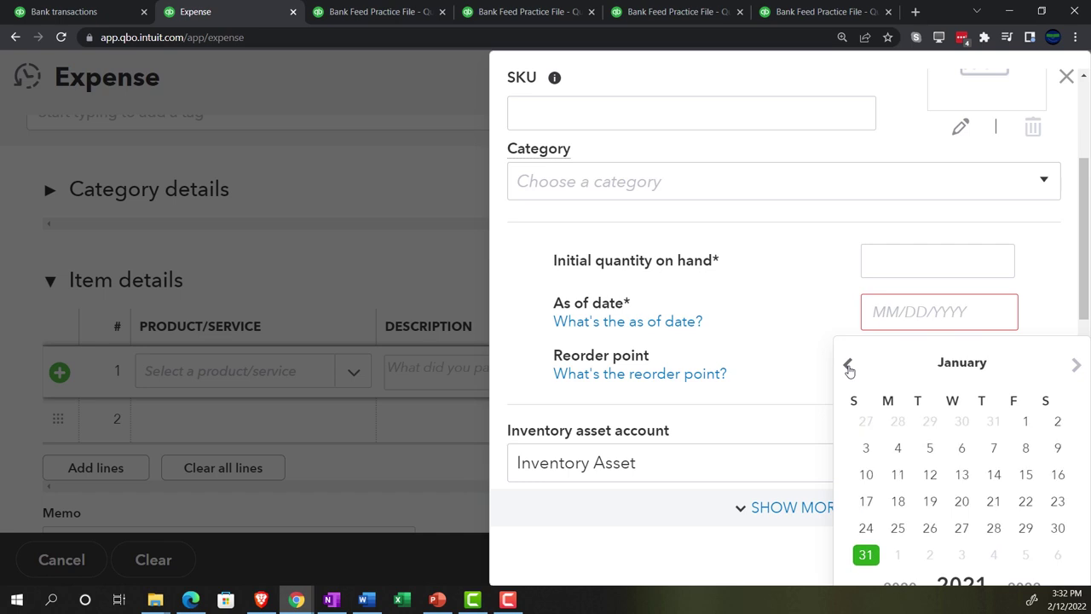
pyautogui.click(1026, 422)
pyautogui.scroll(-2, 804, 358)
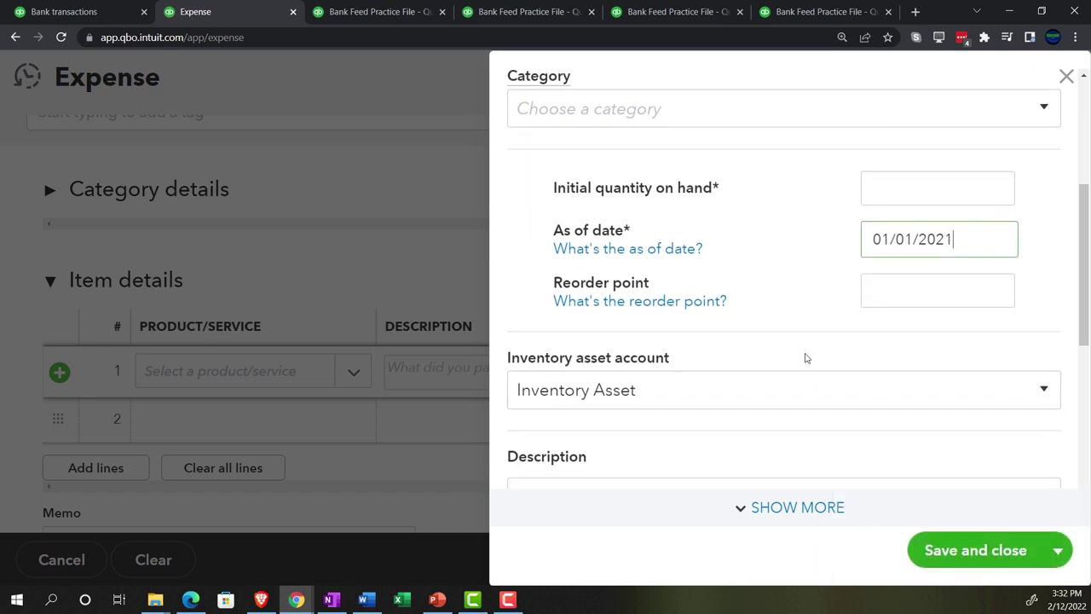
# - Enter "Inv Item 2 $50" as the item's sales description and set its sales price to 70, keeping the Sales of Product Income account
pyautogui.scroll(-1, 715, 332)
pyautogui.click(606, 356)
pyautogui.write('Inv Item 2 $50')
pyautogui.scroll(-2, 619, 366)
pyautogui.click(669, 376)
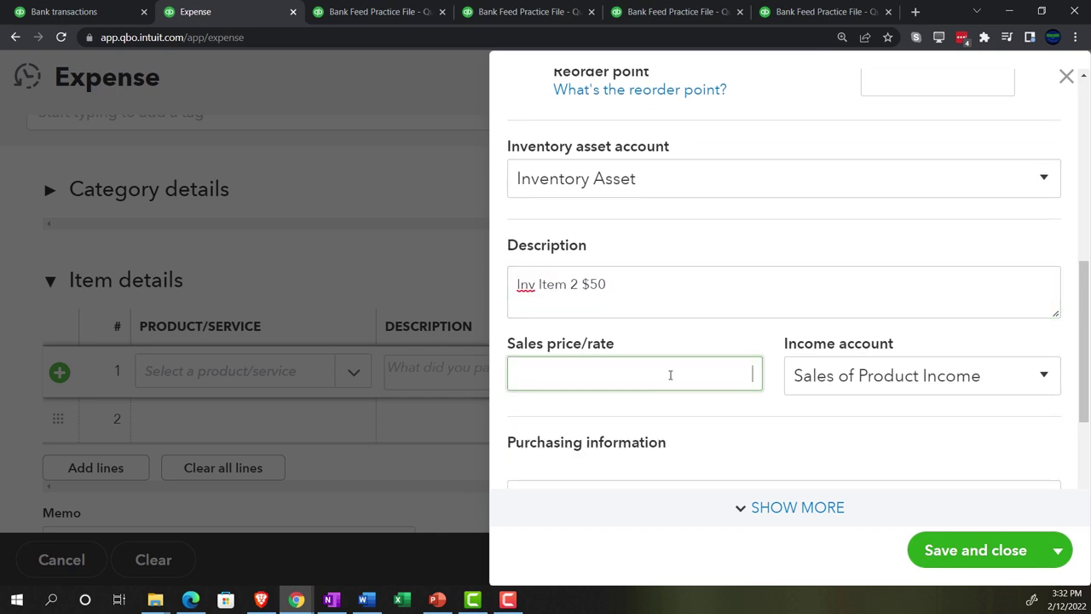
pyautogui.click(576, 366)
pyautogui.press('Tab')
pyautogui.press('Tab')
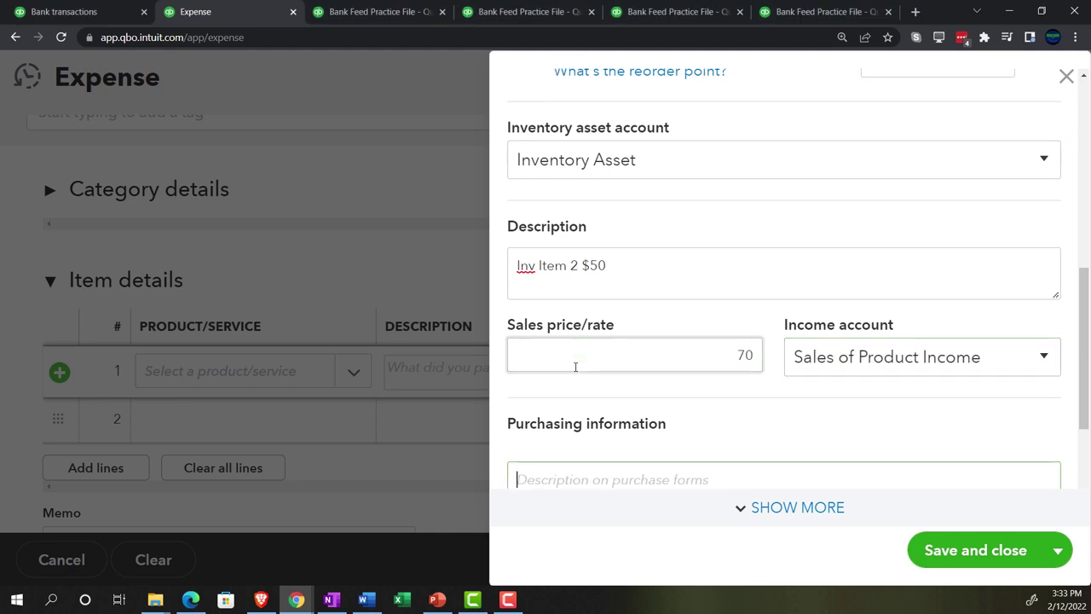
# - Enter "Inv Item 2 $50" as the purchasing description and set the item's cost to 50
pyautogui.write('Inv Item 2 $50')
pyautogui.click(568, 419)
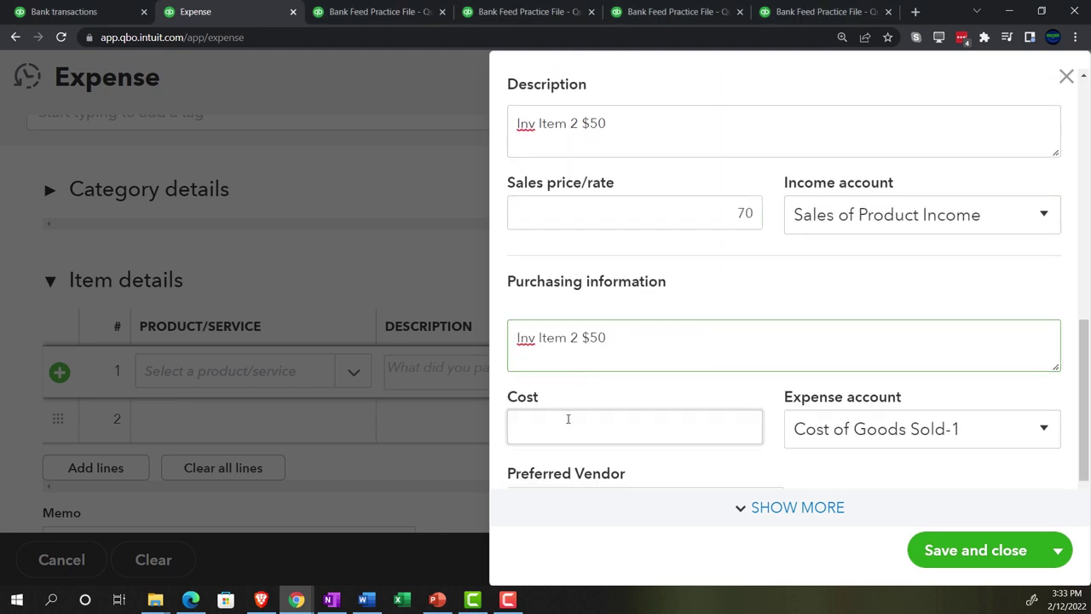
pyautogui.click(557, 416)
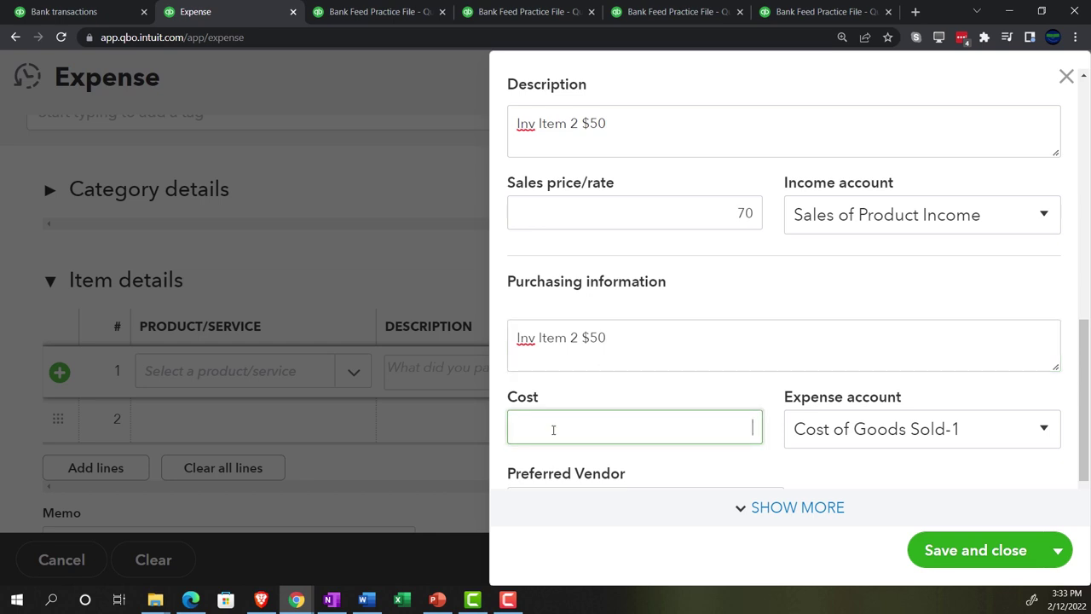
pyautogui.write('50')
pyautogui.press('Tab')
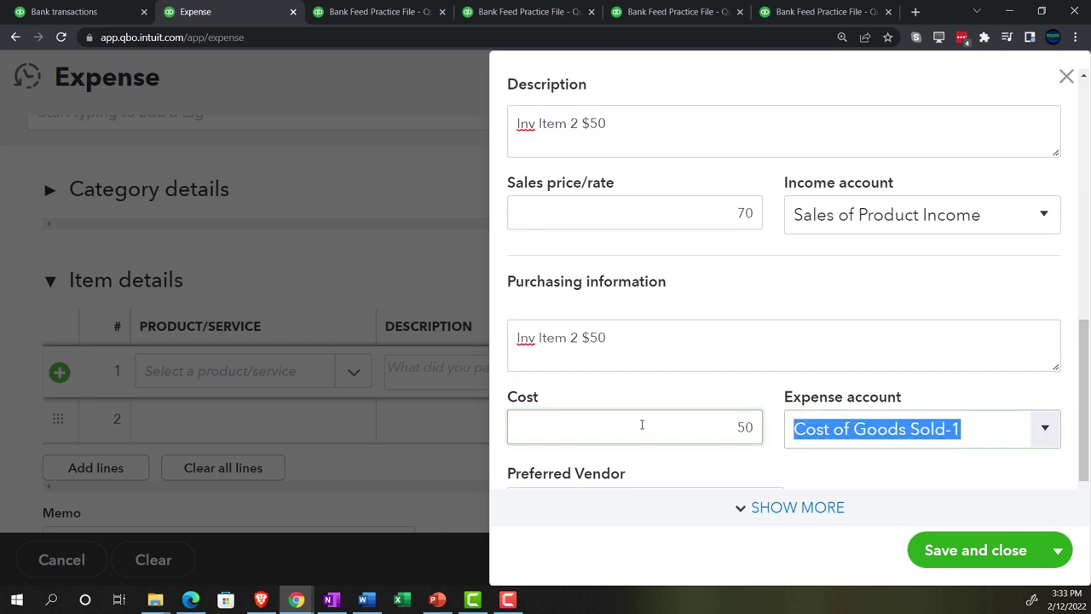
# - Choose PRIMERICA as the item's preferred vendor and try to save the item
pyautogui.scroll(-1, 718, 342)
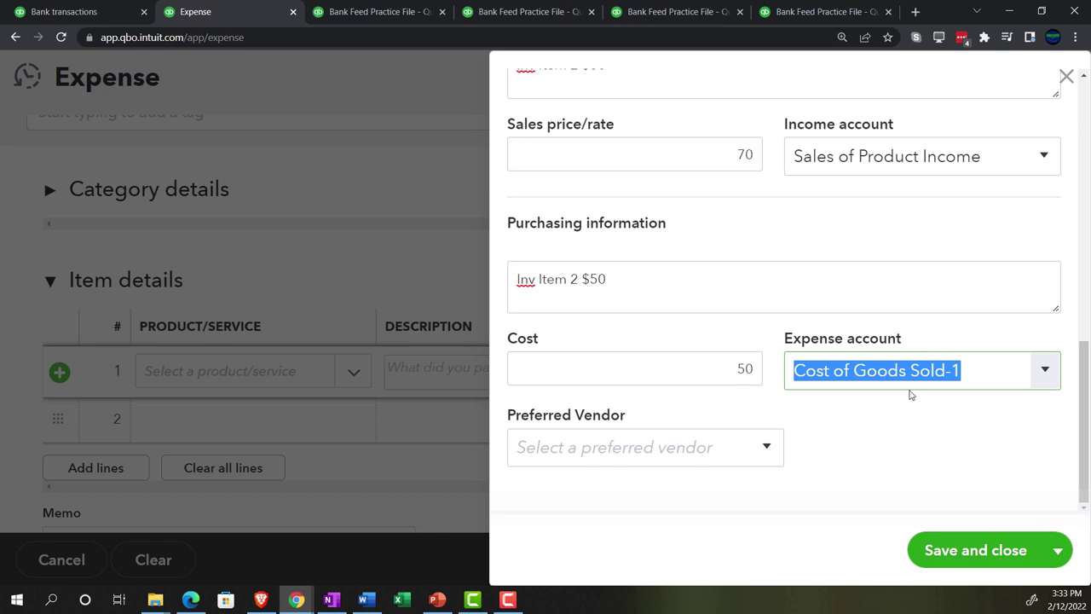
pyautogui.click(766, 449)
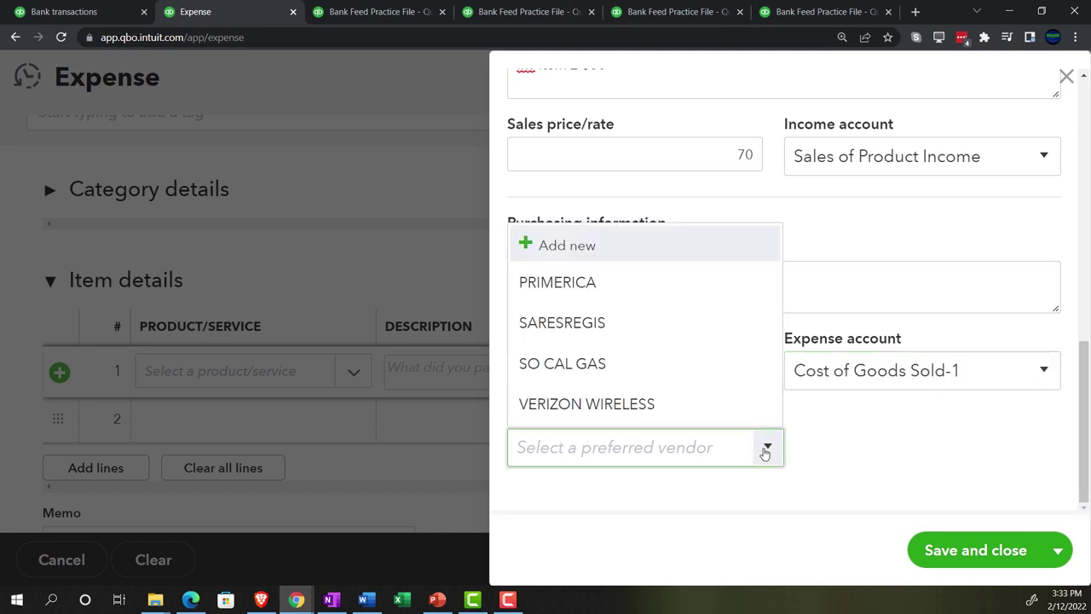
pyautogui.click(585, 285)
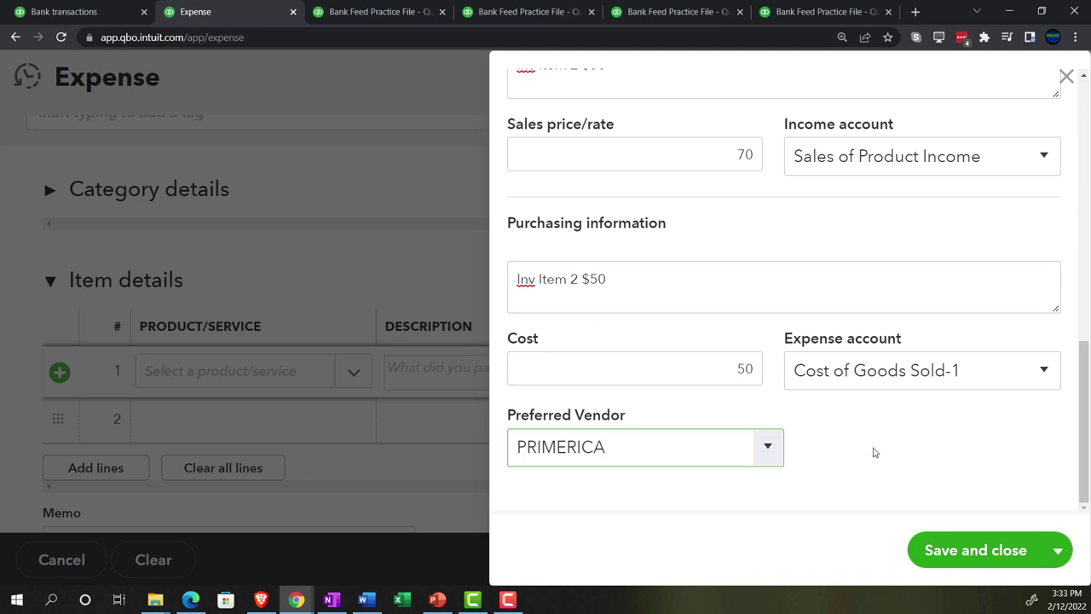
pyautogui.click(959, 548)
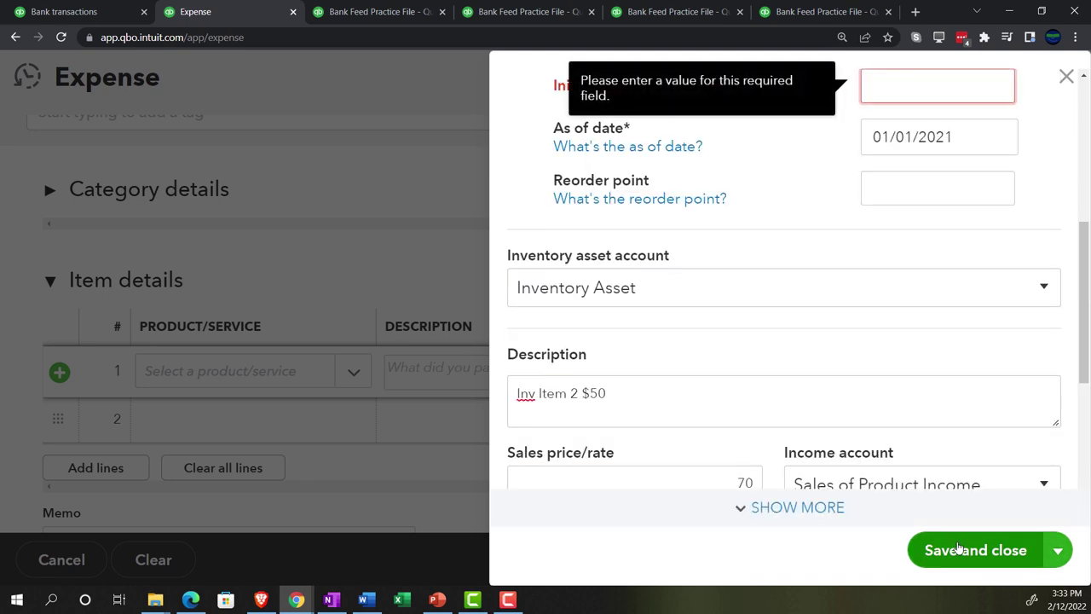
# - Set the item's initial quantity on hand to 0 and save it to the expense line
pyautogui.scroll(3, 835, 356)
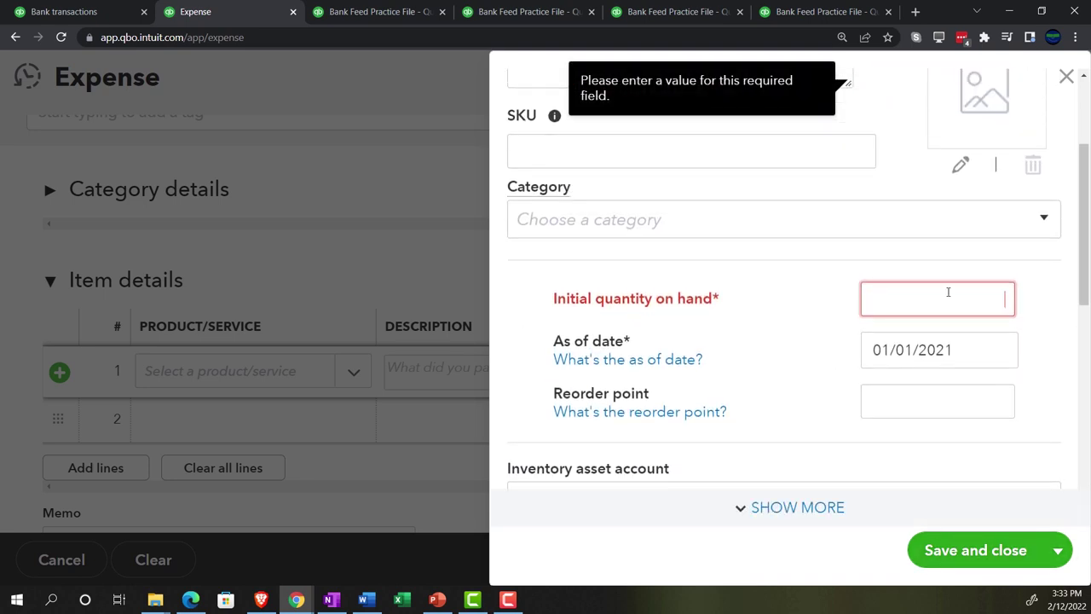
pyautogui.write('0')
pyautogui.scroll(-5, 944, 322)
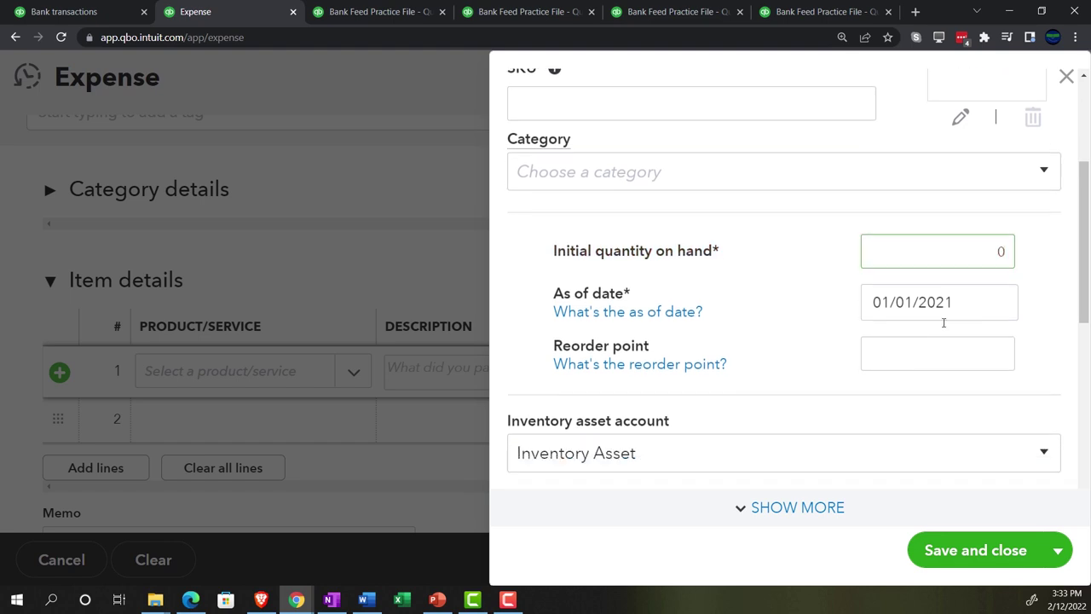
pyautogui.click(987, 550)
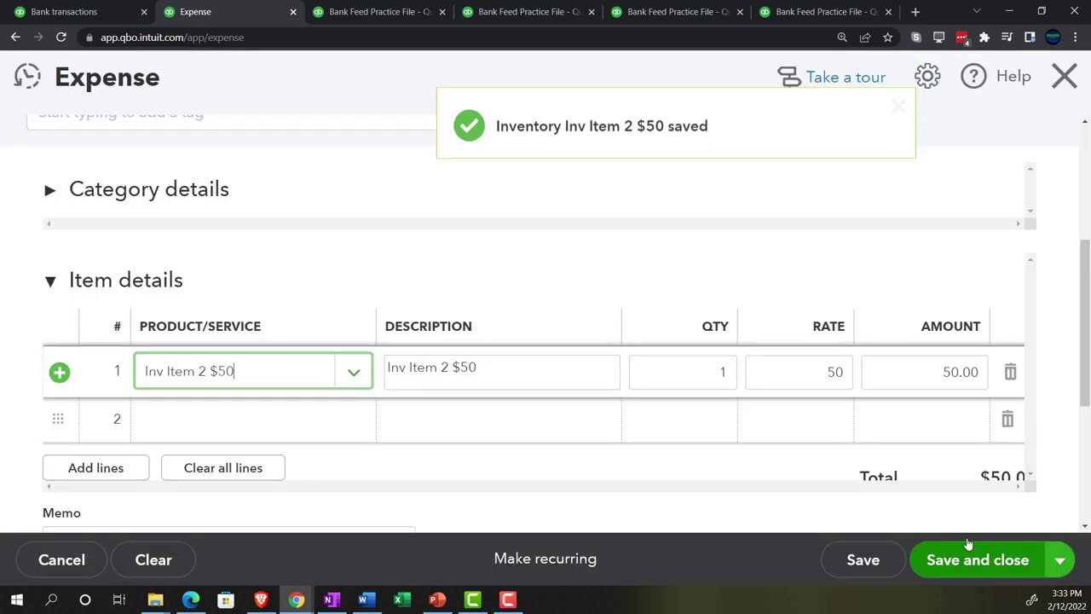
# - Check the expense with its single Inv Item 2 $50 line, then save and close it
pyautogui.hotkey('ctrl', '-')
pyautogui.scroll(1, 691, 429)
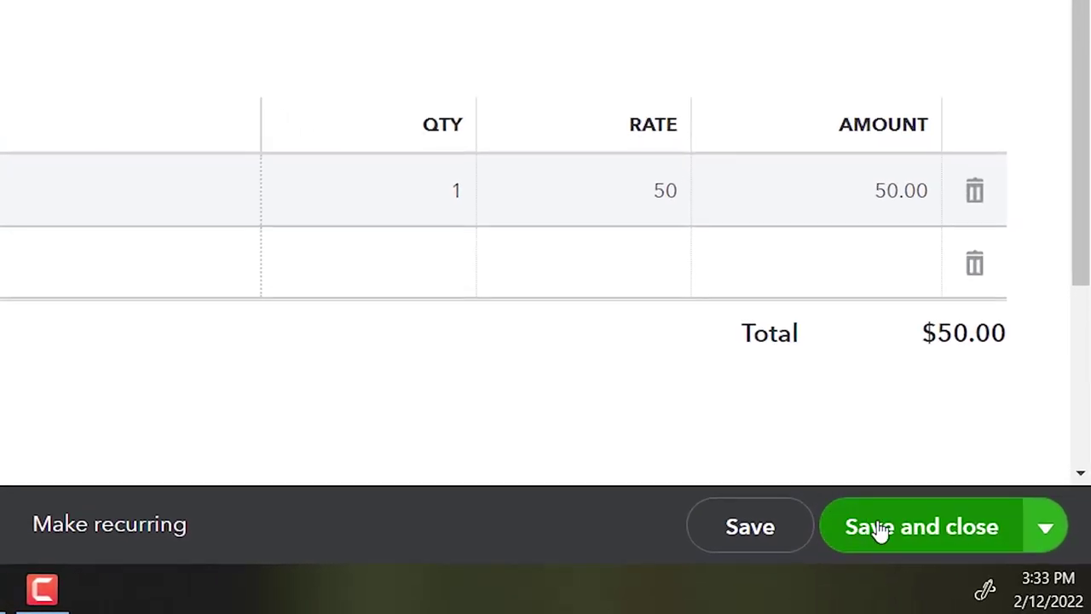
pyautogui.click(881, 530)
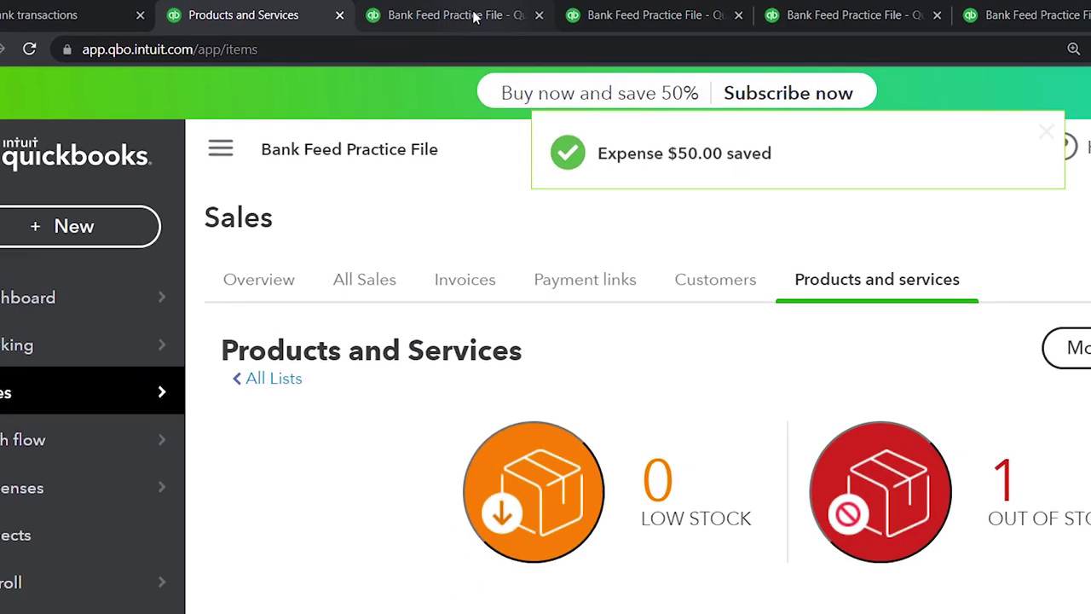
# - Refresh the balance sheet and open the Checking 4174 transaction detail to check for the 01/17/2021 PRIMERICA expense
pyautogui.click(385, 12)
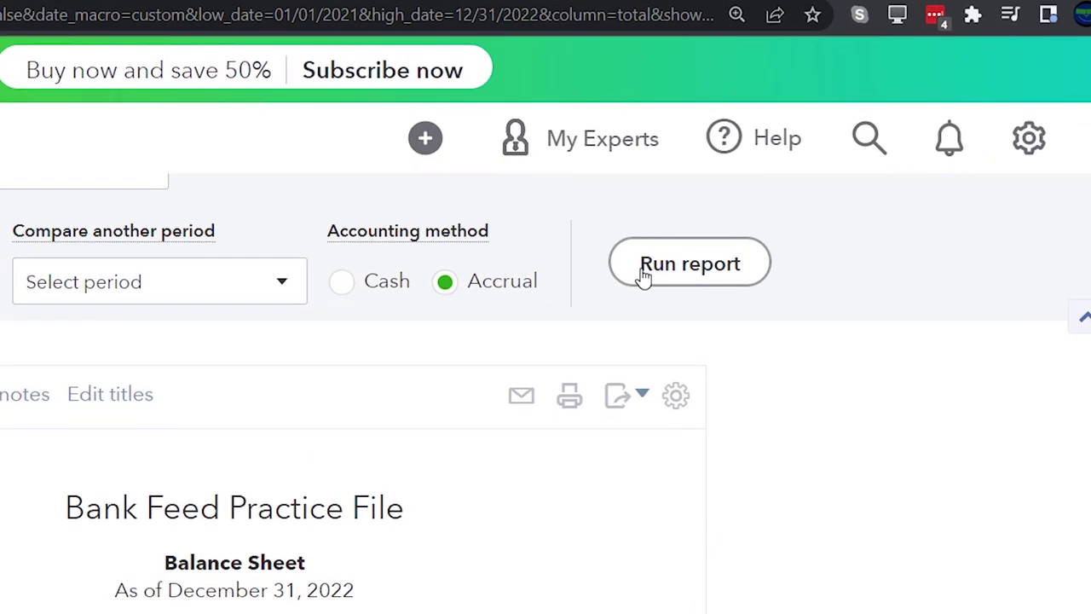
pyautogui.hotkey('ctrl', '+')
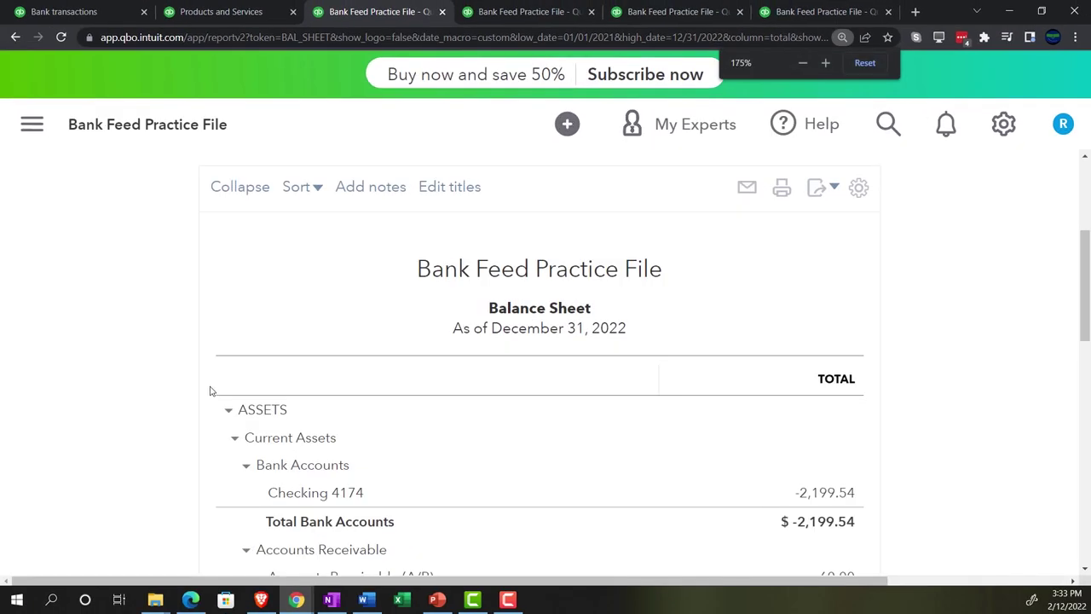
pyautogui.scroll(-2, 203, 390)
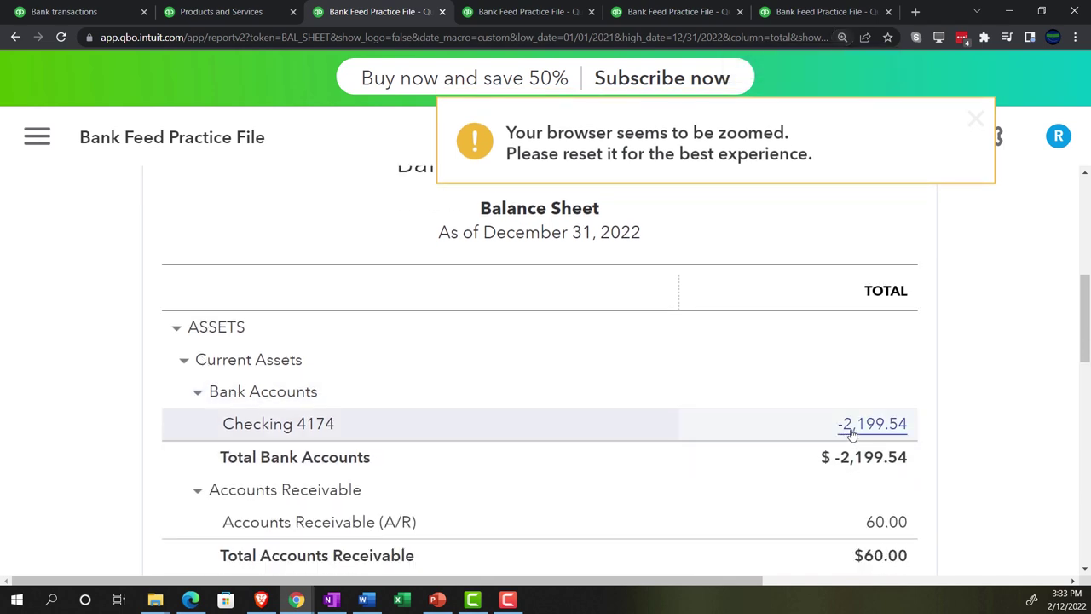
pyautogui.click(840, 428)
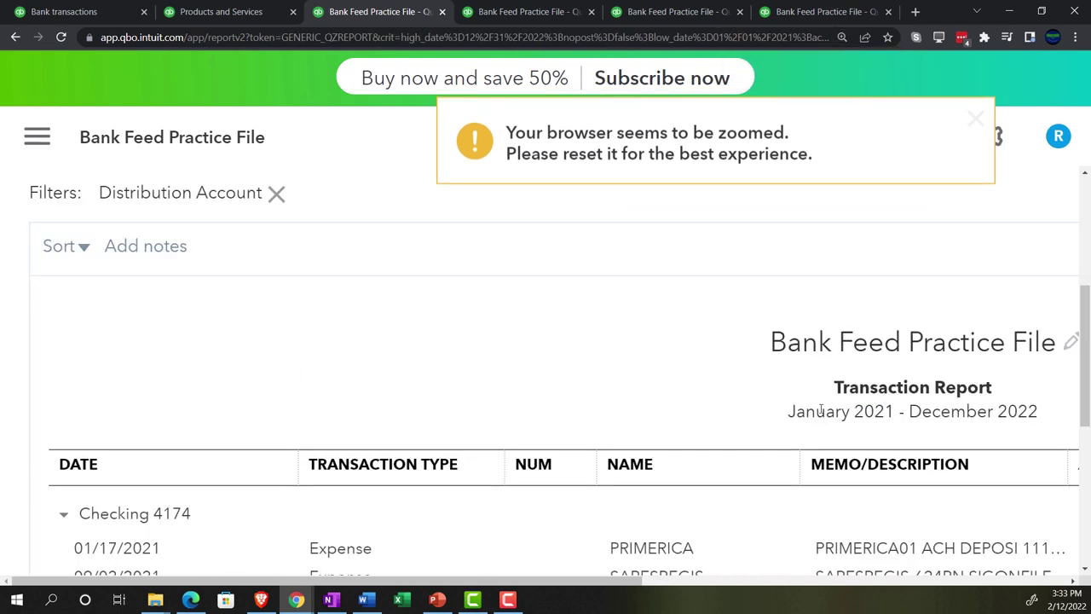
pyautogui.scroll(-1, 819, 412)
pyautogui.hotkey('ctrl', '-')
pyautogui.hotkey('ctrl', '-')
pyautogui.hotkey('ctrl', '-')
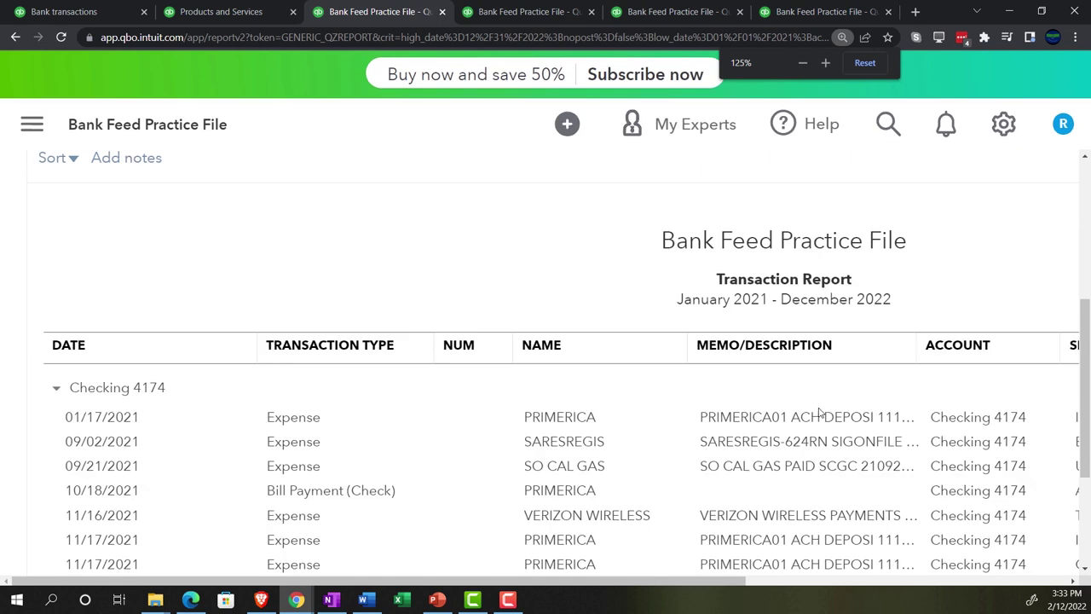
pyautogui.hotkey('ctrl', '-')
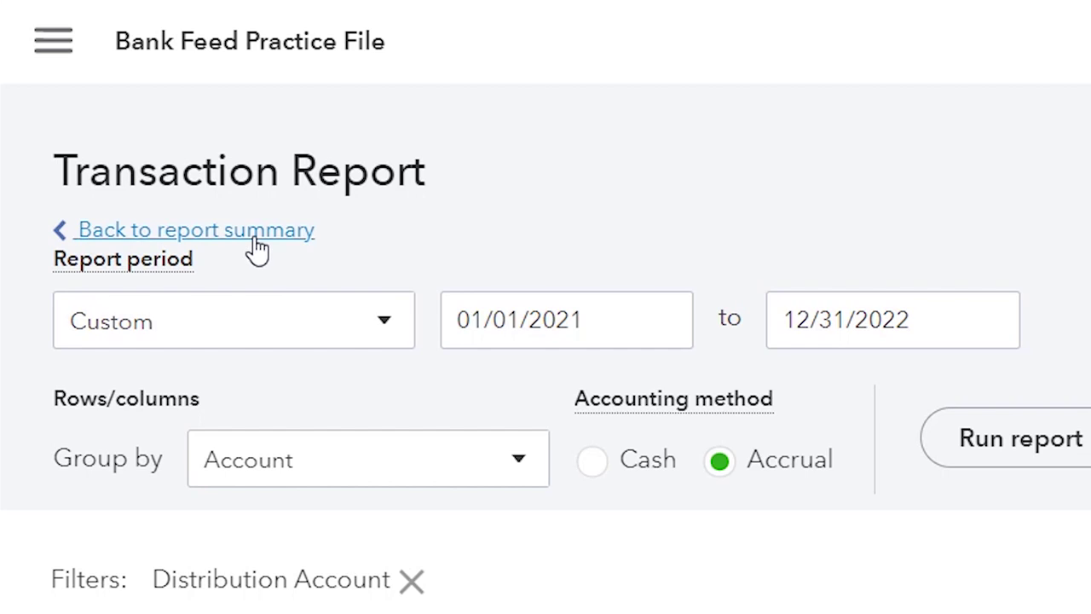
# - Return to the balance sheet summary and open the Inventory Asset transaction detail to review its entries
pyautogui.click(226, 237)
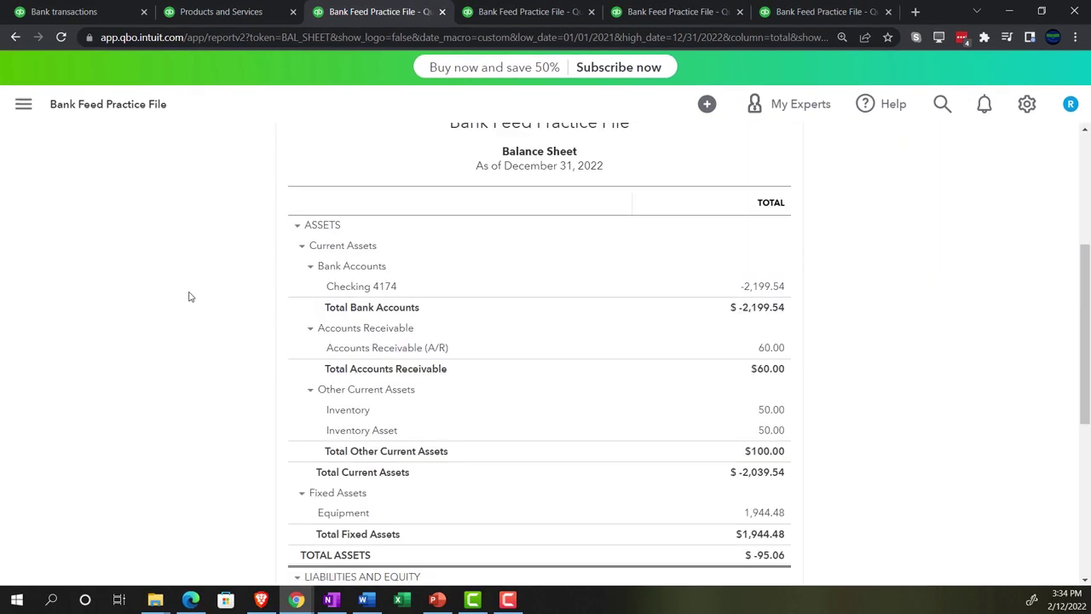
pyautogui.hotkey('ctrl', '+')
pyautogui.hotkey('ctrl', '+')
pyautogui.hotkey('ctrl', '+')
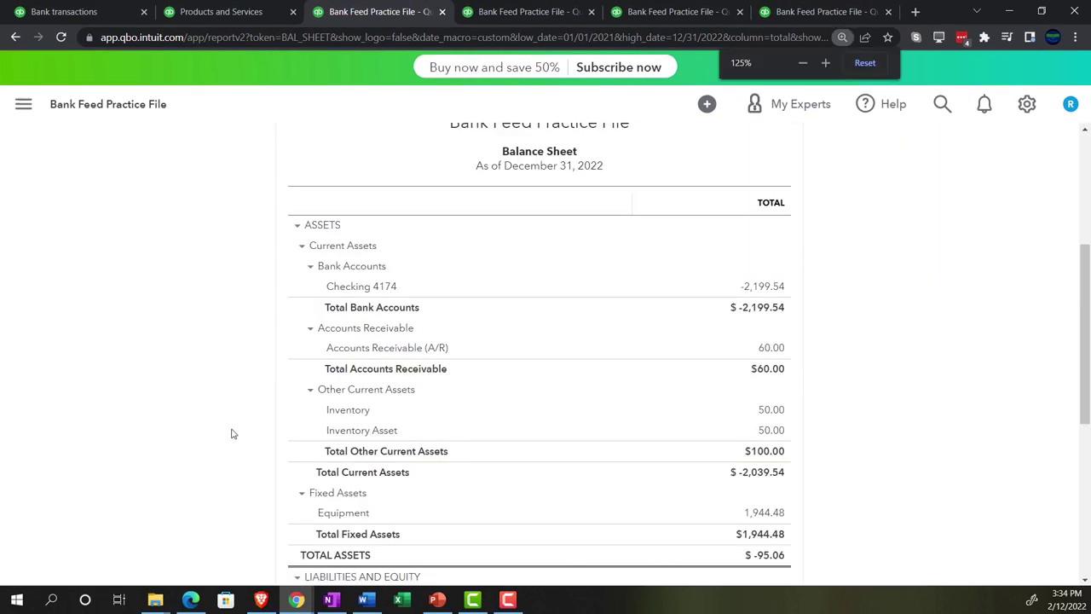
pyautogui.scroll(-1, 501, 444)
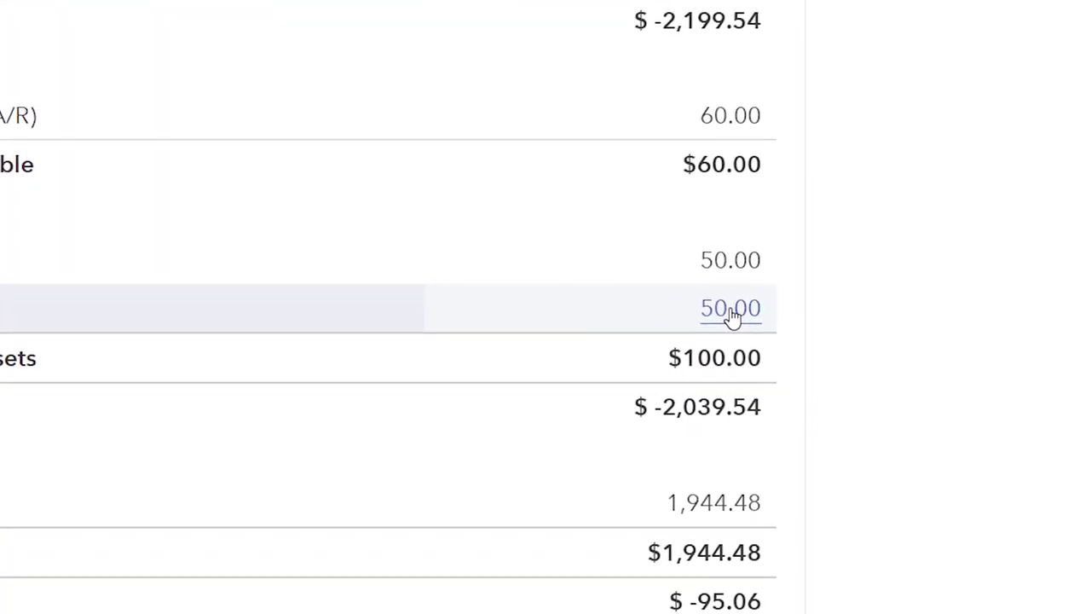
pyautogui.hotkey('ctrl', '-')
pyautogui.hotkey('ctrl', '-')
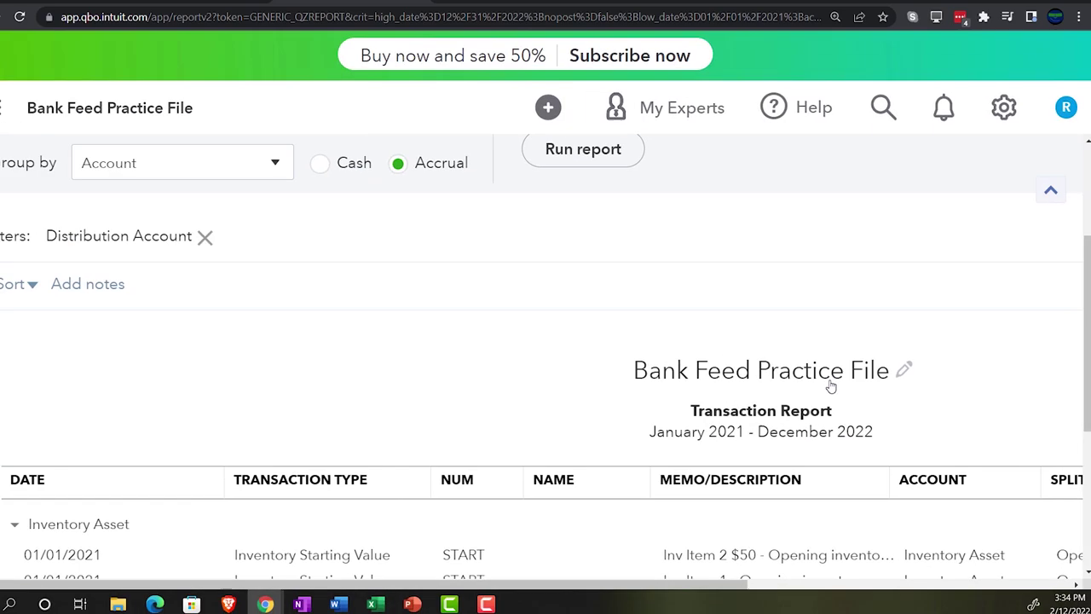
pyautogui.scroll(-1, 831, 387)
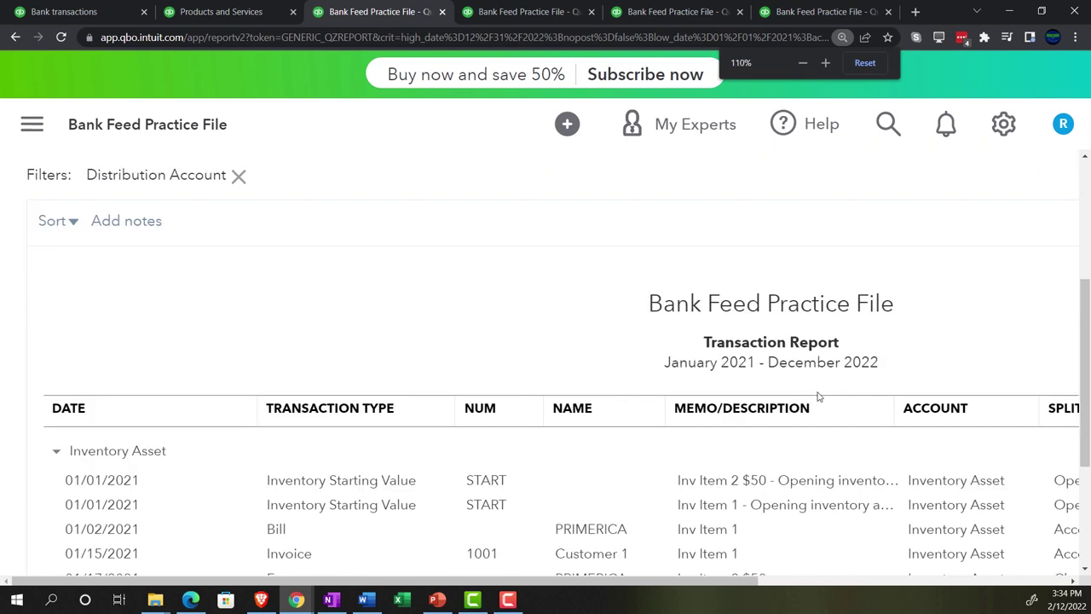
# - Return from the Inventory Asset detail to the balance sheet summary and review the inventory balances
pyautogui.hotkey('ctrl', '-')
pyautogui.hotkey('ctrl', '-')
pyautogui.hotkey('ctrl', '-')
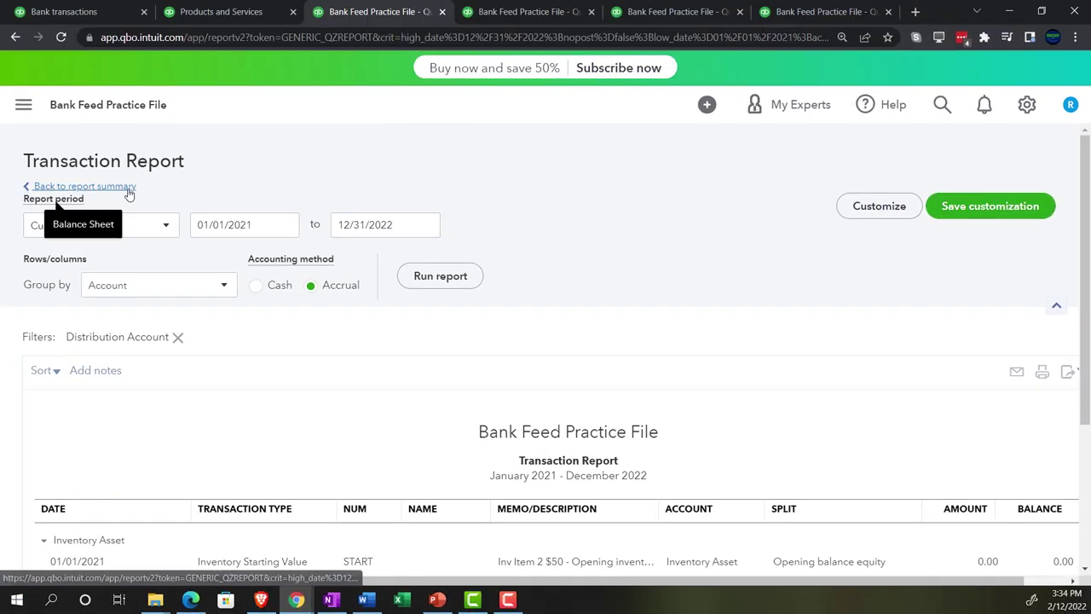
pyautogui.click(125, 188)
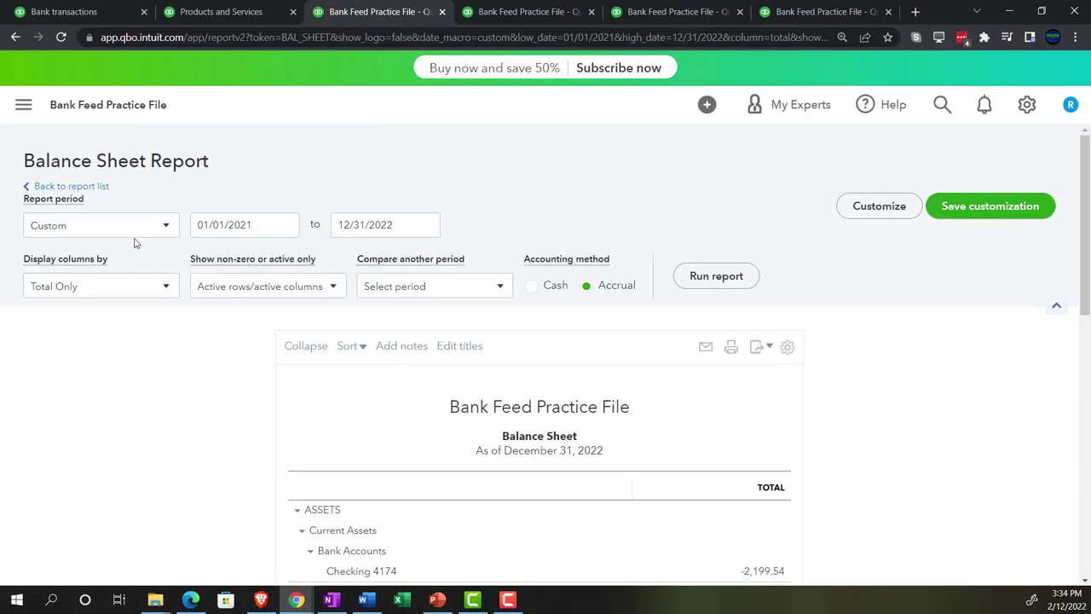
pyautogui.scroll(-4, 139, 263)
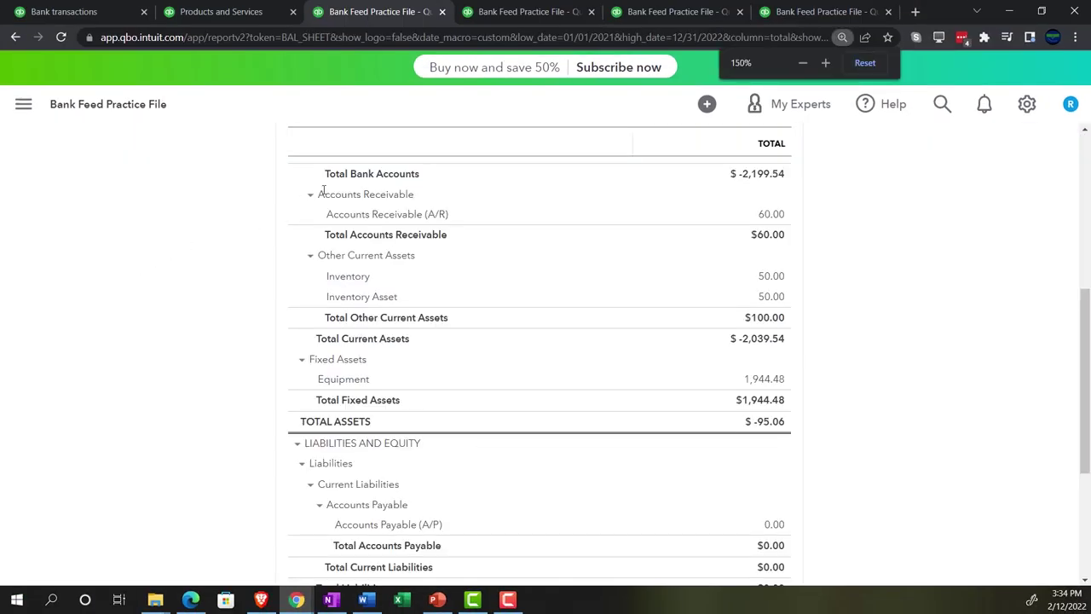
# - Rerun the Inventory Valuation Summary report as of 02/12/2022 and review the item values
pyautogui.click(794, 11)
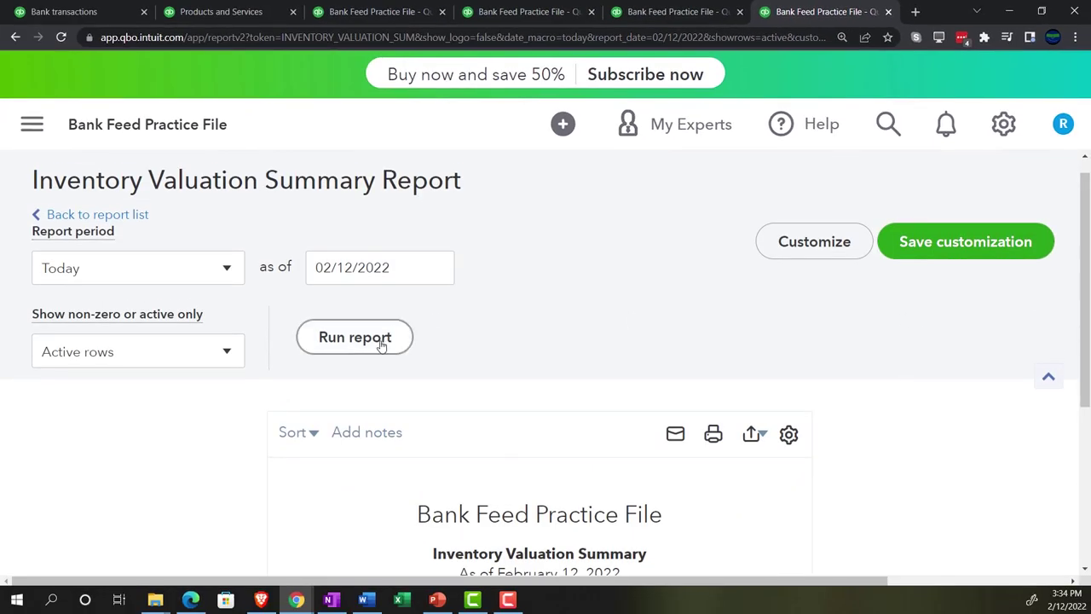
pyautogui.click(378, 341)
pyautogui.scroll(-3, 222, 480)
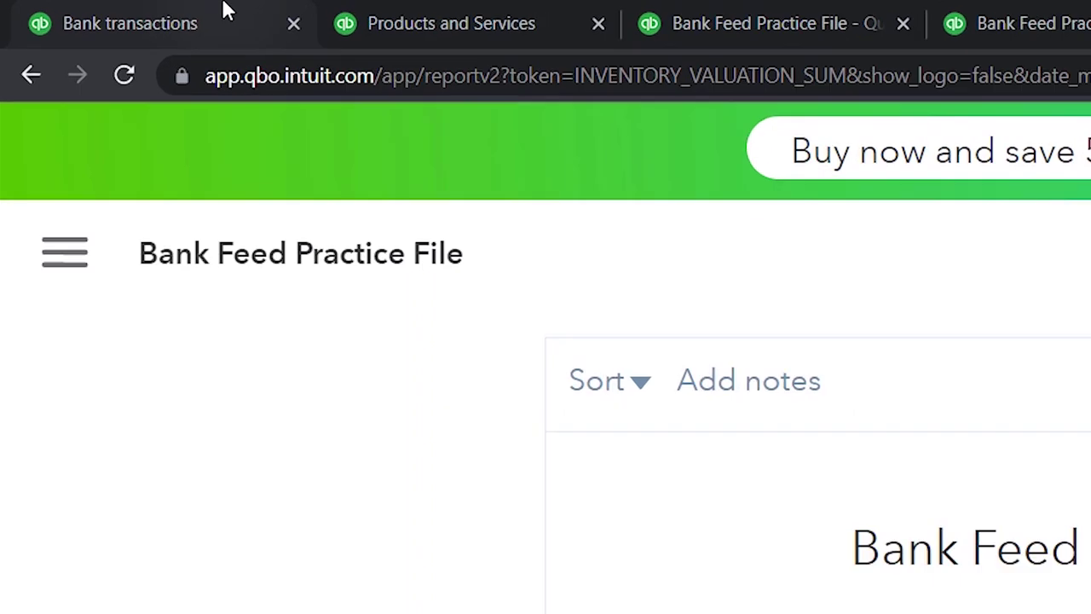
# - Go back to the bank feed and start finding a match for the 10/18/2021 PRIMERICA transaction
pyautogui.click(226, 12)
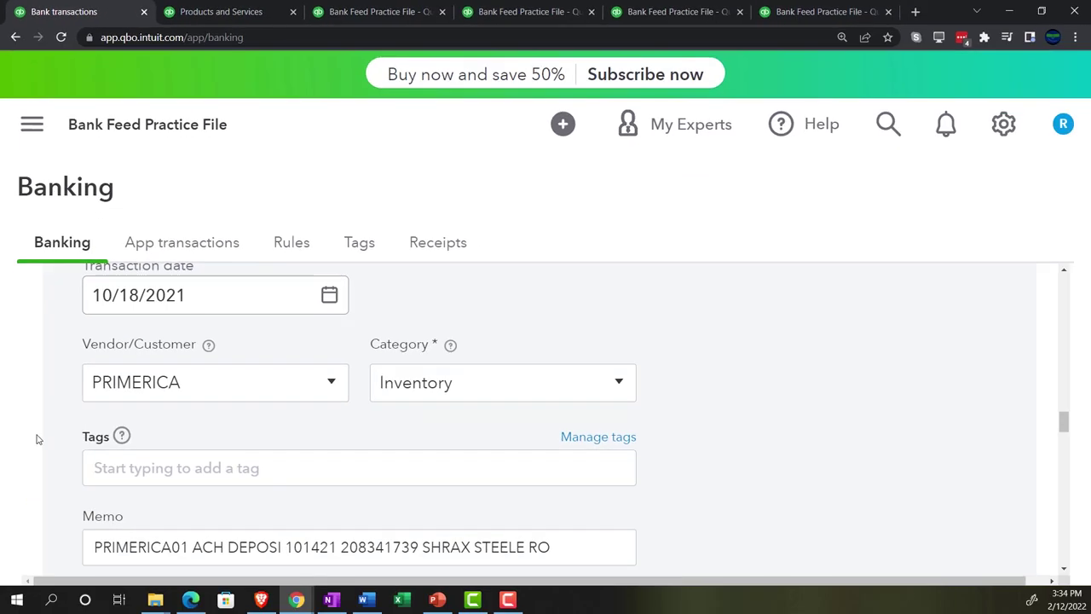
pyautogui.scroll(1, 36, 438)
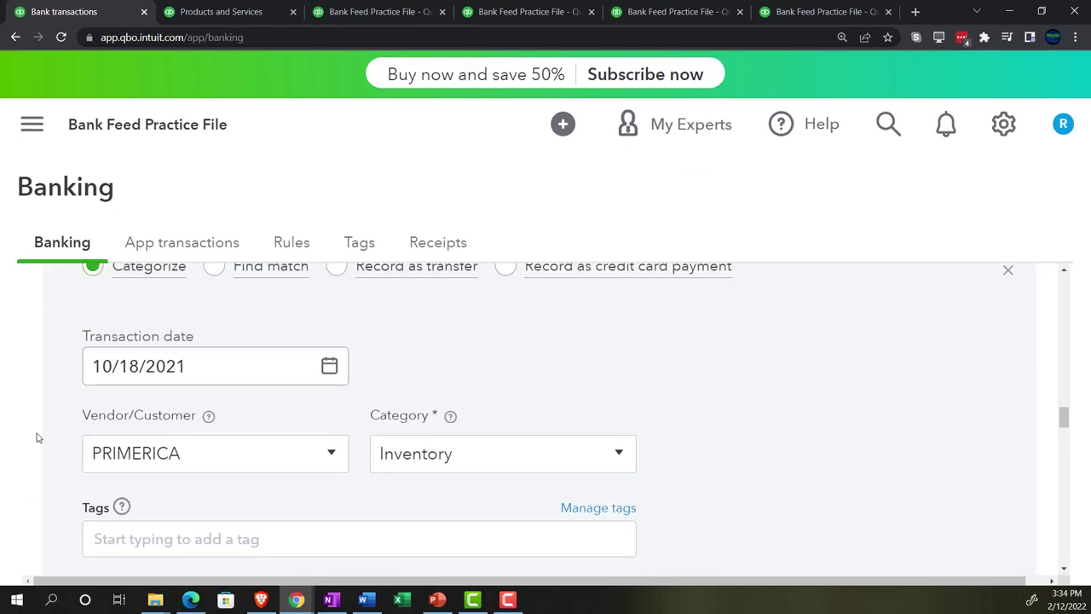
pyautogui.scroll(1, 36, 438)
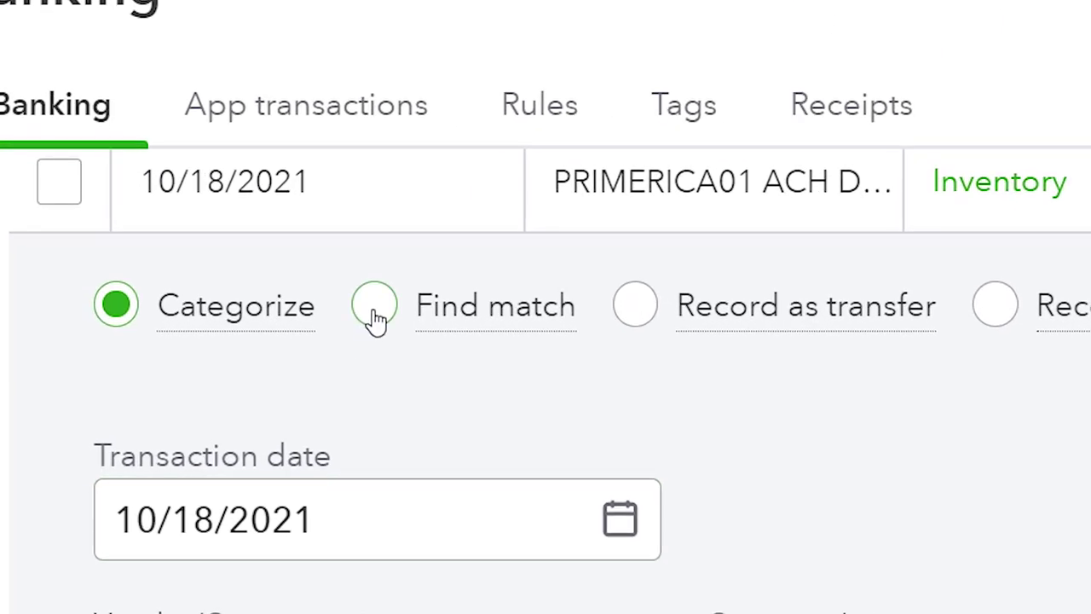
pyautogui.click(375, 307)
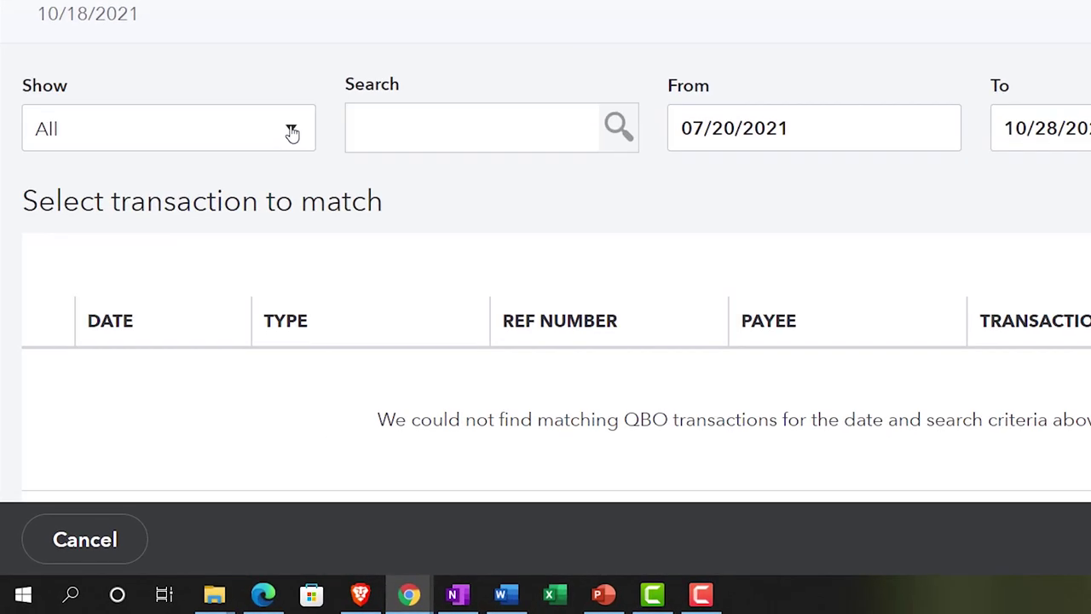
# - Set the start date of the match search to 01/01/2021, keeping all transaction types shown
pyautogui.click(212, 265)
pyautogui.click(305, 112)
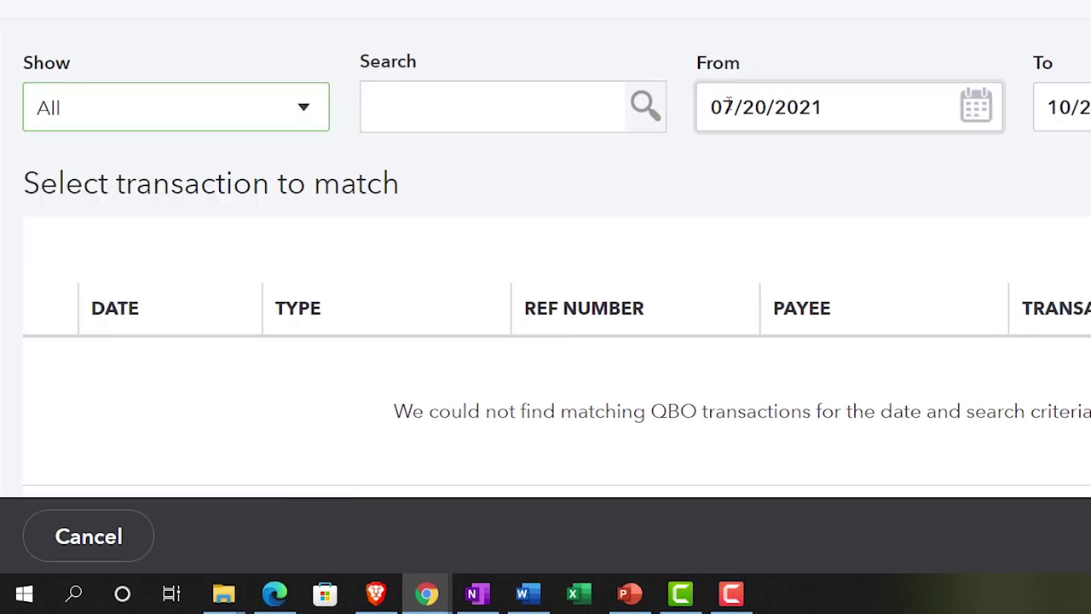
pyautogui.click(682, 94)
pyautogui.click(681, 83)
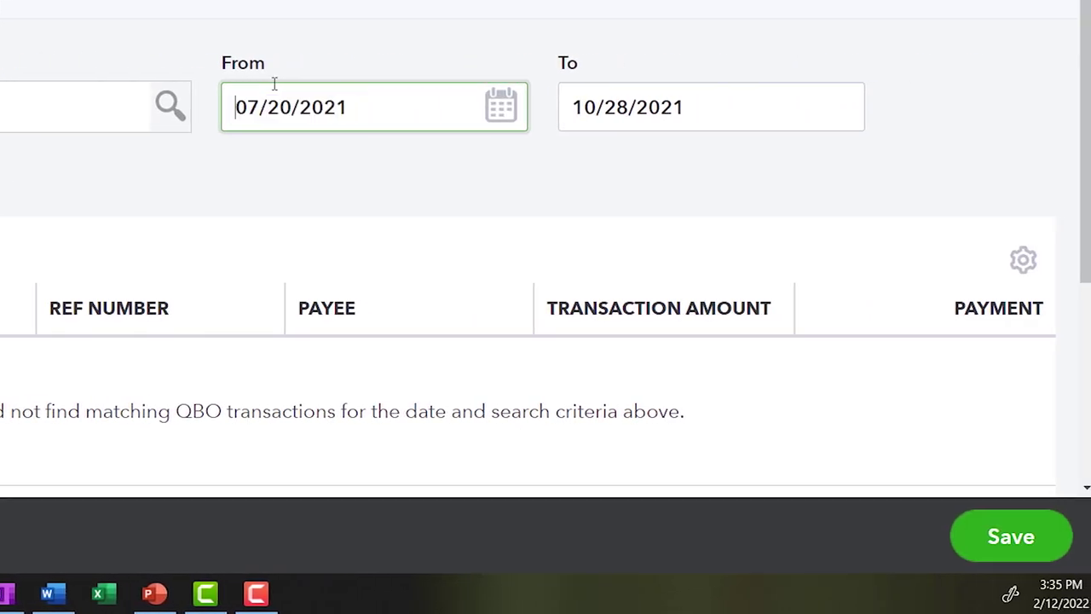
pyautogui.press('BackSpace')
pyautogui.write('1')
pyautogui.click(274, 83)
pyautogui.press('BackSpace')
pyautogui.press('Delete')
pyautogui.write('01')
pyautogui.press('Tab')
pyautogui.click(356, 213)
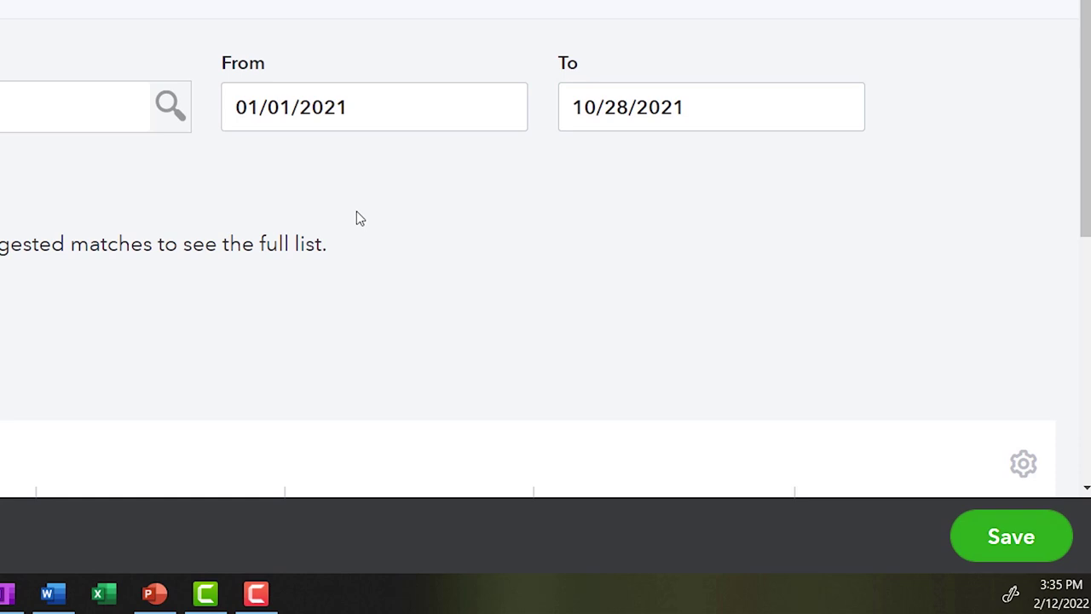
# - Select the 01/17/2021 PRIMERICA expense as the match for the downloaded transaction and save the match
pyautogui.scroll(-1, 433, 209)
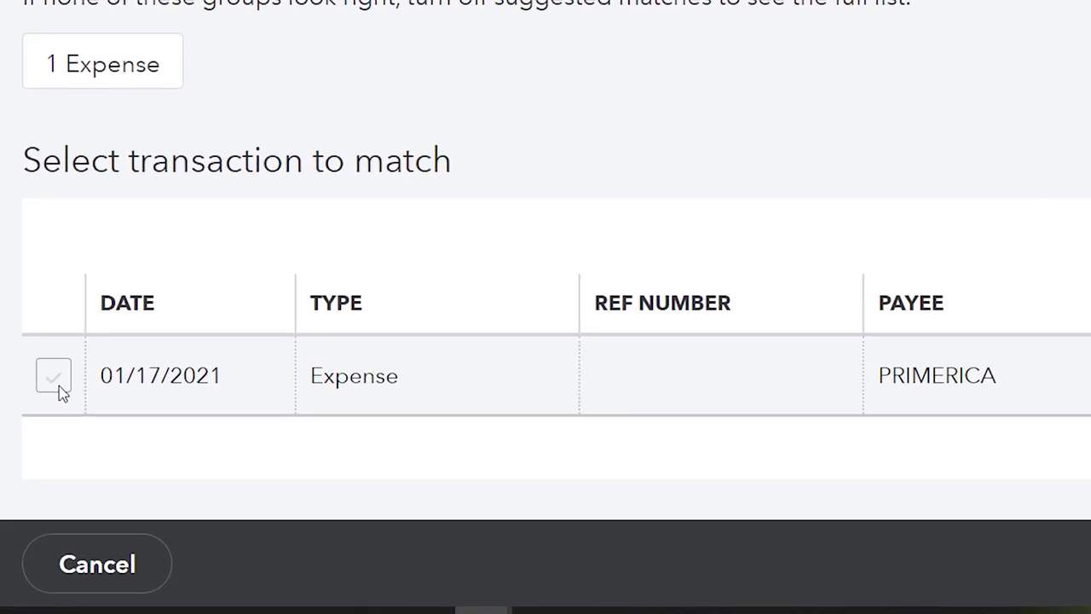
pyautogui.click(35, 444)
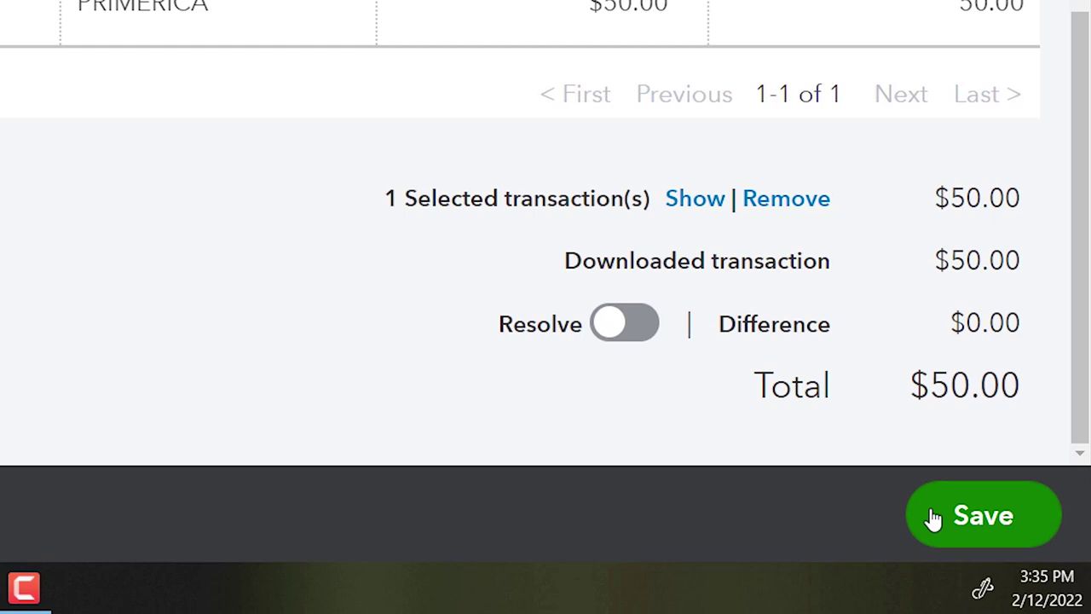
pyautogui.click(934, 518)
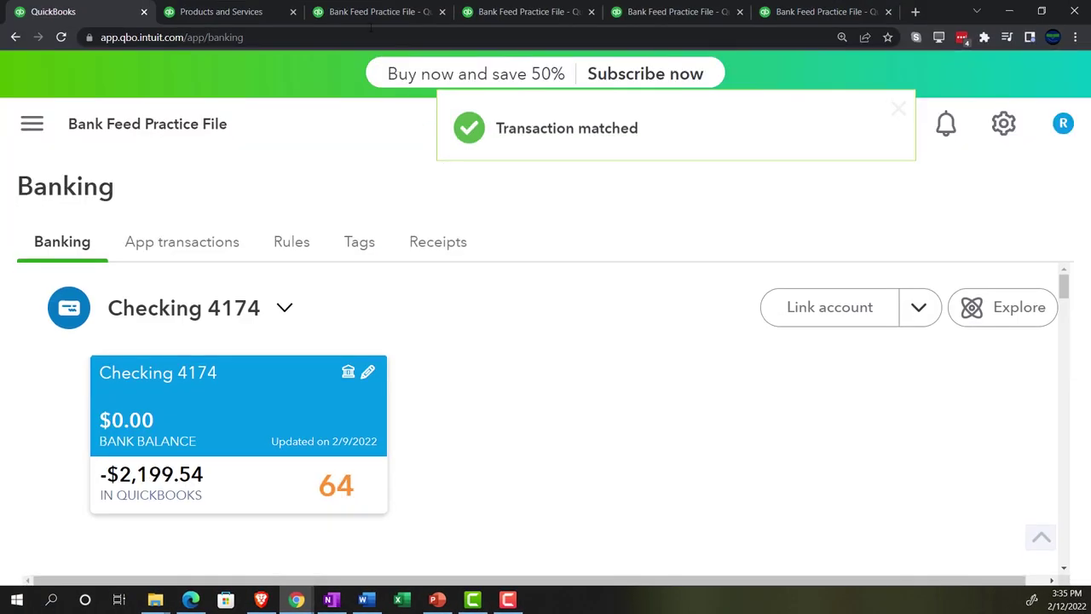
# - Return to the balance sheet and review the bank and inventory balances after the match
pyautogui.click(354, 12)
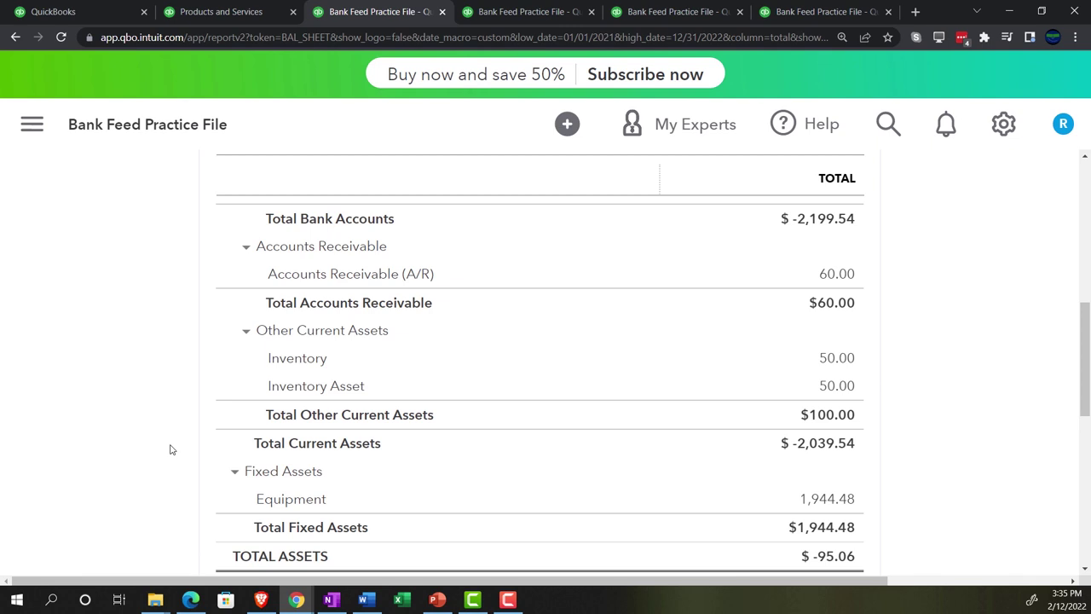
pyautogui.hotkey('ctrl', '+')
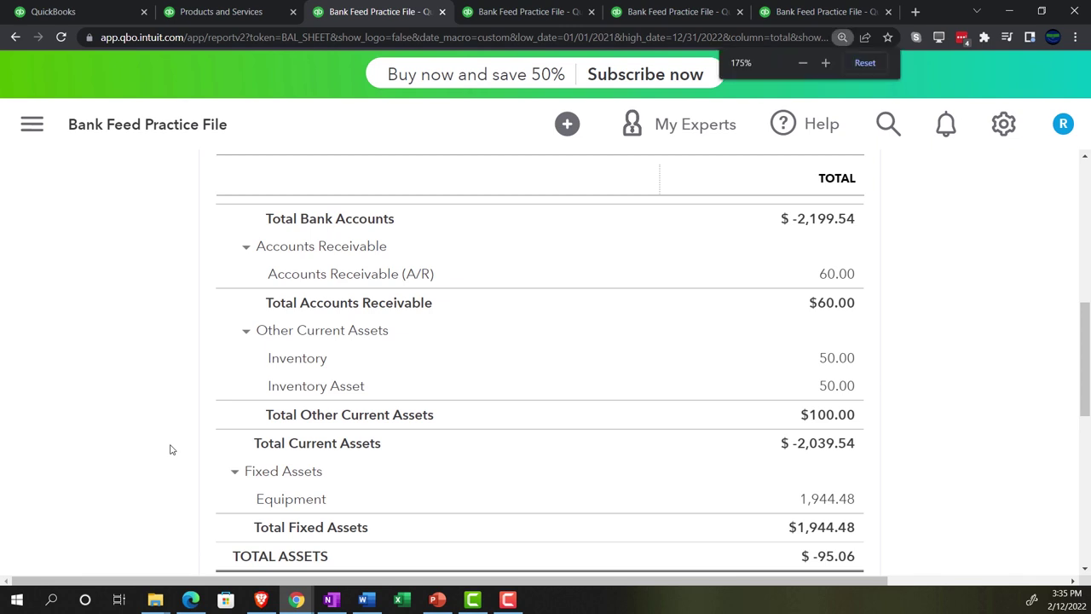